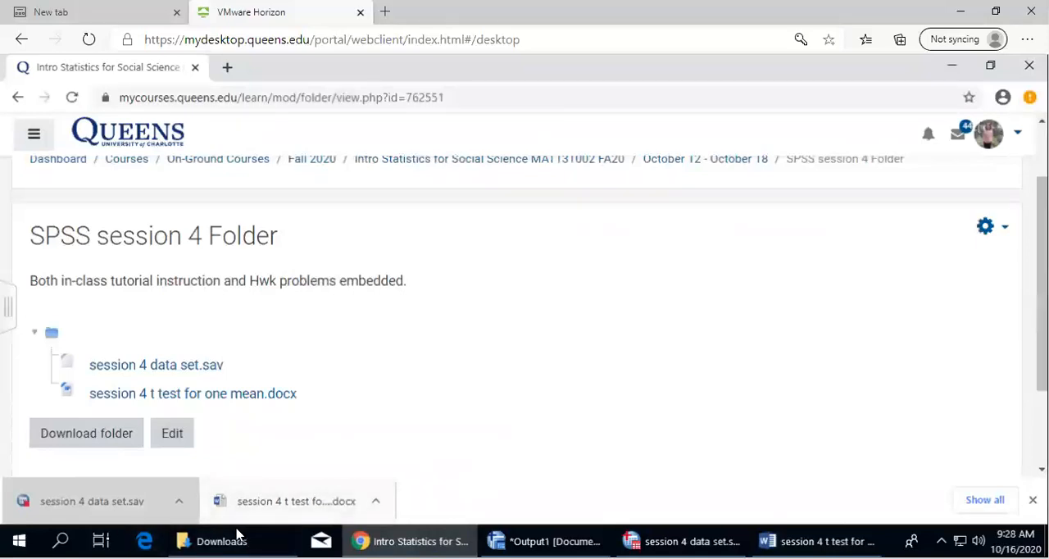
Check the Downloads folder for the session 4 files and view the start of the t test instructions in Word
{"action": "left_click", "coordinate": [215, 541]}
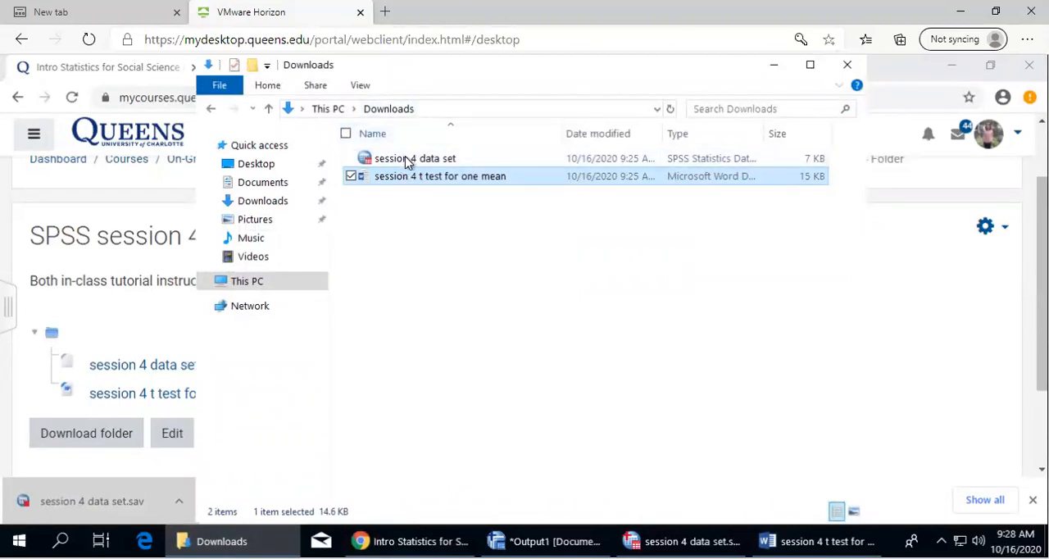
{"action": "left_click", "coordinate": [773, 64]}
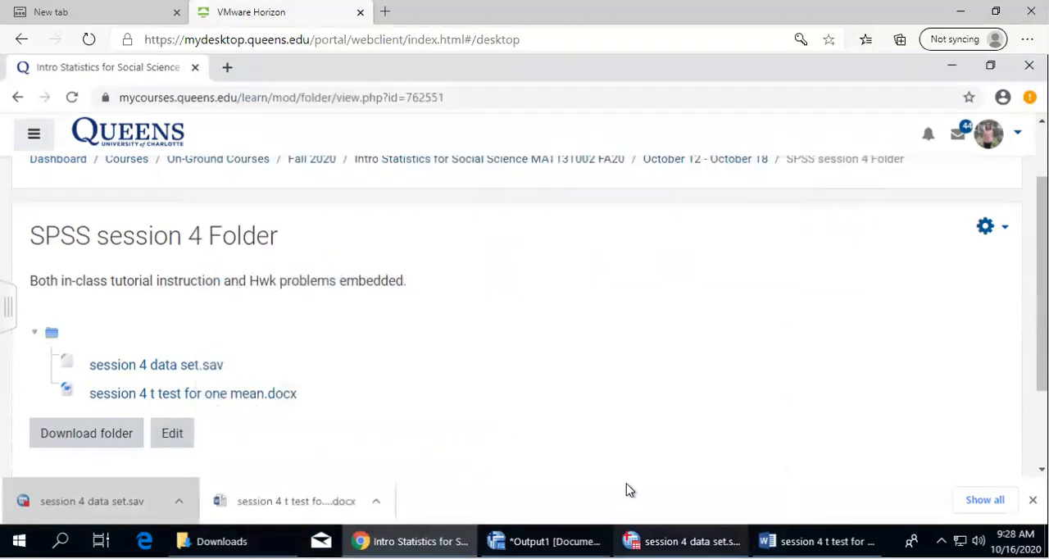
{"action": "left_click", "coordinate": [786, 541]}
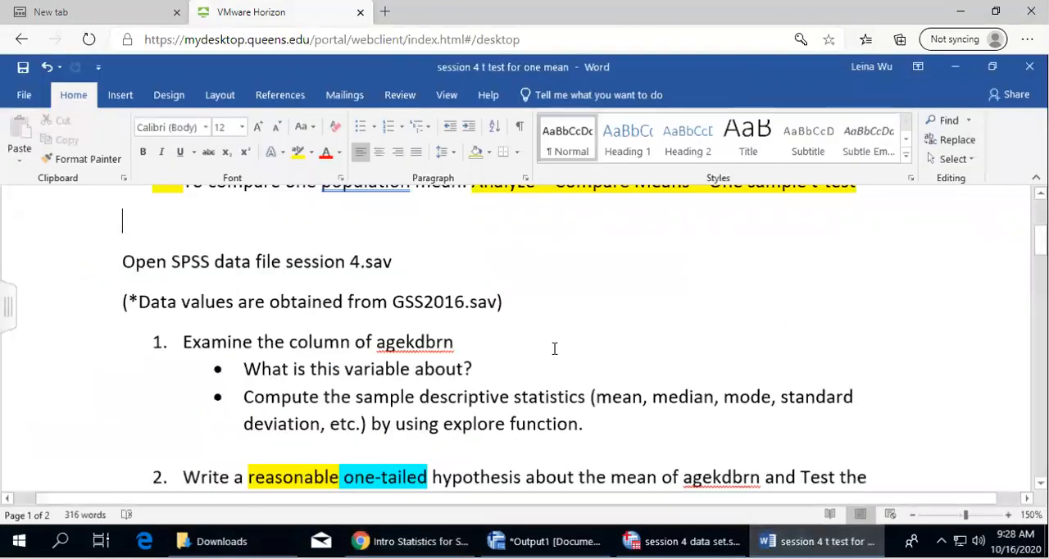
{"action": "scroll", "coordinate": [550, 347], "scroll_direction": "up", "scroll_amount": 1}
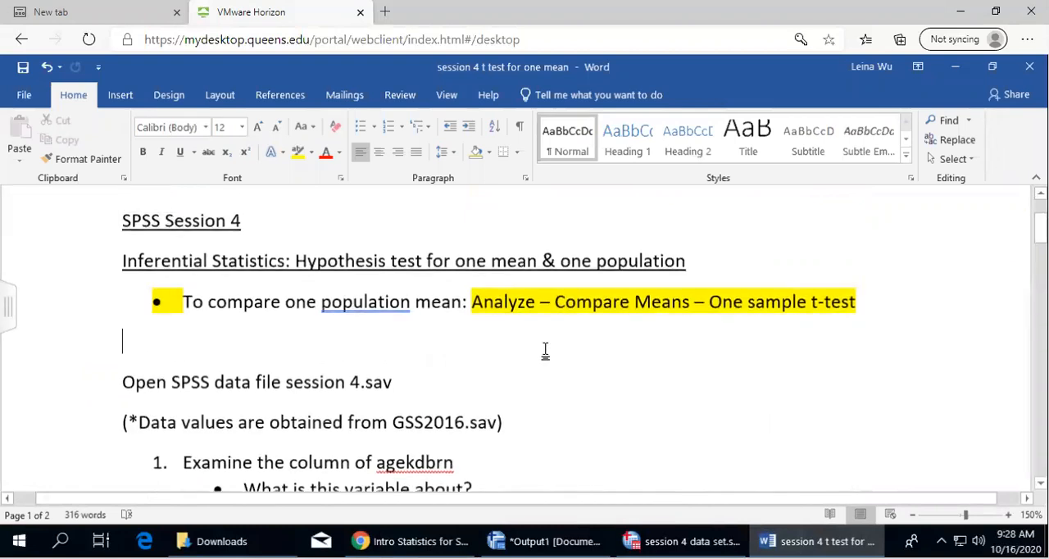
Switch to SPSS and examine the output log and the session 4 data set in both its data and variable views
{"action": "left_click", "coordinate": [547, 541]}
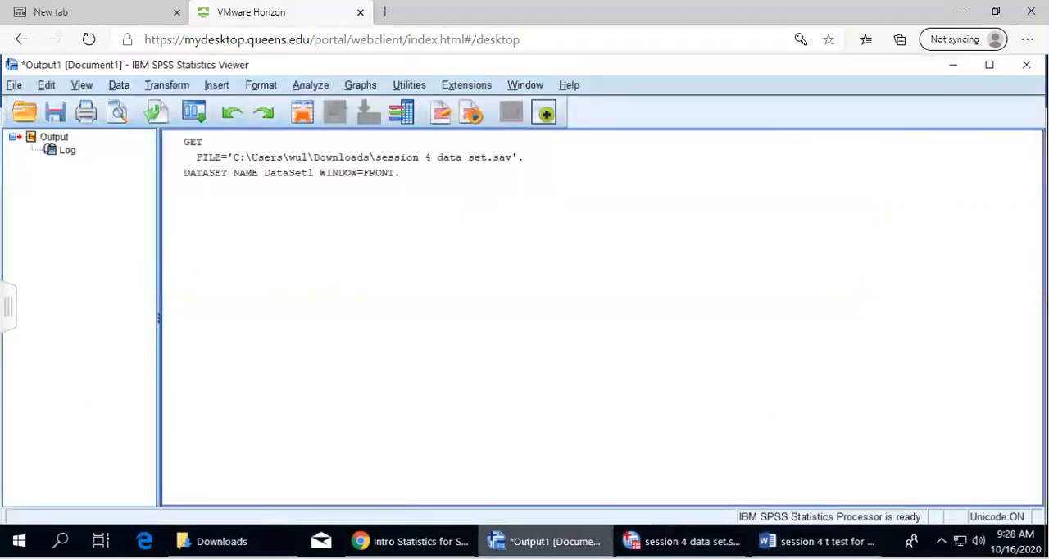
{"action": "left_click", "coordinate": [684, 541]}
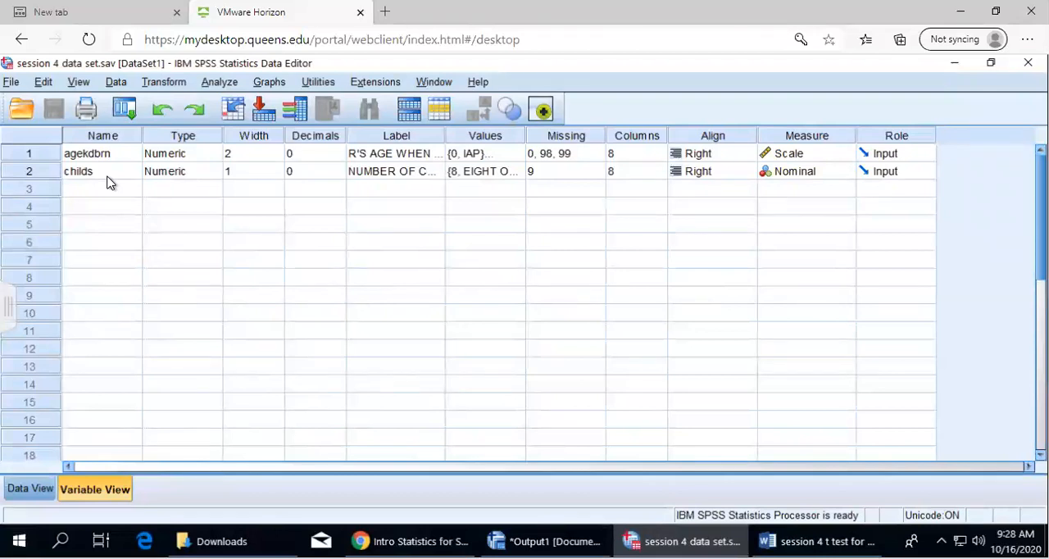
{"action": "left_click", "coordinate": [29, 488]}
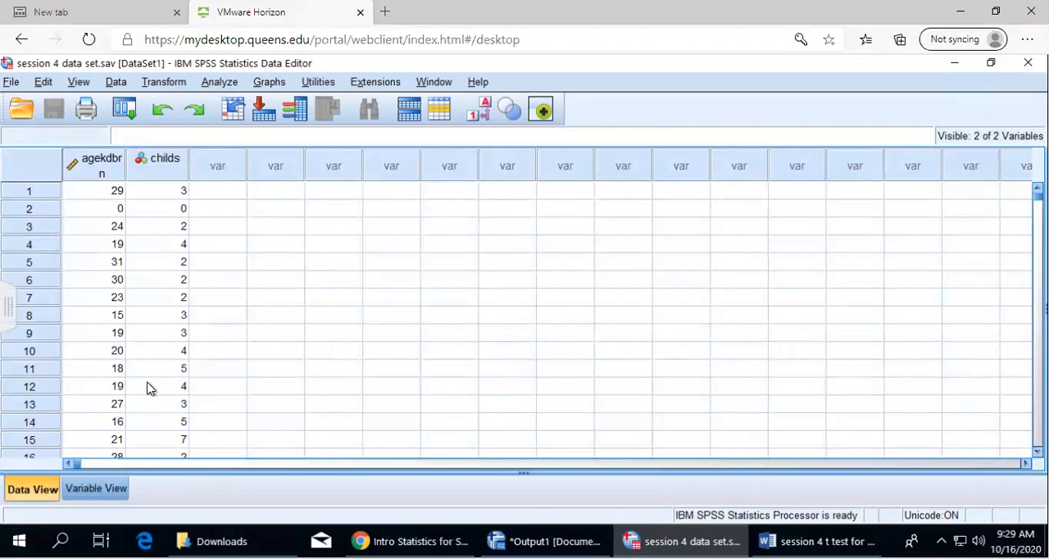
{"action": "left_click", "coordinate": [96, 490]}
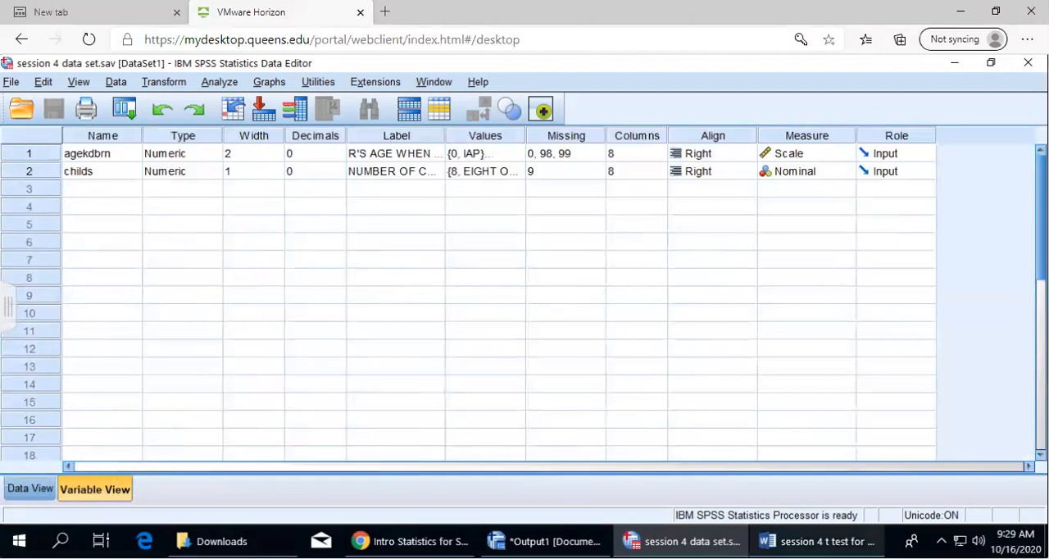
In the Word instructions, add an unbulleted answer line below "What is this variable about?"
{"action": "left_click", "coordinate": [820, 541]}
{"action": "scroll", "coordinate": [573, 373], "scroll_direction": "down", "scroll_amount": 3}
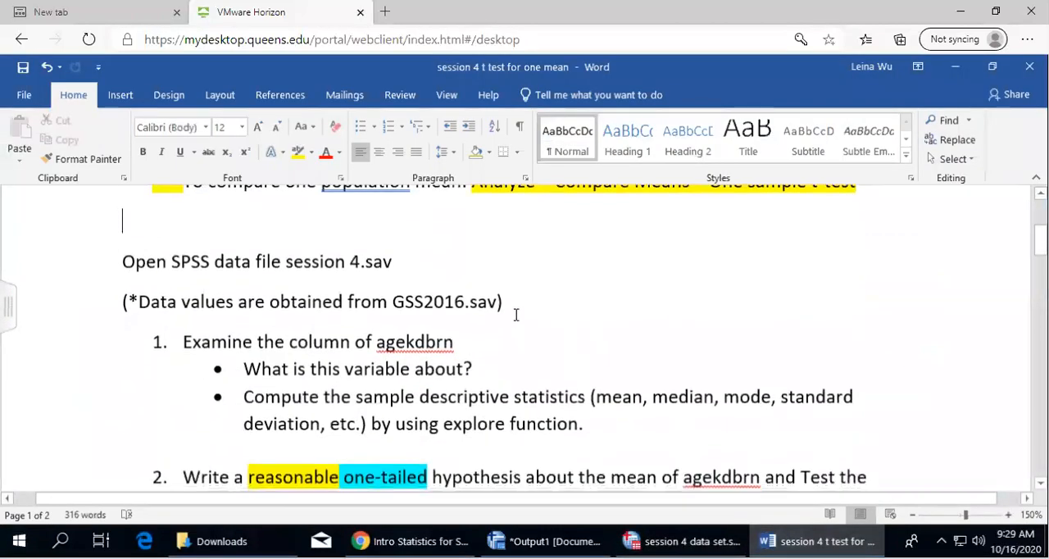
{"action": "scroll", "coordinate": [588, 330], "scroll_direction": "up", "scroll_amount": 3}
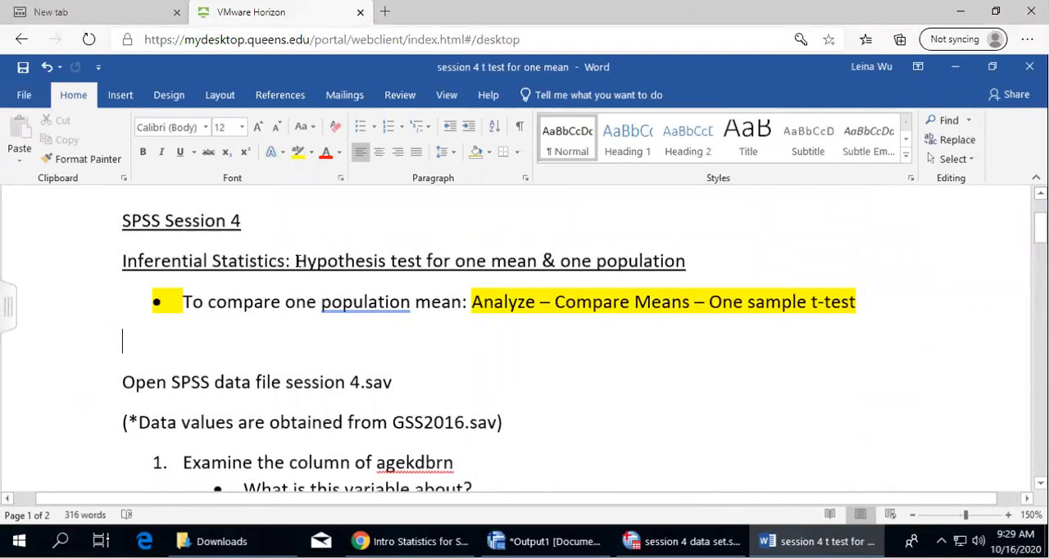
{"action": "scroll", "coordinate": [581, 361], "scroll_direction": "down", "scroll_amount": 3}
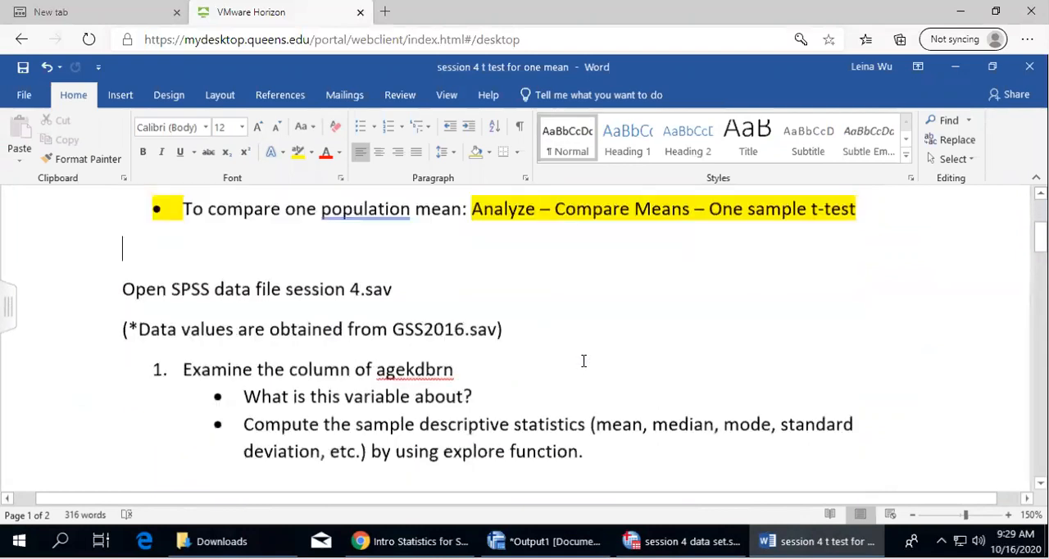
{"action": "left_click", "coordinate": [464, 345]}
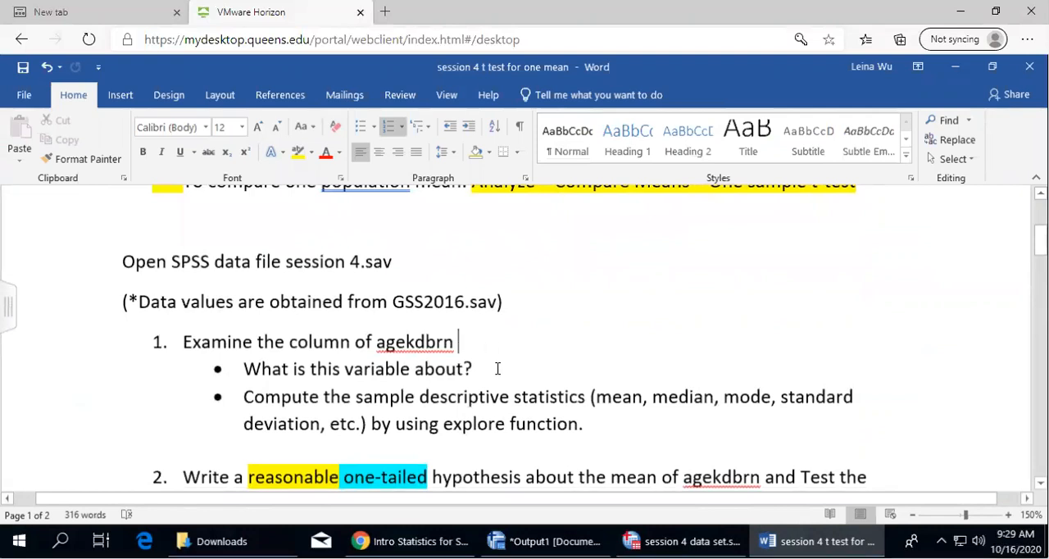
{"action": "left_click", "coordinate": [497, 369]}
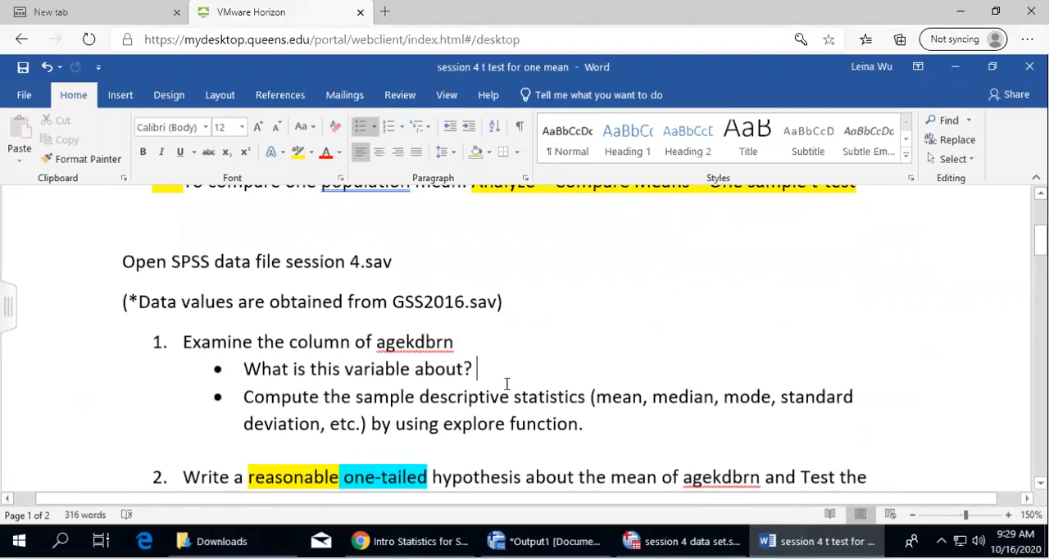
{"action": "key", "text": "Return"}
{"action": "key", "text": "BackSpace"}
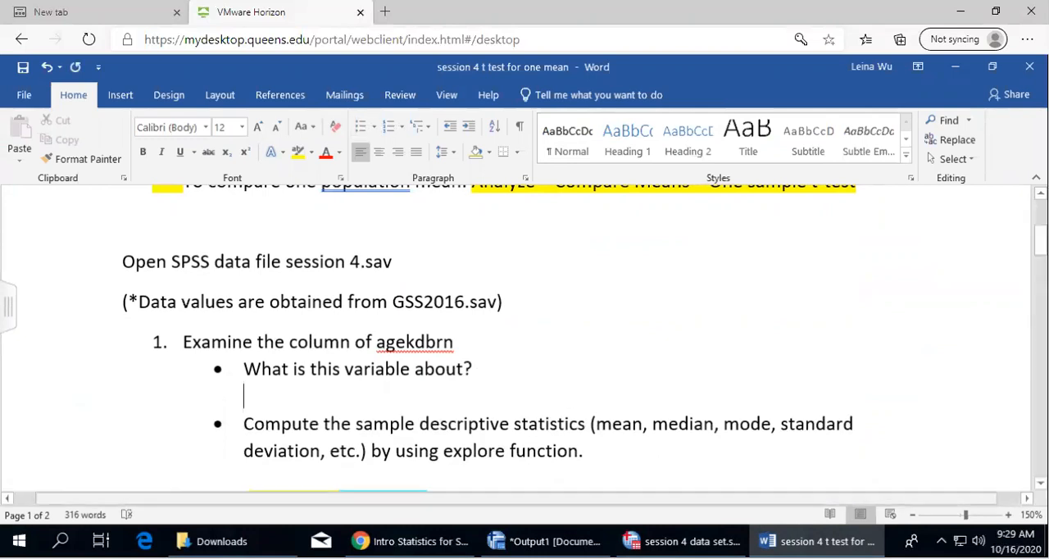
Switch to the SPSS data set and widen the Label column to read the agekdbrn description
{"action": "left_click", "coordinate": [548, 540]}
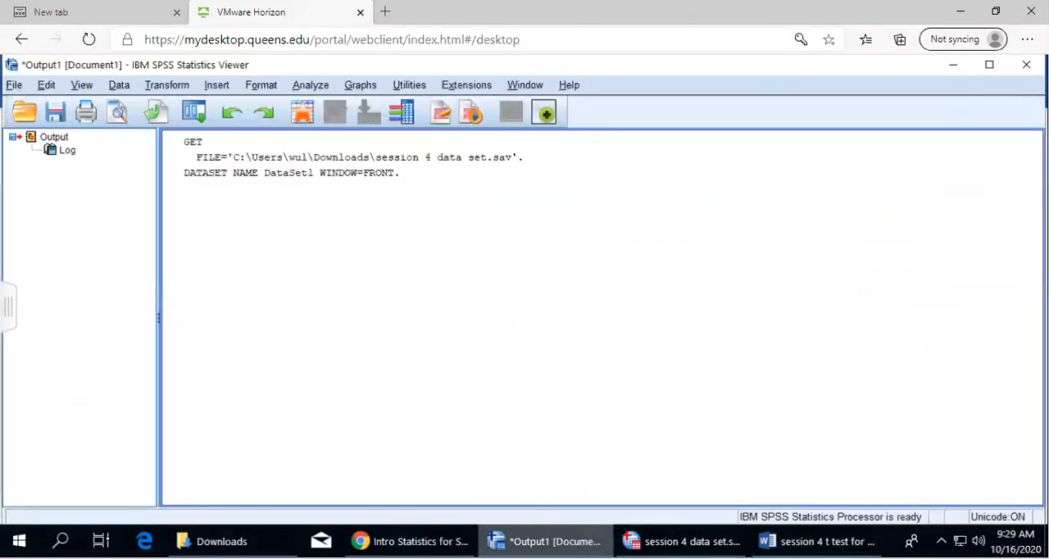
{"action": "left_click", "coordinate": [691, 540]}
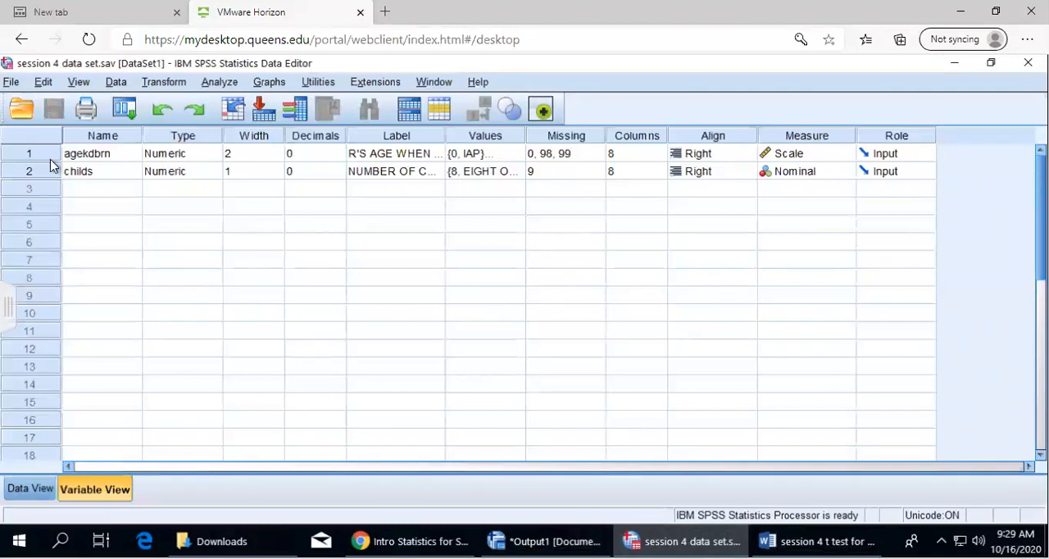
{"action": "left_click_drag", "start_coordinate": [445, 139], "coordinate": [525, 141]}
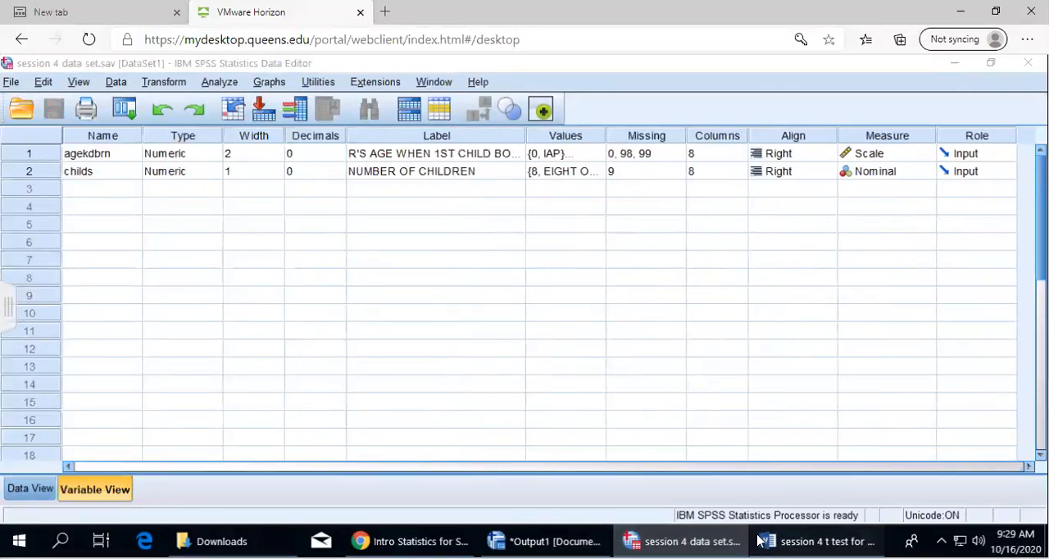
In the Word document, answer the question about the variable with "R's age when first child born."
{"action": "left_click", "coordinate": [761, 540]}
{"action": "type", "text": "Re"}
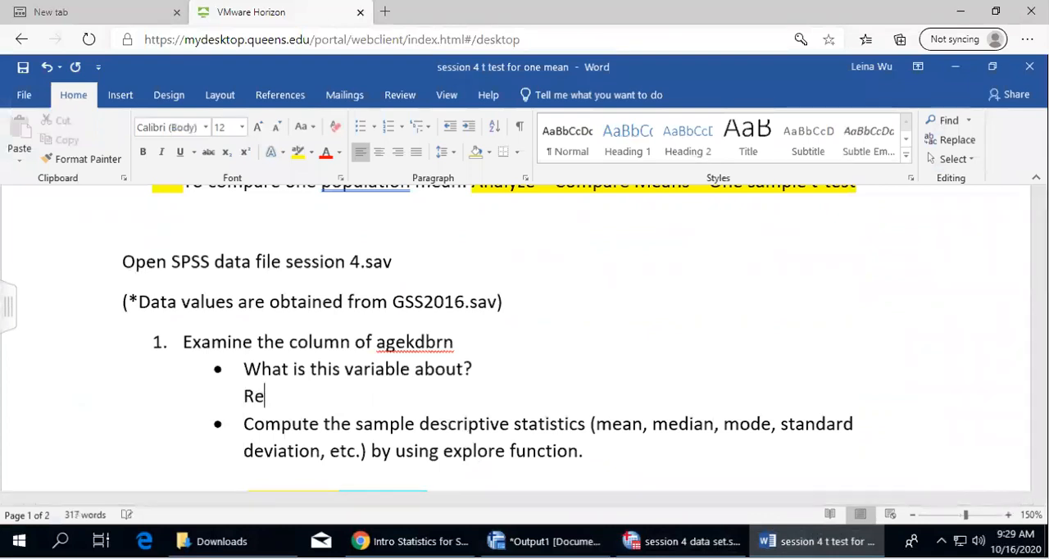
{"action": "type", "text": "s agen when first"}
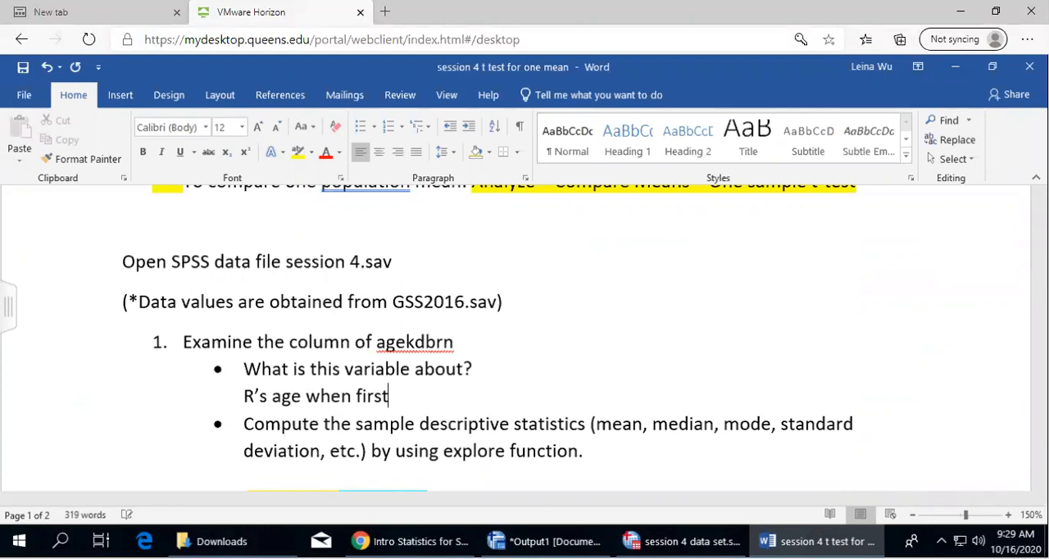
{"action": "type", "text": " child born"}
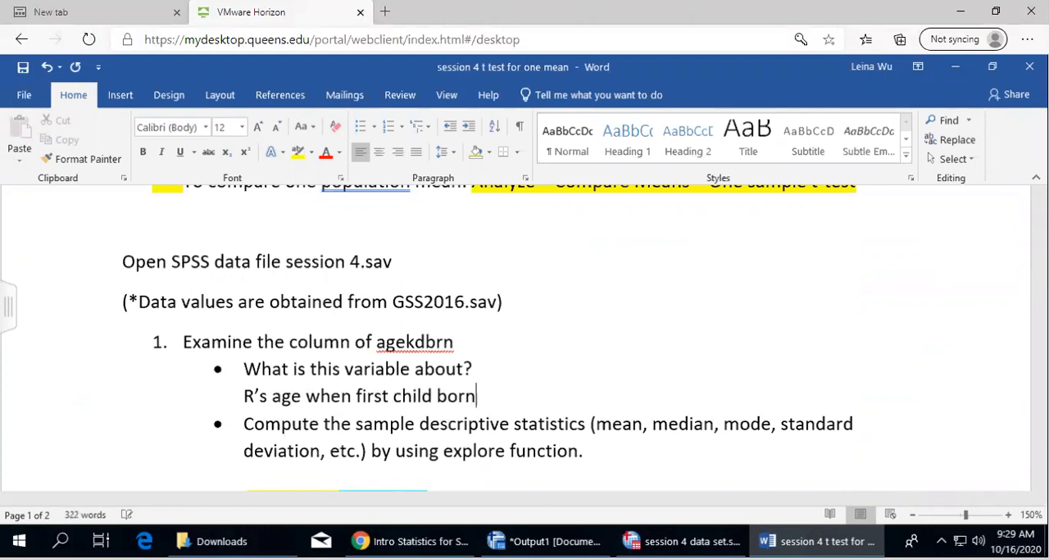
Add an unbulleted answer line below the bullet about computing the sample descriptive statistics
{"action": "scroll", "coordinate": [499, 423], "scroll_direction": "down", "scroll_amount": 3}
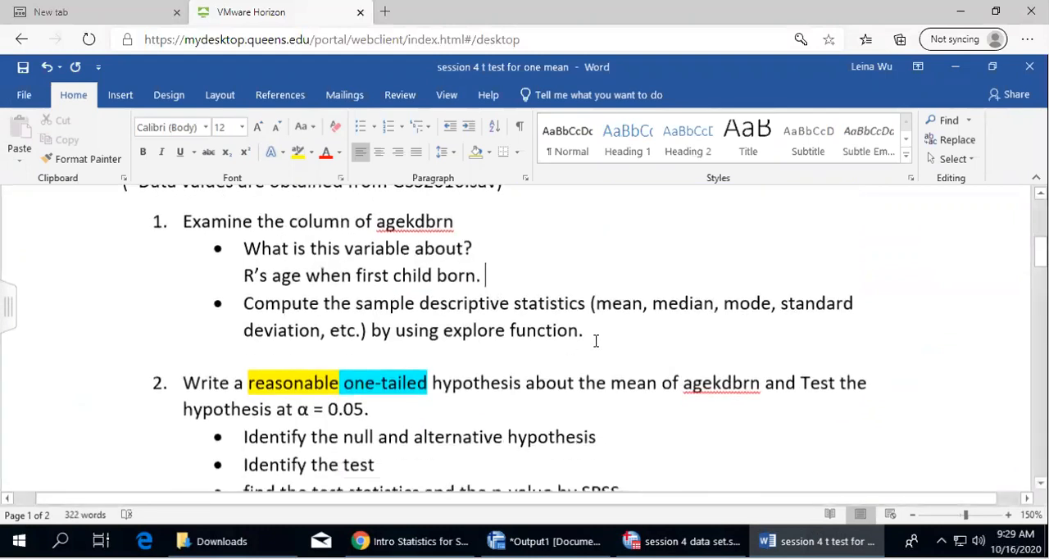
{"action": "left_click", "coordinate": [596, 341]}
{"action": "key", "text": "Return"}
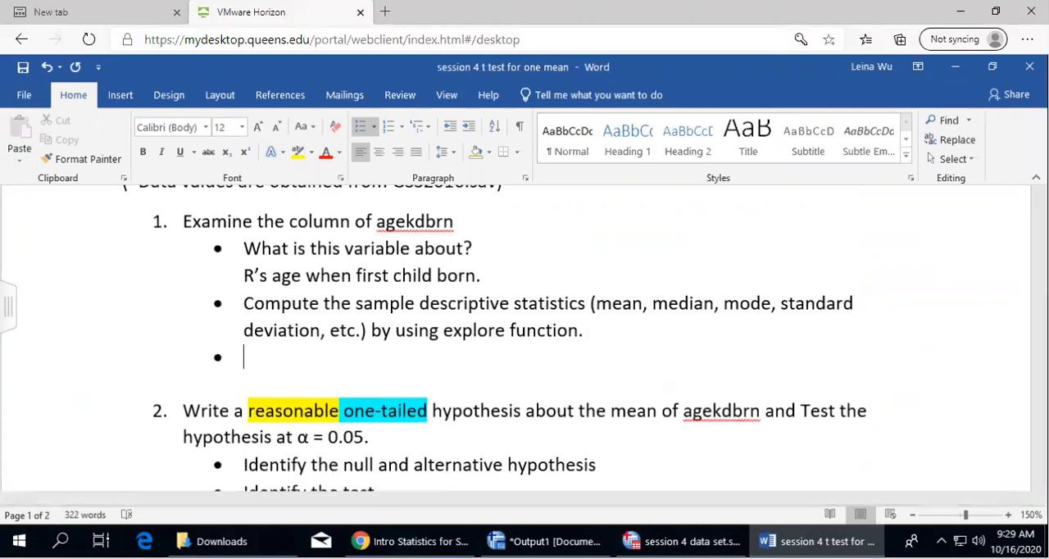
{"action": "key", "text": "BackSpace"}
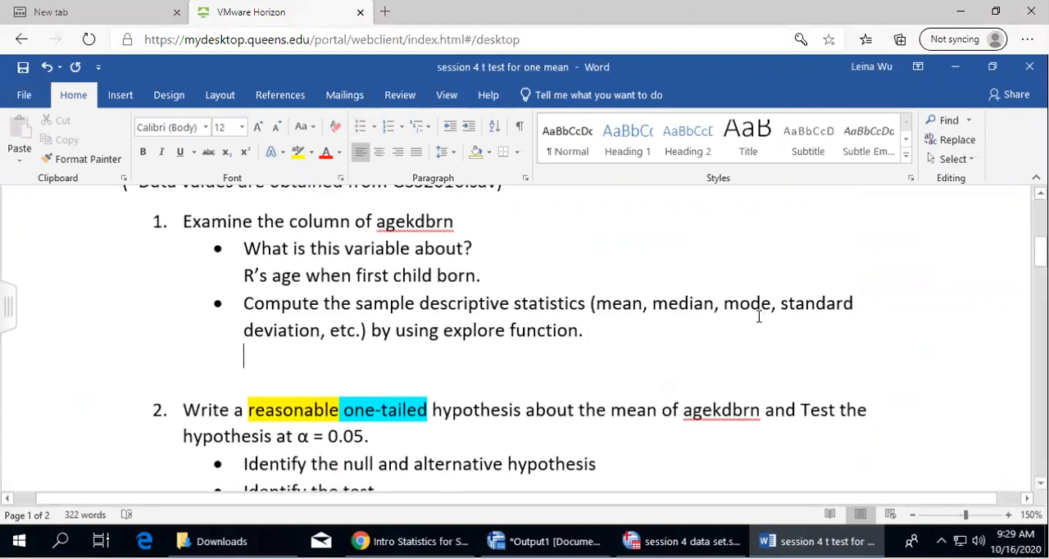
Highlight "using explore function" in yellow and place the cursor on the empty answer line below it
{"action": "left_click_drag", "start_coordinate": [396, 331], "coordinate": [581, 331]}
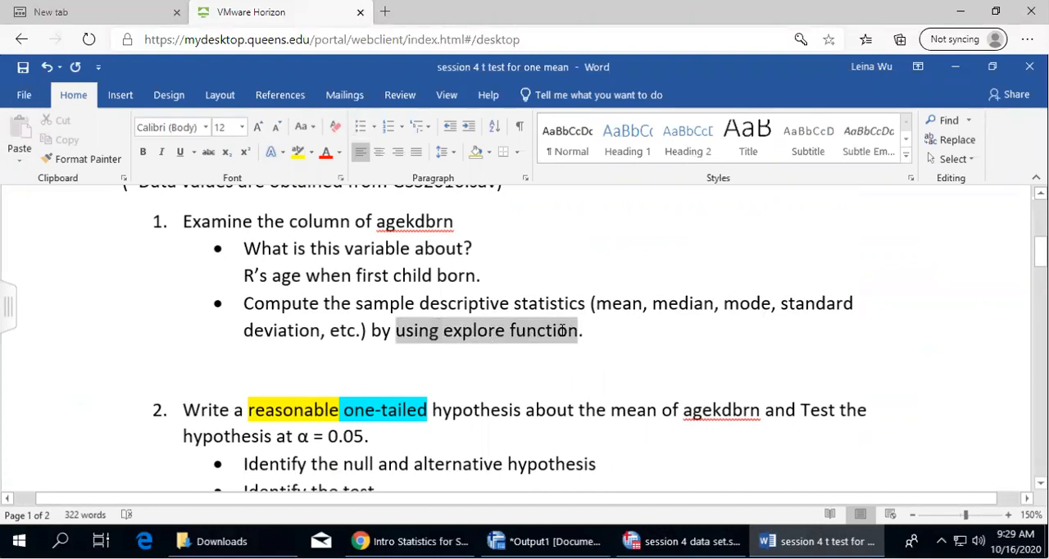
{"action": "left_click", "coordinate": [297, 151]}
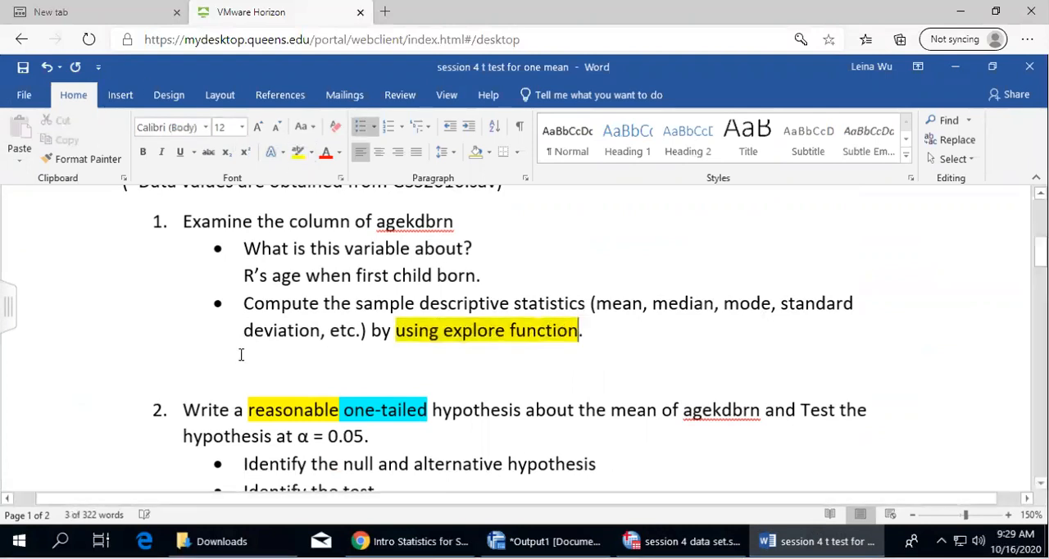
{"action": "left_click", "coordinate": [304, 356]}
In the SPSS data set, start the Explore analysis with R'S AGE WHEN 1ST CHILD BORN (agekdbrn) as the dependent variable
{"action": "mouse_move", "coordinate": [684, 541]}
{"action": "left_click", "coordinate": [678, 508]}
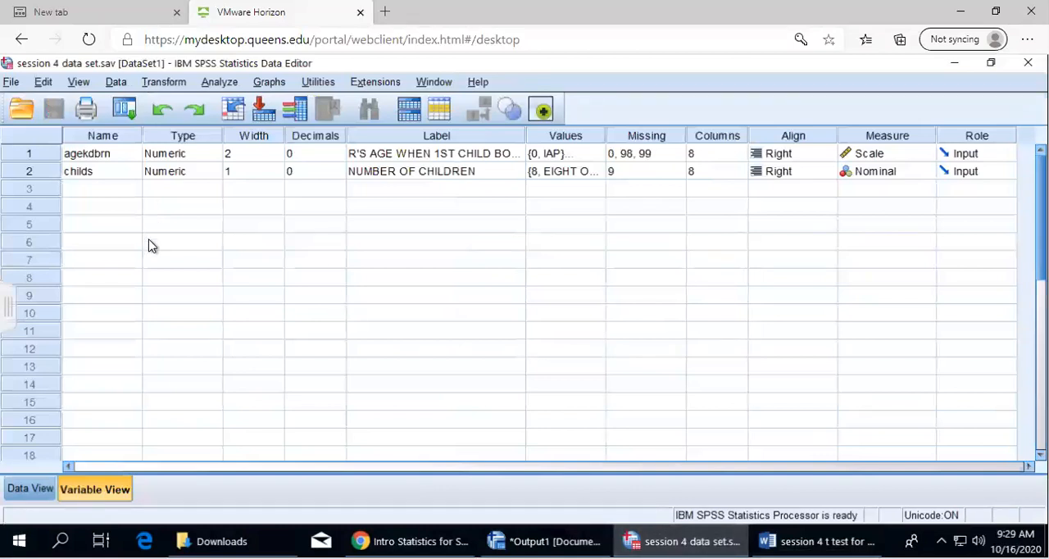
{"action": "left_click", "coordinate": [209, 84]}
{"action": "mouse_move", "coordinate": [287, 123]}
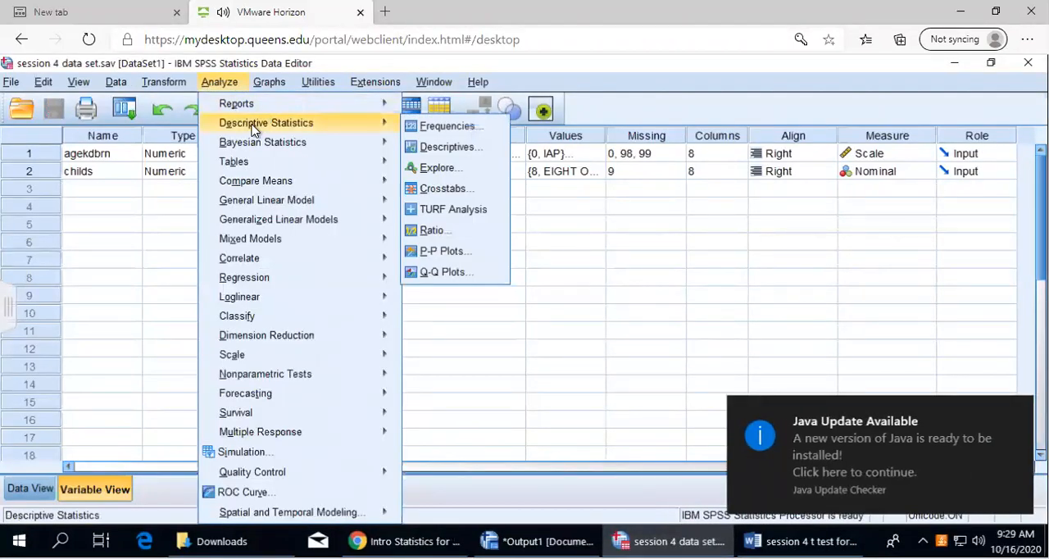
{"action": "left_click", "coordinate": [473, 176]}
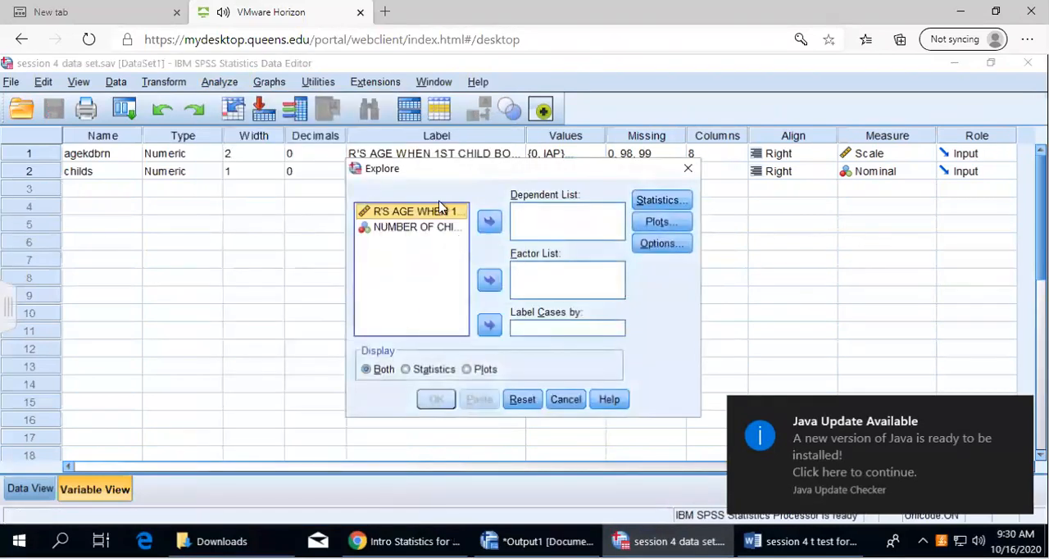
{"action": "left_click_drag", "start_coordinate": [432, 171], "coordinate": [296, 172]}
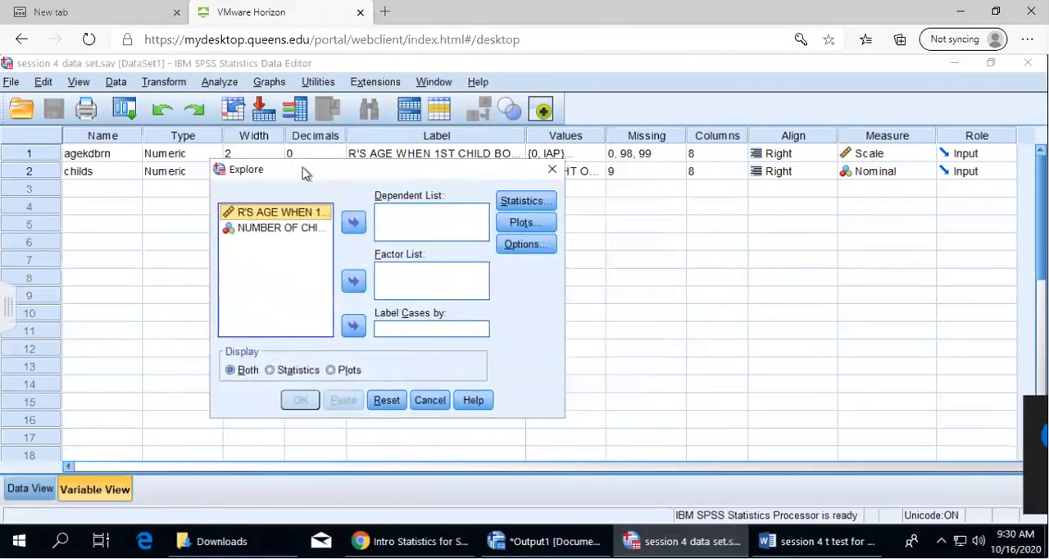
{"action": "left_click", "coordinate": [353, 224]}
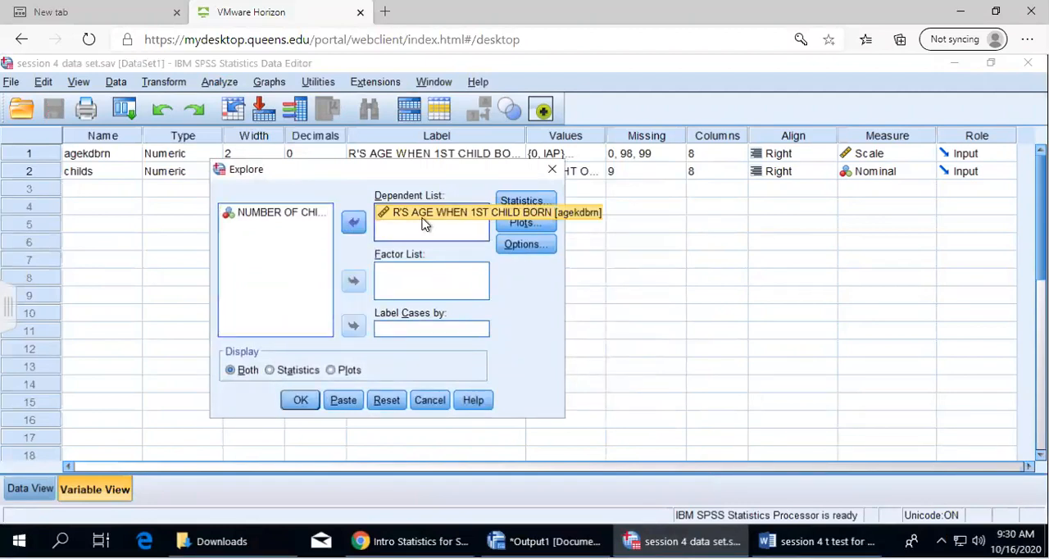
Run Explore displaying statistics only, with descriptives and a 95% confidence interval for the mean, and review the output tables
{"action": "left_click", "coordinate": [270, 370]}
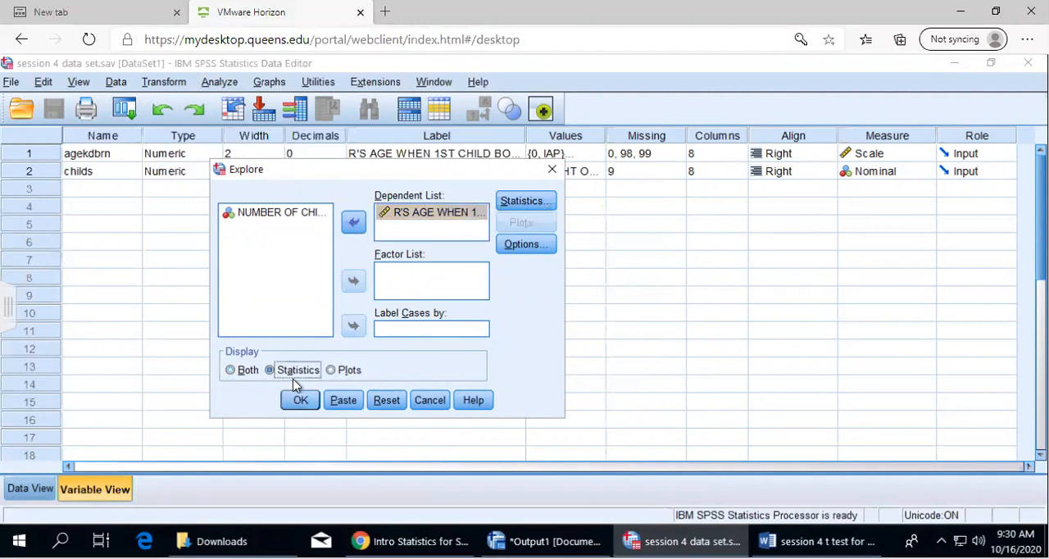
{"action": "left_click", "coordinate": [525, 202]}
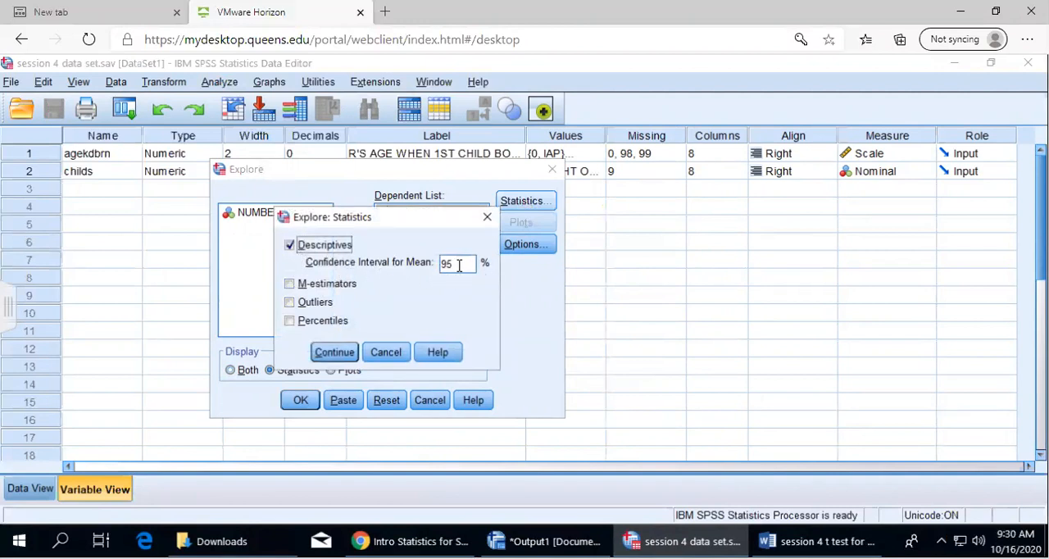
{"action": "left_click", "coordinate": [335, 352]}
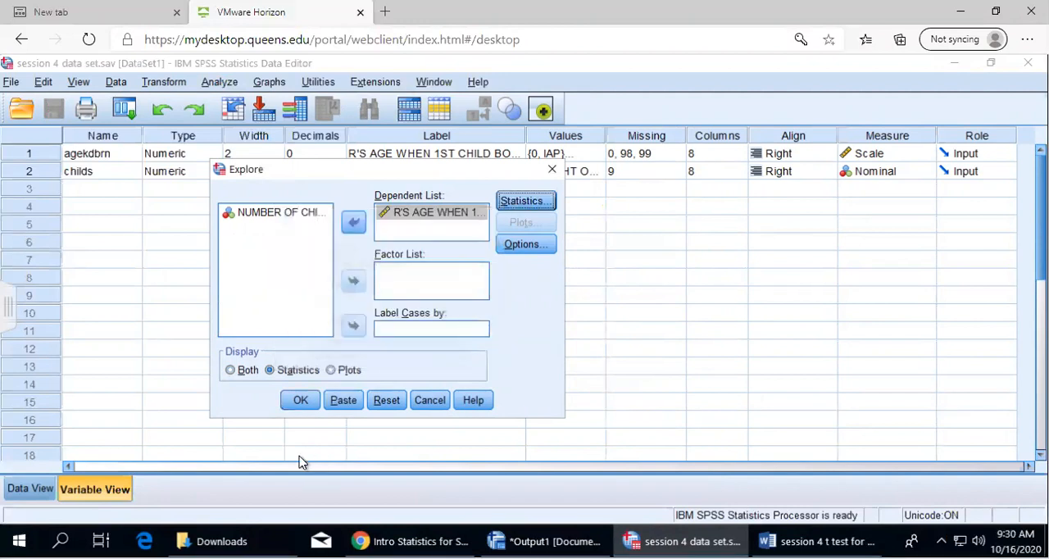
{"action": "key", "text": "Return"}
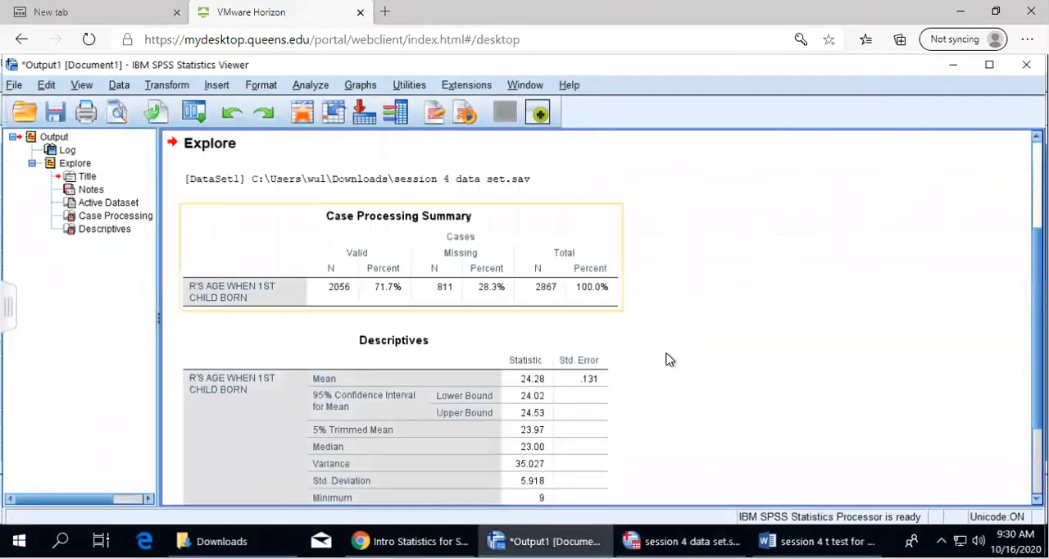
{"action": "scroll", "coordinate": [675, 389], "scroll_direction": "down", "scroll_amount": 3}
{"action": "scroll", "coordinate": [677, 372], "scroll_direction": "up", "scroll_amount": 1}
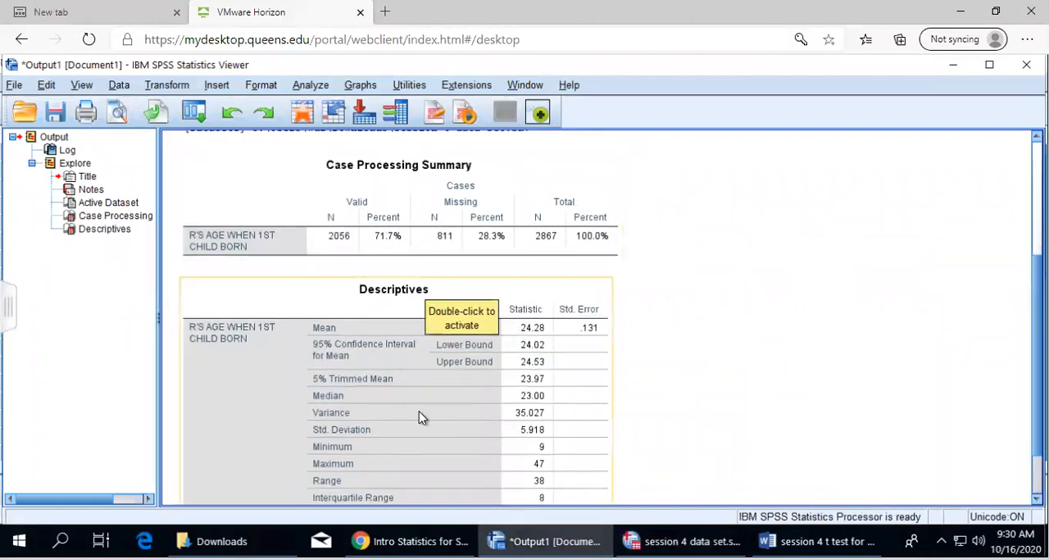
Review the Explore output tables and copy the Case Processing Summary table
{"action": "scroll", "coordinate": [674, 376], "scroll_direction": "down", "scroll_amount": 1}
{"action": "scroll", "coordinate": [677, 377], "scroll_direction": "up", "scroll_amount": 1}
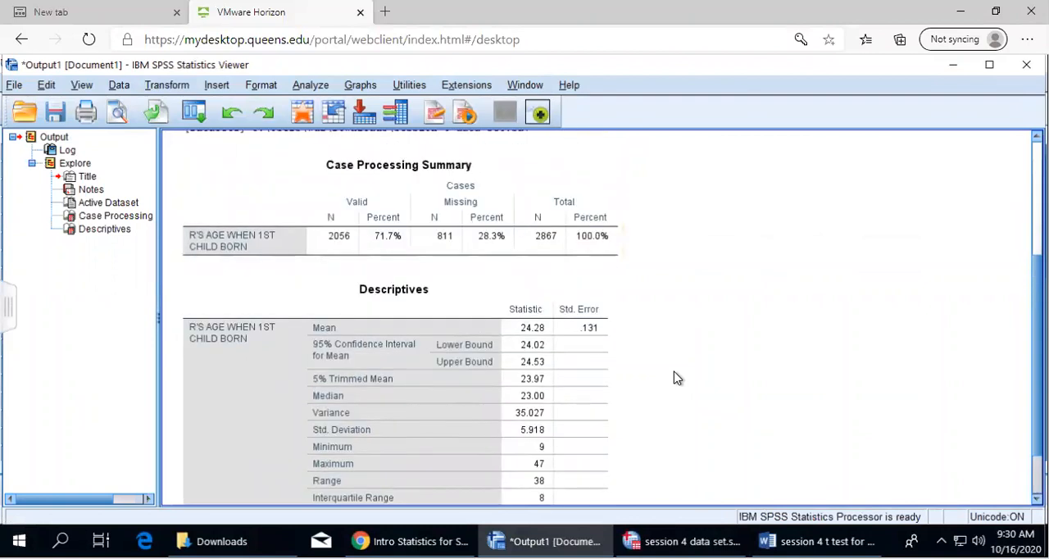
{"action": "scroll", "coordinate": [674, 377], "scroll_direction": "down", "scroll_amount": 1}
{"action": "left_click", "coordinate": [322, 313]}
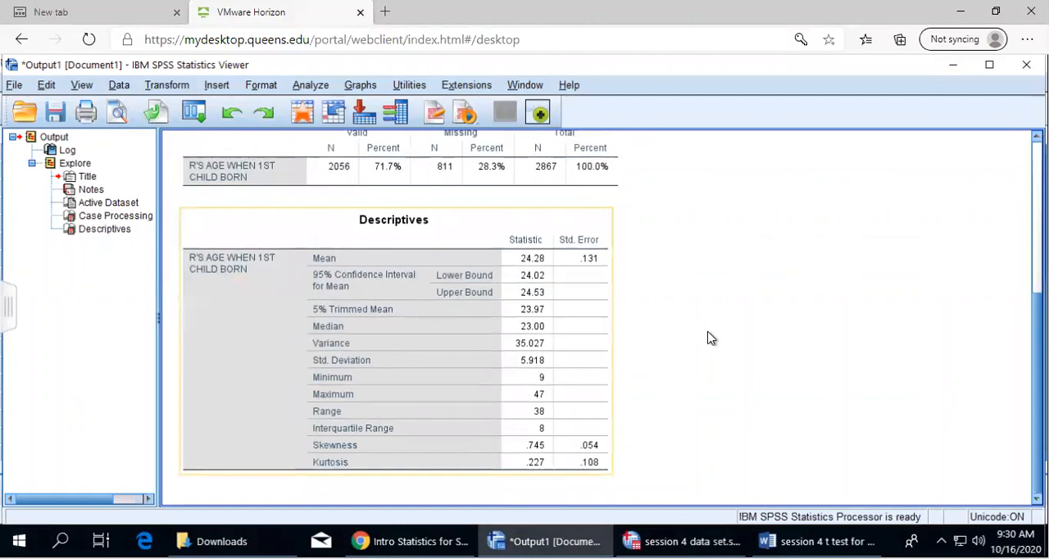
{"action": "scroll", "coordinate": [705, 344], "scroll_direction": "up", "scroll_amount": 1}
{"action": "left_click", "coordinate": [433, 220]}
{"action": "right_click", "coordinate": [433, 226]}
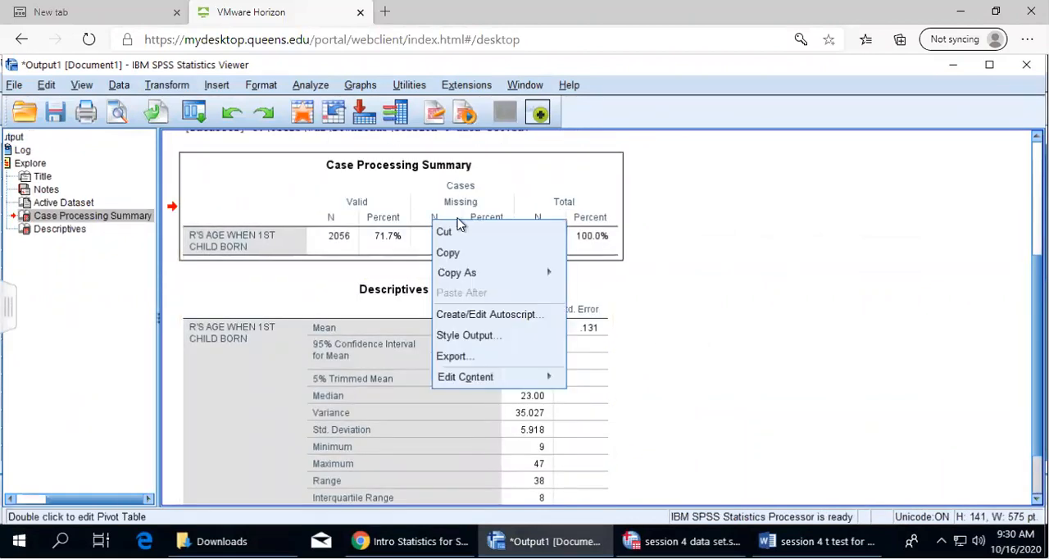
{"action": "left_click", "coordinate": [503, 253]}
Switch to the Word worksheet and paste the table, keeping source formatting, on the answer line below the Explore bullet
{"action": "left_click", "coordinate": [682, 542]}
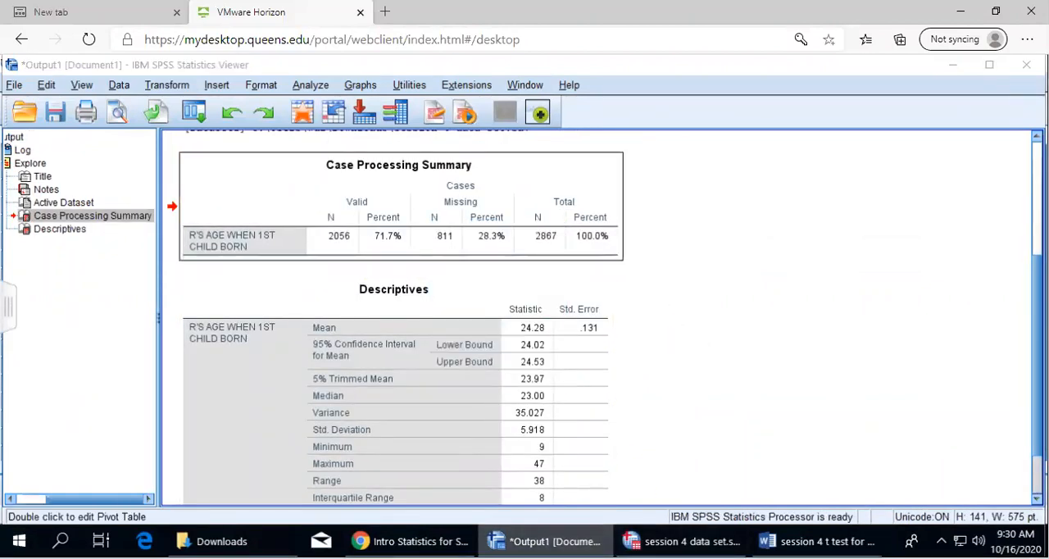
{"action": "left_click", "coordinate": [817, 542]}
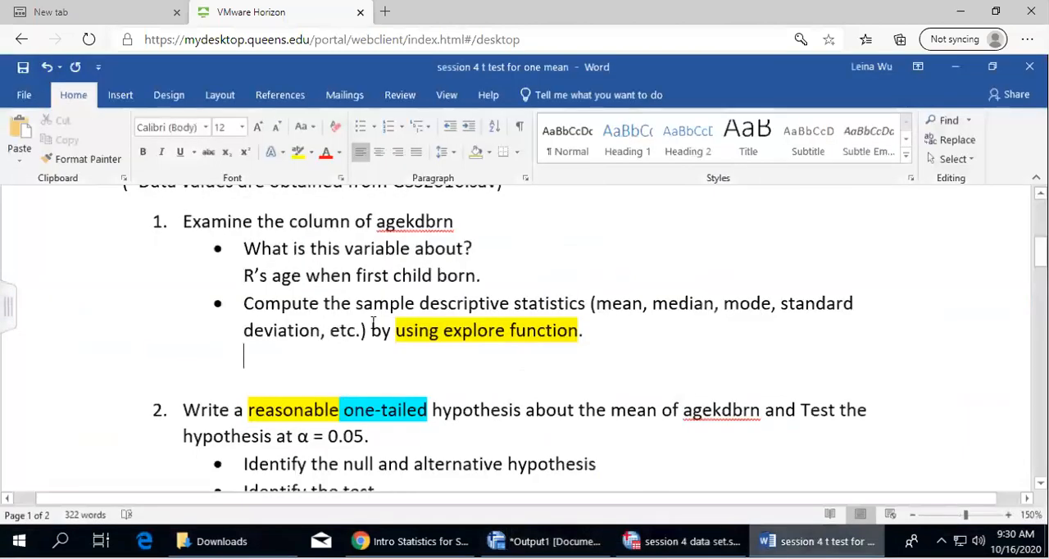
{"action": "right_click", "coordinate": [301, 361]}
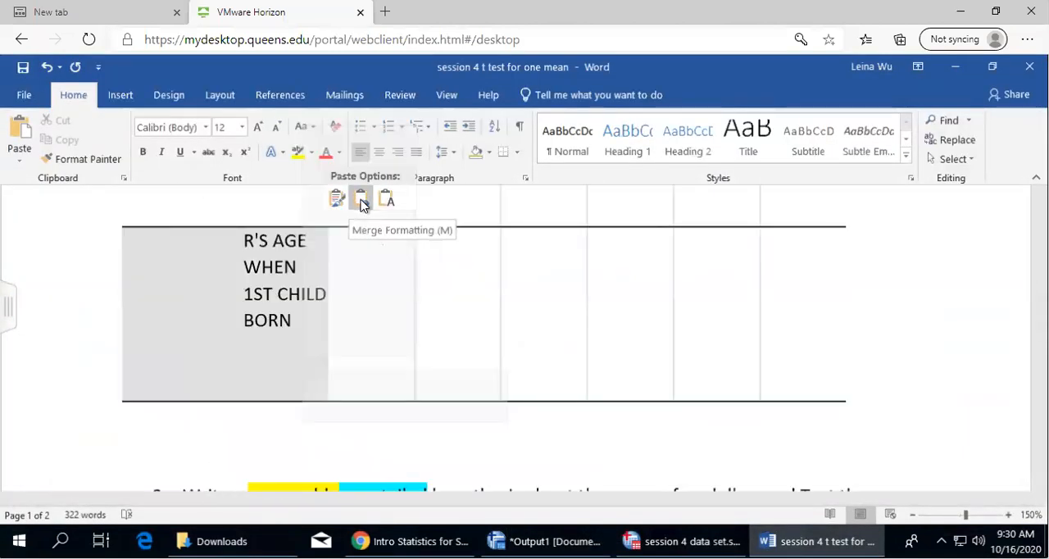
{"action": "left_click", "coordinate": [339, 203]}
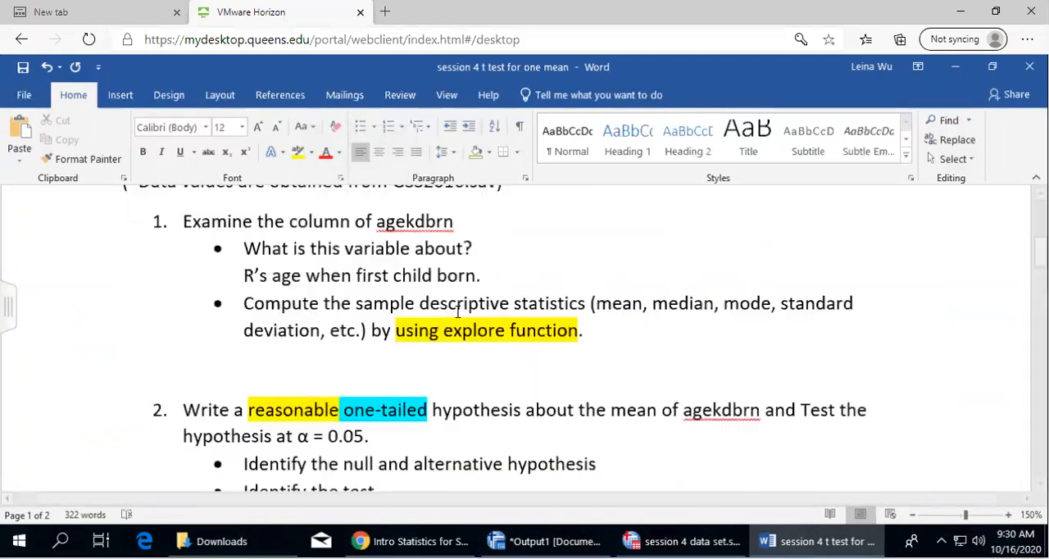
{"action": "scroll", "coordinate": [402, 398], "scroll_direction": "down", "scroll_amount": 3}
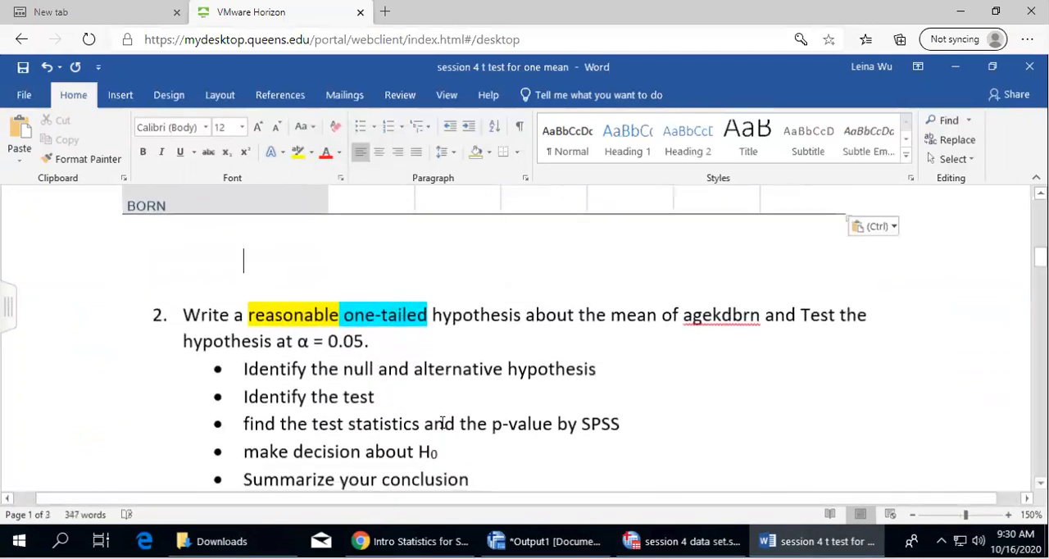
Copy the Descriptives table from the SPSS output and paste it with source formatting below the Case Processing Summary in the worksheet
{"action": "left_click", "coordinate": [557, 541]}
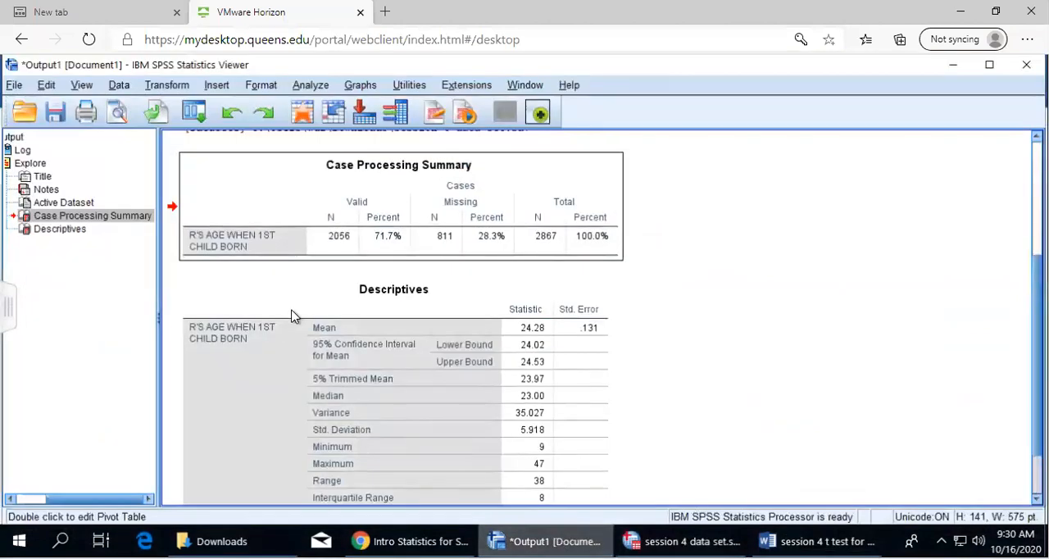
{"action": "left_click", "coordinate": [293, 315]}
{"action": "right_click", "coordinate": [346, 342]}
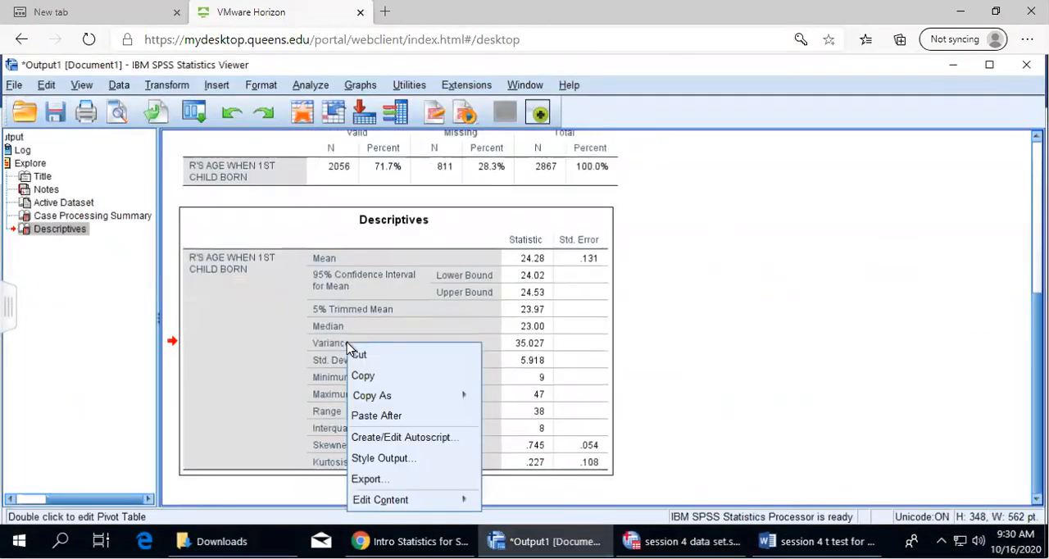
{"action": "left_click", "coordinate": [399, 377]}
{"action": "left_click", "coordinate": [817, 541]}
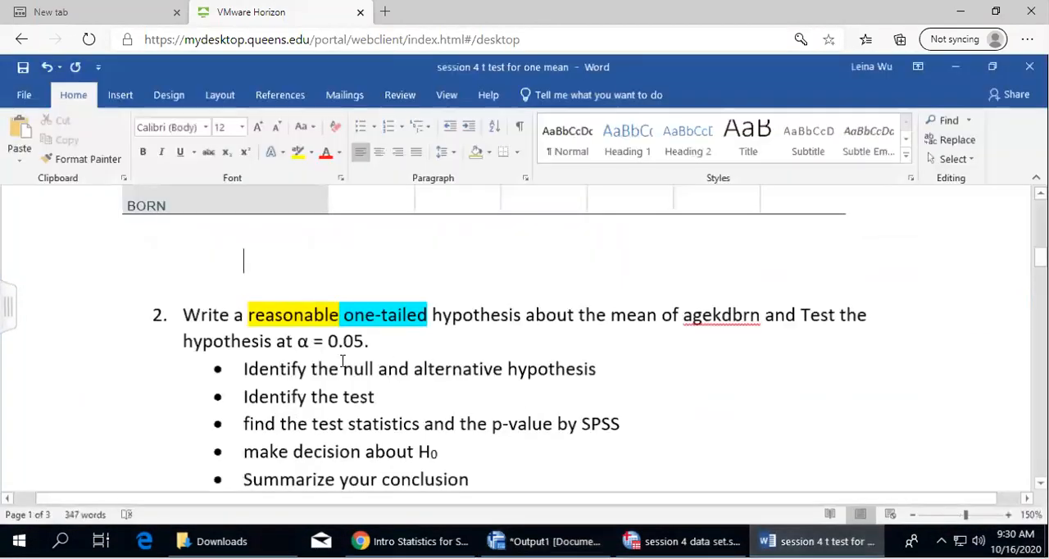
{"action": "right_click", "coordinate": [279, 255]}
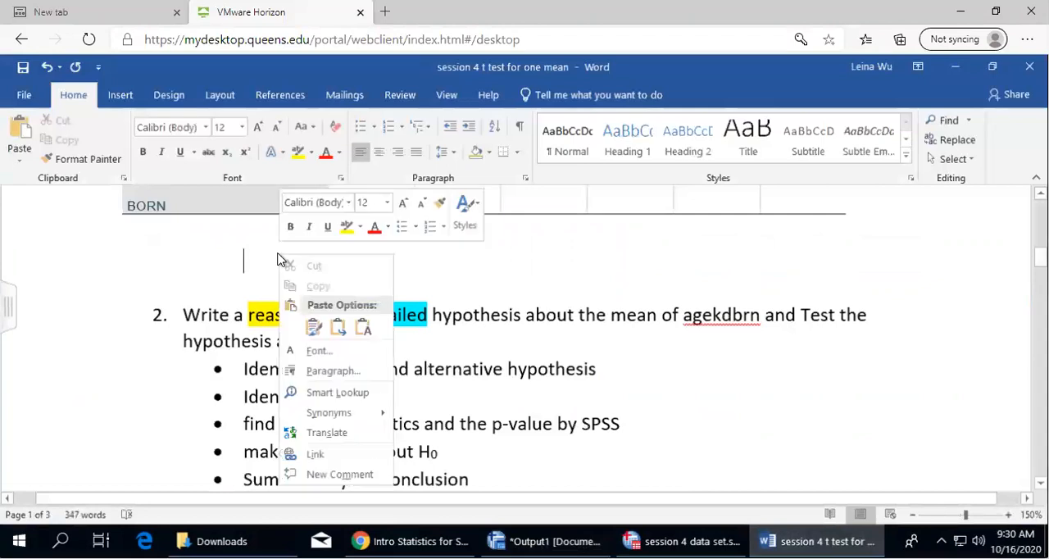
{"action": "left_click", "coordinate": [313, 327]}
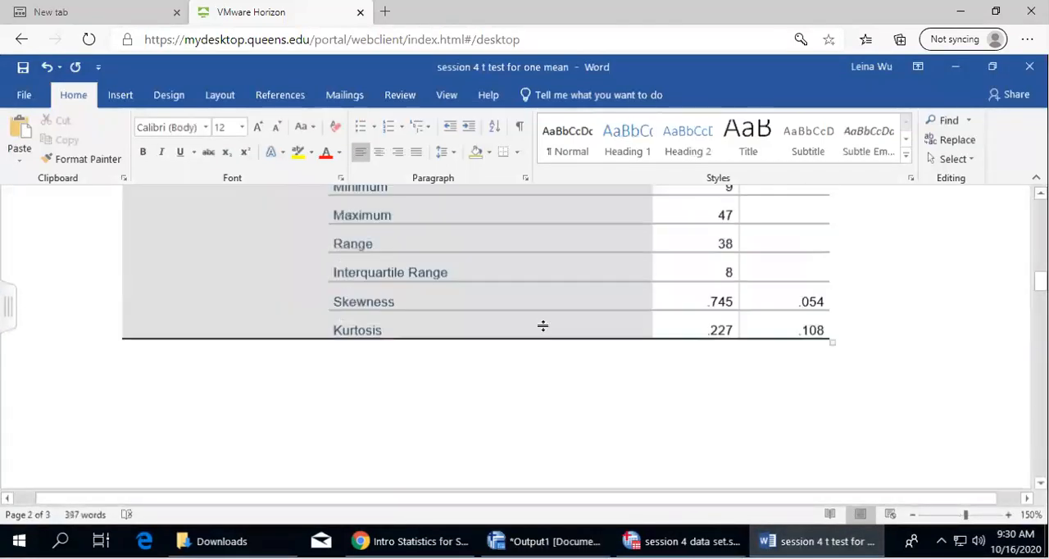
Examine the pasted Descriptives table from the mean to kurtosis, and the task list of question 2
{"action": "scroll", "coordinate": [542, 326], "scroll_direction": "up", "scroll_amount": 5}
{"action": "scroll", "coordinate": [575, 331], "scroll_direction": "down", "scroll_amount": 4}
{"action": "scroll", "coordinate": [580, 328], "scroll_direction": "up", "scroll_amount": 2}
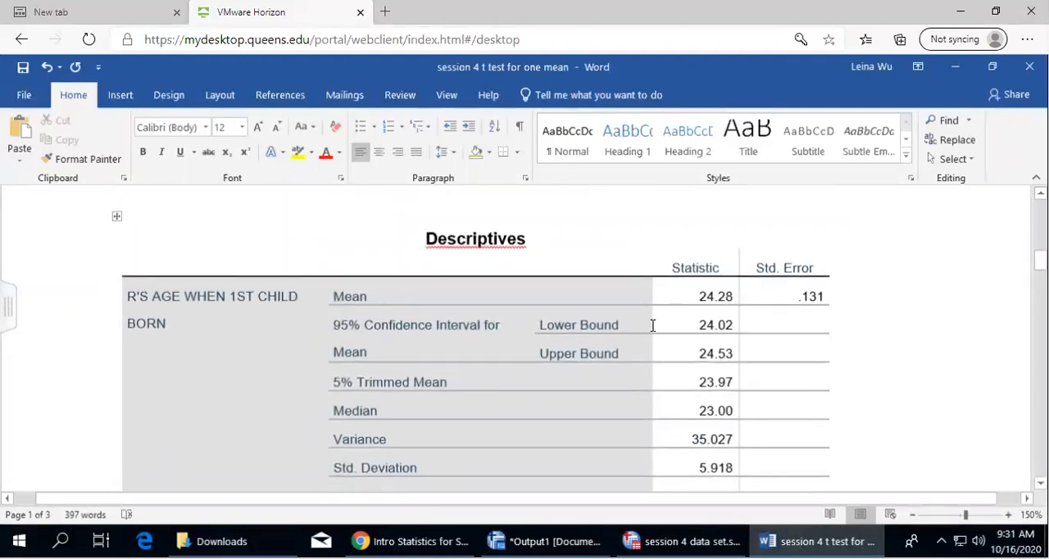
{"action": "scroll", "coordinate": [776, 346], "scroll_direction": "down", "scroll_amount": 3}
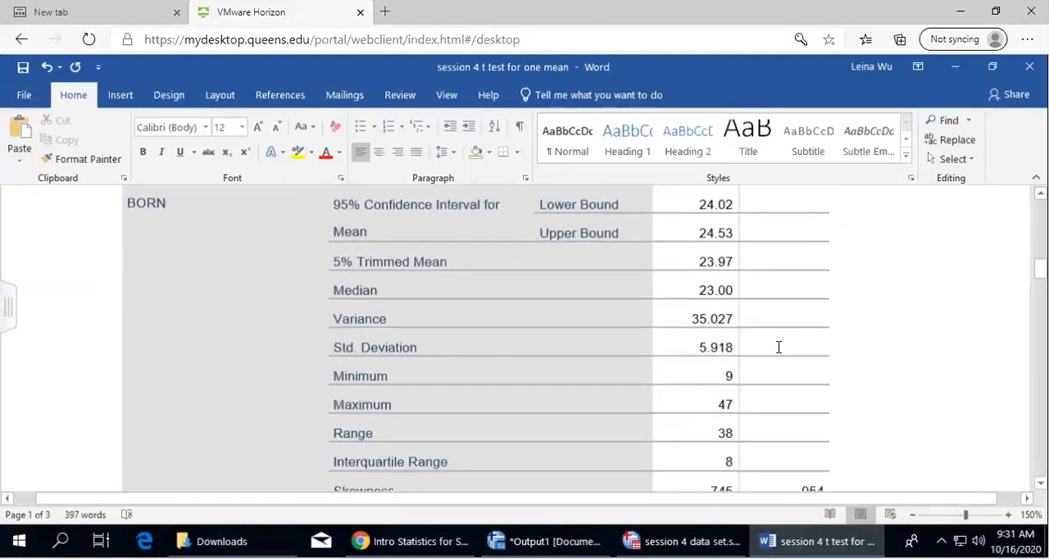
{"action": "scroll", "coordinate": [392, 235], "scroll_direction": "up", "scroll_amount": 2}
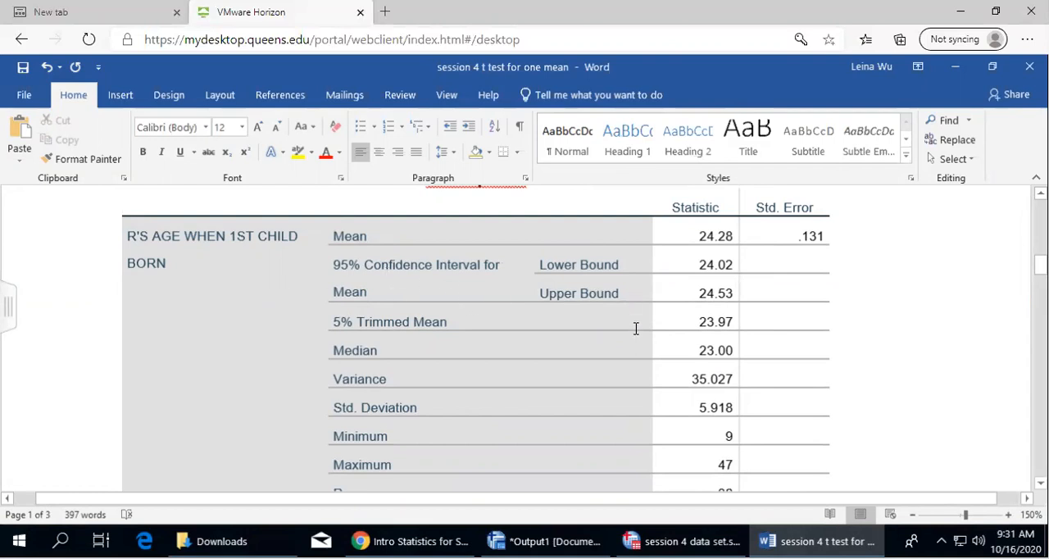
{"action": "scroll", "coordinate": [635, 328], "scroll_direction": "down", "scroll_amount": 1}
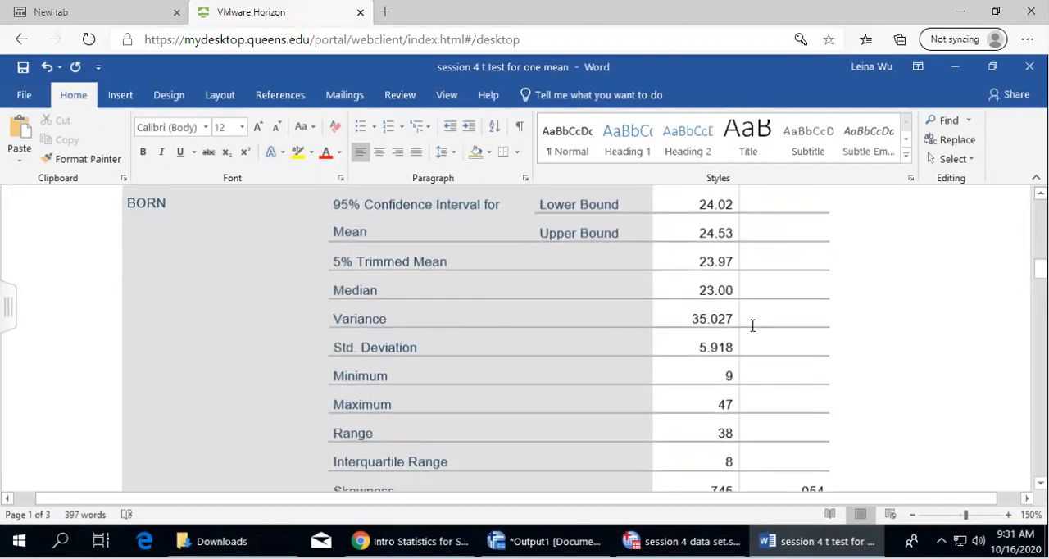
{"action": "scroll", "coordinate": [625, 351], "scroll_direction": "down", "scroll_amount": 1}
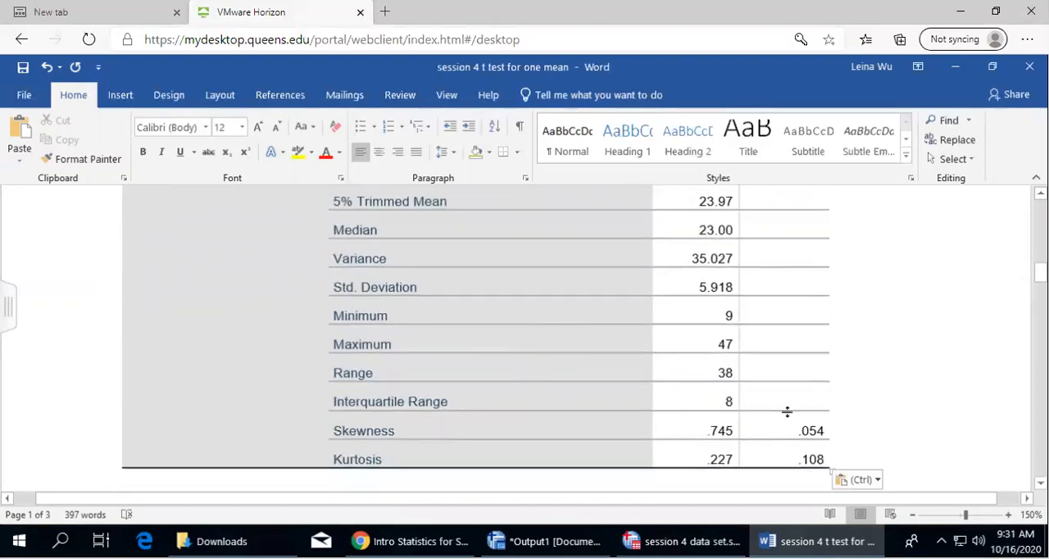
{"action": "scroll", "coordinate": [532, 400], "scroll_direction": "down", "scroll_amount": 5}
{"action": "scroll", "coordinate": [596, 381], "scroll_direction": "up", "scroll_amount": 4}
{"action": "scroll", "coordinate": [595, 379], "scroll_direction": "down", "scroll_amount": 8}
{"action": "scroll", "coordinate": [596, 378], "scroll_direction": "down", "scroll_amount": 1}
{"action": "scroll", "coordinate": [606, 332], "scroll_direction": "up", "scroll_amount": 1}
{"action": "scroll", "coordinate": [613, 307], "scroll_direction": "down", "scroll_amount": 1}
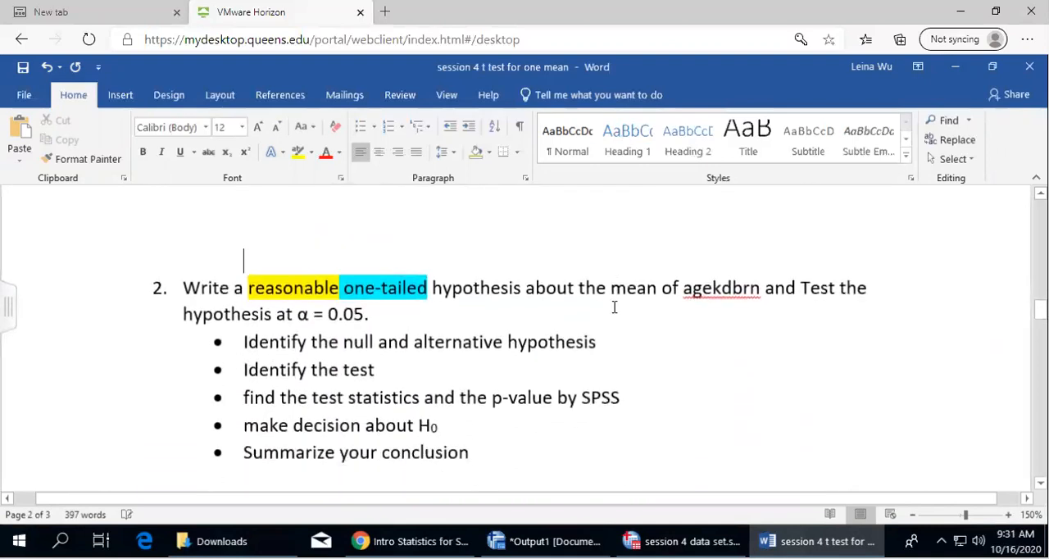
Delete the empty line above question 2 and place the cursor at the end of its statement
{"action": "scroll", "coordinate": [625, 376], "scroll_direction": "up", "scroll_amount": 8}
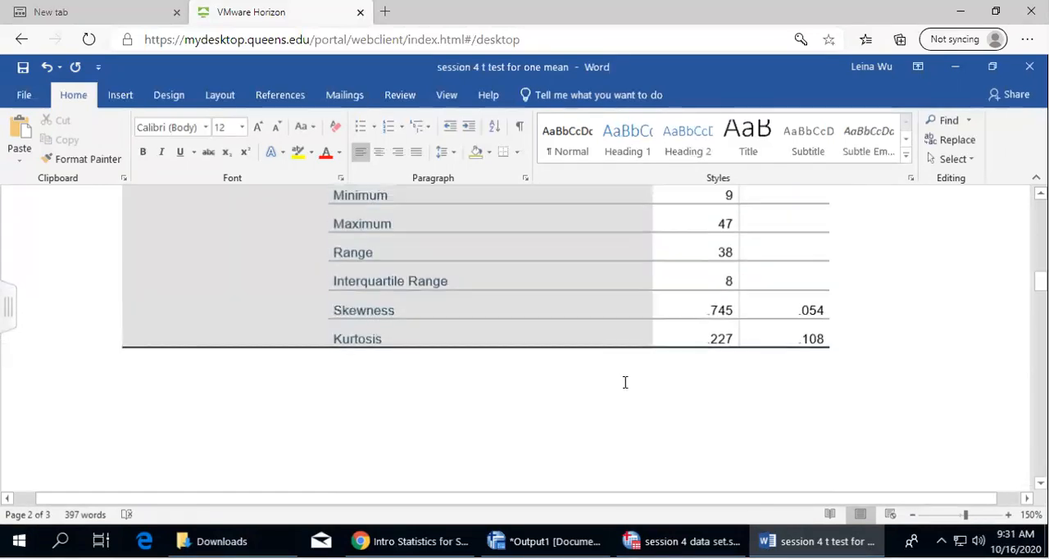
{"action": "scroll", "coordinate": [762, 381], "scroll_direction": "down", "scroll_amount": 9}
{"action": "scroll", "coordinate": [746, 382], "scroll_direction": "down", "scroll_amount": 2}
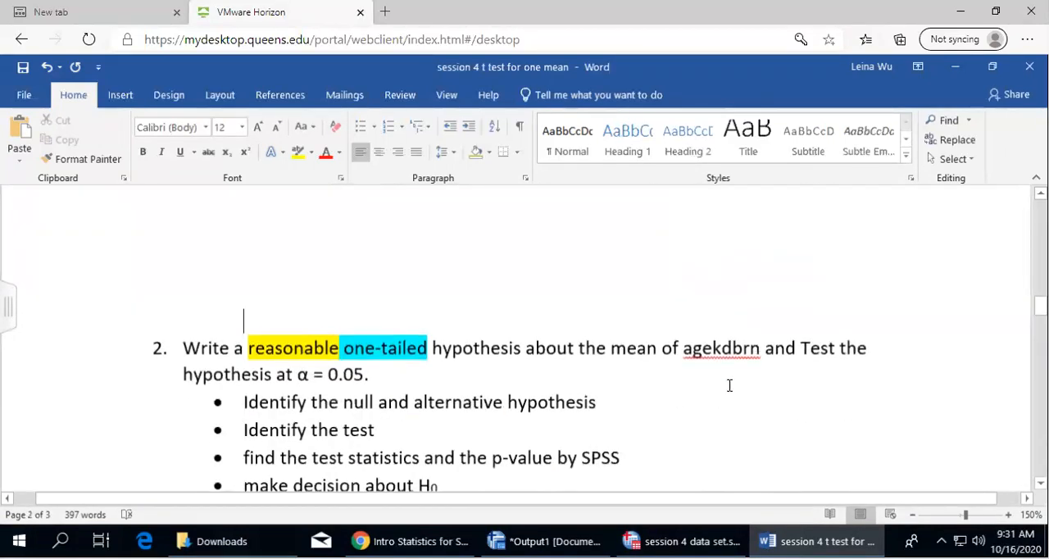
{"action": "key", "text": "Delete"}
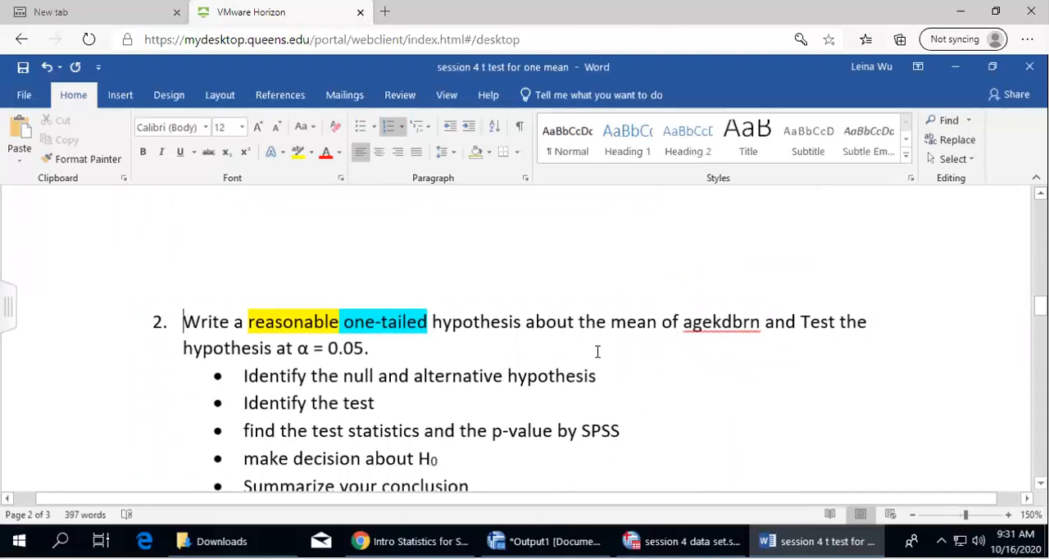
{"action": "left_click", "coordinate": [504, 348]}
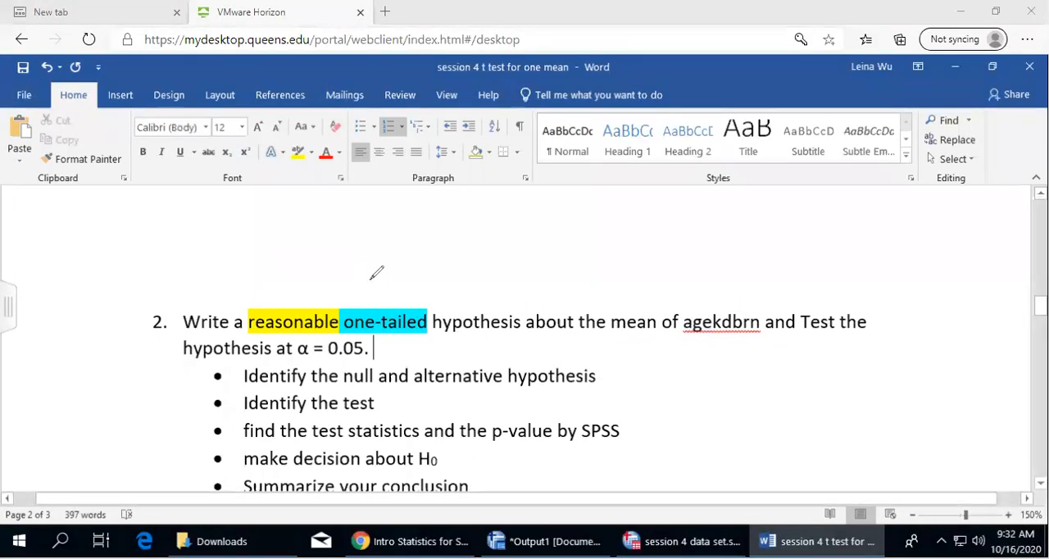
Handwrite the two possible one-tailed alternative hypotheses, H1: μ < __ and H1: μ > __, above question 2 as temporary annotations
{"action": "left_click_drag", "start_coordinate": [335, 309], "coordinate": [354, 283]}
{"action": "mouse_move", "coordinate": [374, 277]}
{"action": "left_mouse_down"}
{"action": "mouse_move", "coordinate": [374, 290]}
{"action": "mouse_move", "coordinate": [424, 300]}
{"action": "left_mouse_up"}
{"action": "mouse_move", "coordinate": [557, 266]}
{"action": "left_mouse_down"}
{"action": "mouse_move", "coordinate": [540, 303]}
{"action": "mouse_move", "coordinate": [564, 287]}
{"action": "left_mouse_up"}
{"action": "mouse_move", "coordinate": [576, 274]}
{"action": "left_mouse_down"}
{"action": "mouse_move", "coordinate": [576, 288]}
{"action": "mouse_move", "coordinate": [644, 289]}
{"action": "left_mouse_up"}
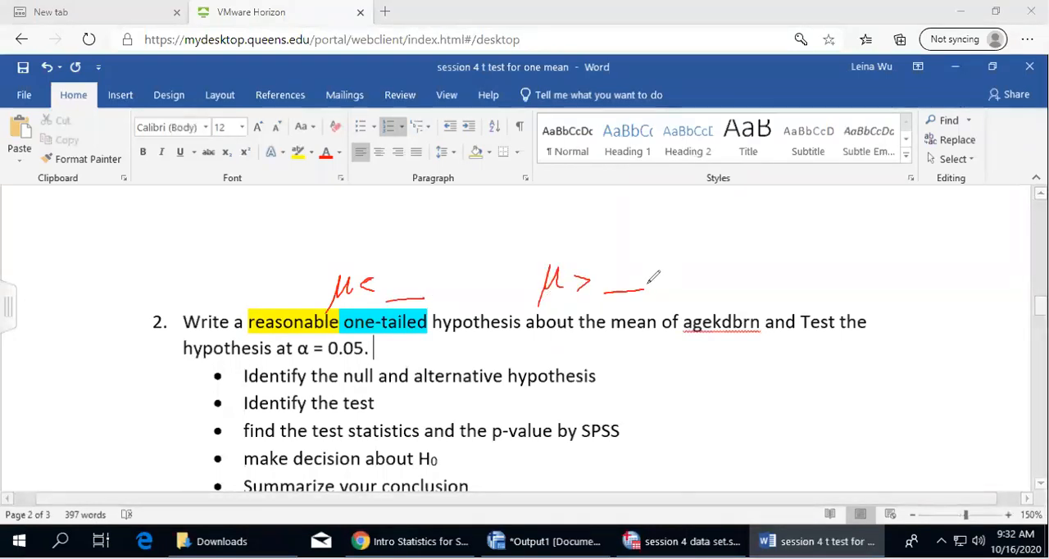
{"action": "left_click_drag", "start_coordinate": [265, 277], "coordinate": [263, 301]}
{"action": "left_click_drag", "start_coordinate": [264, 288], "coordinate": [279, 287]}
{"action": "mouse_move", "coordinate": [279, 276]}
{"action": "left_mouse_down"}
{"action": "mouse_move", "coordinate": [278, 301]}
{"action": "mouse_move", "coordinate": [289, 299]}
{"action": "left_mouse_up"}
{"action": "left_click", "coordinate": [293, 293]}
{"action": "left_click", "coordinate": [297, 300]}
{"action": "mouse_move", "coordinate": [500, 277]}
{"action": "left_mouse_down"}
{"action": "mouse_move", "coordinate": [498, 300]}
{"action": "mouse_move", "coordinate": [512, 288]}
{"action": "left_mouse_up"}
{"action": "left_click_drag", "start_coordinate": [513, 276], "coordinate": [512, 301]}
{"action": "left_click_drag", "start_coordinate": [518, 285], "coordinate": [521, 300]}
{"action": "left_click", "coordinate": [529, 291]}
{"action": "left_click", "coordinate": [530, 298]}
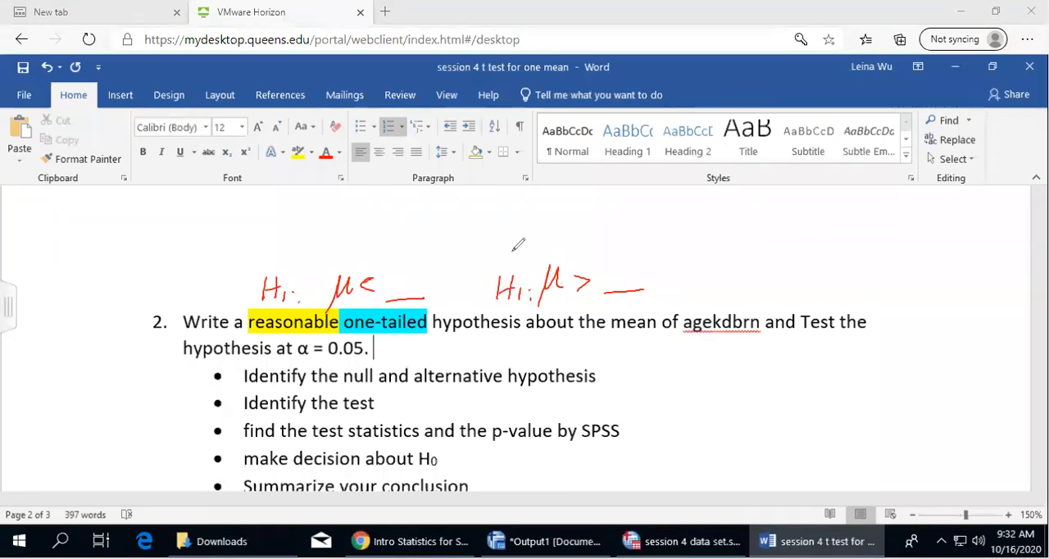
{"action": "mouse_move", "coordinate": [189, 322]}
{"action": "left_mouse_down"}
{"action": "mouse_move", "coordinate": [177, 336]}
{"action": "mouse_move", "coordinate": [761, 331]}
{"action": "left_mouse_up"}
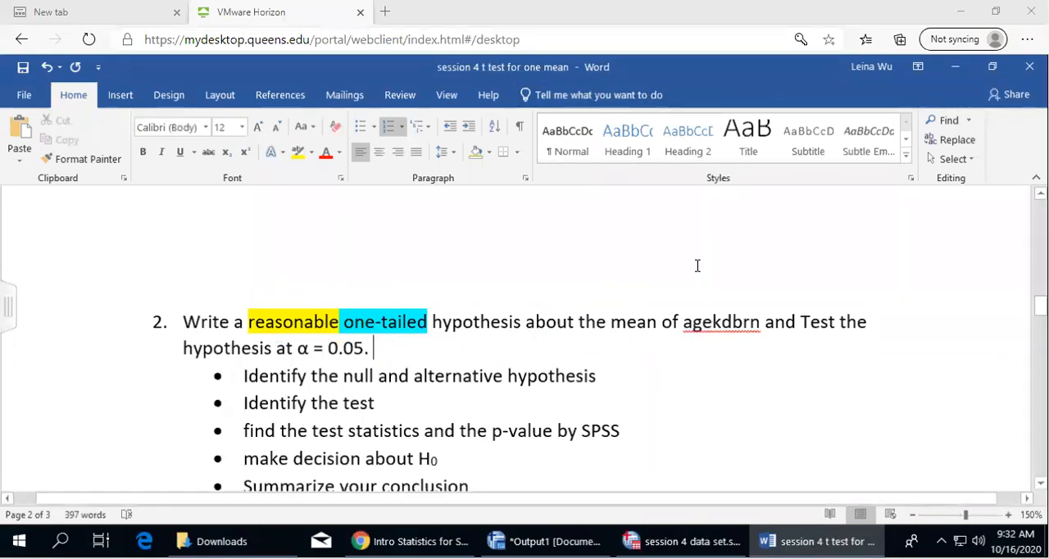
Highlight the Mean label and its statistic in yellow in the Descriptives table
{"action": "scroll", "coordinate": [696, 263], "scroll_direction": "down", "scroll_amount": 10}
{"action": "scroll", "coordinate": [698, 265], "scroll_direction": "up", "scroll_amount": 3}
{"action": "scroll", "coordinate": [705, 265], "scroll_direction": "up", "scroll_amount": 4}
{"action": "scroll", "coordinate": [730, 265], "scroll_direction": "down", "scroll_amount": 1}
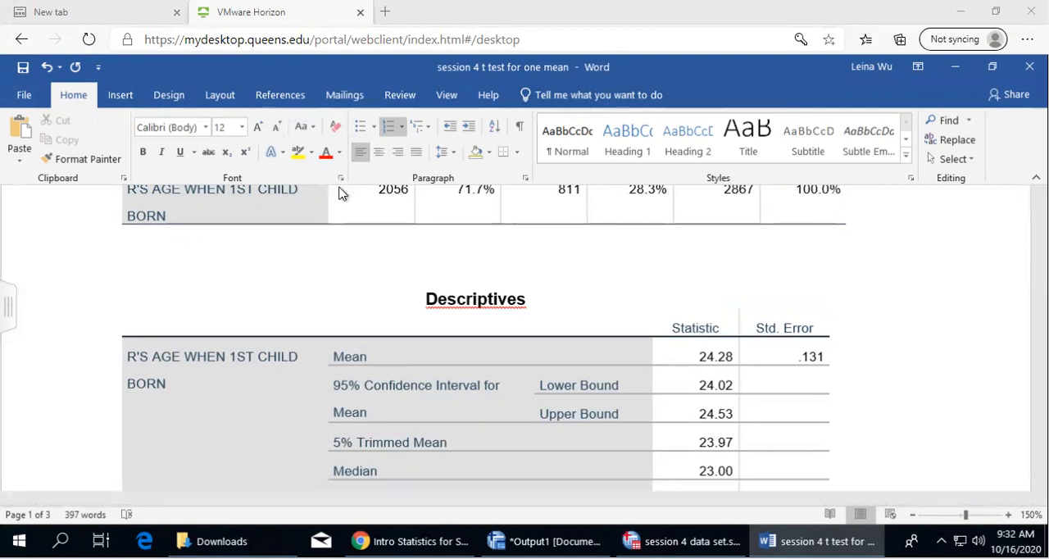
{"action": "left_click", "coordinate": [300, 156]}
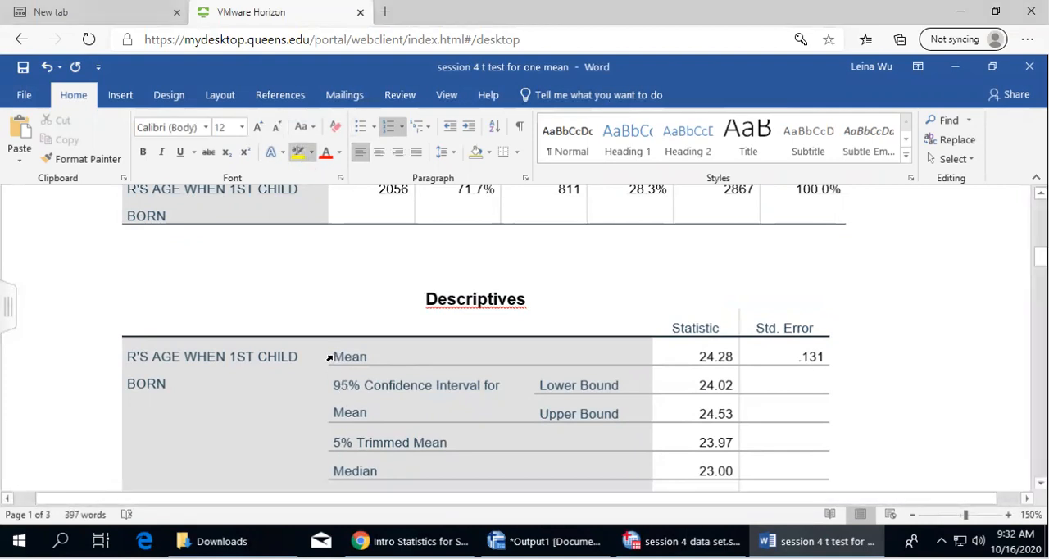
{"action": "mouse_move", "coordinate": [327, 356]}
{"action": "left_mouse_down"}
{"action": "mouse_move", "coordinate": [772, 356]}
{"action": "mouse_move", "coordinate": [733, 357]}
{"action": "left_mouse_up"}
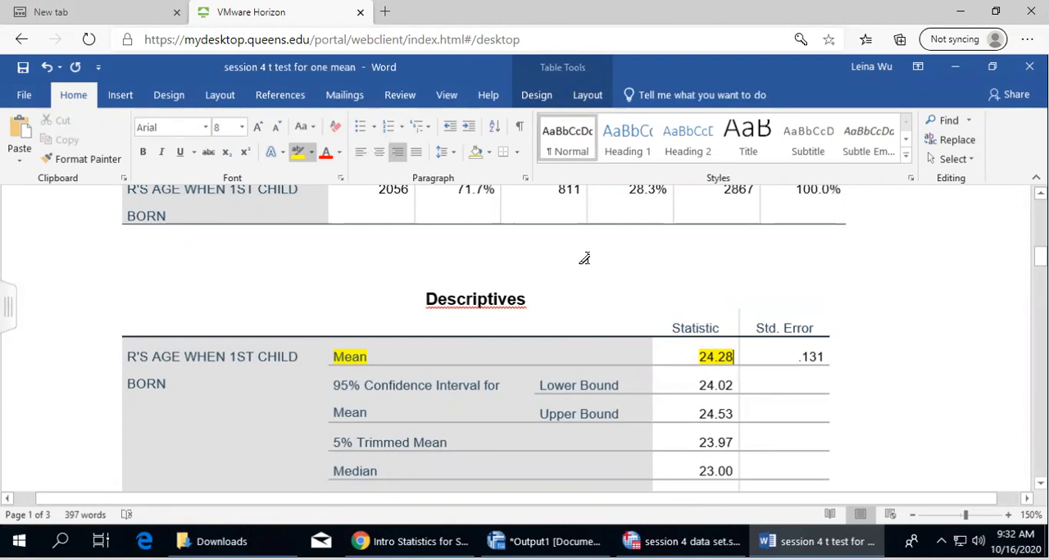
Start a new answer line below the hypothesis statement of question 2
{"action": "scroll", "coordinate": [369, 344], "scroll_direction": "down", "scroll_amount": 1}
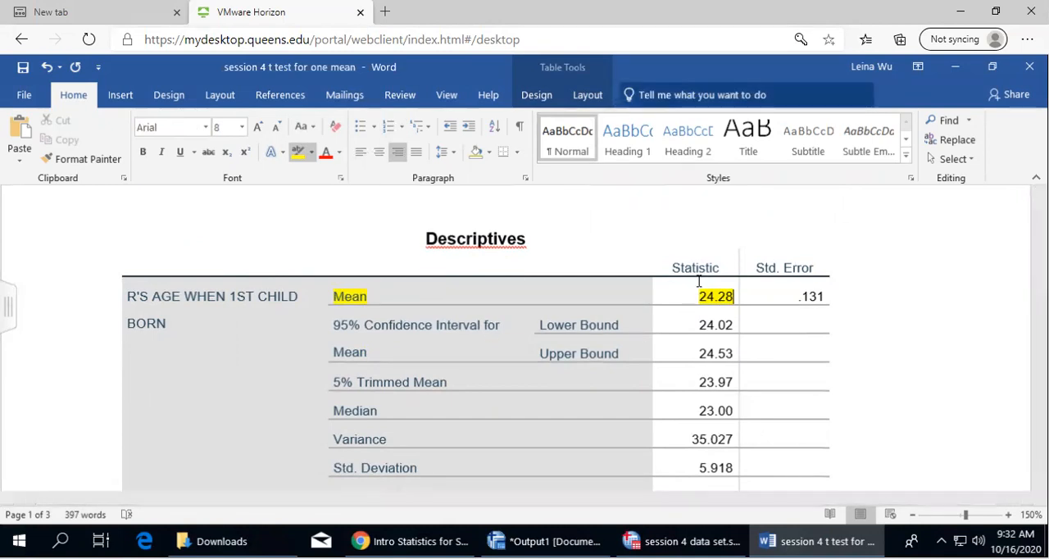
{"action": "scroll", "coordinate": [644, 156], "scroll_direction": "down", "scroll_amount": 4}
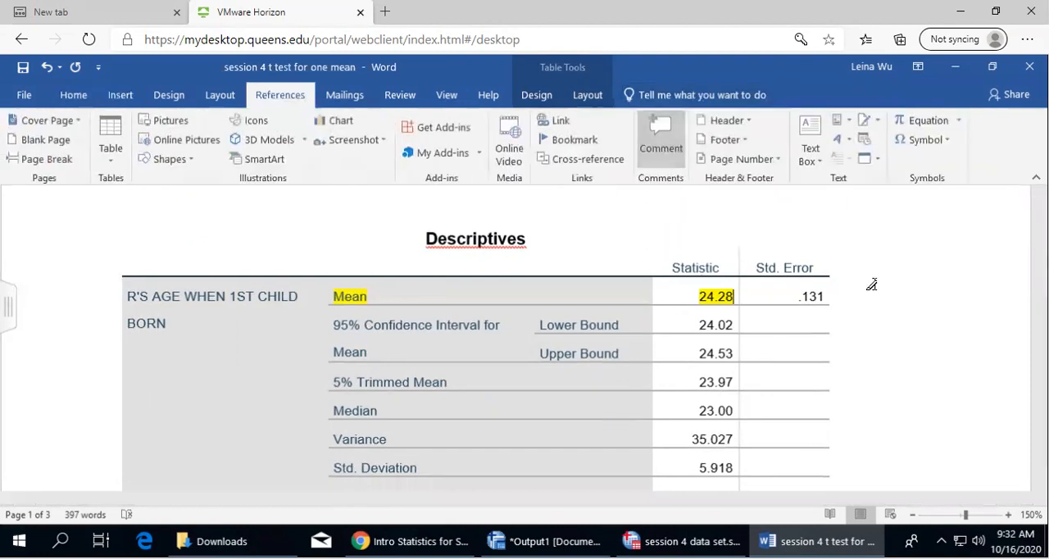
{"action": "scroll", "coordinate": [181, 427], "scroll_direction": "down", "scroll_amount": 5}
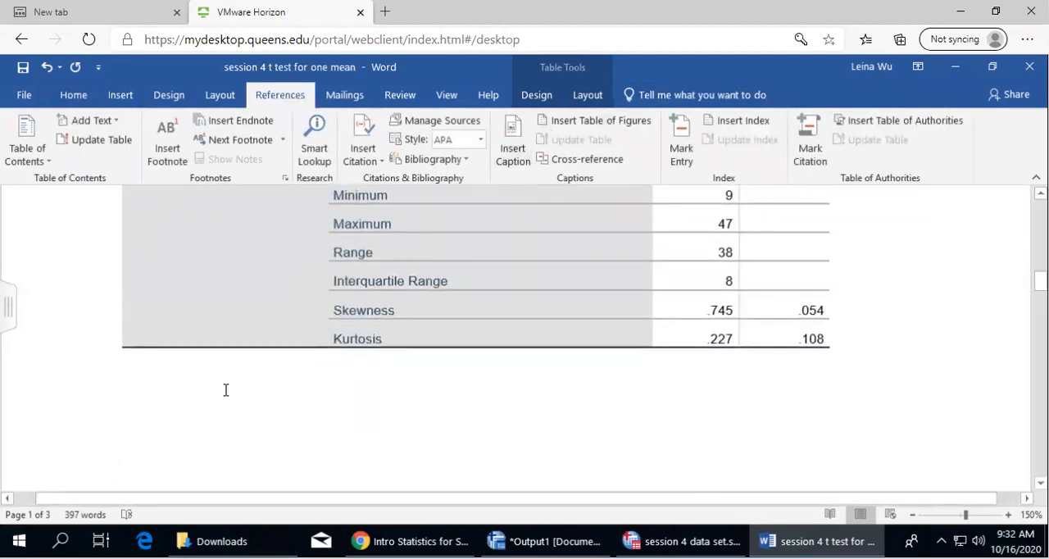
{"action": "scroll", "coordinate": [226, 390], "scroll_direction": "up", "scroll_amount": 2}
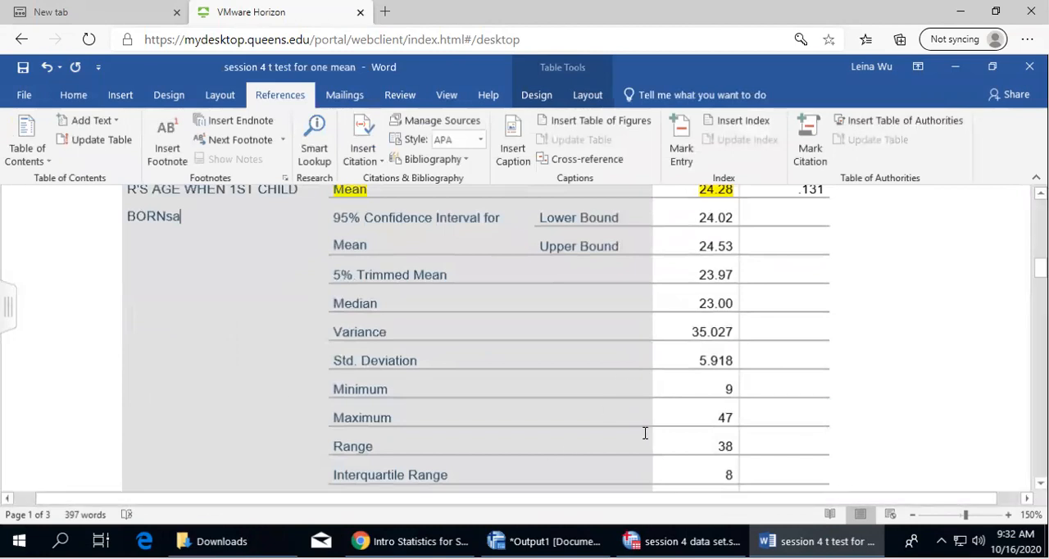
{"action": "scroll", "coordinate": [644, 432], "scroll_direction": "down", "scroll_amount": 5}
{"action": "scroll", "coordinate": [555, 407], "scroll_direction": "down", "scroll_amount": 3}
{"action": "scroll", "coordinate": [542, 398], "scroll_direction": "up", "scroll_amount": 3}
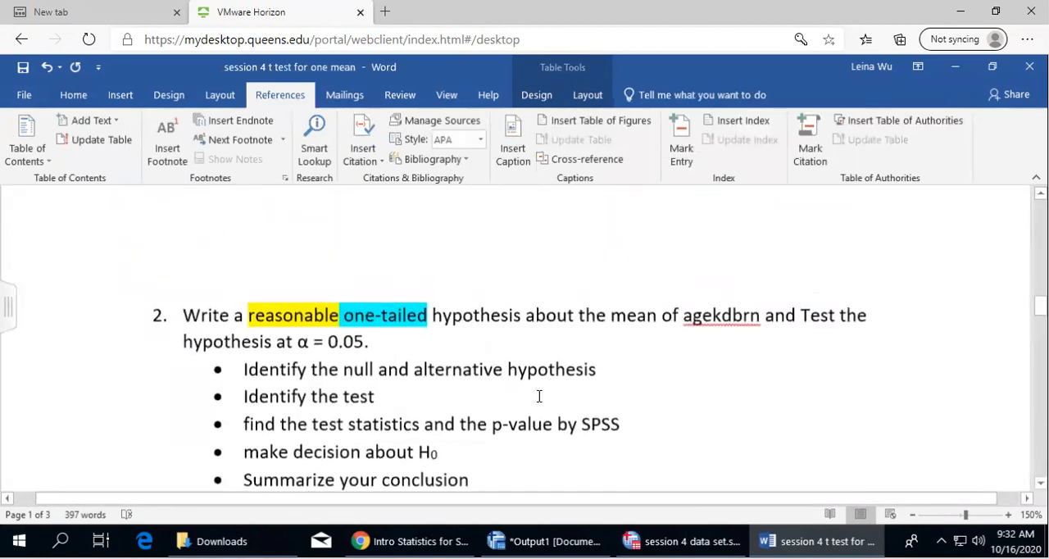
{"action": "left_click", "coordinate": [425, 365]}
{"action": "key", "text": "Return"}
{"action": "key", "text": "Return"}
Enter "sample mean = 24.28" on the answer line under question 2 and return to the Descriptives table
{"action": "type", "text": "sample mean"}
{"action": "key", "text": "BackSpace"}
{"action": "key", "text": "BackSpace"}
{"action": "key", "text": "BackSpace"}
{"action": "key", "text": "BackSpace"}
{"action": "key", "text": "BackSpace"}
{"action": "key", "text": "BackSpace"}
{"action": "type", "text": "m"}
{"action": "key", "text": "BackSpace"}
{"action": "type", "text": "mean = 24.28"}
{"action": "scroll", "coordinate": [598, 295], "scroll_direction": "up", "scroll_amount": 10}
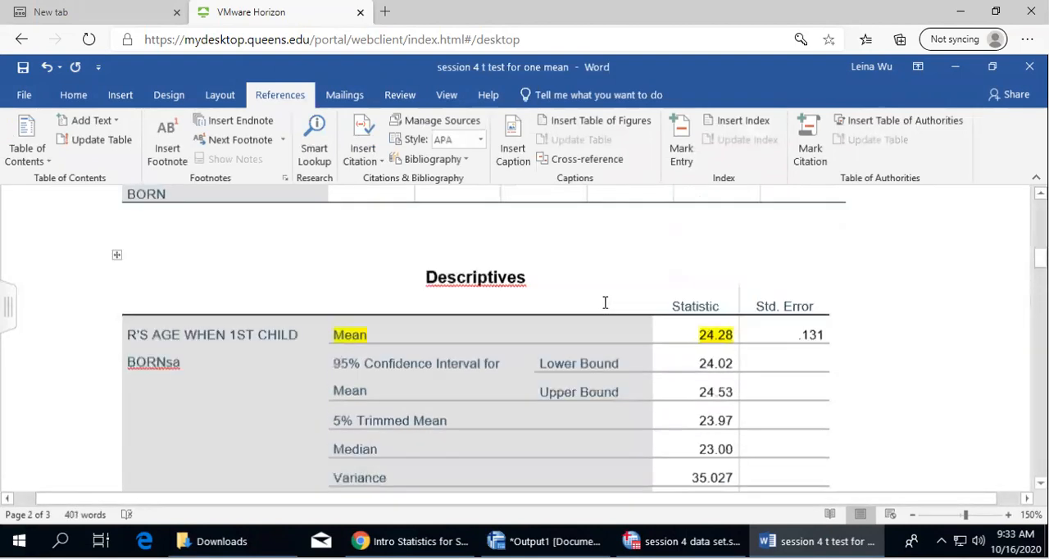
Correct the sample mean under question 2 to 24.28 and continue the line with ", so"
{"action": "scroll", "coordinate": [605, 303], "scroll_direction": "up", "scroll_amount": 1}
{"action": "scroll", "coordinate": [604, 303], "scroll_direction": "down", "scroll_amount": 10}
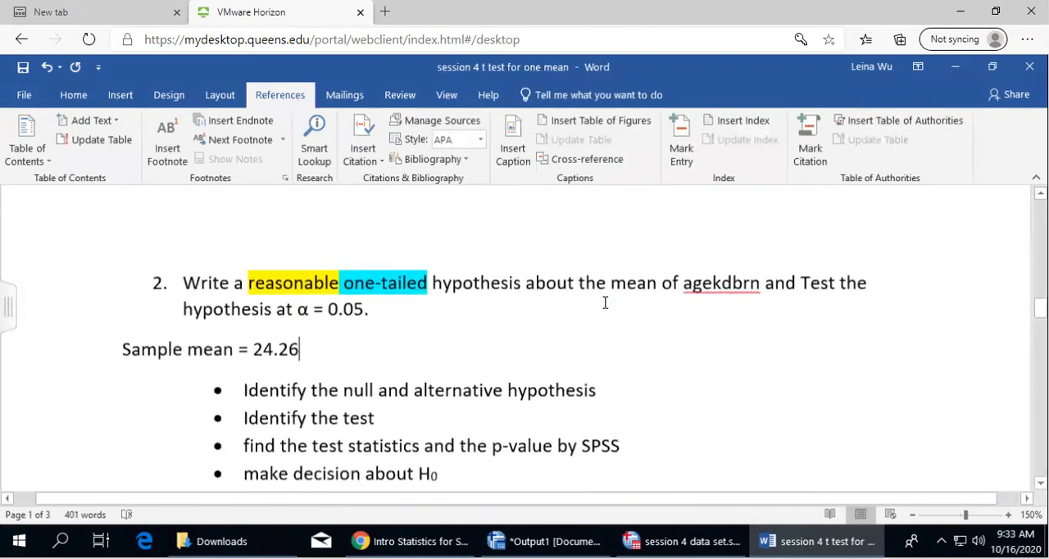
{"action": "key", "text": "BackSpace"}
{"action": "type", "text": "8, so "}
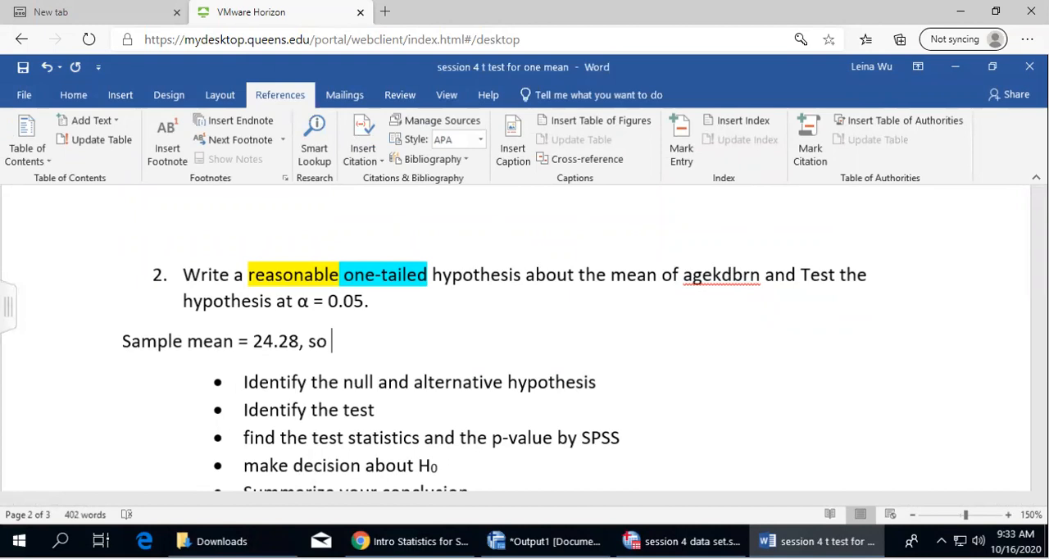
{"action": "type", "text": "it will be reson"}
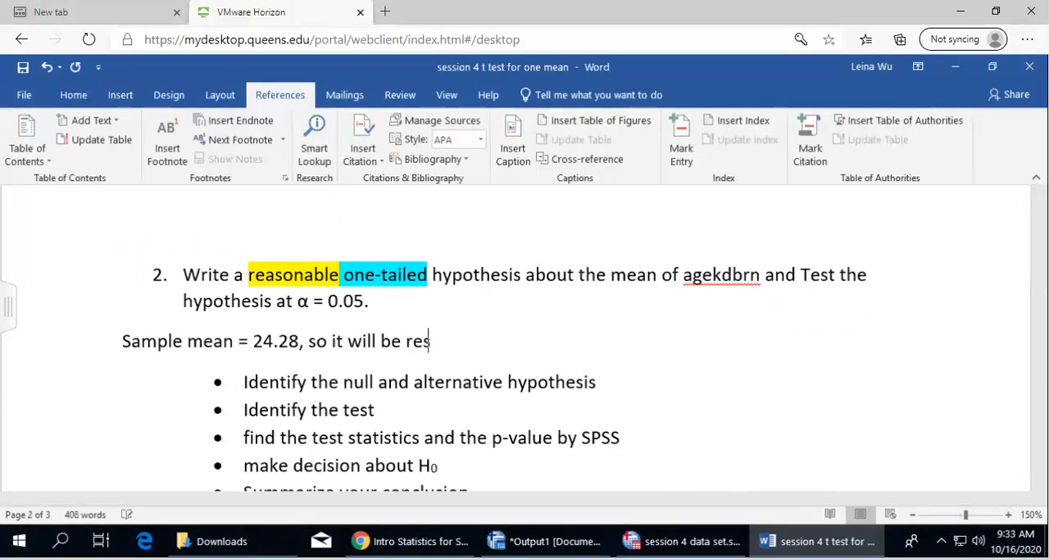
Continue the answer sentence under question 2 with "it will be reasonable to claim that"
{"action": "key", "text": "BackSpace"}
{"action": "key", "text": "BackSpace"}
{"action": "key", "text": "BackSpace"}
{"action": "type", "text": "asonable to "}
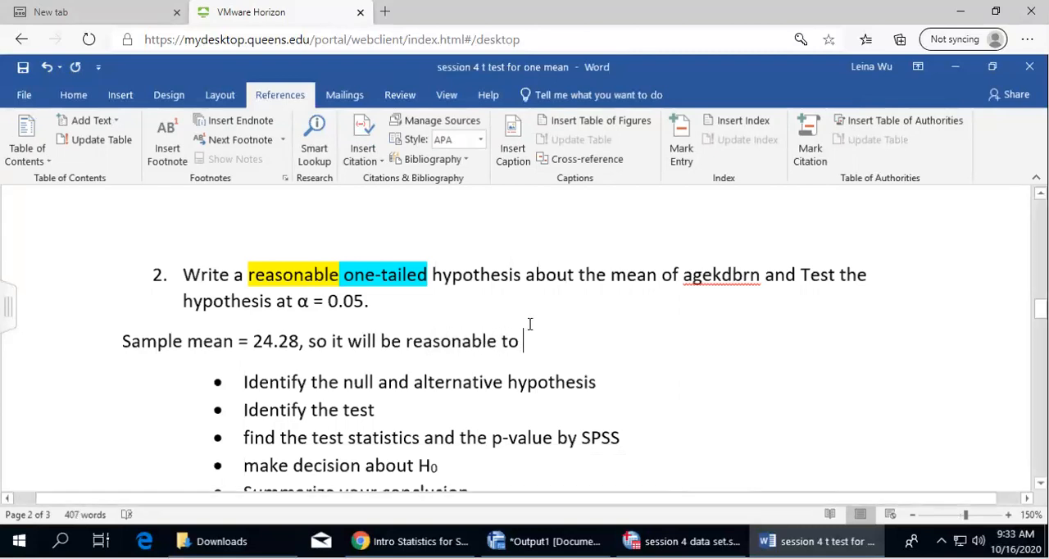
{"action": "type", "text": "claim that "}
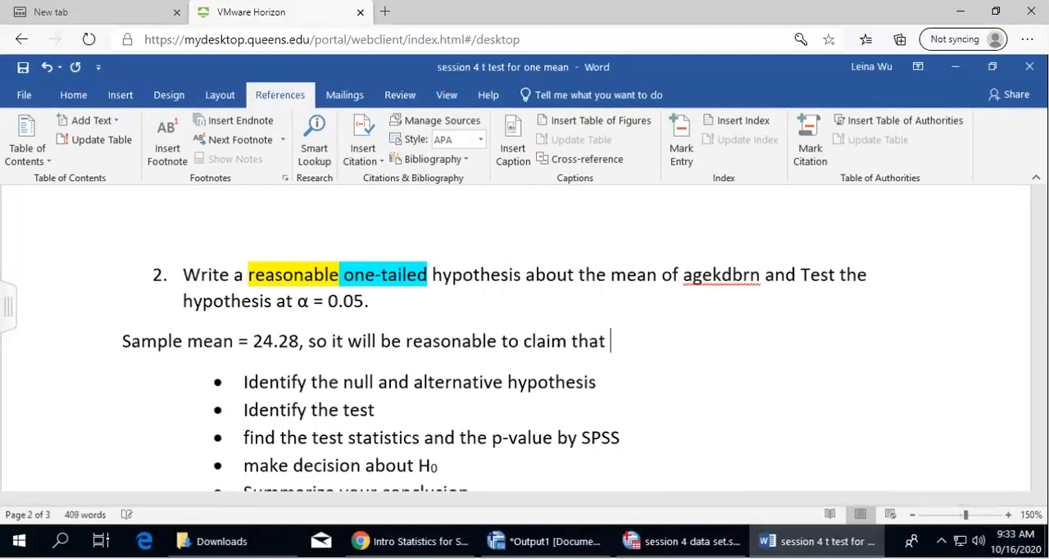
{"action": "type", "text": "population mean age of"}
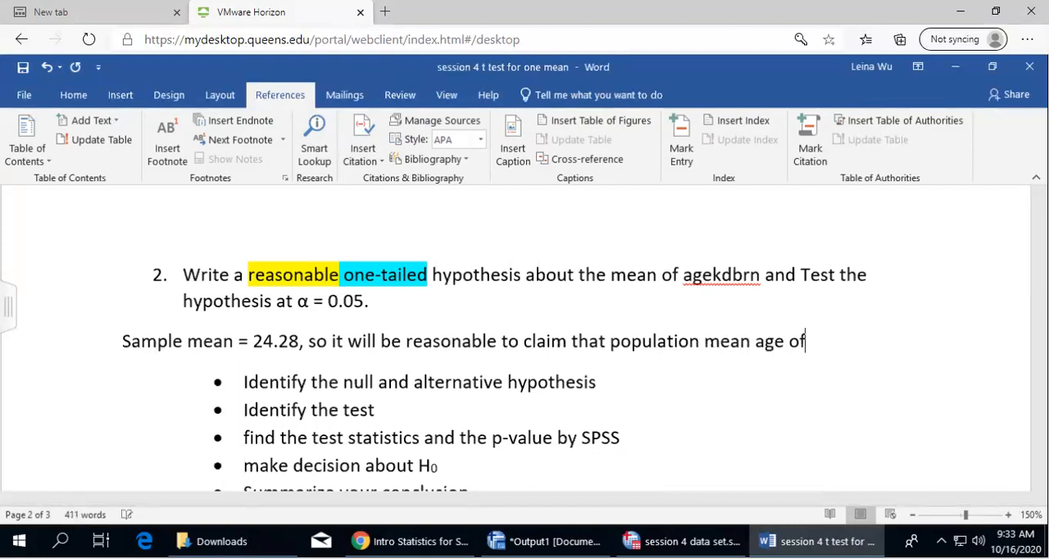
Complete the claim in the answer sentence with "population mean agekdbrn is less than 25."
{"action": "key", "text": "BackSpace"}
{"action": "key", "text": "BackSpace"}
{"action": "key", "text": "BackSpace"}
{"action": "key", "text": "BackSpace"}
{"action": "key", "text": "BackSpace"}
{"action": "key", "text": "BackSpace"}
{"action": "type", "text": "agekdbrn is "}
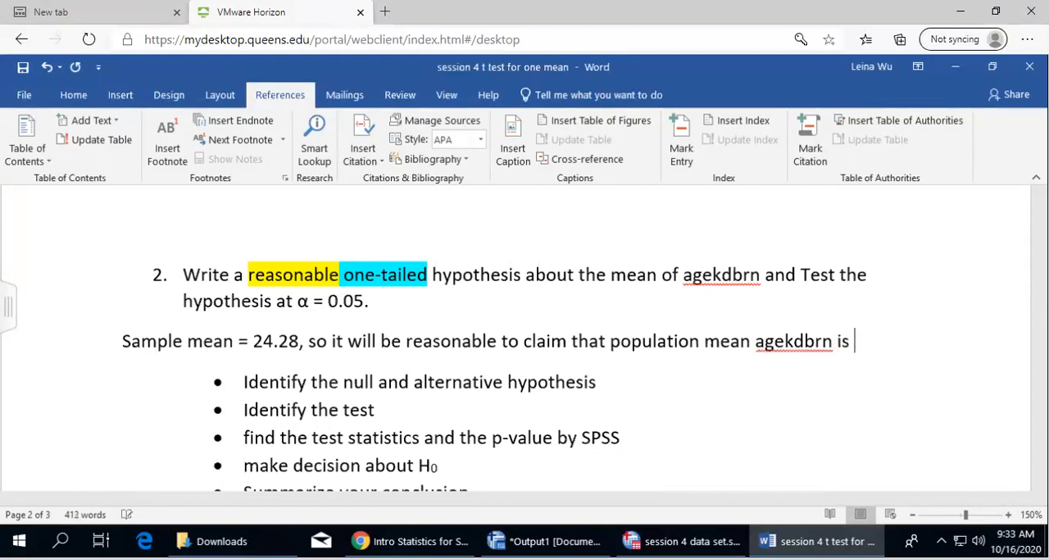
{"action": "type", "text": "less than 25."}
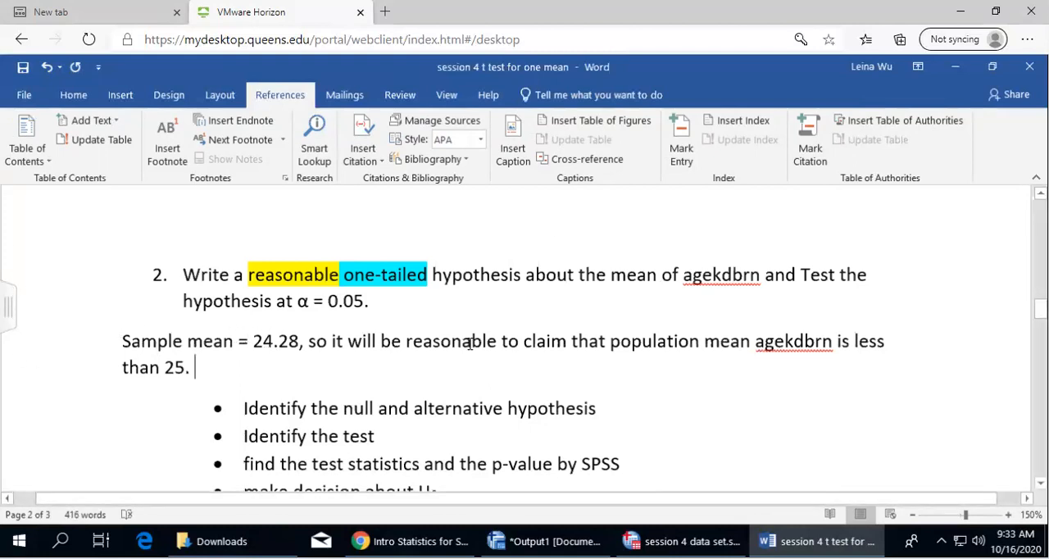
{"action": "left_click_drag", "start_coordinate": [613, 341], "coordinate": [819, 342]}
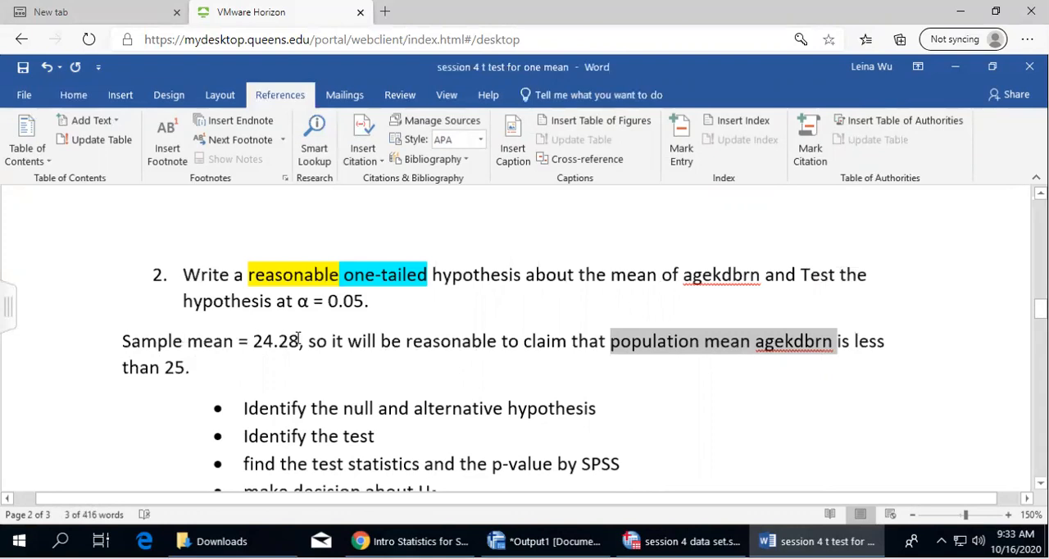
{"action": "left_click", "coordinate": [204, 361]}
Sketch a large oval containing a smaller oval labelled x̄ beside question 2's bullet list as a temporary annotation
{"action": "scroll", "coordinate": [204, 361], "scroll_direction": "down", "scroll_amount": 1}
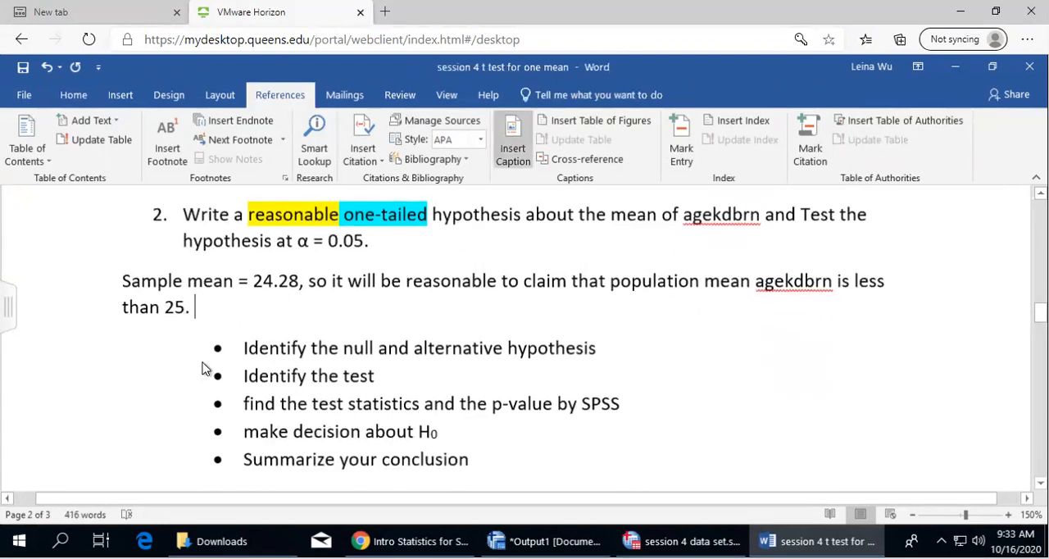
{"action": "mouse_move", "coordinate": [752, 302]}
{"action": "left_mouse_down"}
{"action": "mouse_move", "coordinate": [642, 387]}
{"action": "mouse_move", "coordinate": [758, 302]}
{"action": "mouse_move", "coordinate": [715, 318]}
{"action": "left_mouse_up"}
{"action": "mouse_move", "coordinate": [710, 370]}
{"action": "left_mouse_down"}
{"action": "mouse_move", "coordinate": [767, 409]}
{"action": "mouse_move", "coordinate": [722, 355]}
{"action": "mouse_move", "coordinate": [694, 390]}
{"action": "left_mouse_up"}
{"action": "mouse_move", "coordinate": [699, 376]}
{"action": "left_mouse_down"}
{"action": "mouse_move", "coordinate": [685, 390]}
{"action": "mouse_move", "coordinate": [705, 368]}
{"action": "left_mouse_up"}
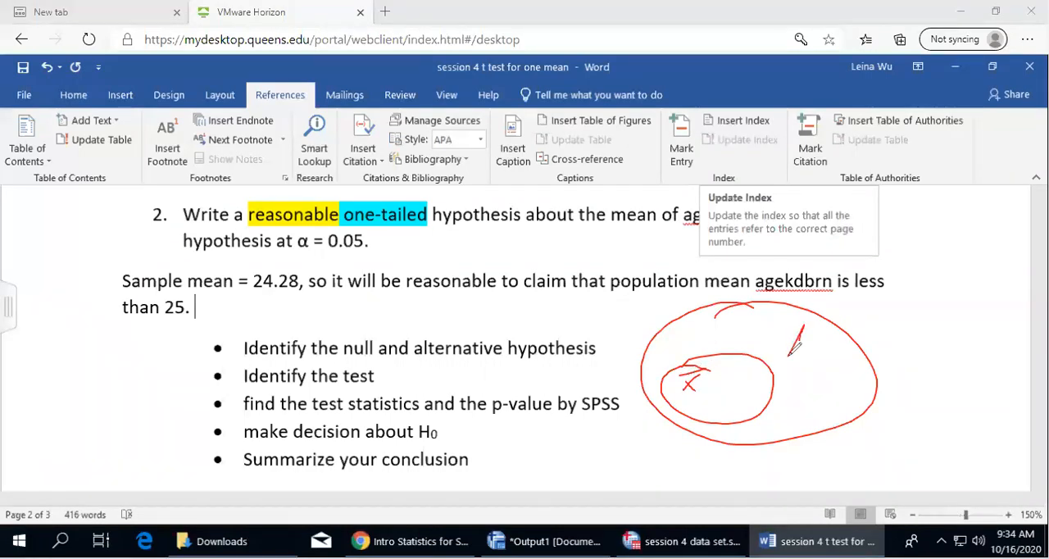
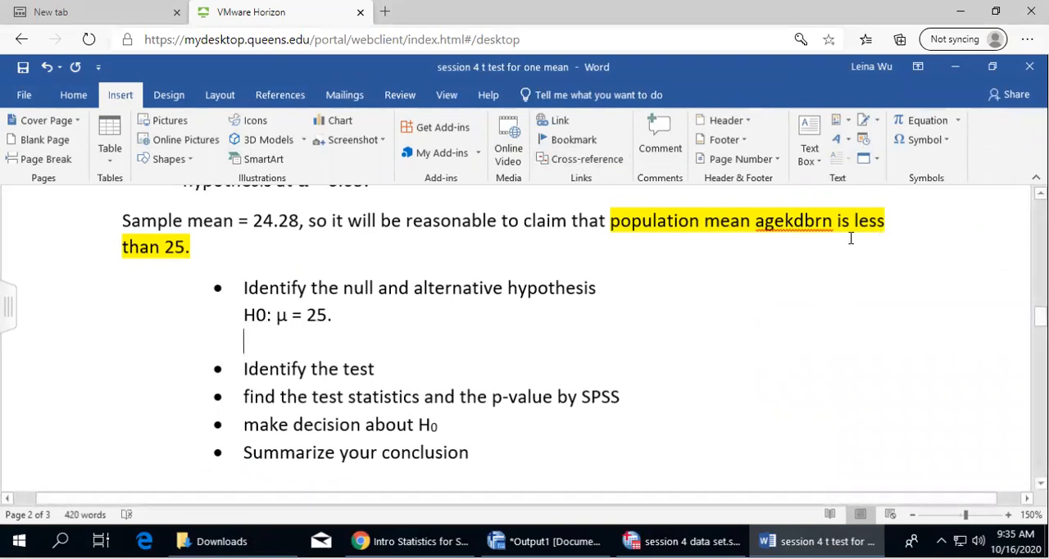
Write the alternative hypothesis "Ha: μ < 25." below the H0 line under question 2's first bullet
{"action": "type", "text": "Ha:"}
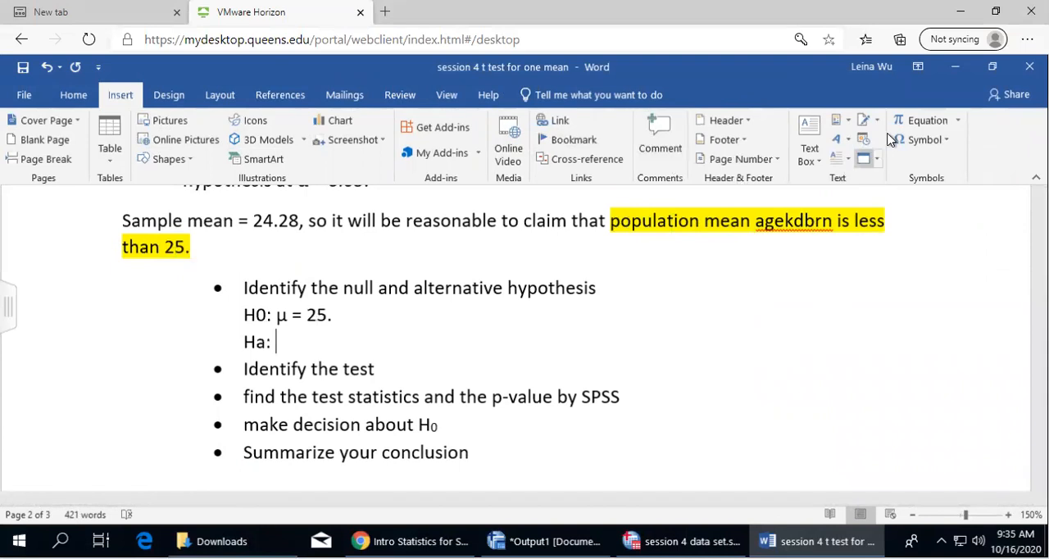
{"action": "left_click", "coordinate": [924, 141]}
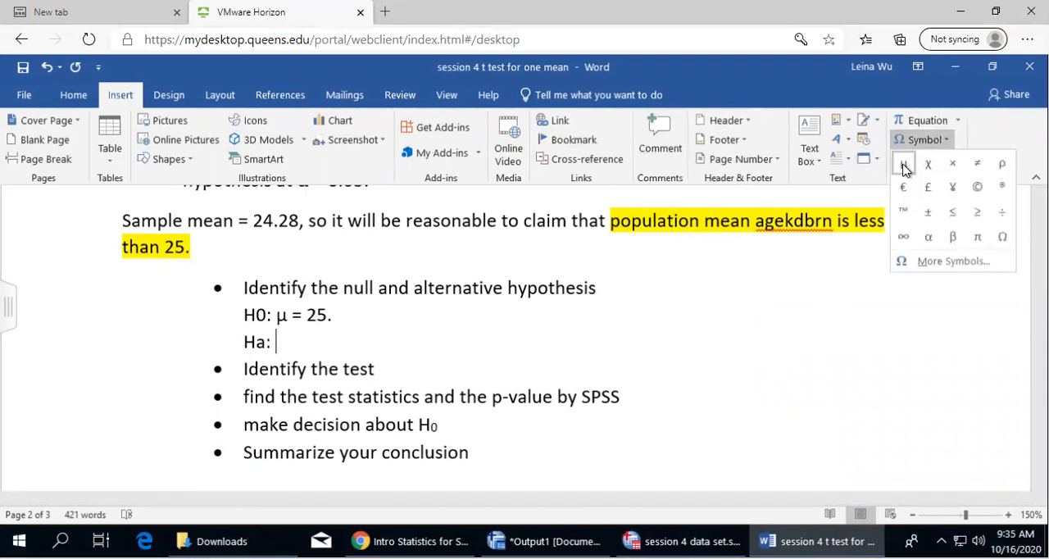
{"action": "left_click", "coordinate": [905, 167]}
{"action": "type", "text": "< 25."}
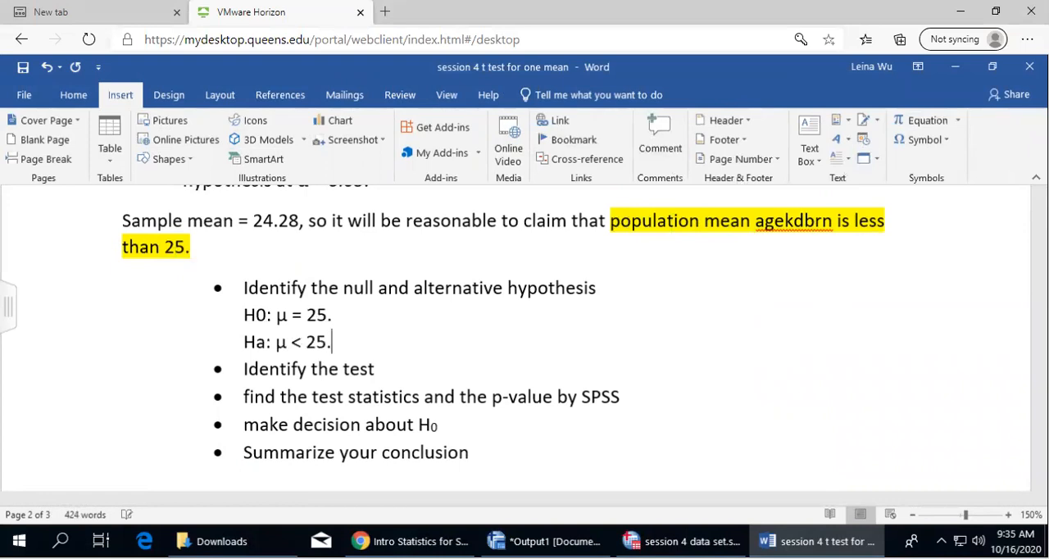
{"action": "key", "text": "Return"}
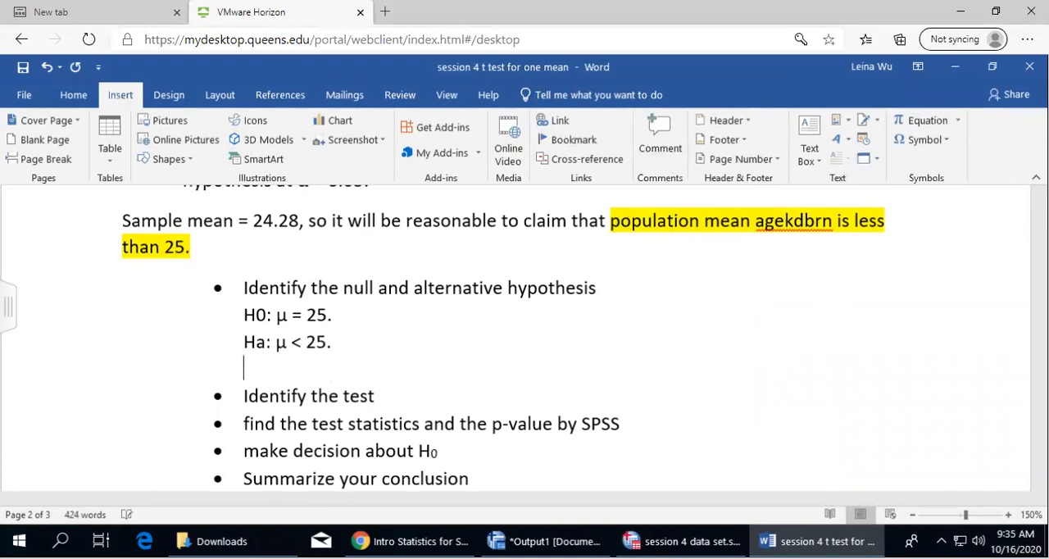
Remove the trailing periods from the H0 and Ha lines
{"action": "left_click", "coordinate": [341, 320]}
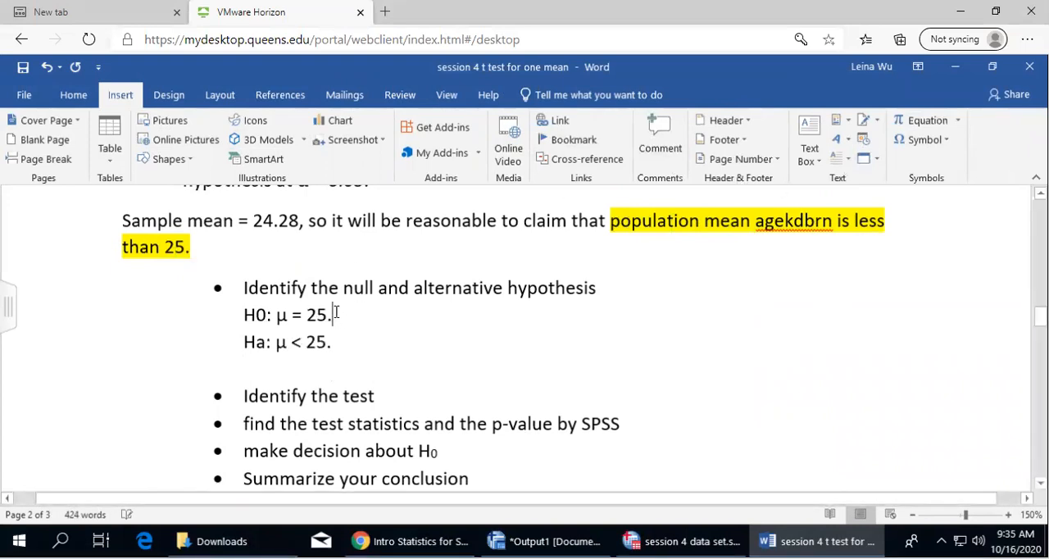
{"action": "key", "text": "BackSpace"}
{"action": "left_click", "coordinate": [338, 341]}
{"action": "key", "text": "BackSpace"}
Add the line "(left tailed test)" below the alternative hypothesis and remove the extra blank line beneath it
{"action": "key", "text": "Return"}
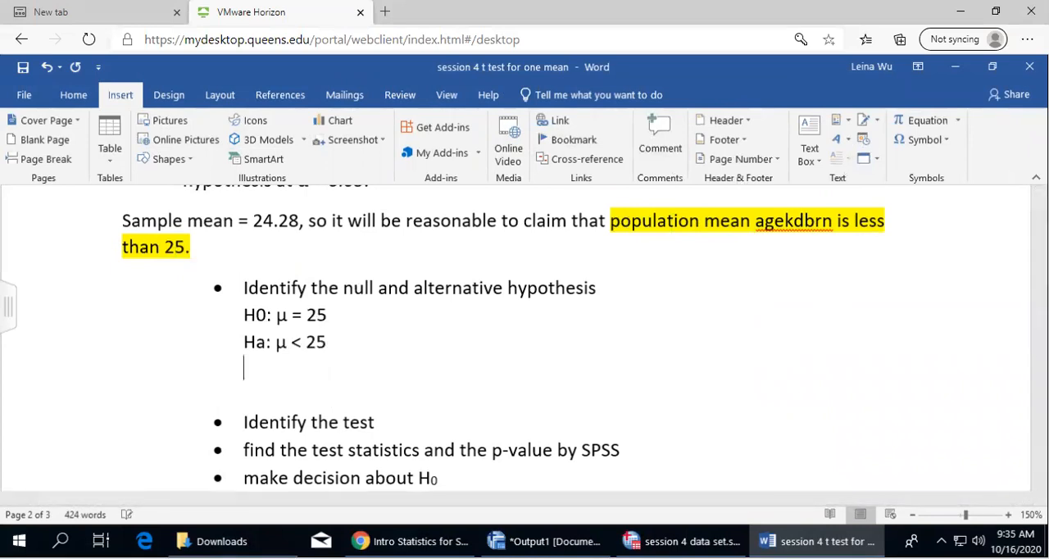
{"action": "type", "text": "(left tailed test)"}
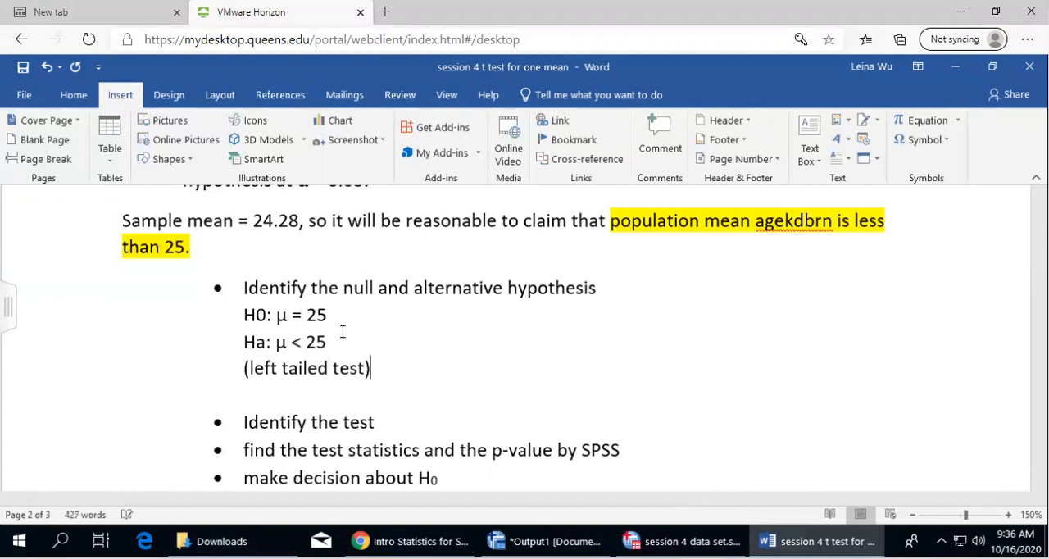
{"action": "key", "text": "Delete"}
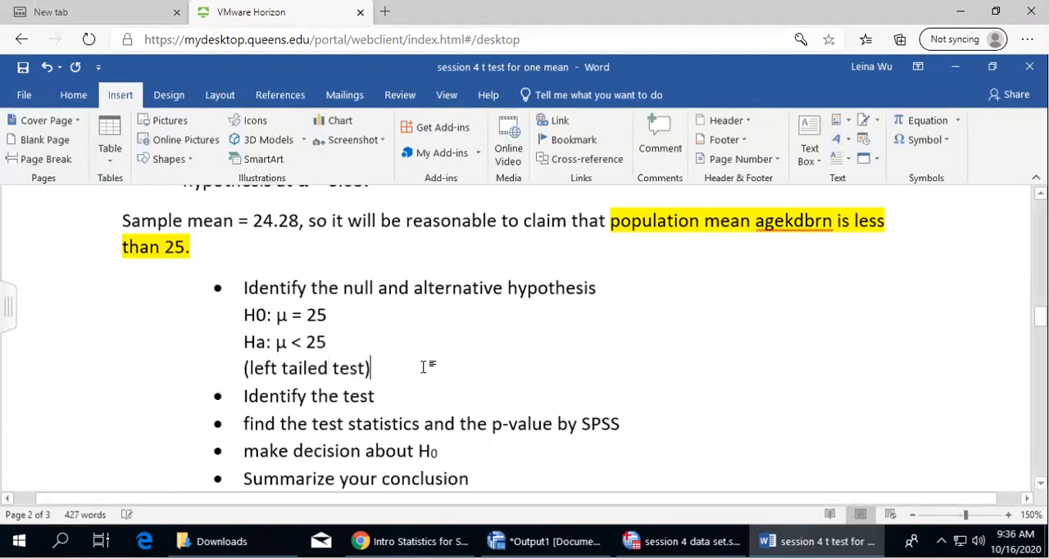
Insert a blank answer line below "Identify the test" and highlight the two hypotheses and the left-tailed note in yellow
{"action": "left_click", "coordinate": [394, 393]}
{"action": "key", "text": "Return"}
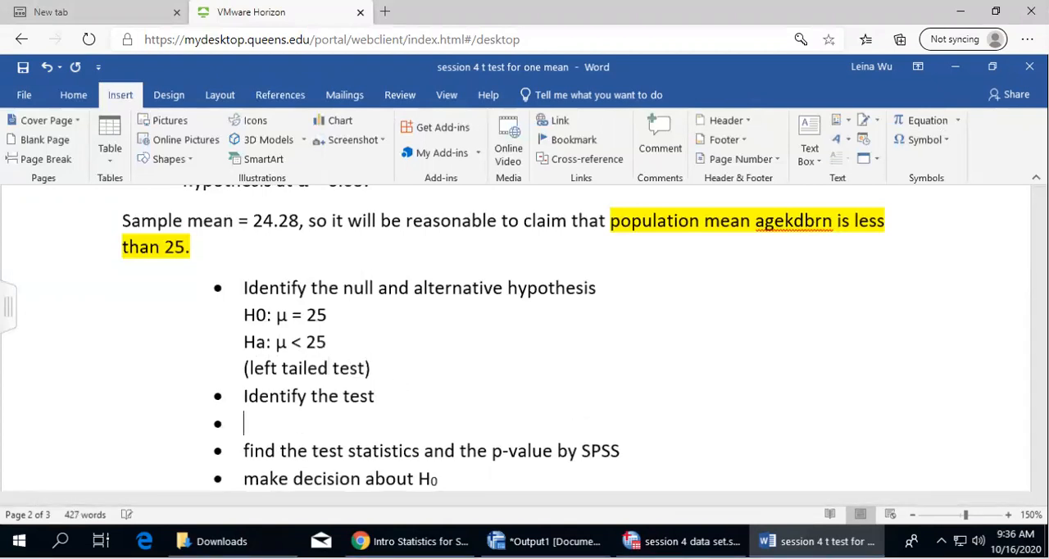
{"action": "scroll", "coordinate": [389, 341], "scroll_direction": "down", "scroll_amount": 1}
{"action": "left_click_drag", "start_coordinate": [243, 257], "coordinate": [400, 303]}
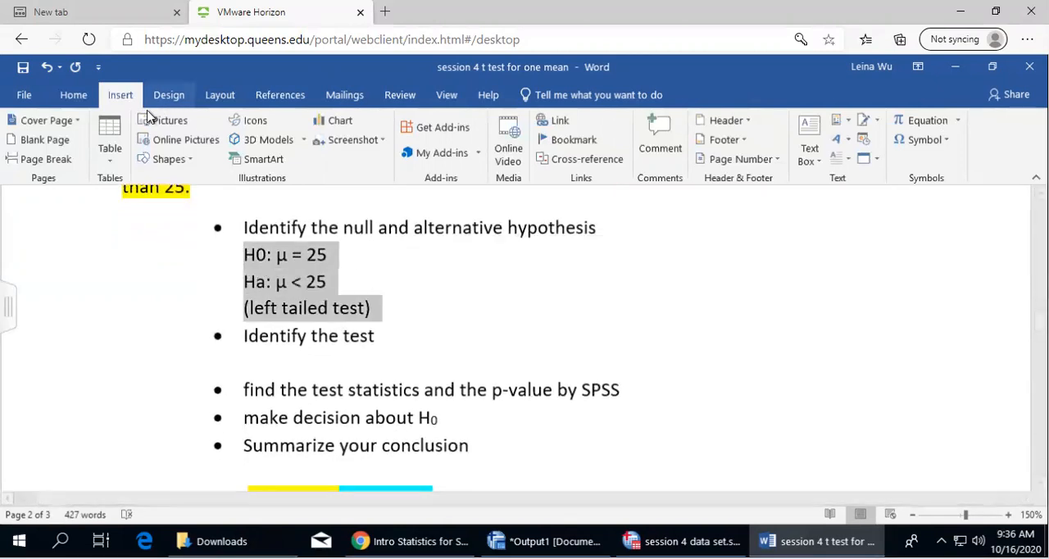
{"action": "left_click", "coordinate": [73, 95]}
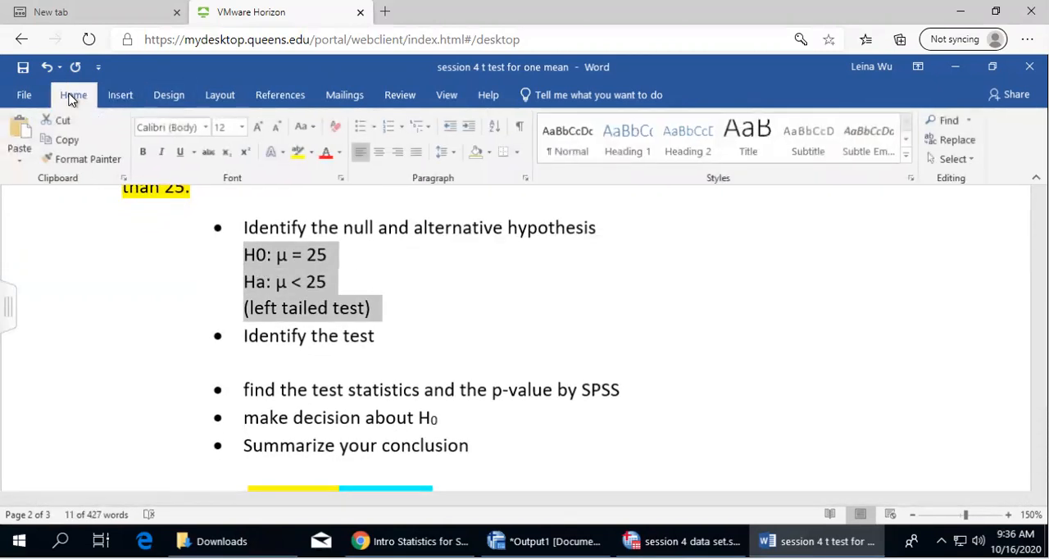
{"action": "left_click", "coordinate": [300, 155]}
Start the answer on an unbulleted line under "Identify the test" with "This is a test about population mean"
{"action": "left_click", "coordinate": [379, 337]}
{"action": "key", "text": "shift+Return"}
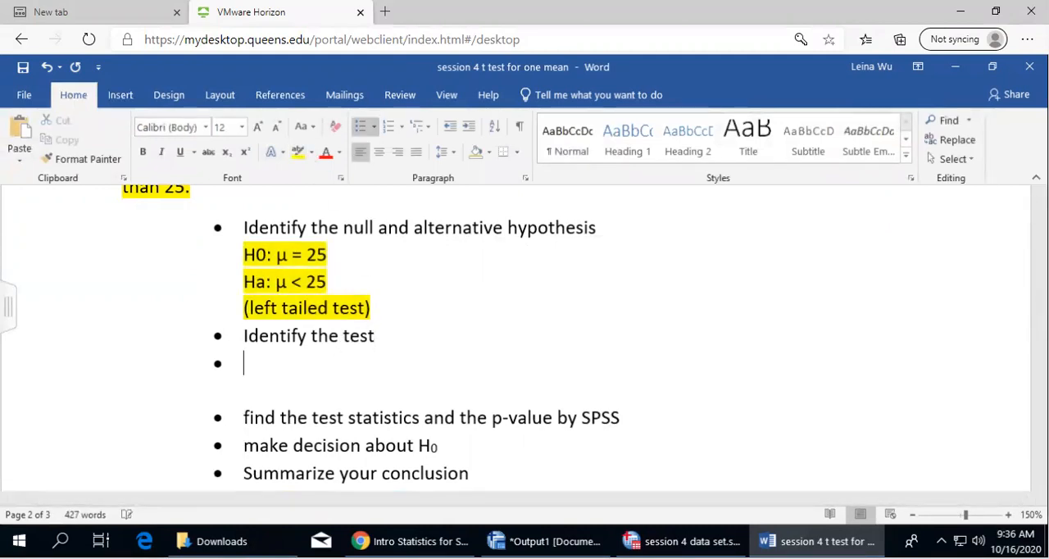
{"action": "type", "text": "this is a test "}
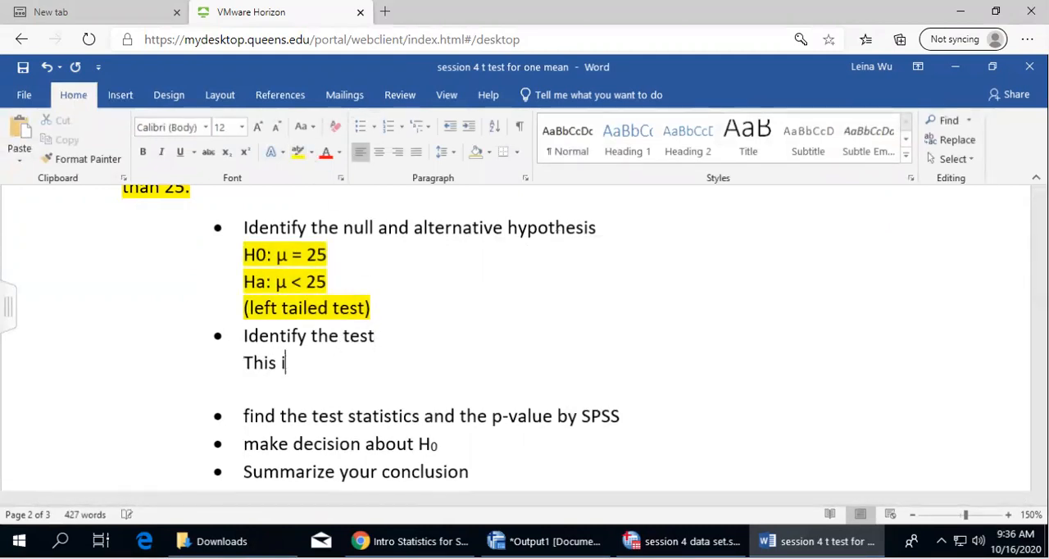
{"action": "type", "text": "a"}
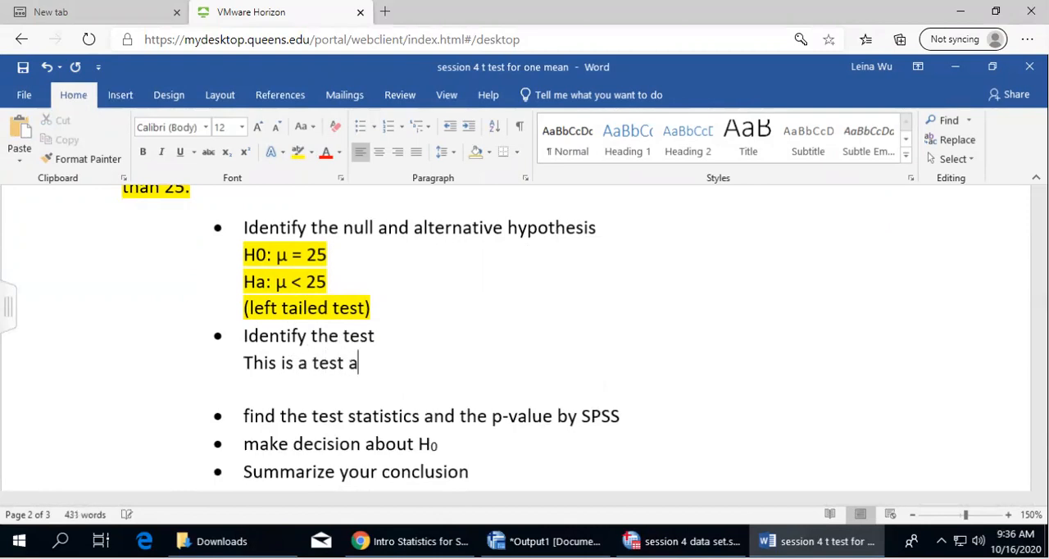
{"action": "type", "text": "bout popualti"}
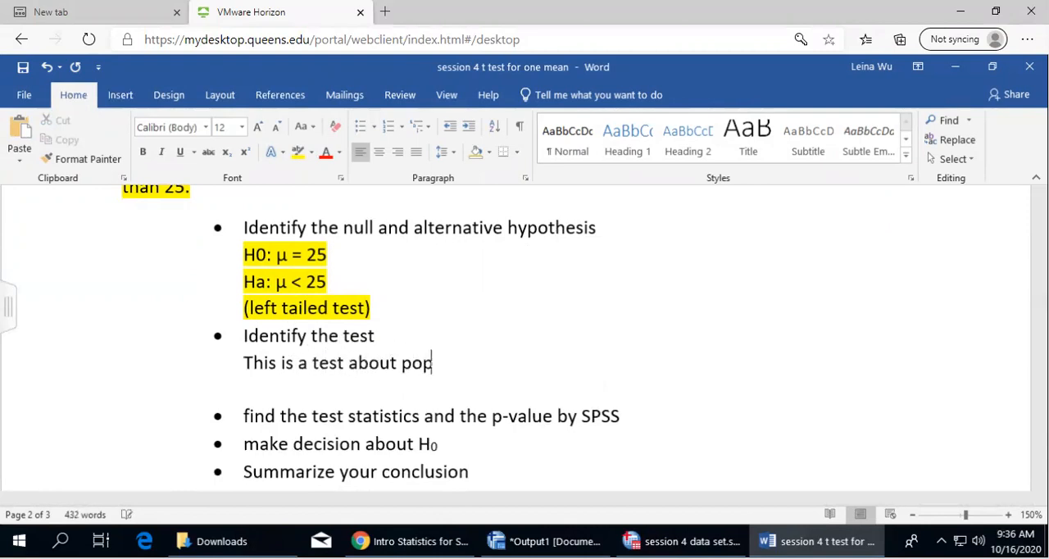
{"action": "key", "text": "BackSpace"}
{"action": "key", "text": "BackSpace"}
{"action": "key", "text": "BackSpace"}
{"action": "key", "text": "BackSpace"}
{"action": "type", "text": "lation mean,"}
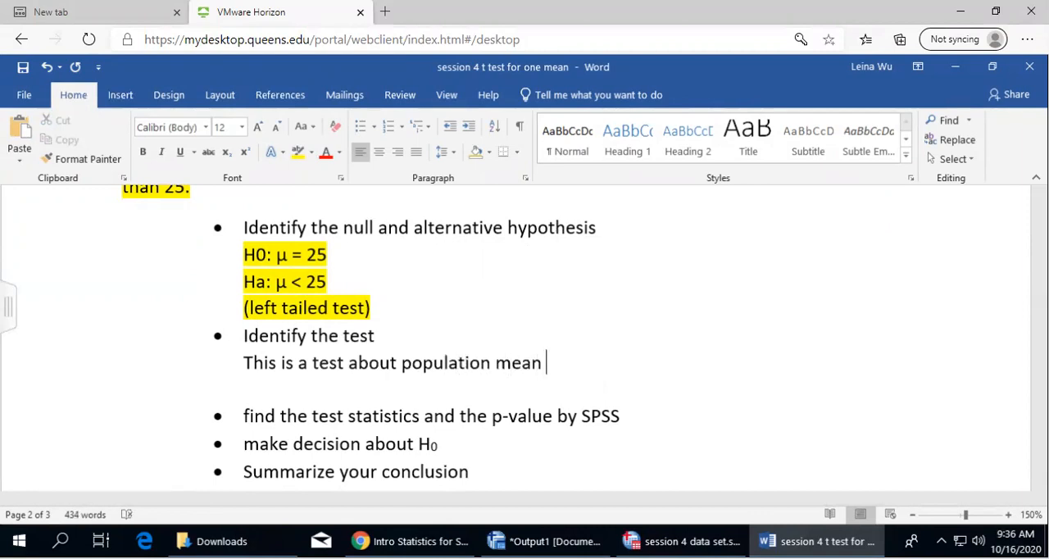
{"action": "key", "text": "BackSpace"}
Complete the sentence under "Identify the test" with ", and we only have sample standard deviation."
{"action": "type", "text": ", "}
{"action": "type", "text": "and pou"}
{"action": "key", "text": "BackSpace"}
{"action": "key", "text": "BackSpace"}
{"action": "key", "text": "BackSpace"}
{"action": "type", "text": "we only have sample stan"}
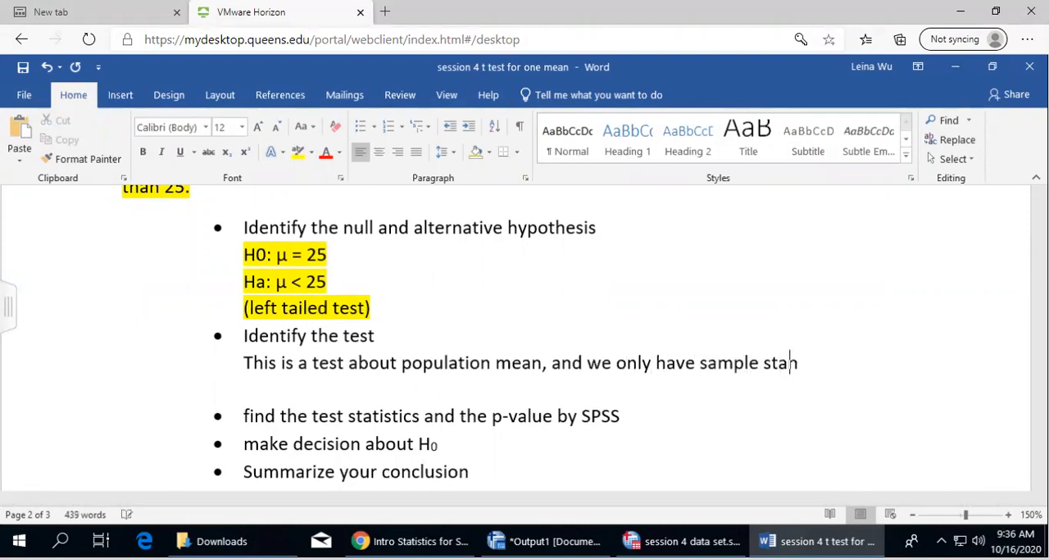
{"action": "type", "text": "dard devia"}
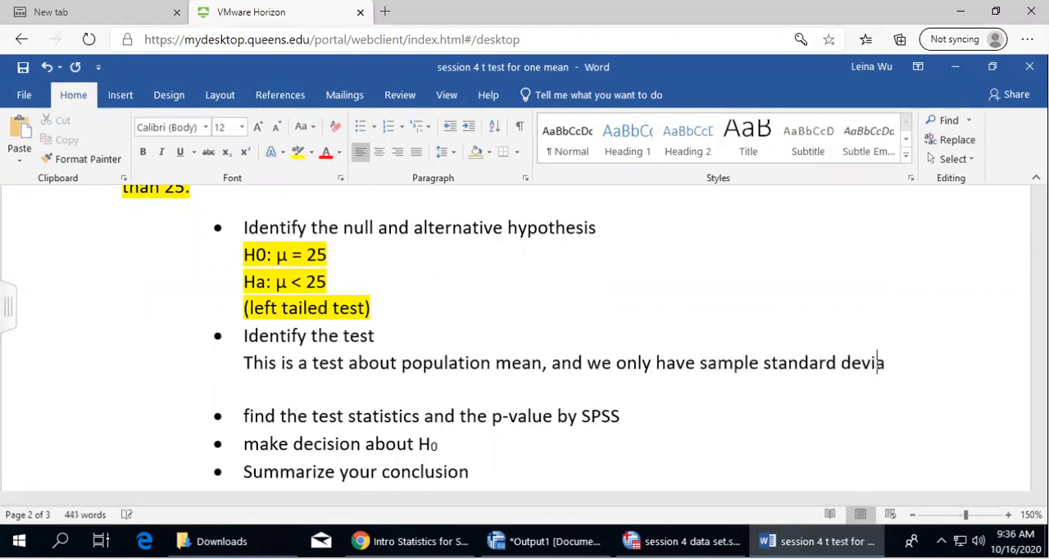
{"action": "type", "text": "tion. "}
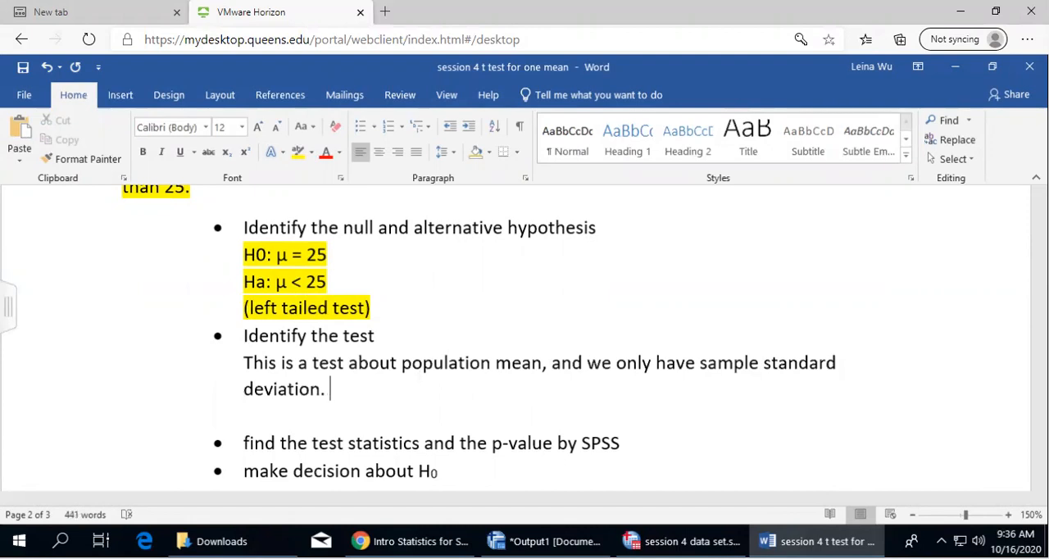
{"action": "type", "text": "NO s"}
Add "NO population standard deviation is given" after the first sentence of the test identification, leaving off the period
{"action": "key", "text": "BackSpace"}
{"action": "key", "text": "BackSpace"}
{"action": "type", "text": "puo"}
{"action": "key", "text": "BackSpace"}
{"action": "type", "text": "pulation standard"}
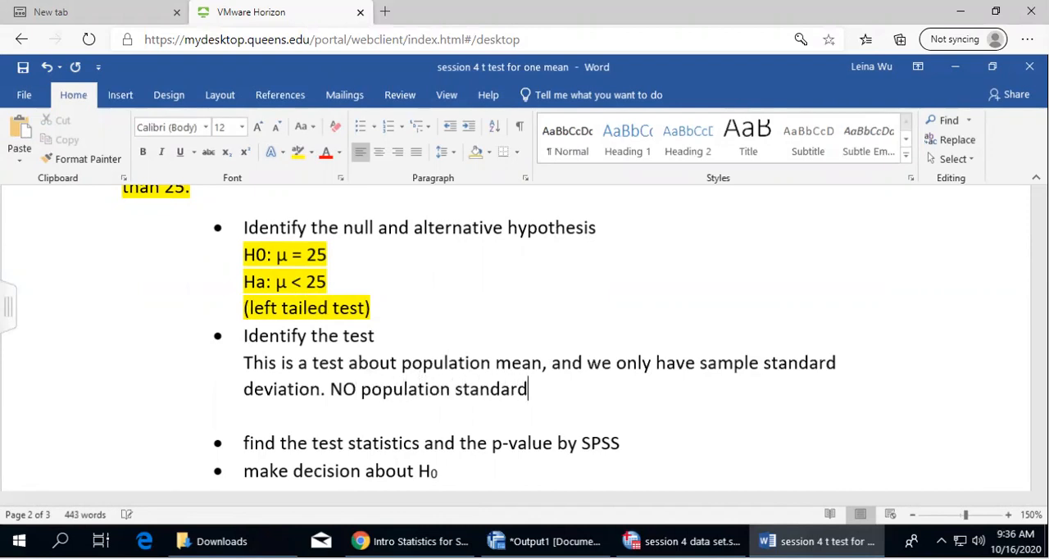
{"action": "type", "text": " deviation is given."}
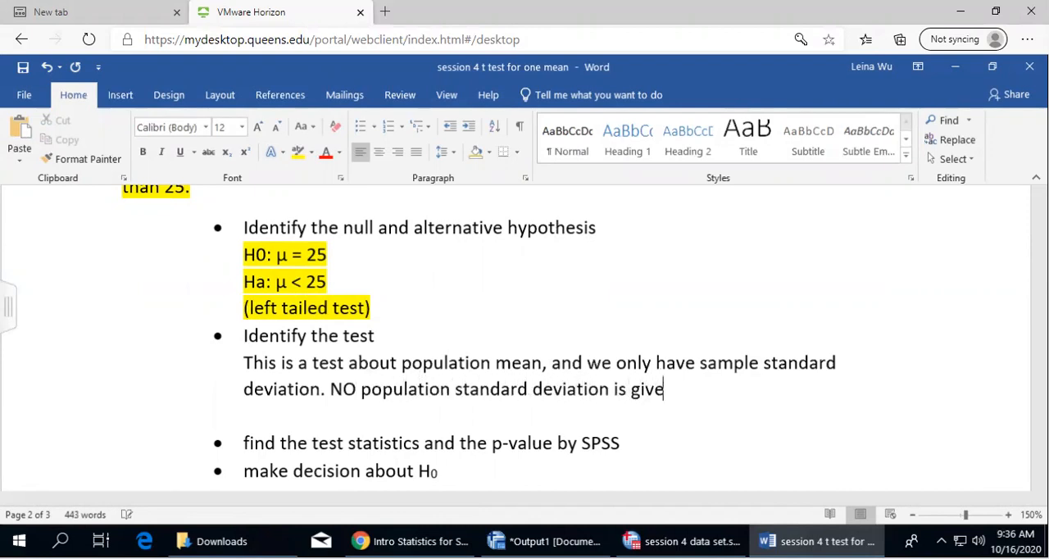
{"action": "key", "text": "BackSpace"}
{"action": "key", "text": "BackSpace"}
Extend the second sentence of the test identification with ", and n > 30"
{"action": "type", "text": ", t"}
{"action": "key", "text": "BackSpace"}
{"action": "type", "text": "and n > 30, s"}
{"action": "key", "text": "BackSpace"}
{"action": "key", "text": "BackSpace"}
Finish the test identification with ", so we can use t-test to test the claim."
{"action": "type", "text": ", so we can use t"}
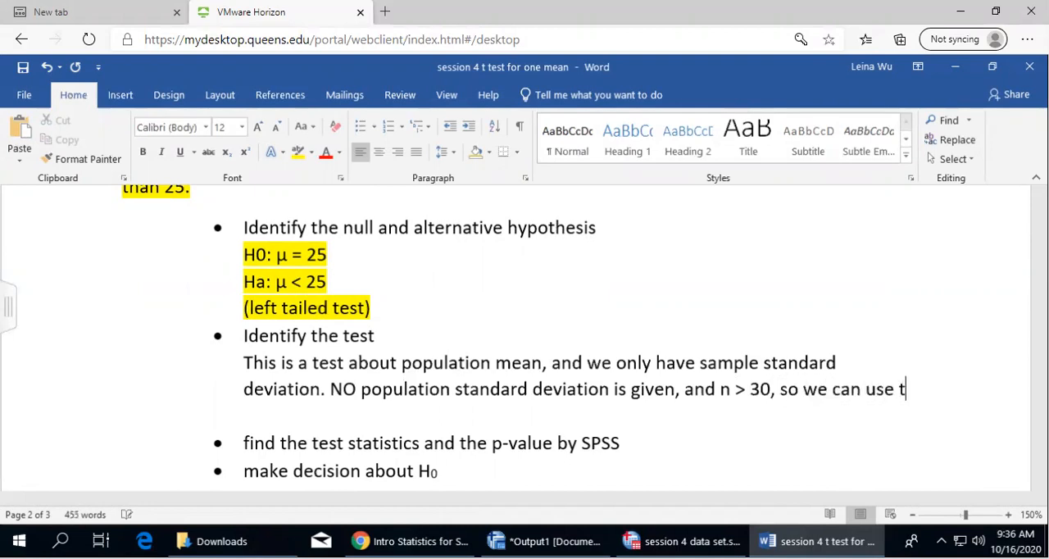
{"action": "type", "text": "-test to test the clasim."}
{"action": "key", "text": "BackSpace"}
{"action": "key", "text": "BackSpace"}
{"action": "key", "text": "BackSpace"}
{"action": "key", "text": "BackSpace"}
{"action": "type", "text": "im."}
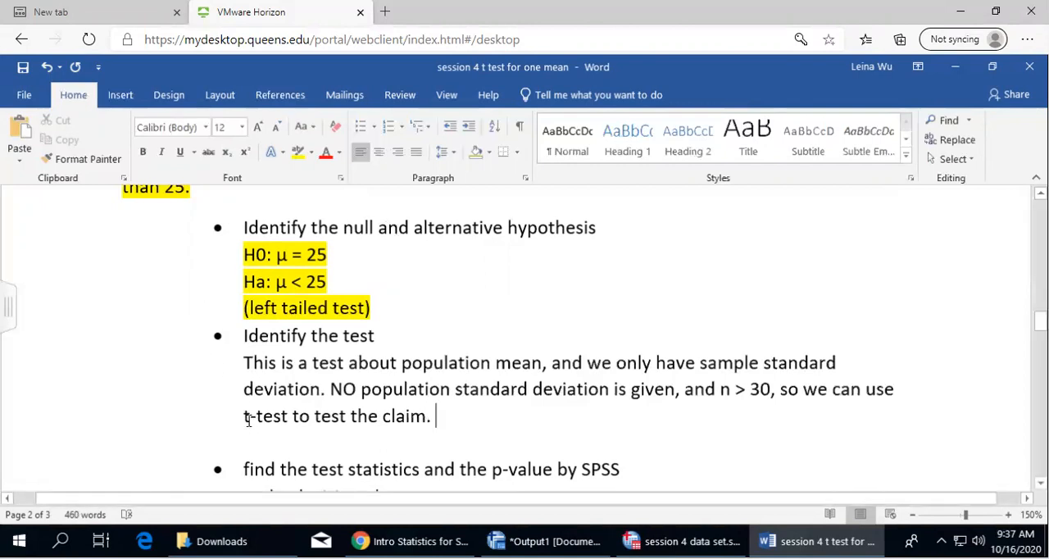
Highlight the whole answer under "Identify the test" in yellow and delete the blank line below it
{"action": "left_click_drag", "start_coordinate": [244, 416], "coordinate": [288, 416]}
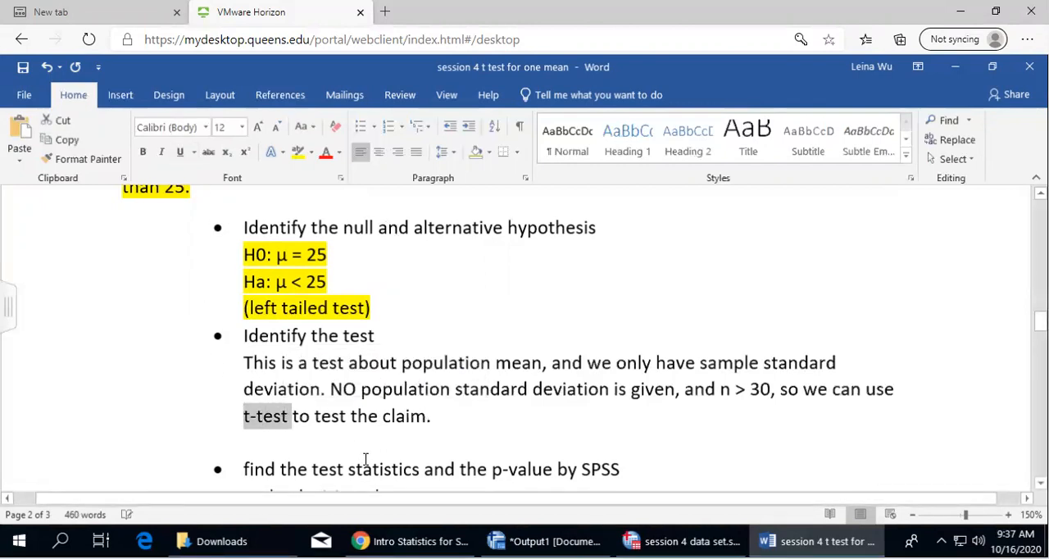
{"action": "left_click", "coordinate": [245, 364]}
{"action": "left_click", "coordinate": [445, 414], "text": "shift"}
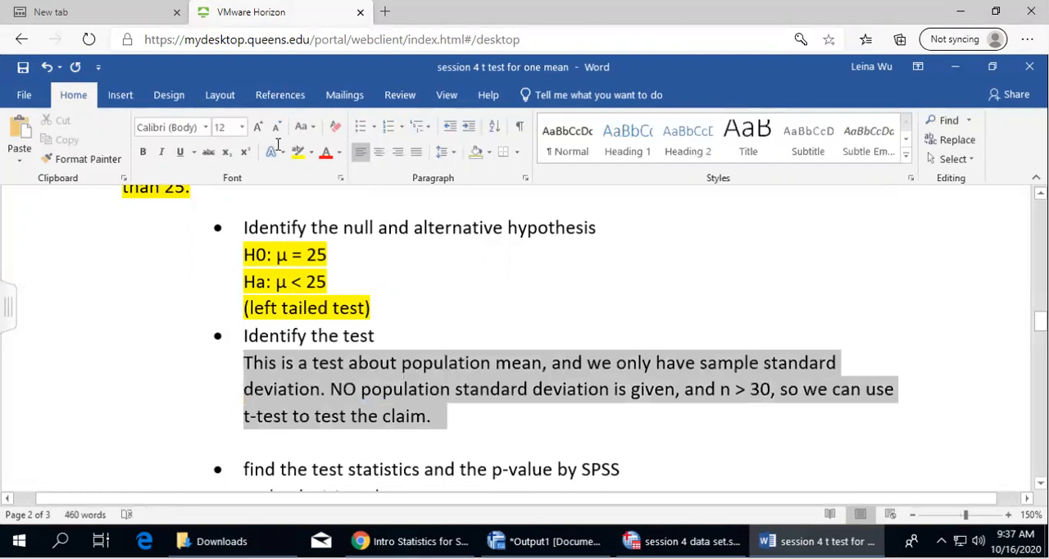
{"action": "left_click", "coordinate": [298, 153]}
{"action": "left_click", "coordinate": [474, 423]}
{"action": "key", "text": "Delete"}
Add an unbulleted blank answer line below "find the test statistics and the p-value by SPSS"
{"action": "left_click", "coordinate": [640, 437]}
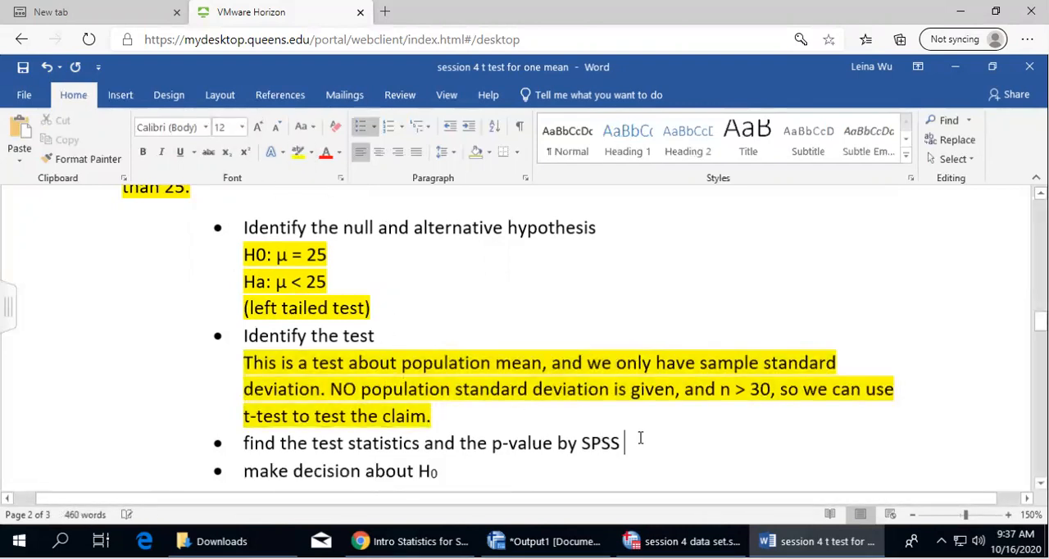
{"action": "key", "text": "Return"}
{"action": "key", "text": "BackSpace"}
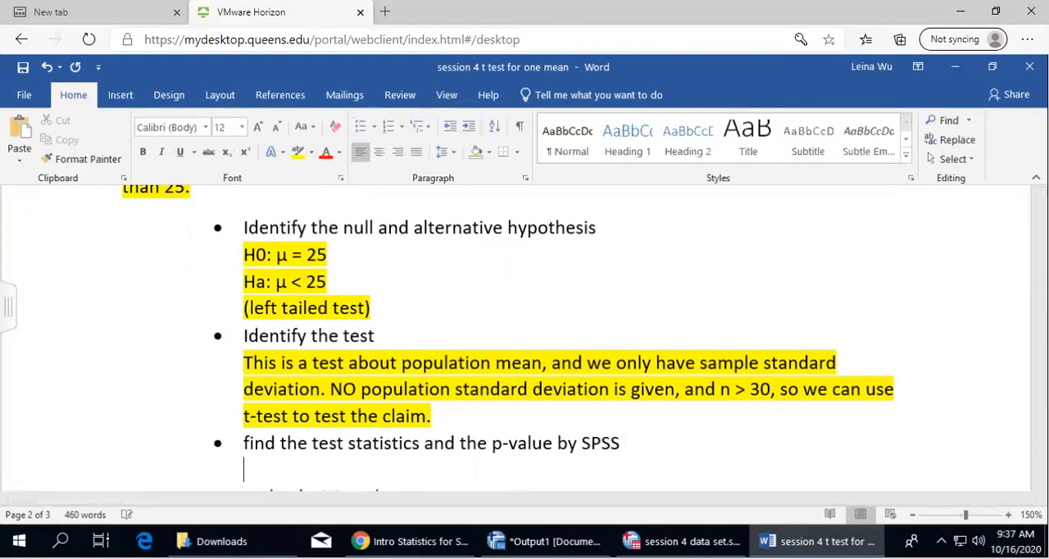
Review the worksheet's opening note on the one-sample t-test procedure and switch to the session 4 data set in the SPSS Data Editor
{"action": "scroll", "coordinate": [448, 369], "scroll_direction": "down", "scroll_amount": 3}
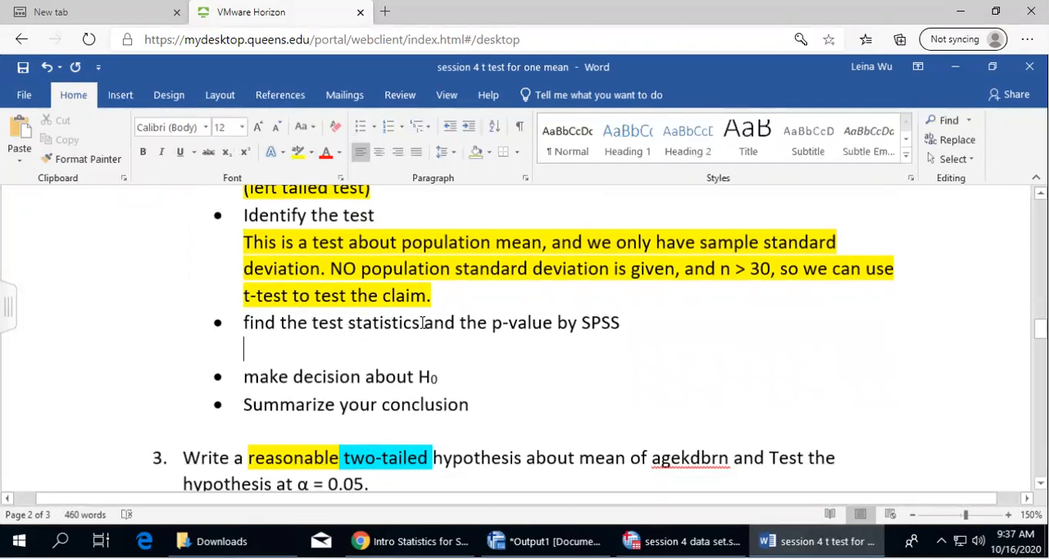
{"action": "scroll", "coordinate": [484, 332], "scroll_direction": "up", "scroll_amount": 10}
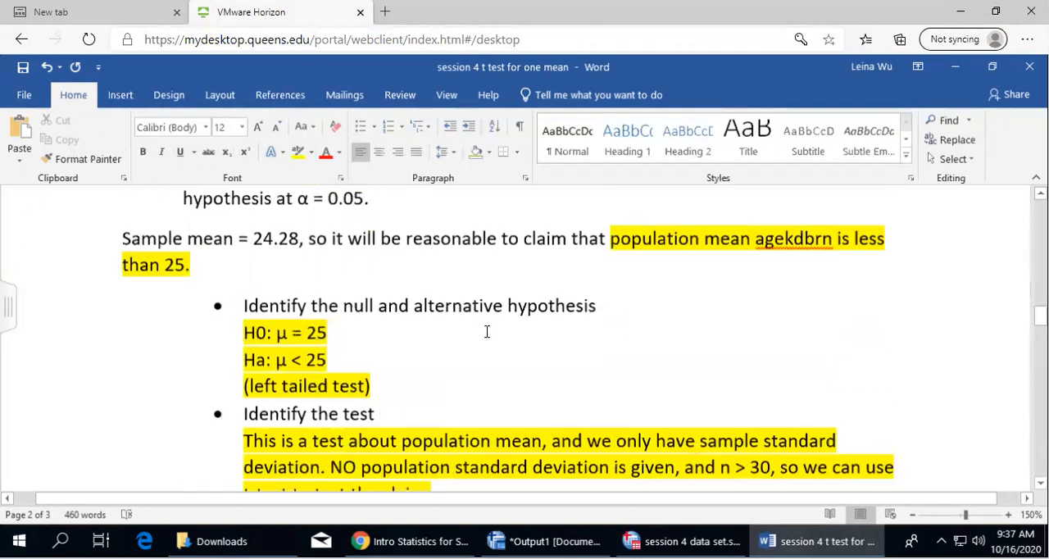
{"action": "scroll", "coordinate": [506, 373], "scroll_direction": "up", "scroll_amount": 15}
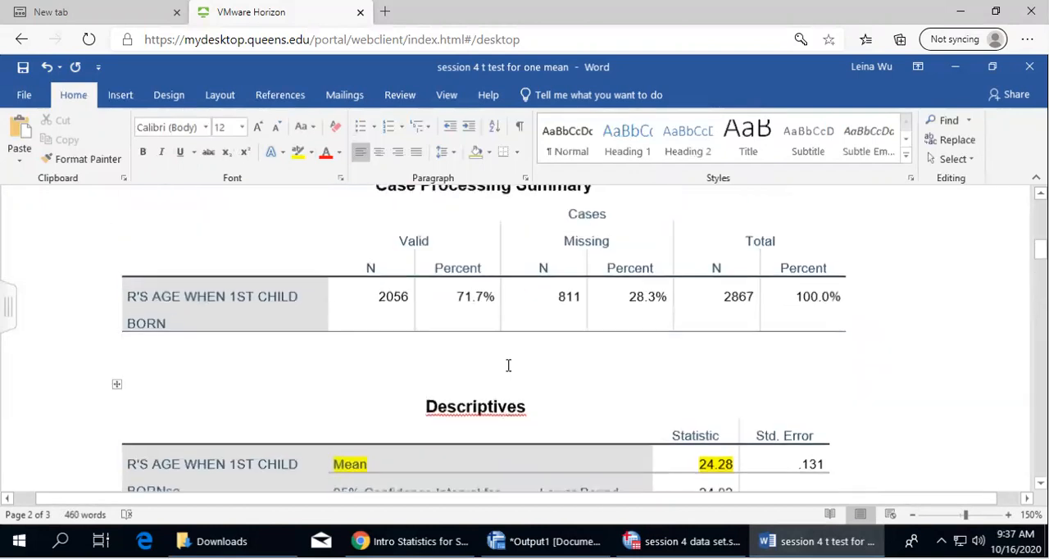
{"action": "scroll", "coordinate": [497, 382], "scroll_direction": "down", "scroll_amount": 1}
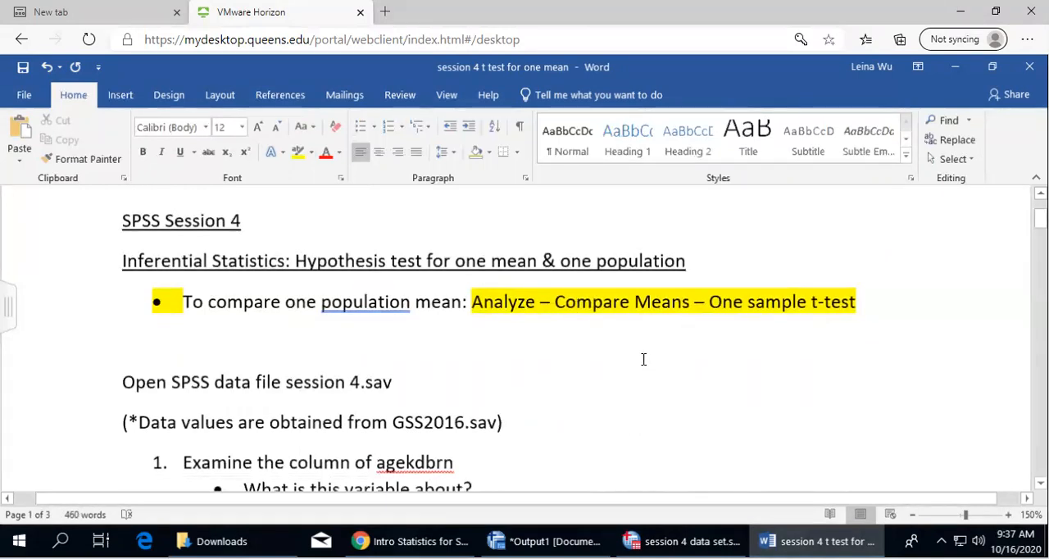
{"action": "scroll", "coordinate": [643, 360], "scroll_direction": "down", "scroll_amount": 15}
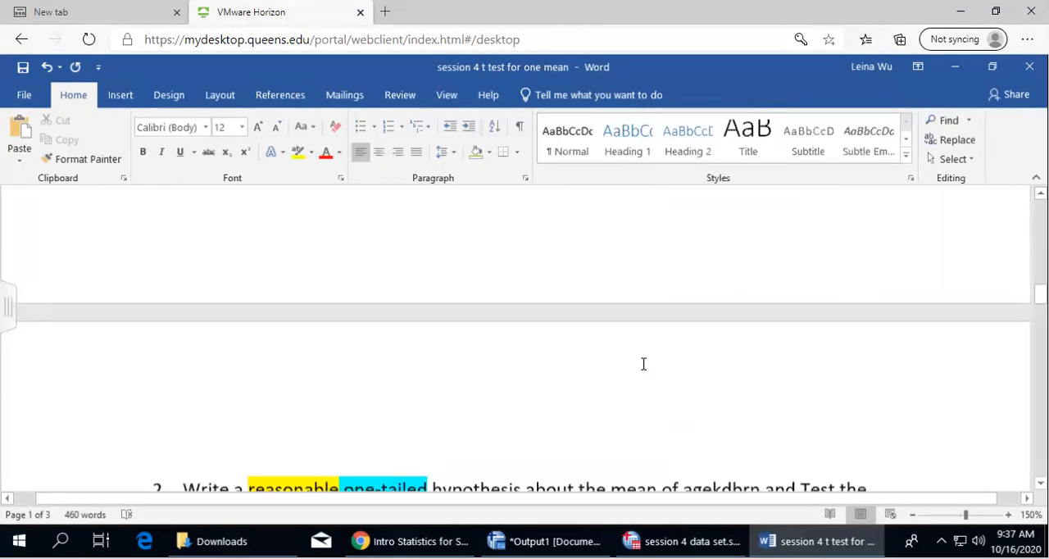
{"action": "scroll", "coordinate": [643, 364], "scroll_direction": "down", "scroll_amount": 9}
{"action": "scroll", "coordinate": [711, 281], "scroll_direction": "up", "scroll_amount": 4}
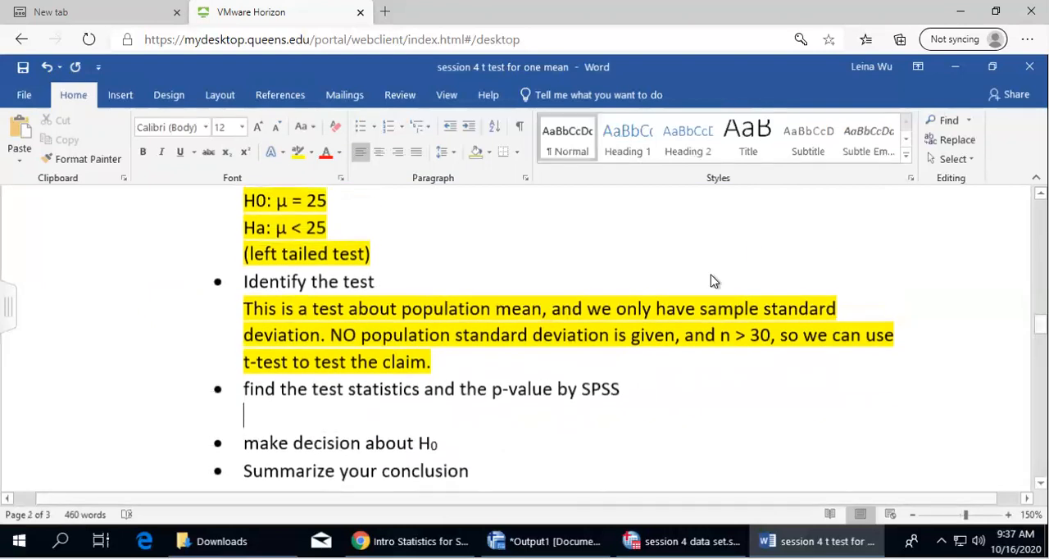
{"action": "mouse_move", "coordinate": [685, 541]}
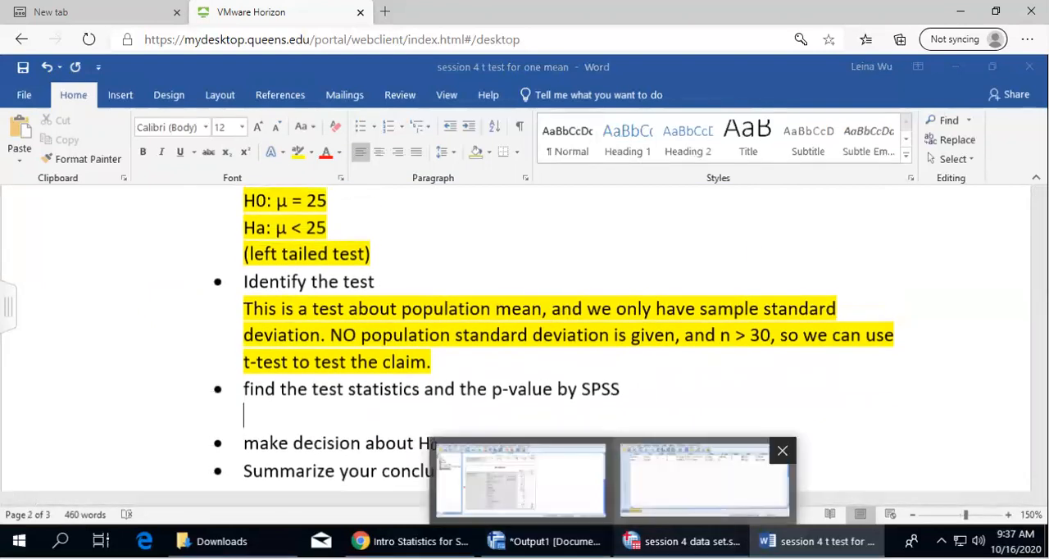
{"action": "left_click", "coordinate": [704, 480]}
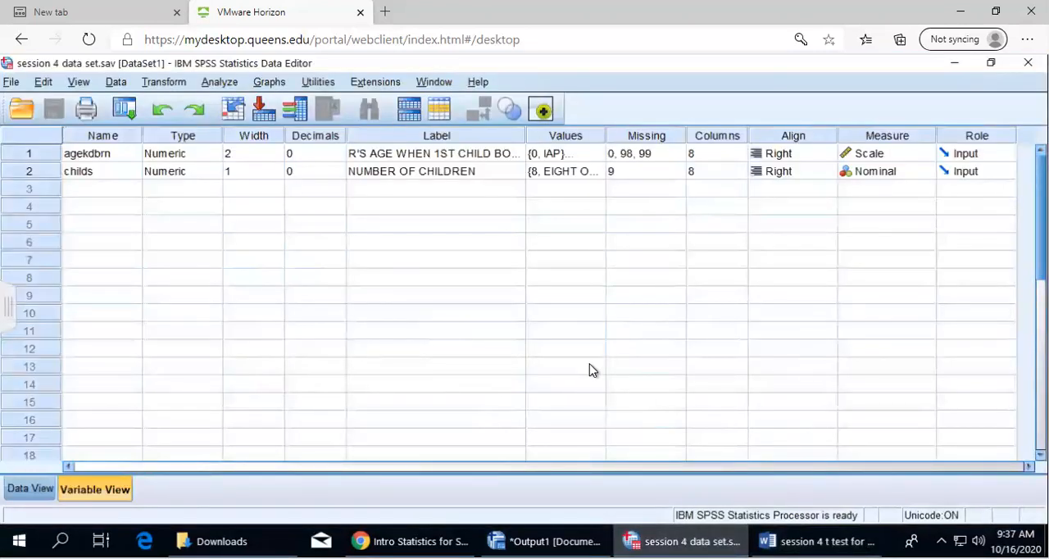
Start a one-sample t-test in the Data Editor with the variable for R's age when 1st child born as the test variable
{"action": "left_click", "coordinate": [220, 83]}
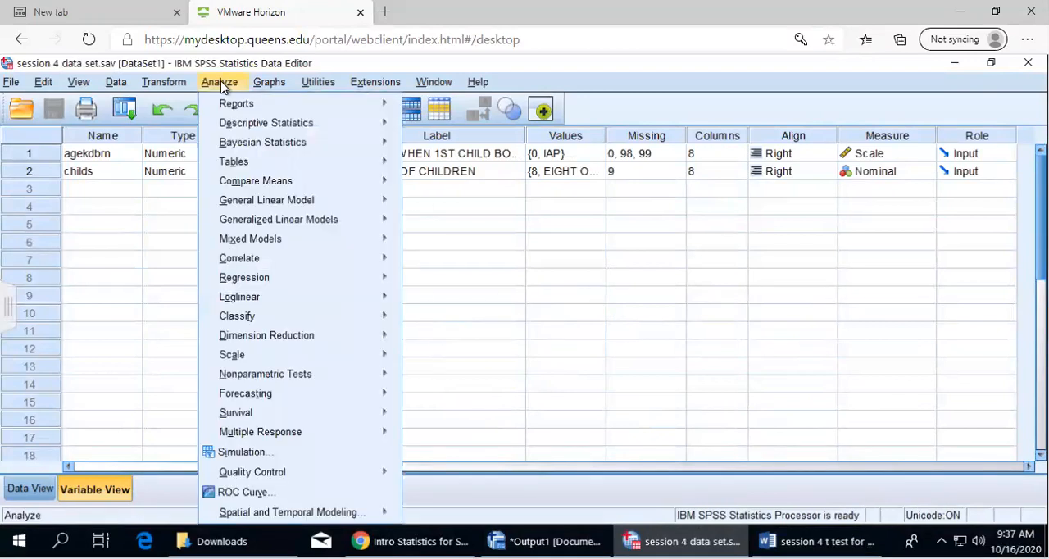
{"action": "mouse_move", "coordinate": [234, 169]}
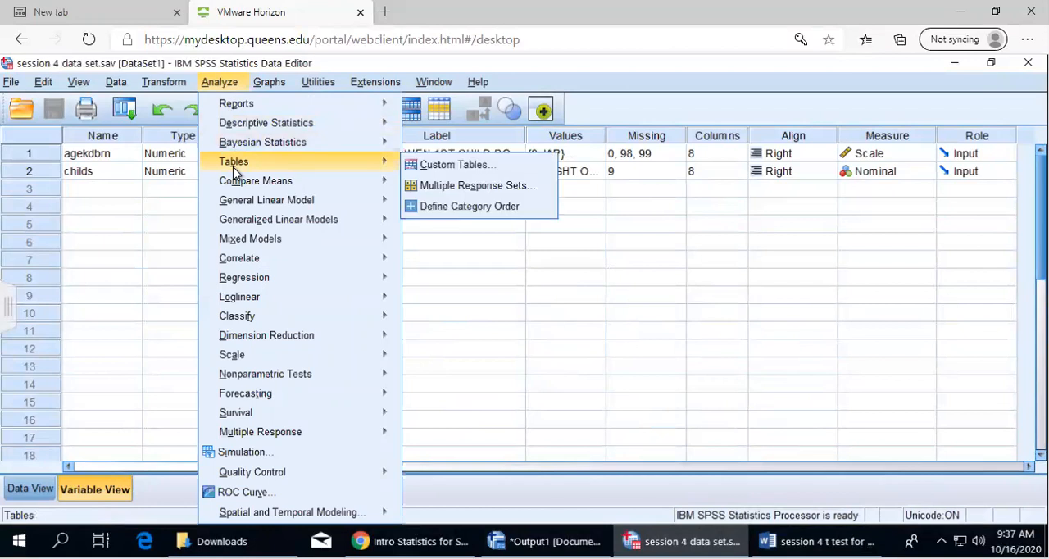
{"action": "mouse_move", "coordinate": [244, 186]}
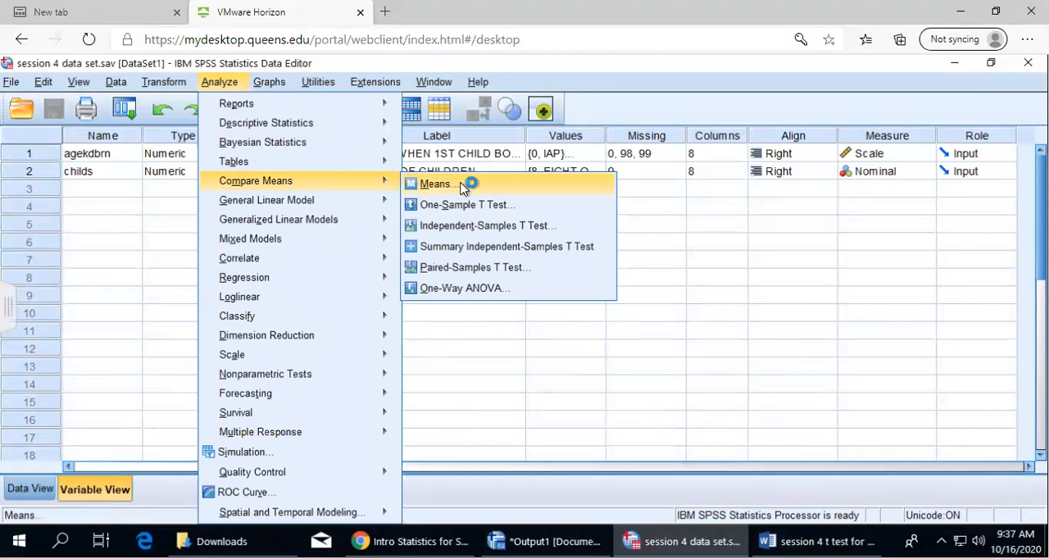
{"action": "left_click", "coordinate": [517, 207]}
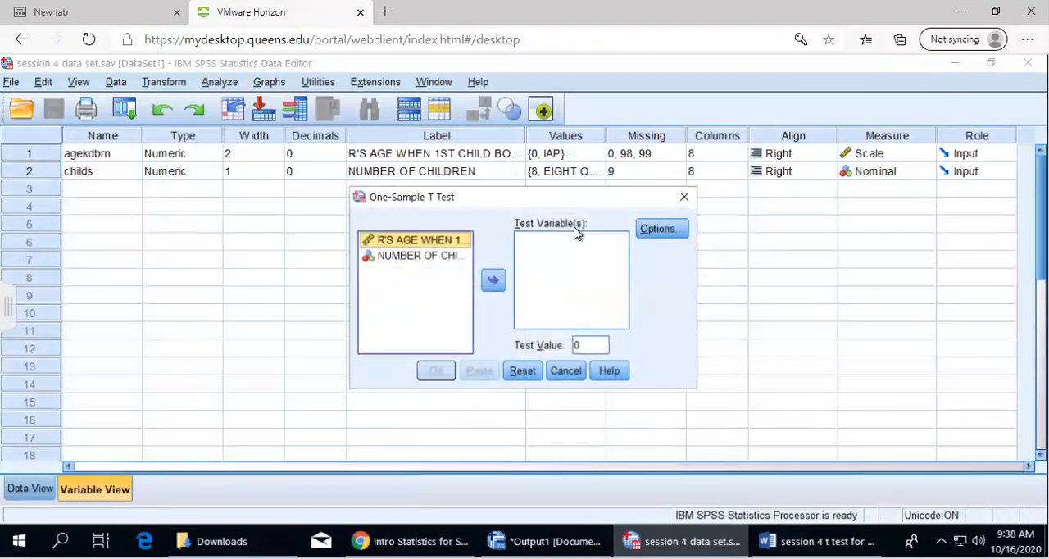
{"action": "left_click", "coordinate": [493, 281]}
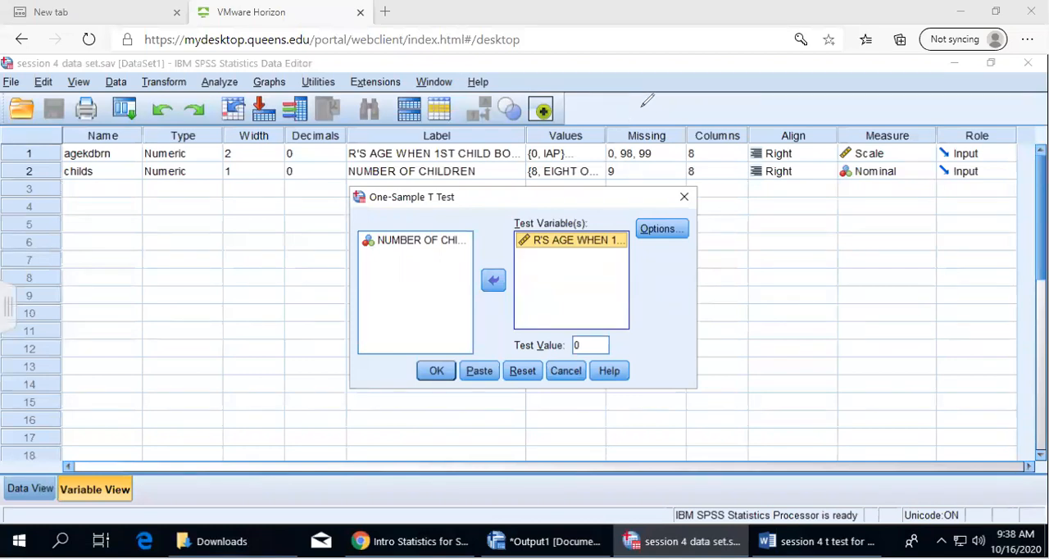
Set the test value to 25, check the confidence interval and missing-value options, and run the one-sample t-test
{"action": "mouse_move", "coordinate": [510, 330]}
{"action": "left_mouse_down"}
{"action": "mouse_move", "coordinate": [541, 370]}
{"action": "mouse_move", "coordinate": [566, 310]}
{"action": "left_mouse_up"}
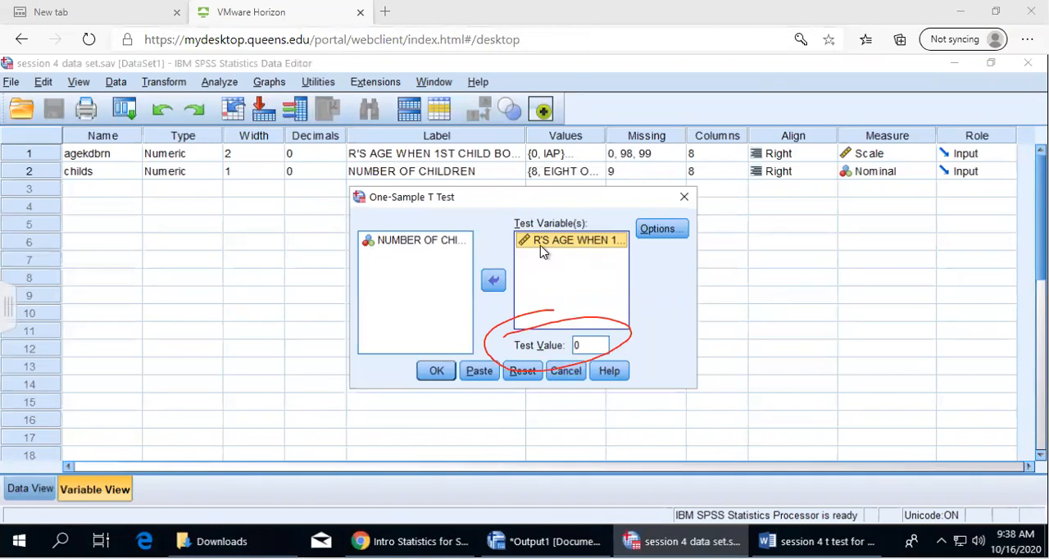
{"action": "double_click", "coordinate": [586, 344]}
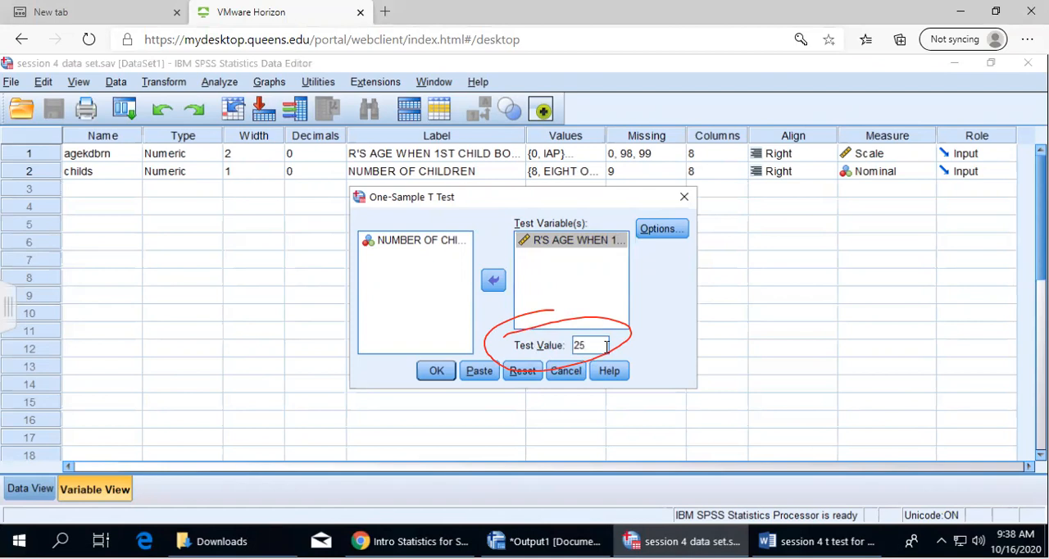
{"action": "left_click", "coordinate": [819, 541]}
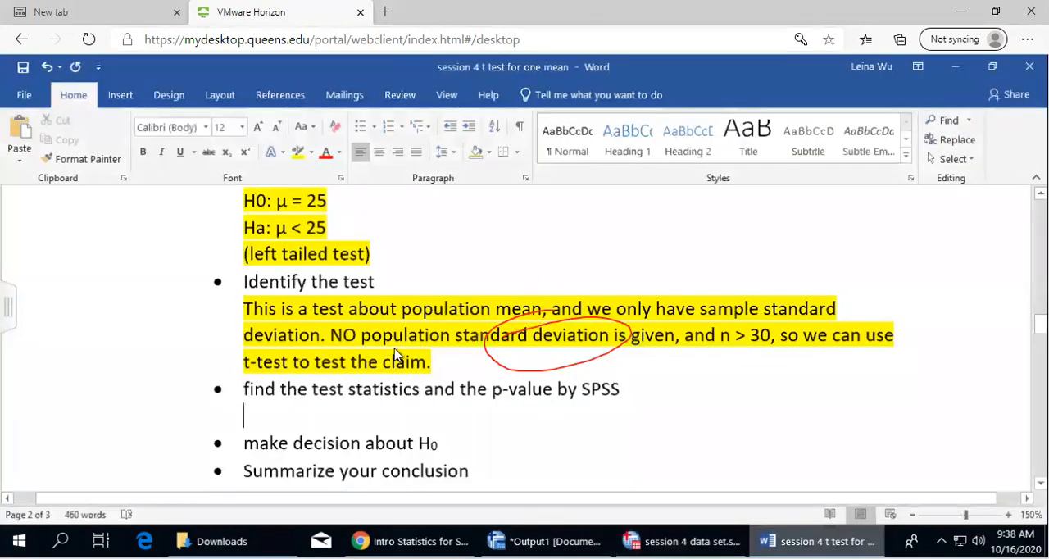
{"action": "left_click", "coordinate": [685, 540]}
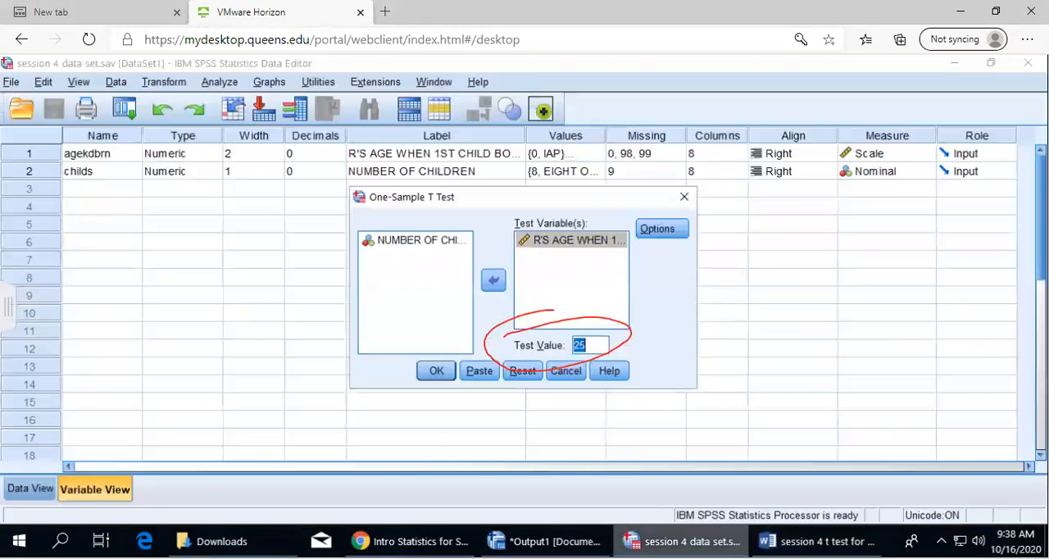
{"action": "left_click", "coordinate": [662, 229]}
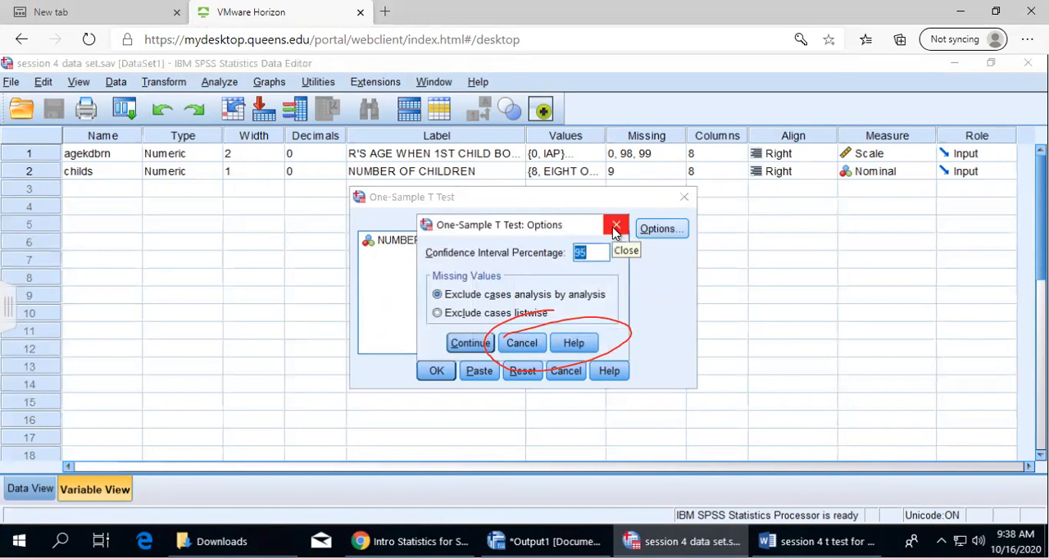
{"action": "left_click", "coordinate": [615, 226]}
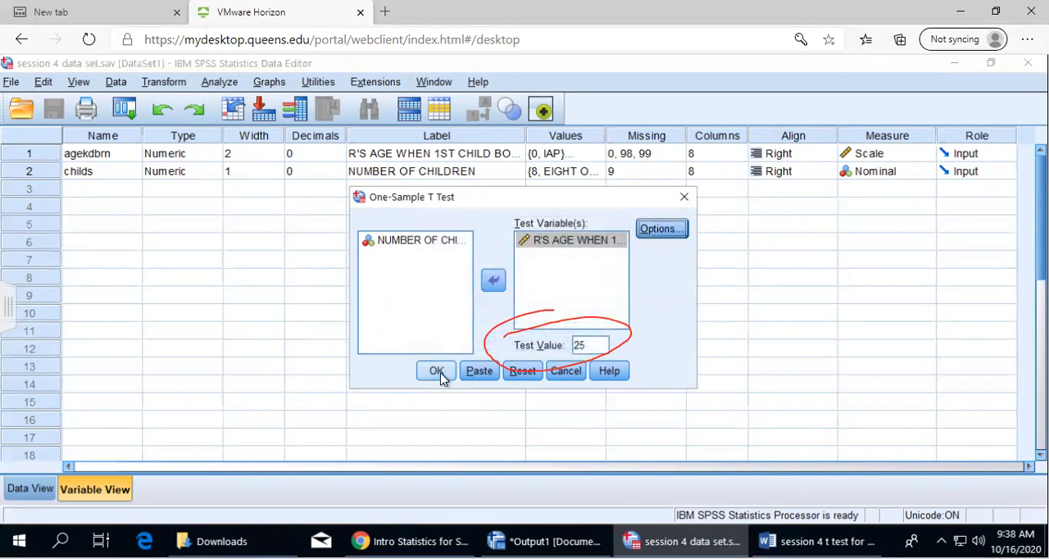
{"action": "left_click", "coordinate": [436, 371]}
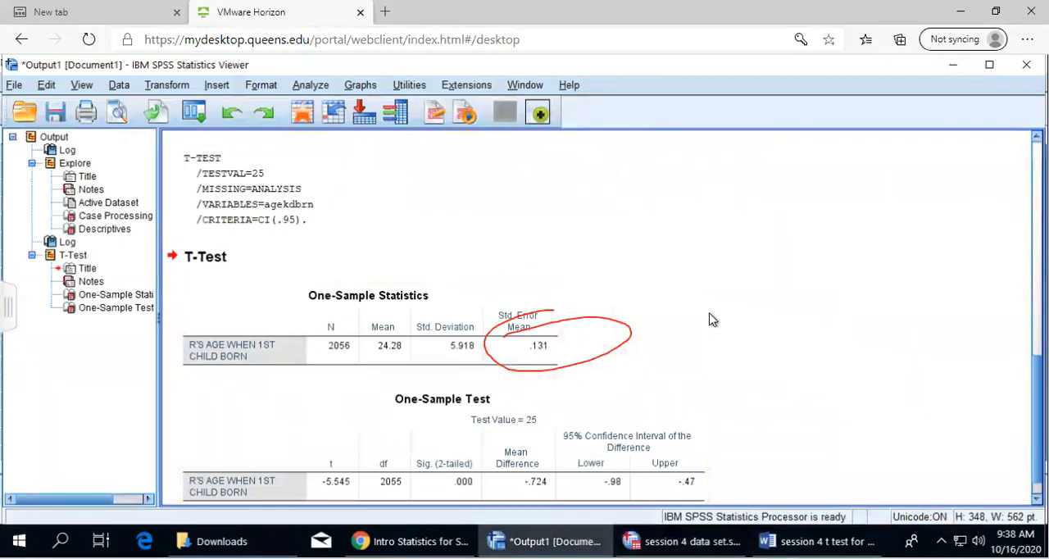
Copy the One-Sample Statistics table from the output into the Word worksheet under "find the test statistics and the p-value by SPSS"
{"action": "scroll", "coordinate": [711, 319], "scroll_direction": "down", "scroll_amount": 1}
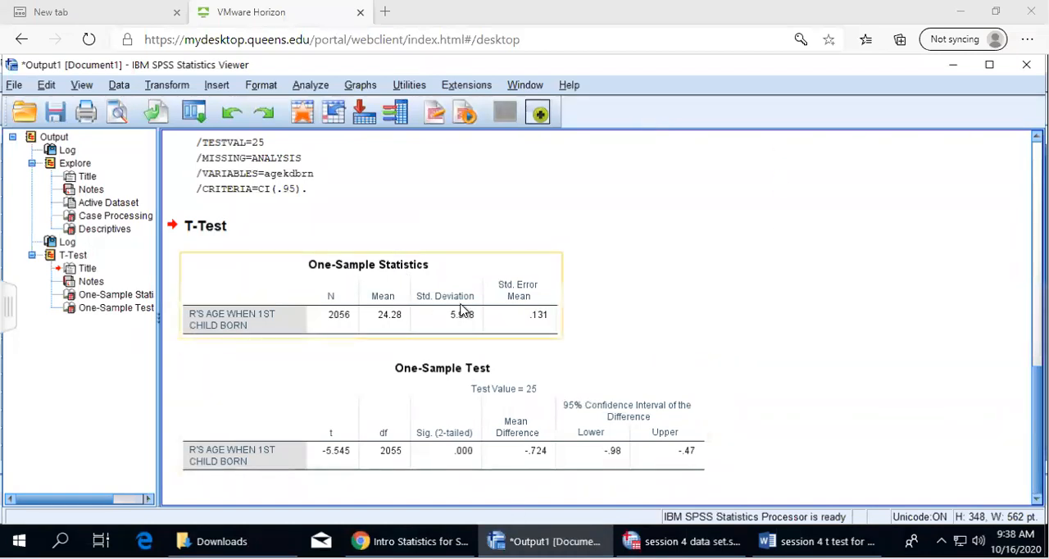
{"action": "right_click", "coordinate": [391, 296]}
{"action": "left_click", "coordinate": [402, 325]}
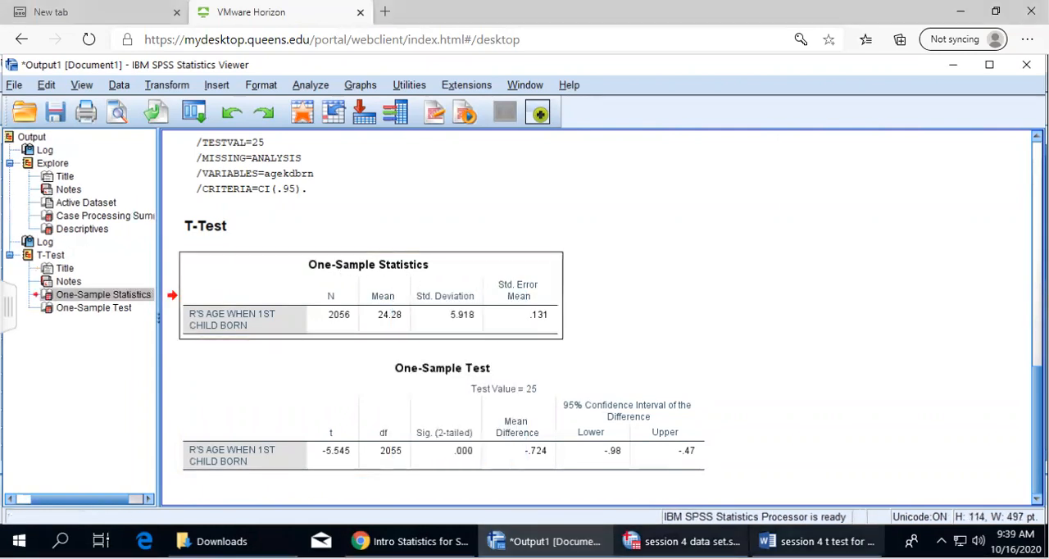
{"action": "key", "text": "alt+Tab"}
{"action": "right_click", "coordinate": [324, 414]}
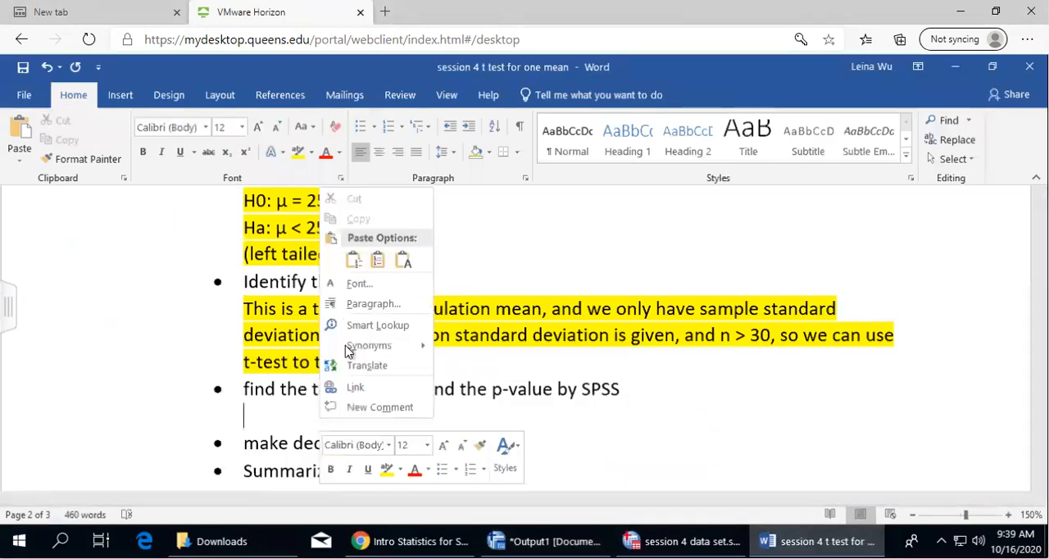
{"action": "left_click", "coordinate": [354, 260]}
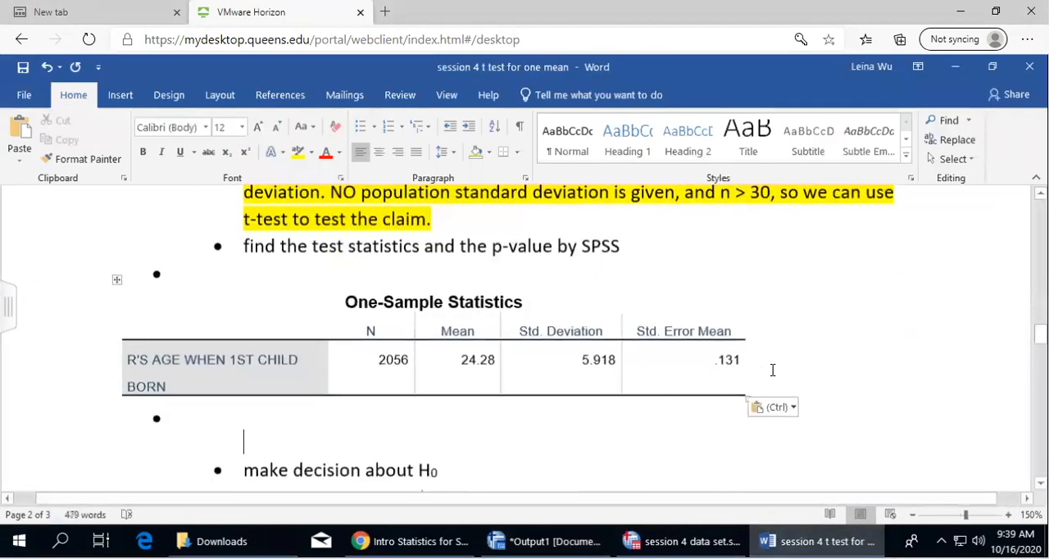
Copy the One-Sample Test table from the SPSS output into the Word worksheet below the One-Sample Statistics table
{"action": "left_click", "coordinate": [684, 540]}
{"action": "left_click", "coordinate": [543, 541]}
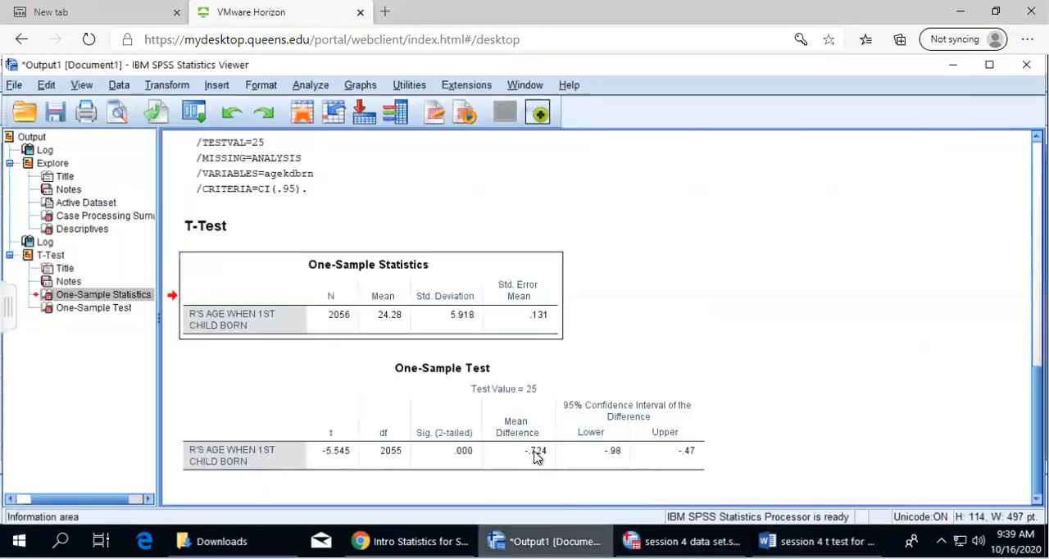
{"action": "right_click", "coordinate": [435, 392]}
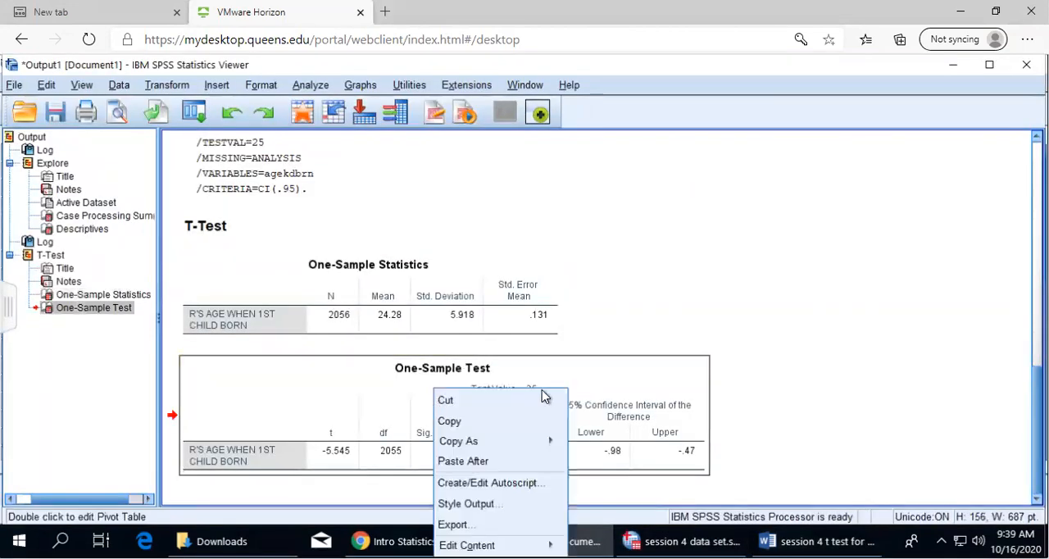
{"action": "left_click", "coordinate": [497, 421]}
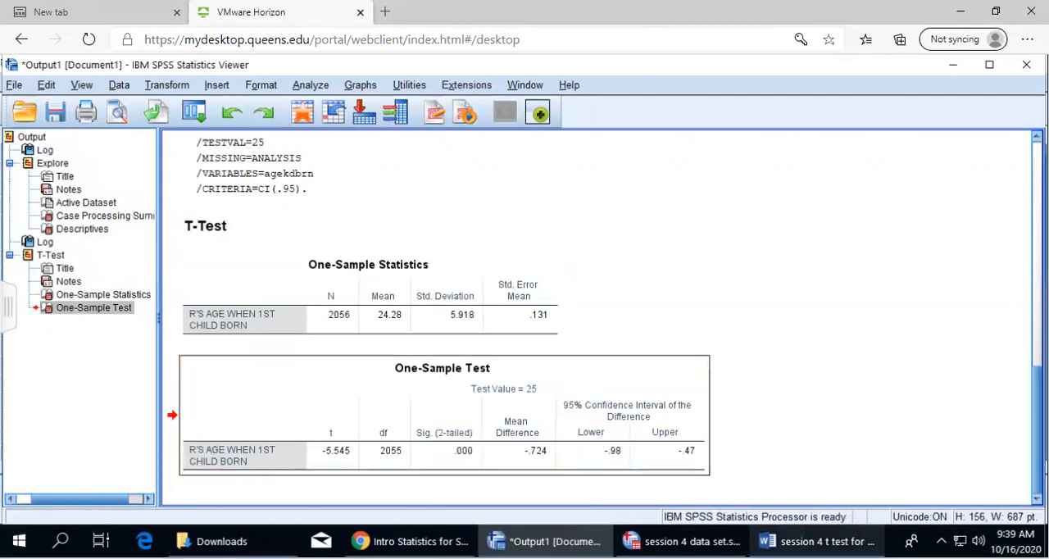
{"action": "left_click", "coordinate": [817, 541]}
{"action": "right_click", "coordinate": [349, 437]}
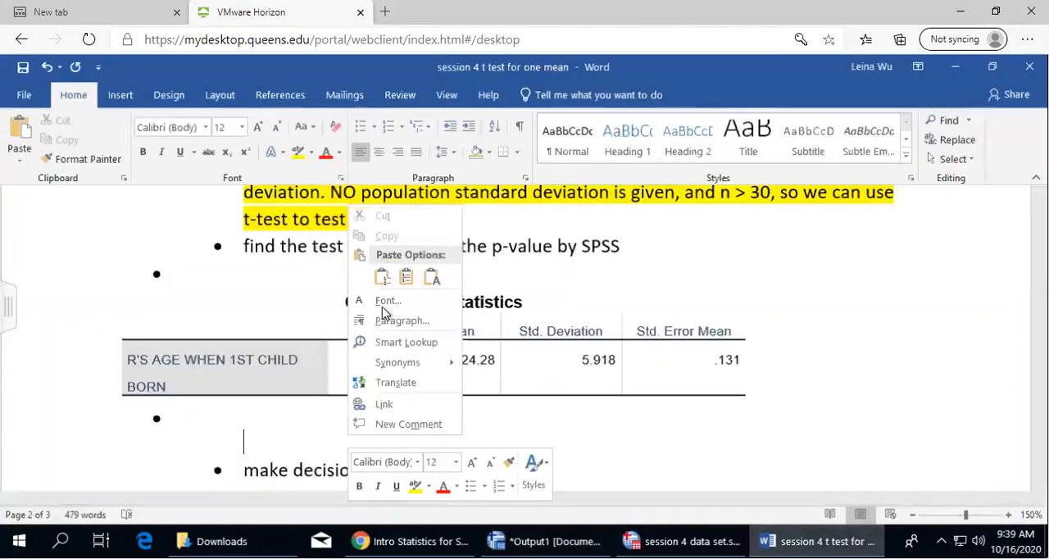
{"action": "left_click", "coordinate": [382, 277]}
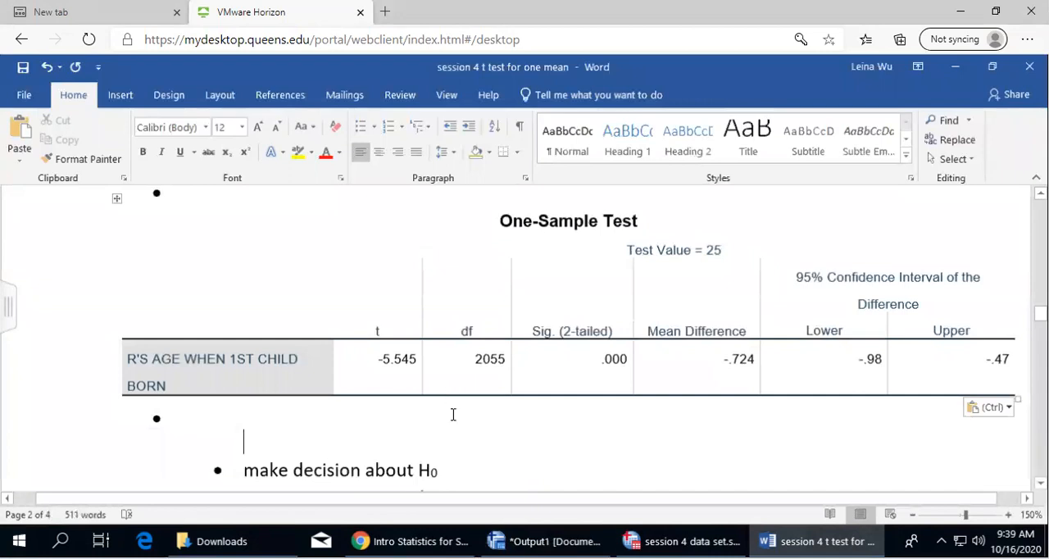
AutoFit the pasted One-Sample Test table to the window width
{"action": "scroll", "coordinate": [456, 422], "scroll_direction": "up", "scroll_amount": 2}
{"action": "scroll", "coordinate": [494, 416], "scroll_direction": "down", "scroll_amount": 3}
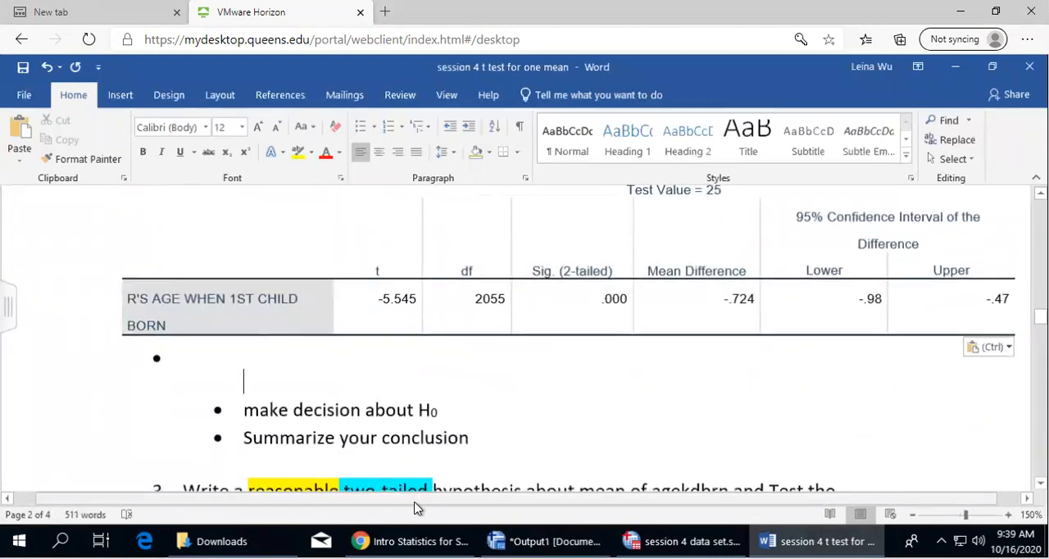
{"action": "left_click_drag", "start_coordinate": [468, 498], "coordinate": [484, 498]}
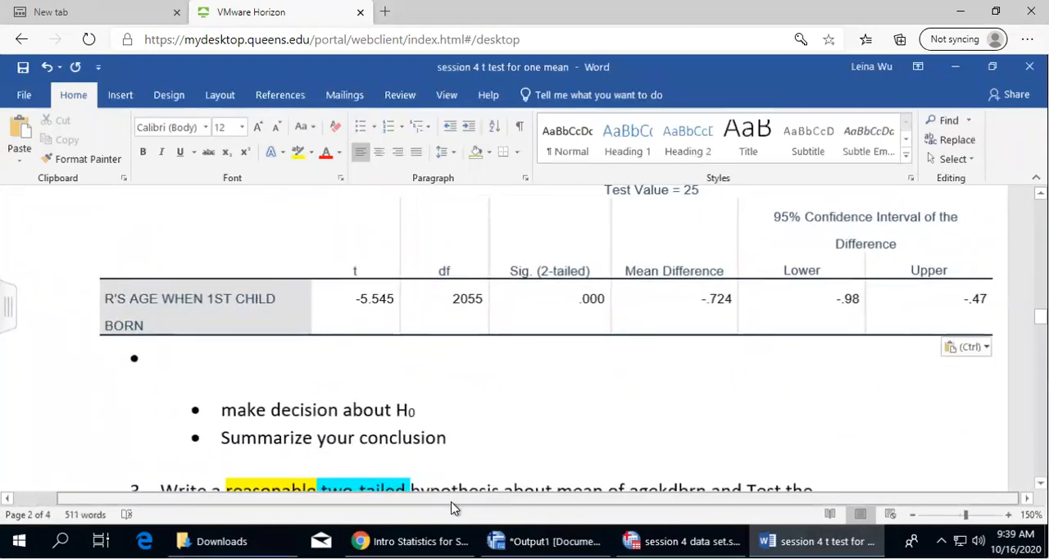
{"action": "left_click", "coordinate": [451, 370]}
{"action": "scroll", "coordinate": [234, 309], "scroll_direction": "up", "scroll_amount": 3}
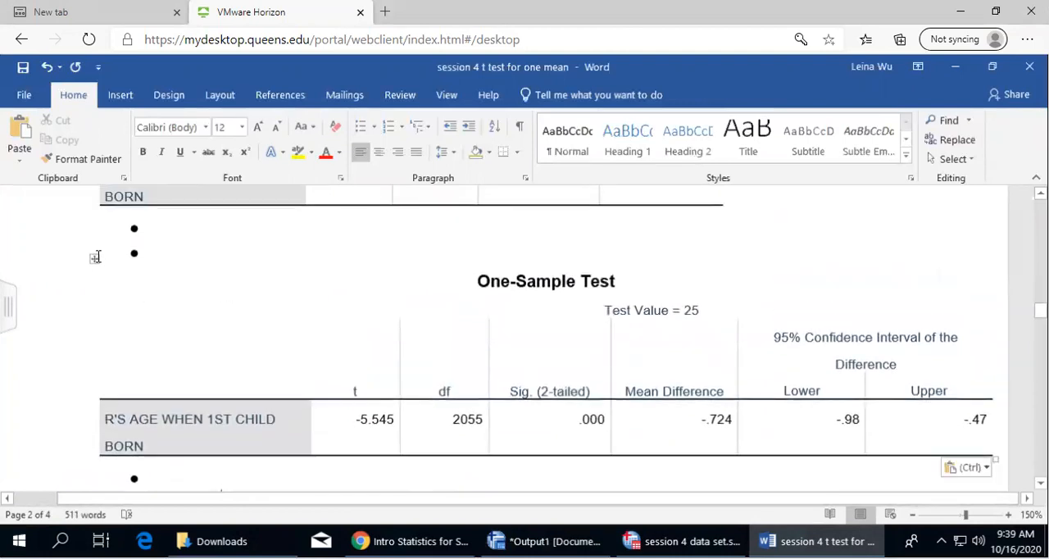
{"action": "left_click", "coordinate": [94, 259]}
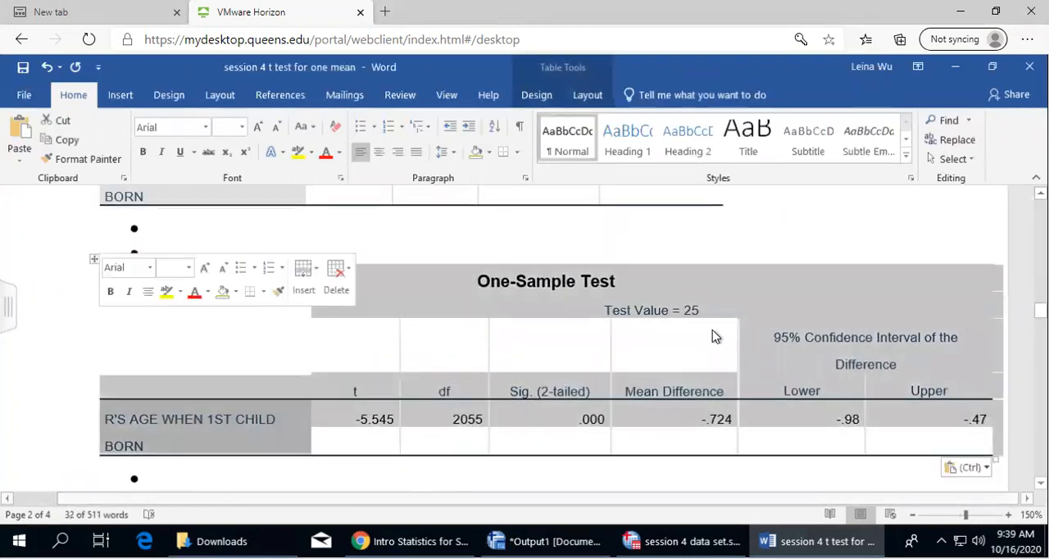
{"action": "right_click", "coordinate": [787, 305]}
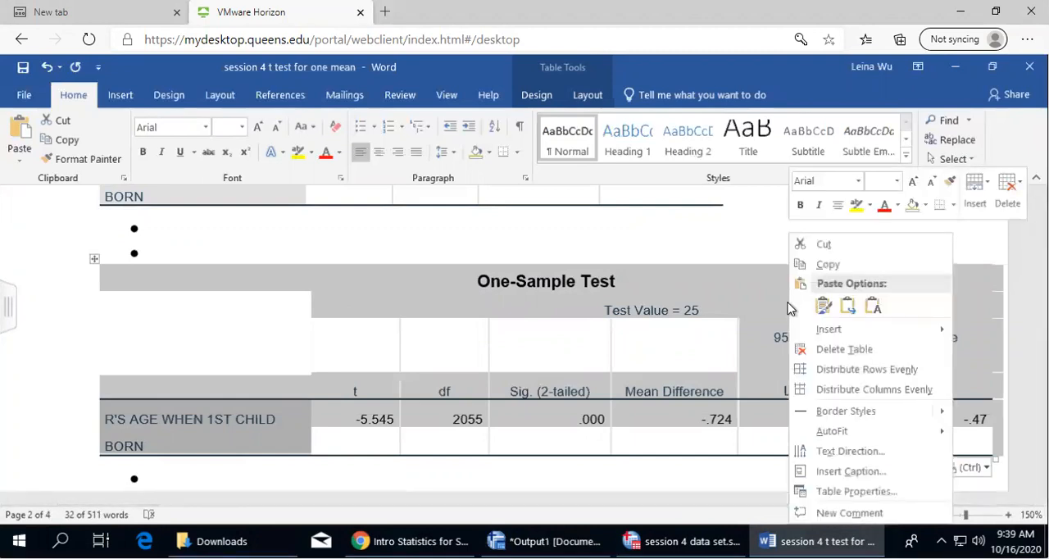
{"action": "mouse_move", "coordinate": [846, 437]}
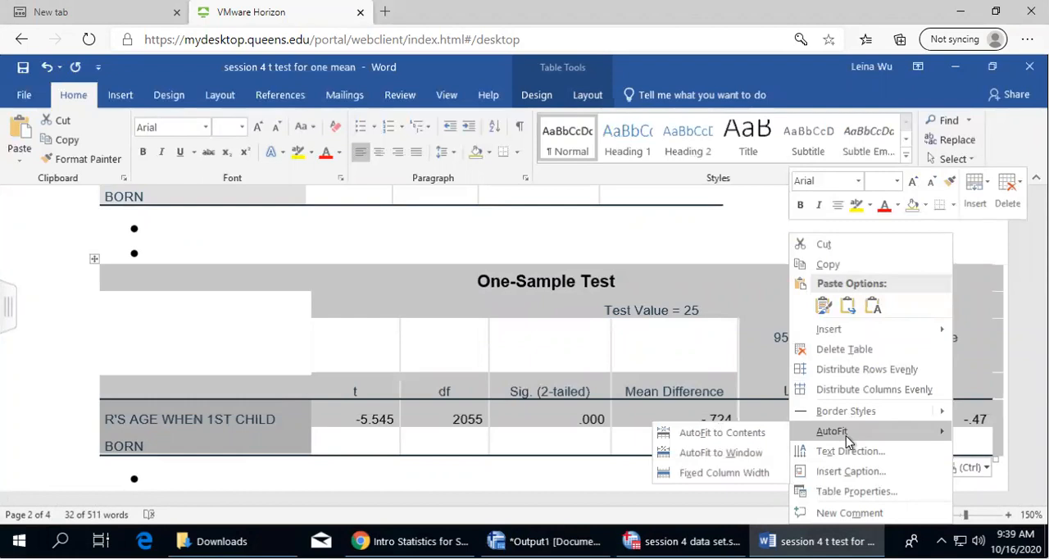
{"action": "left_click", "coordinate": [772, 453]}
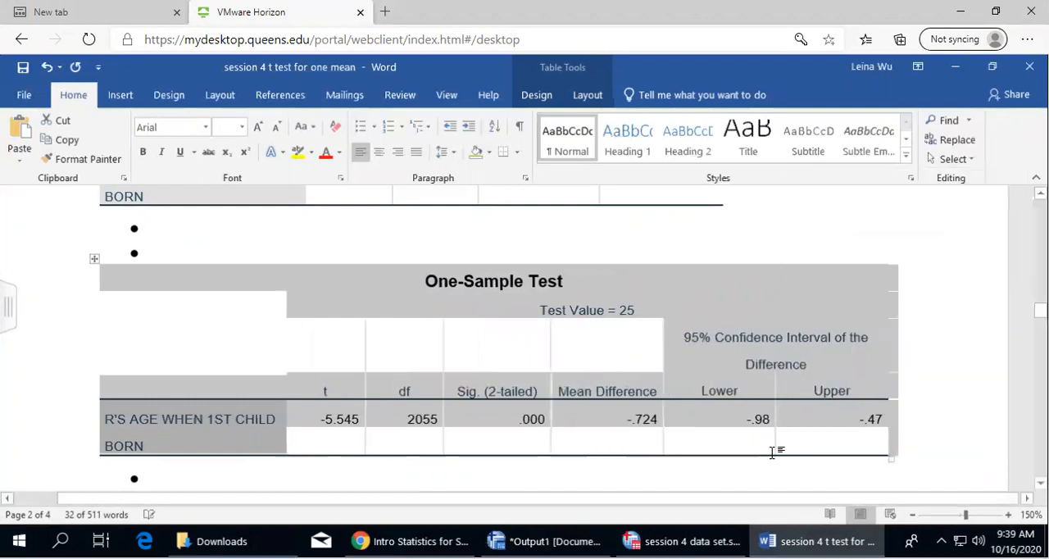
{"action": "left_click", "coordinate": [921, 346]}
{"action": "scroll", "coordinate": [924, 347], "scroll_direction": "down", "scroll_amount": 2}
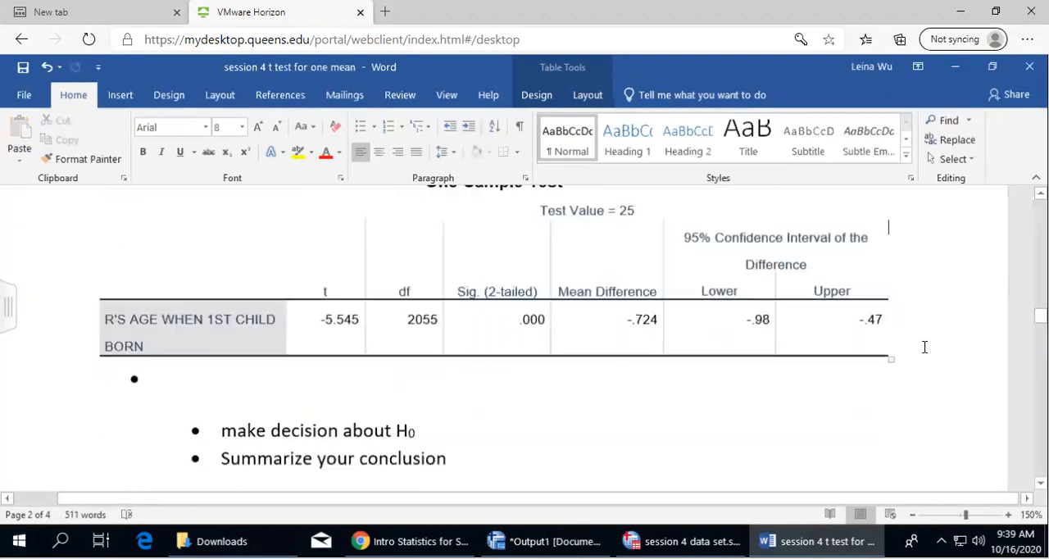
{"action": "scroll", "coordinate": [924, 347], "scroll_direction": "up", "scroll_amount": 1}
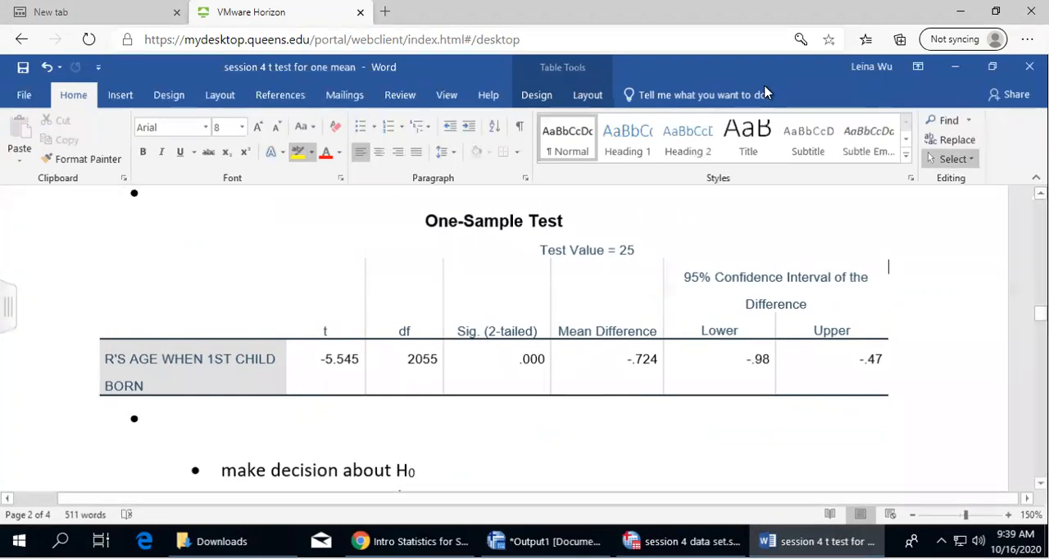
Circle the test value, t and df in the One-Sample Test table in red, and box Sig. (2-tailed) with "2-tailed" underlined
{"action": "mouse_move", "coordinate": [574, 231]}
{"action": "left_mouse_down"}
{"action": "mouse_move", "coordinate": [660, 231]}
{"action": "mouse_move", "coordinate": [528, 255]}
{"action": "mouse_move", "coordinate": [593, 230]}
{"action": "left_mouse_up"}
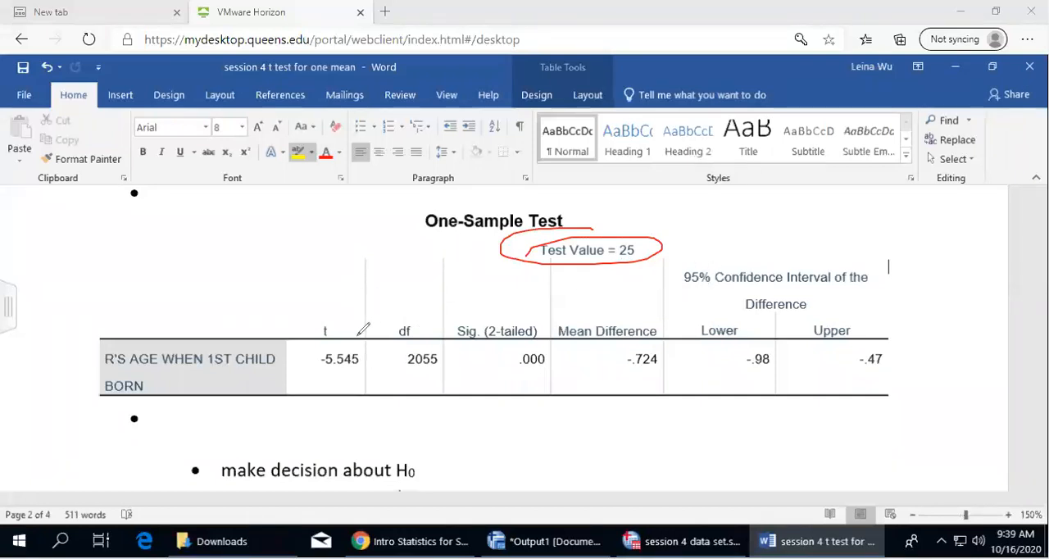
{"action": "mouse_move", "coordinate": [361, 335]}
{"action": "left_mouse_down"}
{"action": "mouse_move", "coordinate": [298, 311]}
{"action": "mouse_move", "coordinate": [342, 388]}
{"action": "mouse_move", "coordinate": [376, 338]}
{"action": "mouse_move", "coordinate": [374, 296]}
{"action": "mouse_move", "coordinate": [453, 328]}
{"action": "mouse_move", "coordinate": [381, 391]}
{"action": "mouse_move", "coordinate": [373, 357]}
{"action": "left_mouse_up"}
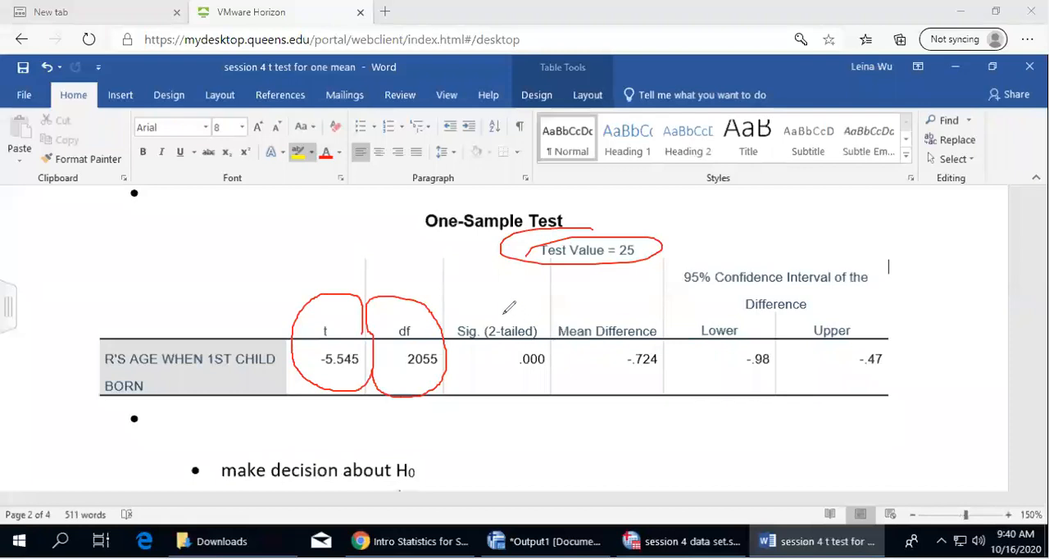
{"action": "mouse_move", "coordinate": [449, 315]}
{"action": "left_mouse_down"}
{"action": "mouse_move", "coordinate": [522, 314]}
{"action": "mouse_move", "coordinate": [557, 358]}
{"action": "mouse_move", "coordinate": [460, 368]}
{"action": "mouse_move", "coordinate": [450, 315]}
{"action": "left_mouse_up"}
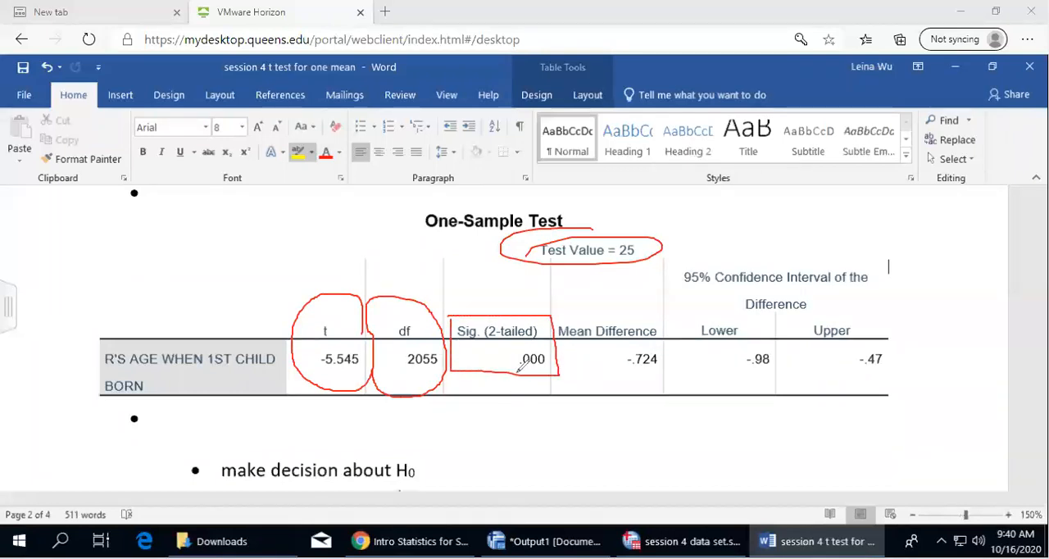
{"action": "left_click_drag", "start_coordinate": [485, 345], "coordinate": [534, 345]}
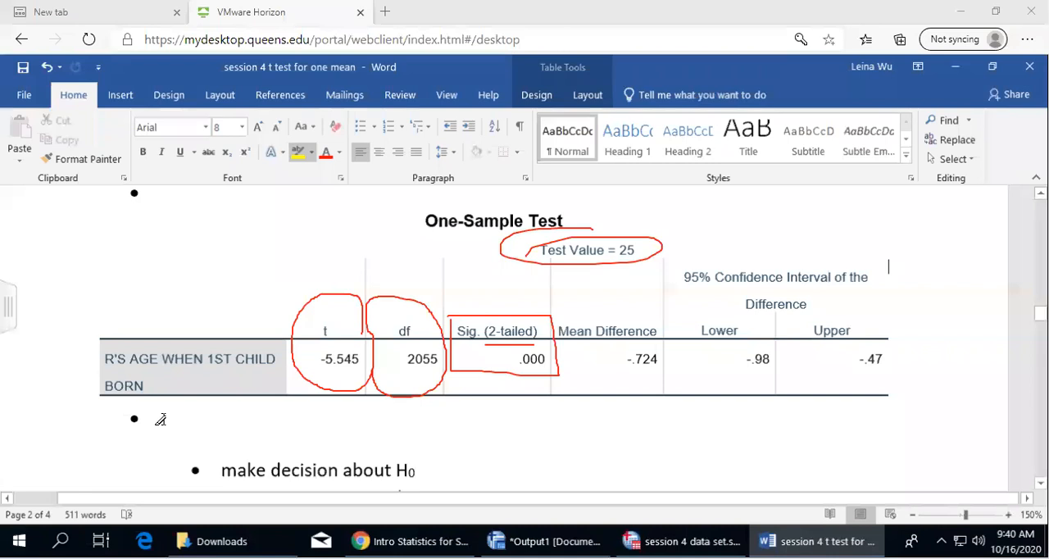
Write "Tests statistic t(2055) = -5.545." in the empty bullet below the One-Sample Test table and start another bullet
{"action": "left_click", "coordinate": [161, 419]}
{"action": "type", "text": "Tests stati"}
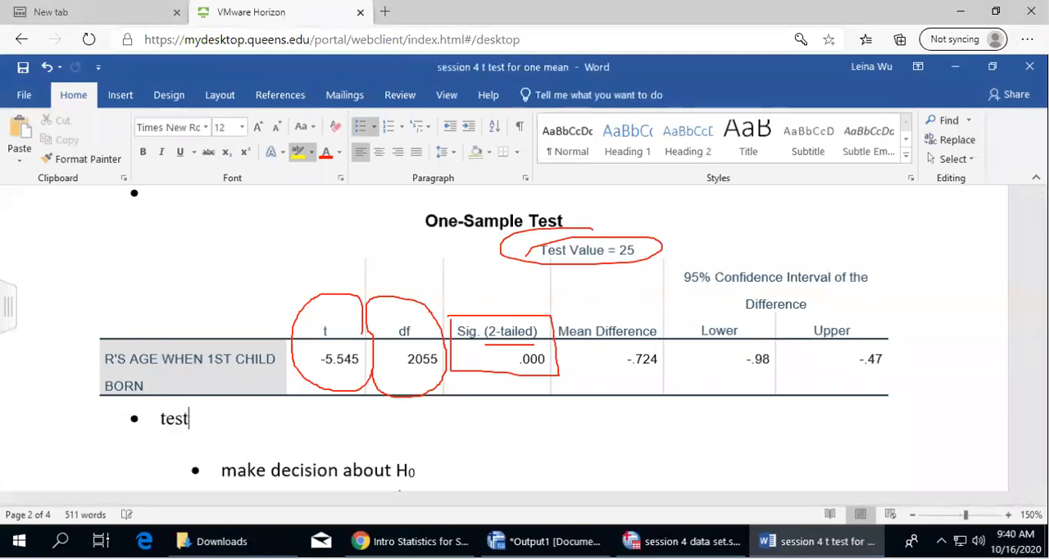
{"action": "type", "text": "stics"}
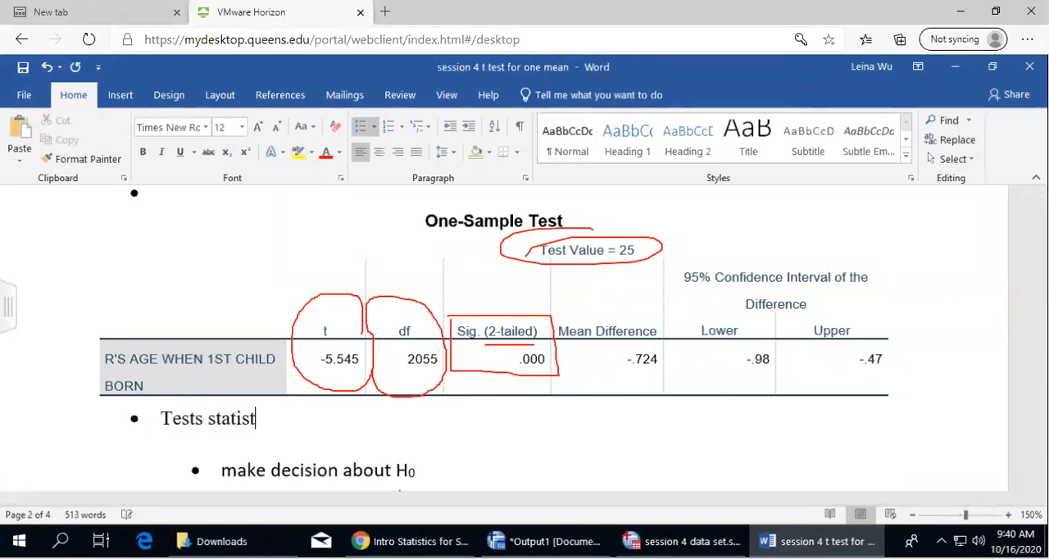
{"action": "key", "text": "BackSpace"}
{"action": "key", "text": "BackSpace"}
{"action": "type", "text": "t(2"}
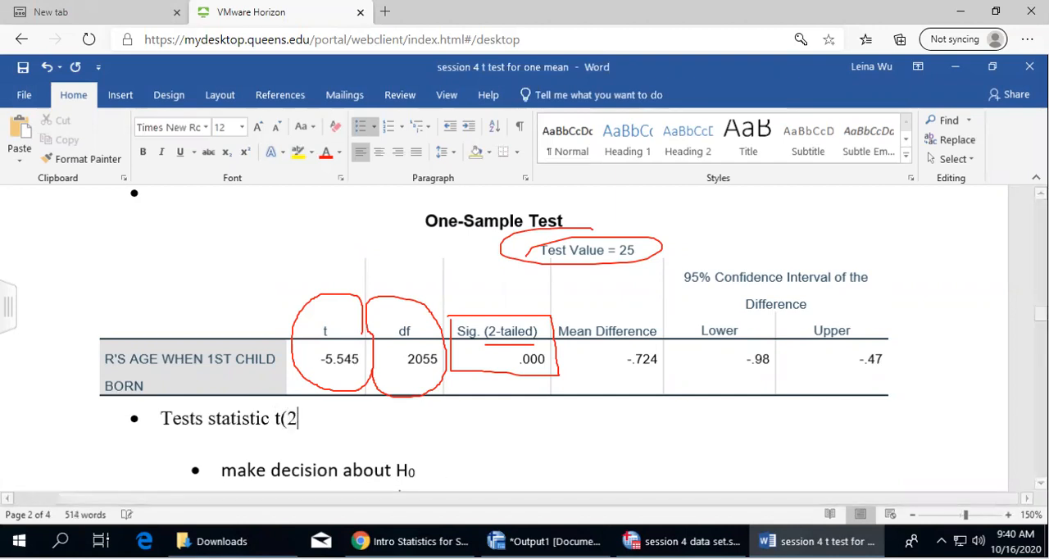
{"action": "type", "text": "055) ="}
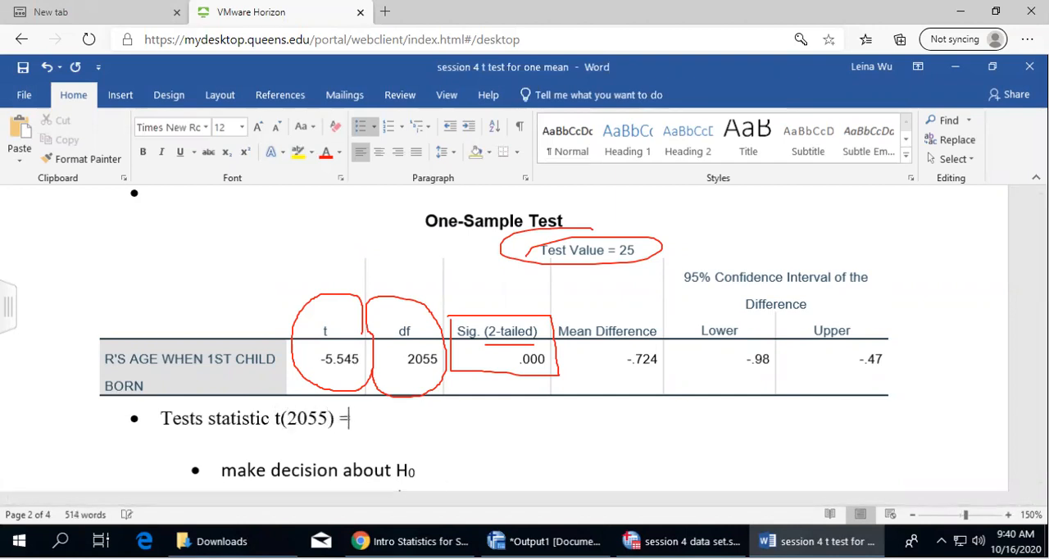
{"action": "type", "text": " -5.545."}
{"action": "key", "text": "Return"}
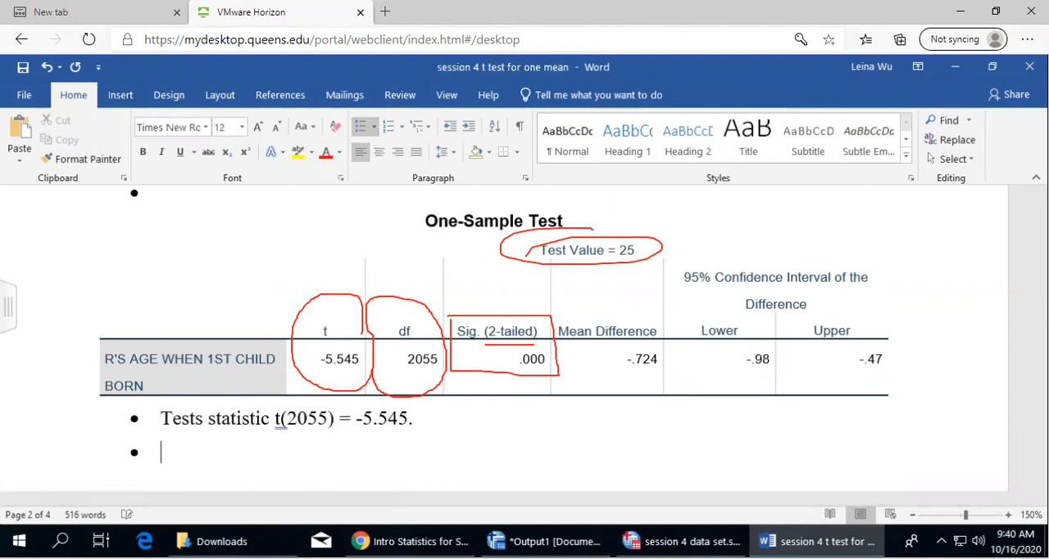
Enter "P-value = 0(for two tailed)" in the bullet below the test statistic
{"action": "type", "text": "p-value"}
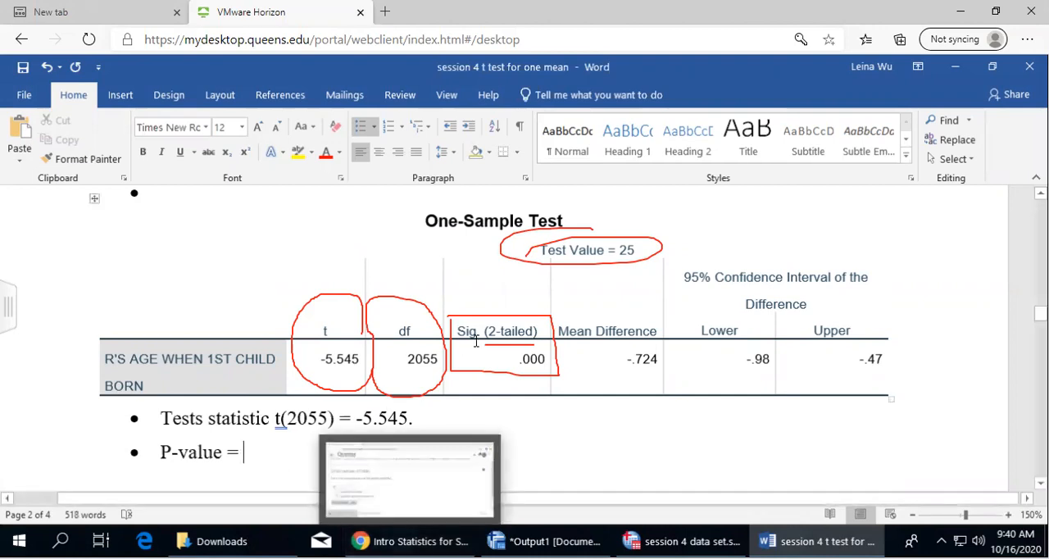
{"action": "type", "text": "= "}
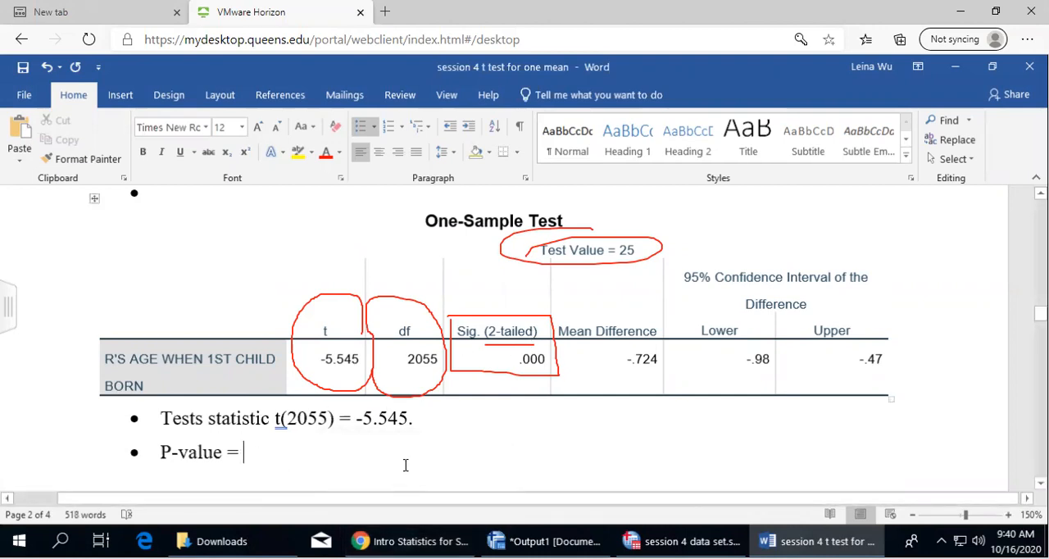
{"action": "type", "text": "0.000"}
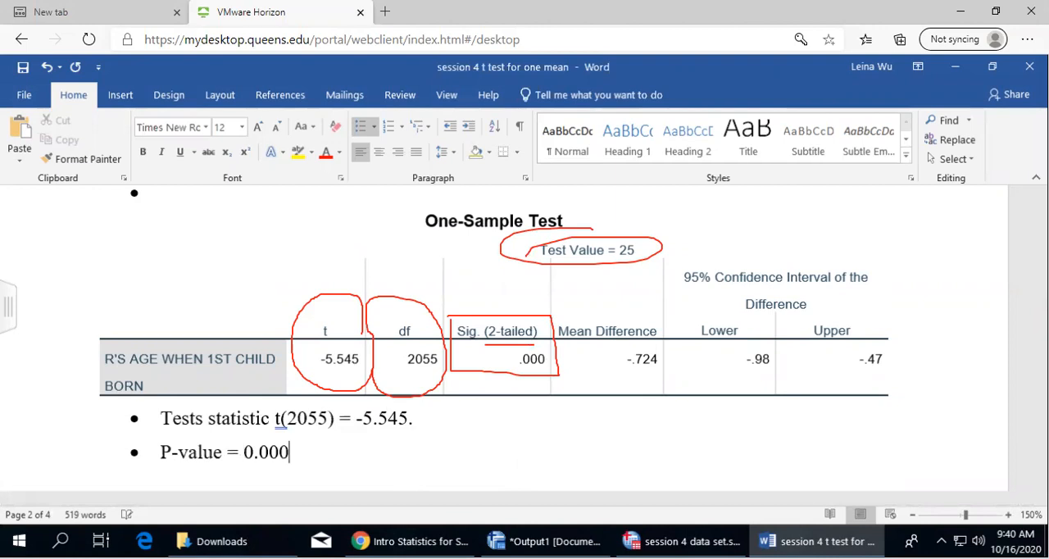
{"action": "key", "text": "BackSpace"}
{"action": "key", "text": "BackSpace"}
{"action": "key", "text": "BackSpace"}
{"action": "key", "text": "BackSpace"}
{"action": "type", "text": "("}
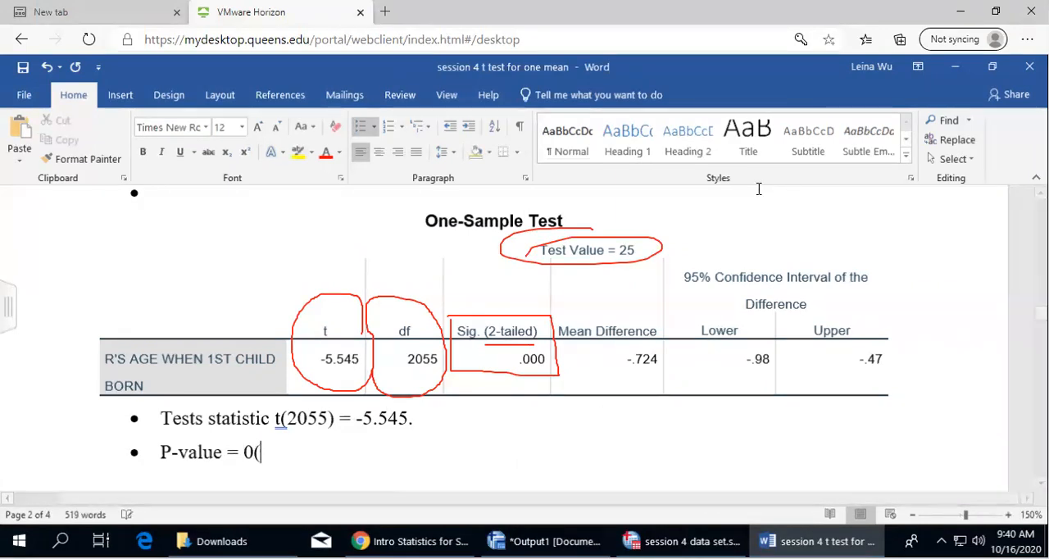
{"action": "type", "text": "for two tailed)"}
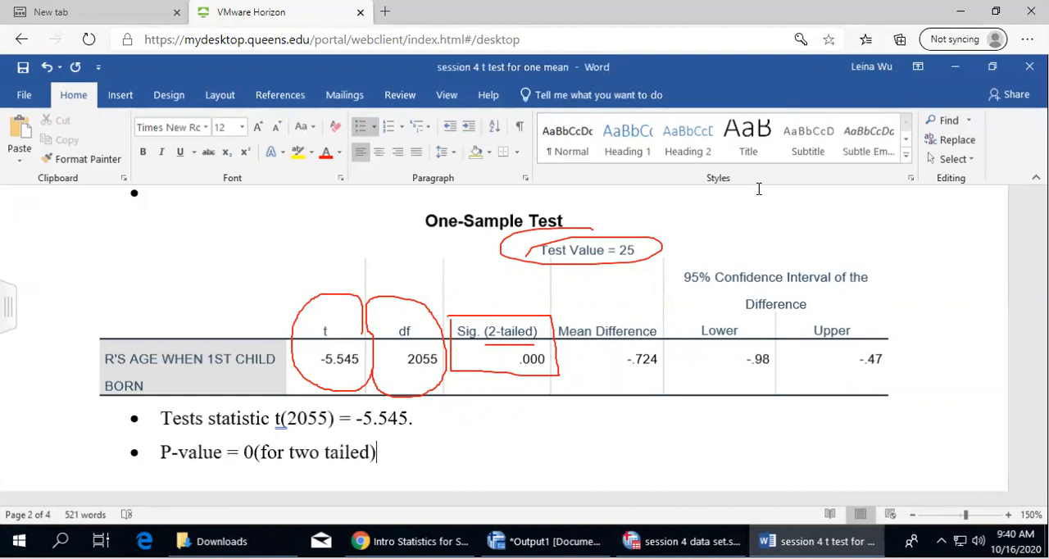
{"action": "type", "text": "/2 = 0. (strong evidence against H"}
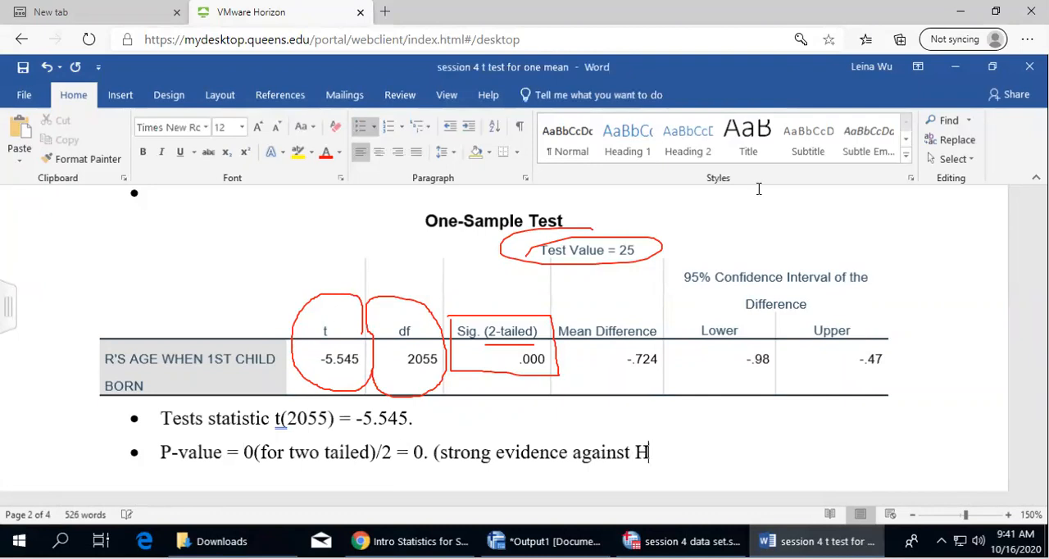
Continue the P-value bullet with "/2 = 0. (strong evidence against H0)", making the 0 in H0 a subscript
{"action": "type", "text": "0)"}
{"action": "left_click_drag", "start_coordinate": [650, 452], "coordinate": [661, 452]}
{"action": "left_click", "coordinate": [224, 153]}
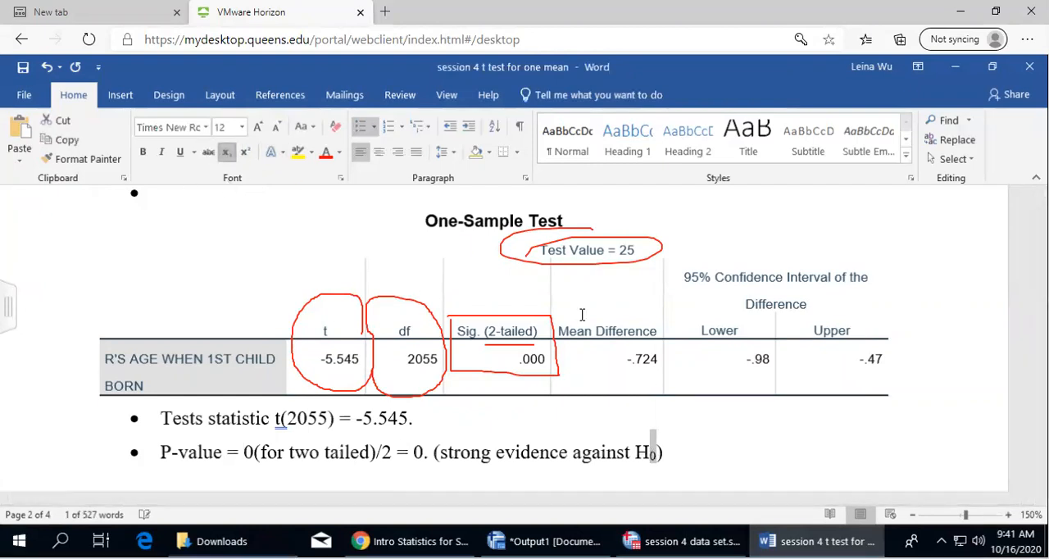
Make the 0 in H0 and the a in Ha subscripts in question 2's null and alternative hypotheses
{"action": "scroll", "coordinate": [655, 375], "scroll_direction": "up", "scroll_amount": 5}
{"action": "scroll", "coordinate": [656, 375], "scroll_direction": "up", "scroll_amount": 8}
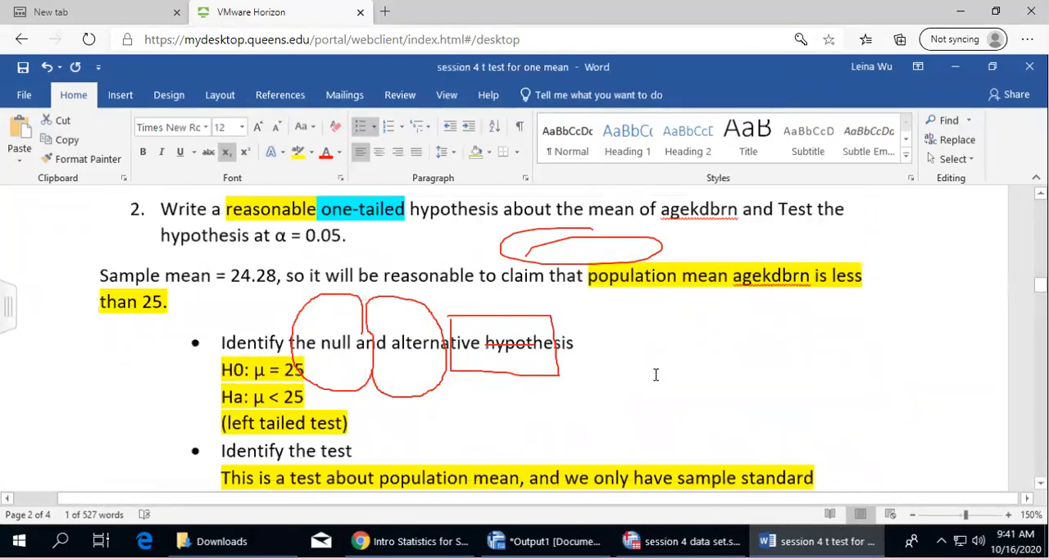
{"action": "scroll", "coordinate": [225, 418], "scroll_direction": "down", "scroll_amount": 3}
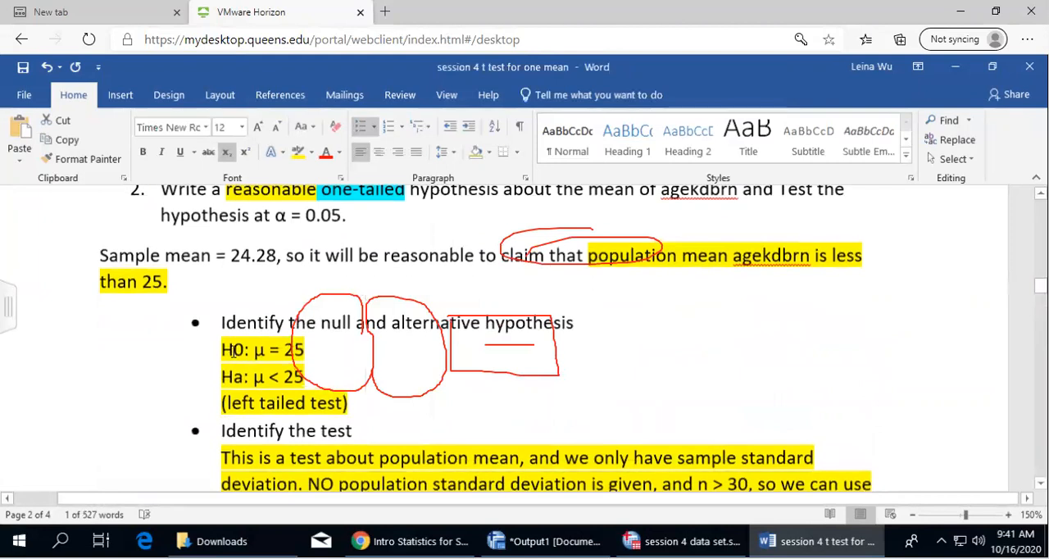
{"action": "left_click_drag", "start_coordinate": [233, 349], "coordinate": [244, 376]}
{"action": "left_click", "coordinate": [226, 153]}
{"action": "left_click", "coordinate": [226, 153]}
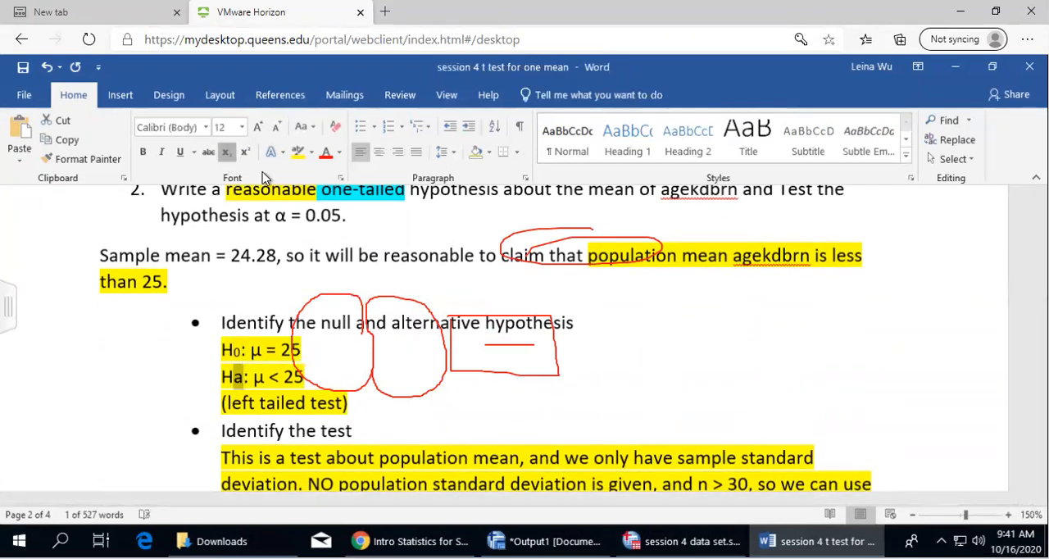
Highlight the test statistic and P-value bullets below the One-Sample Test table in yellow
{"action": "scroll", "coordinate": [625, 398], "scroll_direction": "down", "scroll_amount": 10}
{"action": "scroll", "coordinate": [597, 322], "scroll_direction": "down", "scroll_amount": 2}
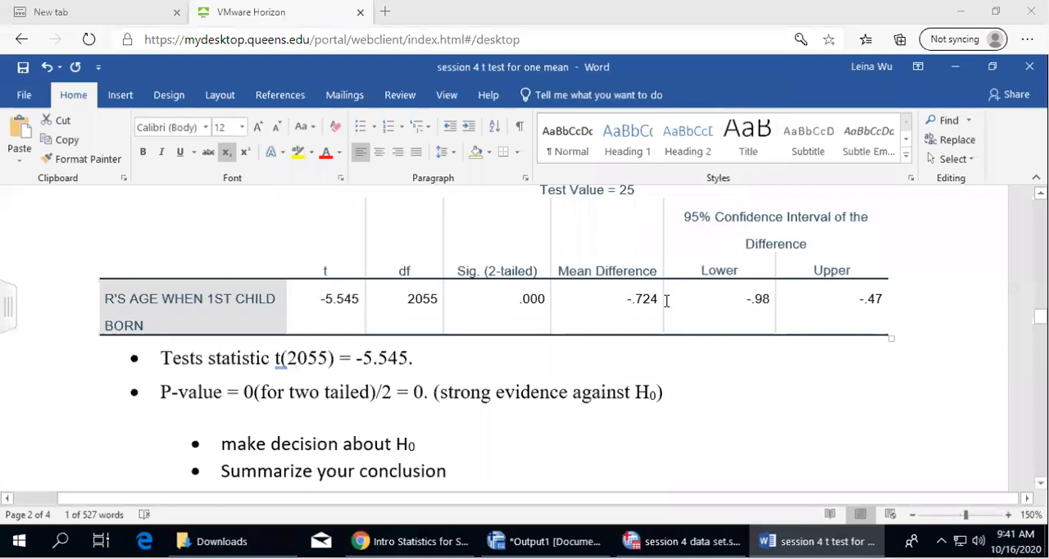
{"action": "scroll", "coordinate": [655, 304], "scroll_direction": "down", "scroll_amount": 3}
{"action": "left_click_drag", "start_coordinate": [158, 233], "coordinate": [696, 271]}
{"action": "left_click", "coordinate": [293, 157]}
{"action": "left_click", "coordinate": [519, 297]}
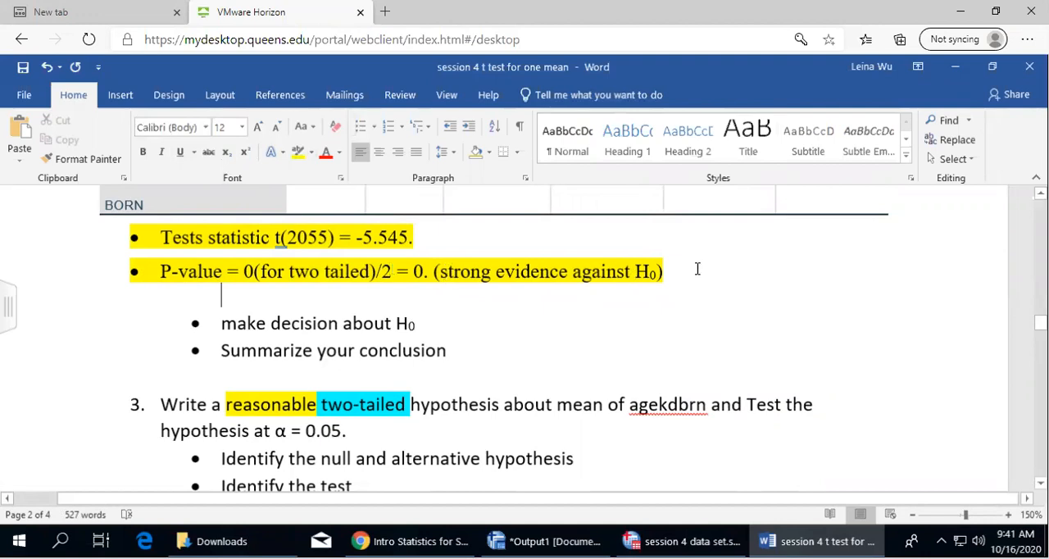
Add an unbulleted line reading "p-value = 0" under question 2's "make decision about H0" bullet
{"action": "left_click", "coordinate": [432, 323]}
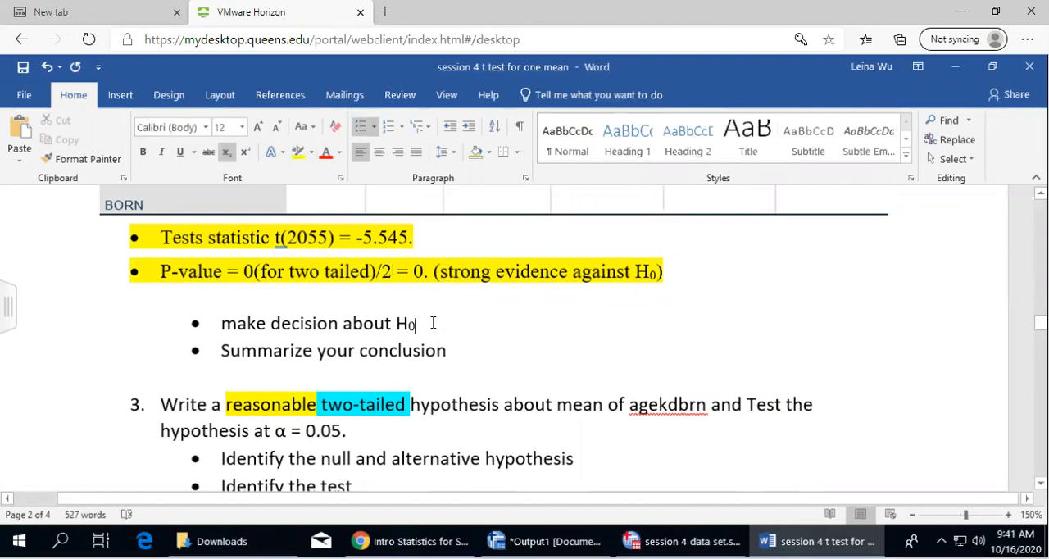
{"action": "key", "text": "Return"}
{"action": "key", "text": "BackSpace"}
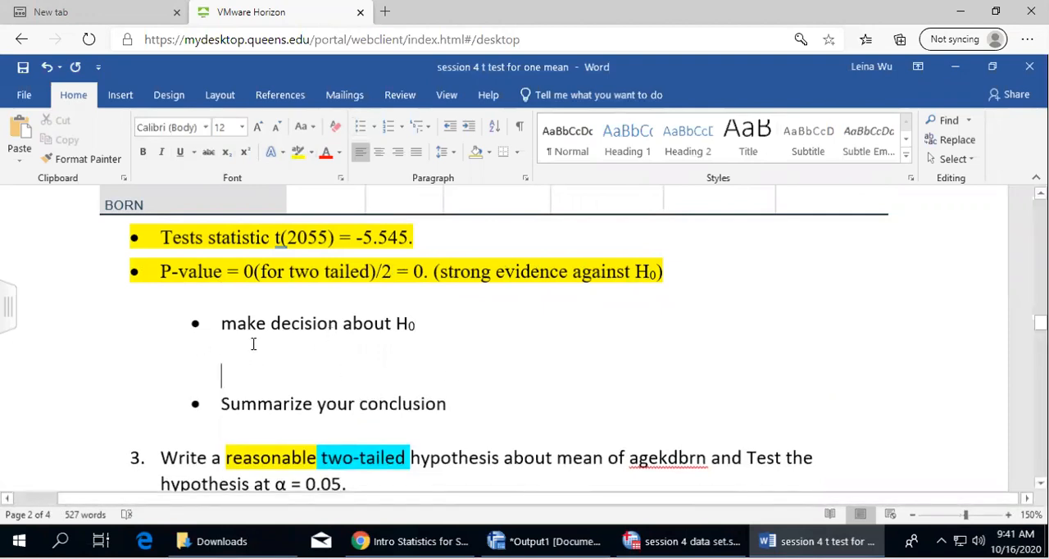
{"action": "left_click", "coordinate": [231, 353]}
{"action": "type", "text": "p-value"}
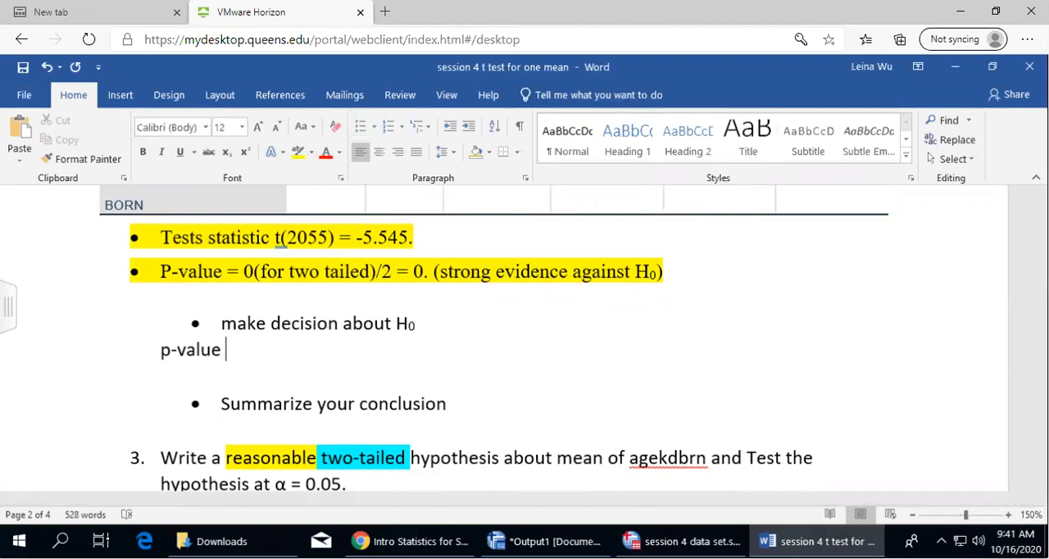
{"action": "left_click", "coordinate": [236, 324]}
{"action": "type", "text": "= 0"}
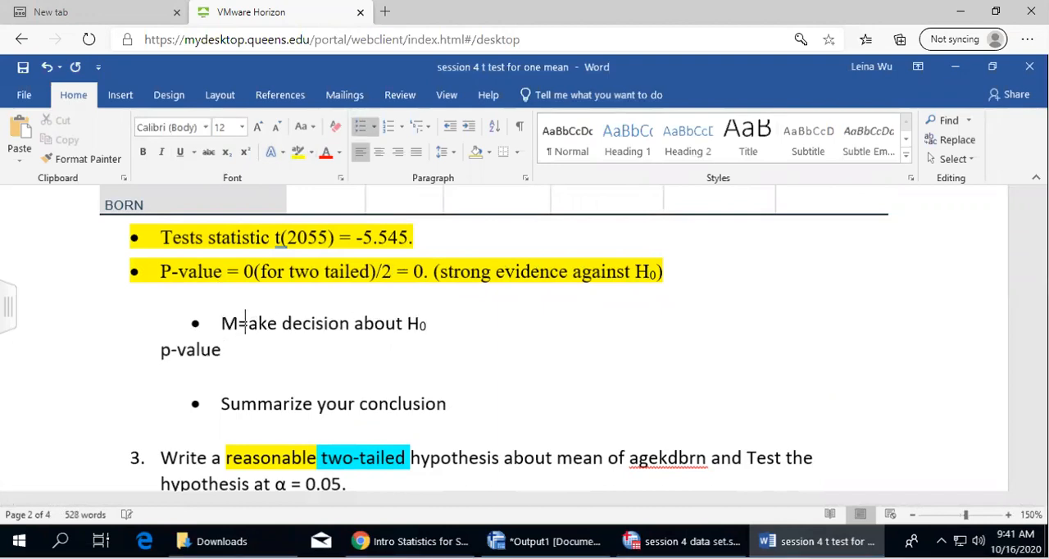
{"action": "key", "text": "BackSpace"}
{"action": "key", "text": "BackSpace"}
{"action": "key", "text": "BackSpace"}
{"action": "key", "text": "BackSpace"}
{"action": "left_click", "coordinate": [227, 351]}
{"action": "type", "text": "= "}
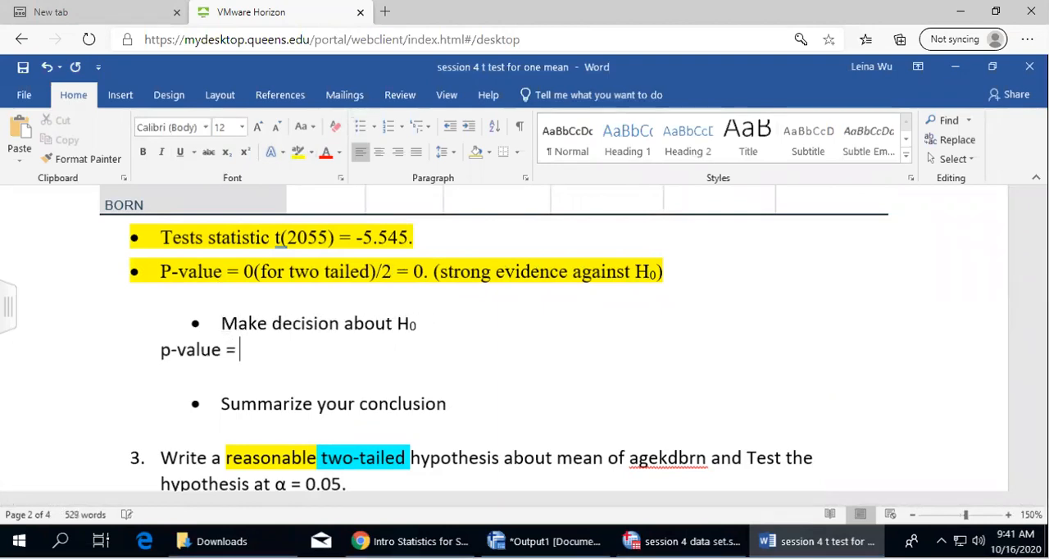
{"action": "type", "text": "0 alp"}
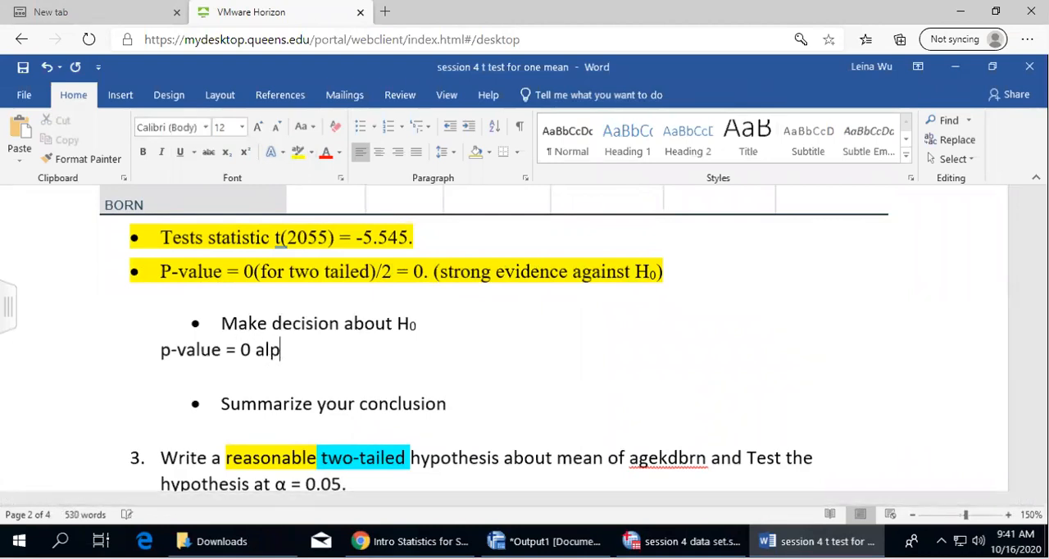
{"action": "type", "text": "ha = 0.05"}
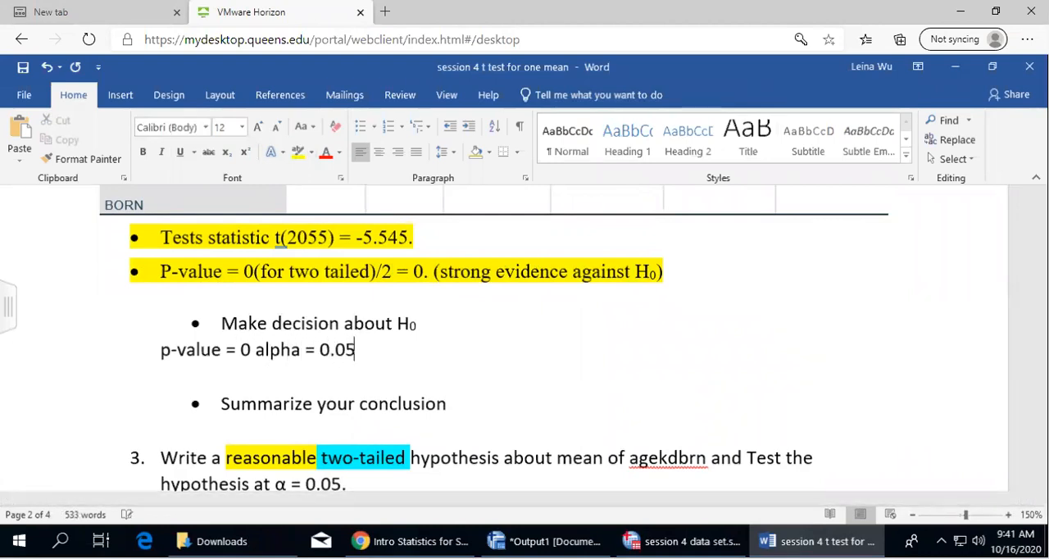
Extend the decision line to read "p-value = 0 < alpha = 0.05"
{"action": "left_click", "coordinate": [254, 350]}
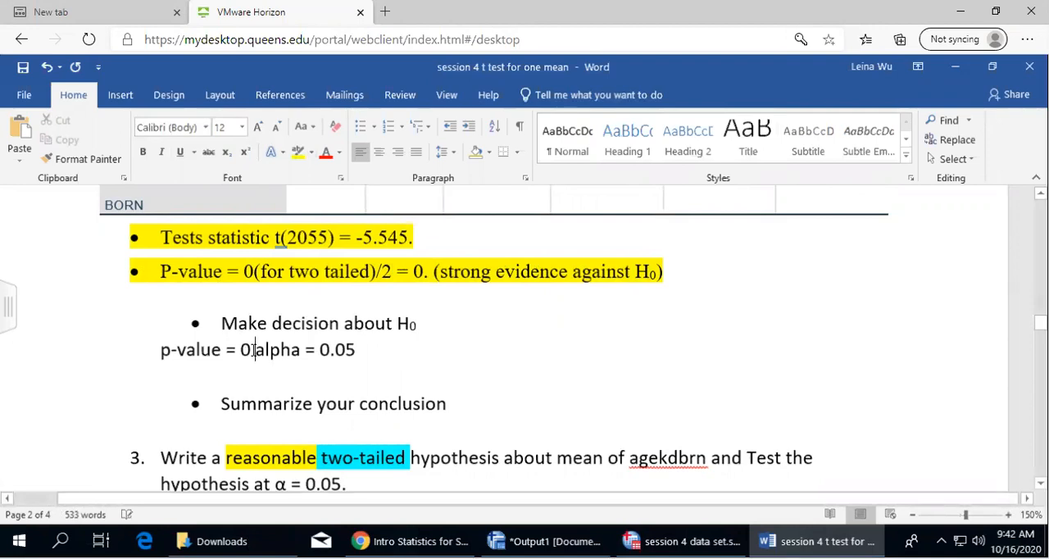
{"action": "type", "text": "<"}
{"action": "left_click", "coordinate": [378, 348]}
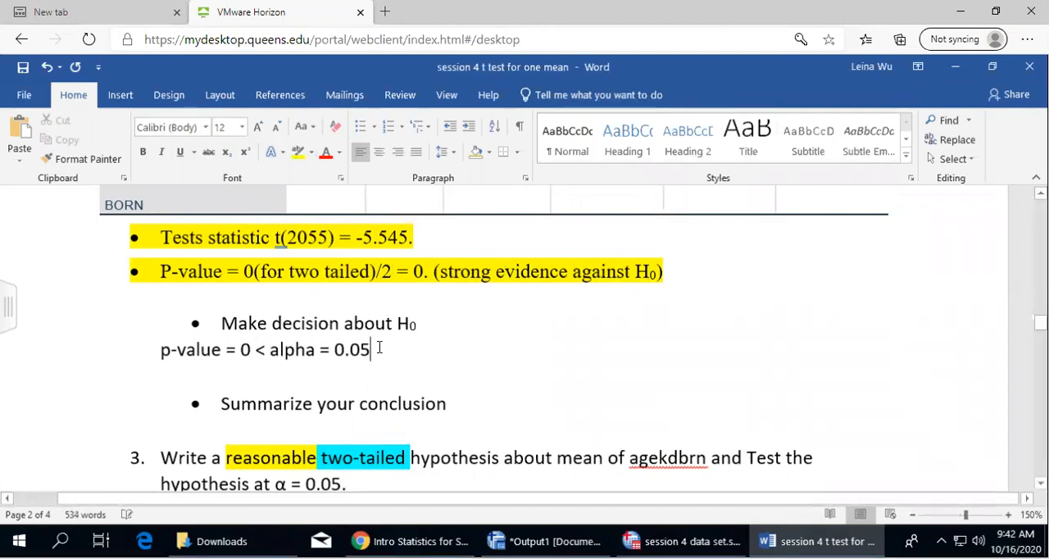
Append ", so we reject H0" to the decision line and make the 0 a subscript
{"action": "type", "text": ", so we"}
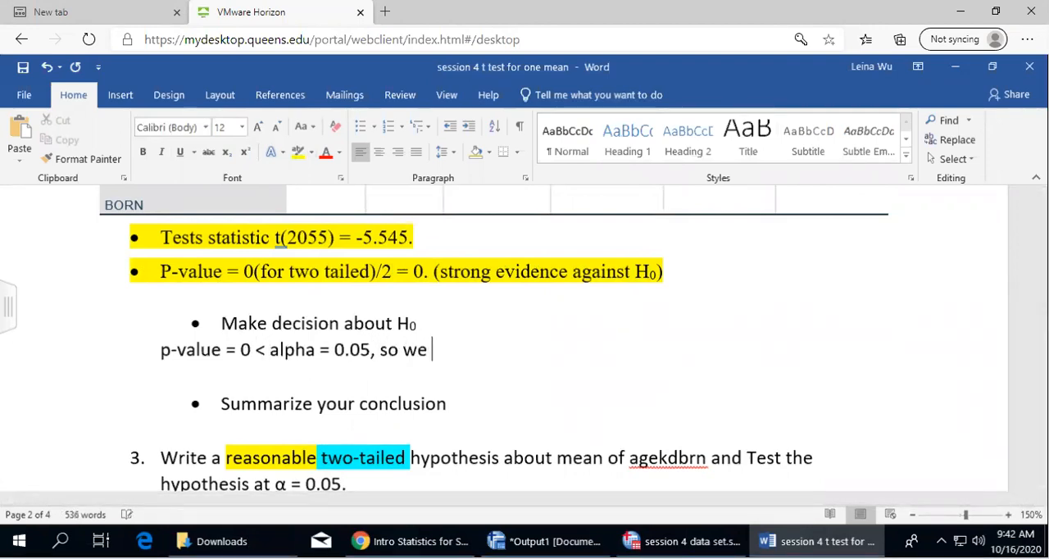
{"action": "type", "text": " reject H0"}
{"action": "left_click_drag", "start_coordinate": [496, 349], "coordinate": [508, 349]}
{"action": "left_click", "coordinate": [298, 152]}
{"action": "left_click", "coordinate": [538, 345]}
{"action": "left_click_drag", "start_coordinate": [497, 349], "coordinate": [508, 349]}
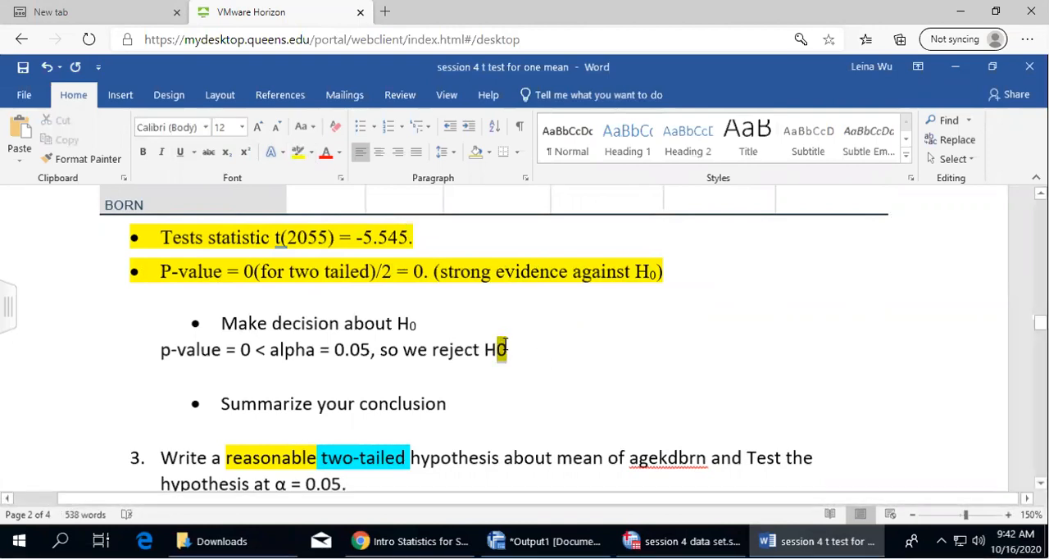
{"action": "left_click", "coordinate": [227, 156]}
{"action": "left_click", "coordinate": [535, 345]}
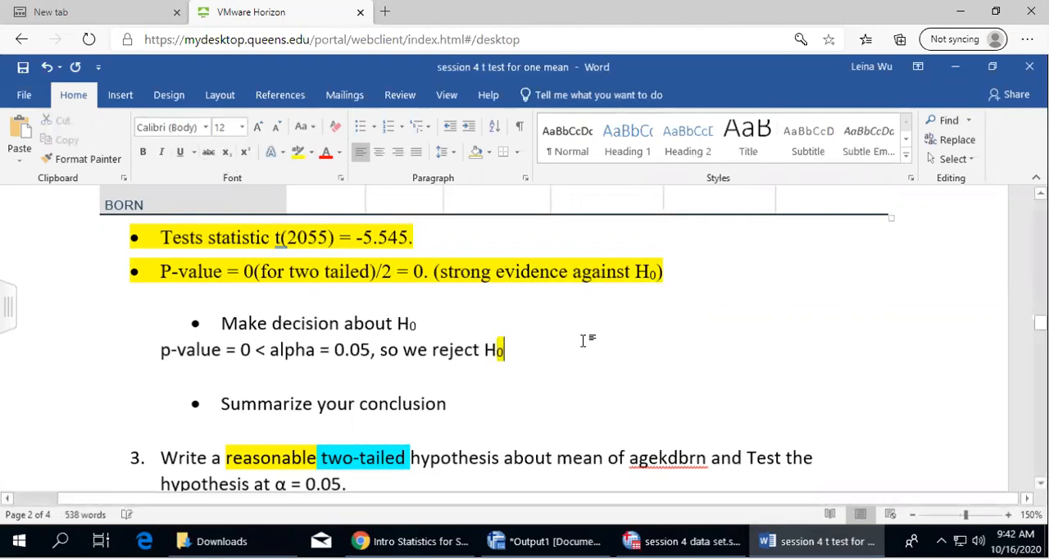
Finish the decision line with "and accept Ha.", using a subscript a, and highlight the whole line in yellow
{"action": "type", "text": "and re"}
{"action": "key", "text": "BackSpace"}
{"action": "key", "text": "BackSpace"}
{"action": "type", "text": "a"}
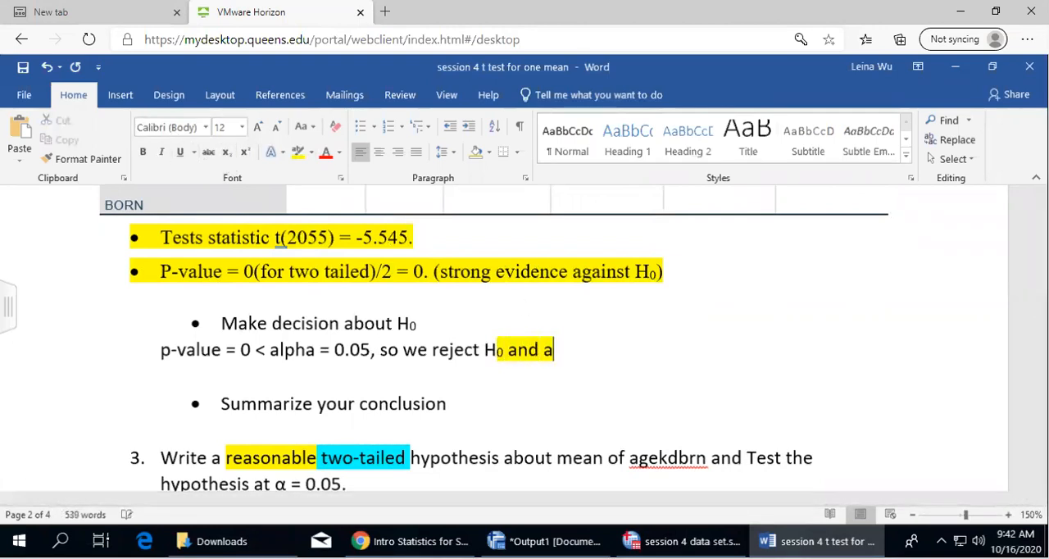
{"action": "type", "text": "ccept Ha."}
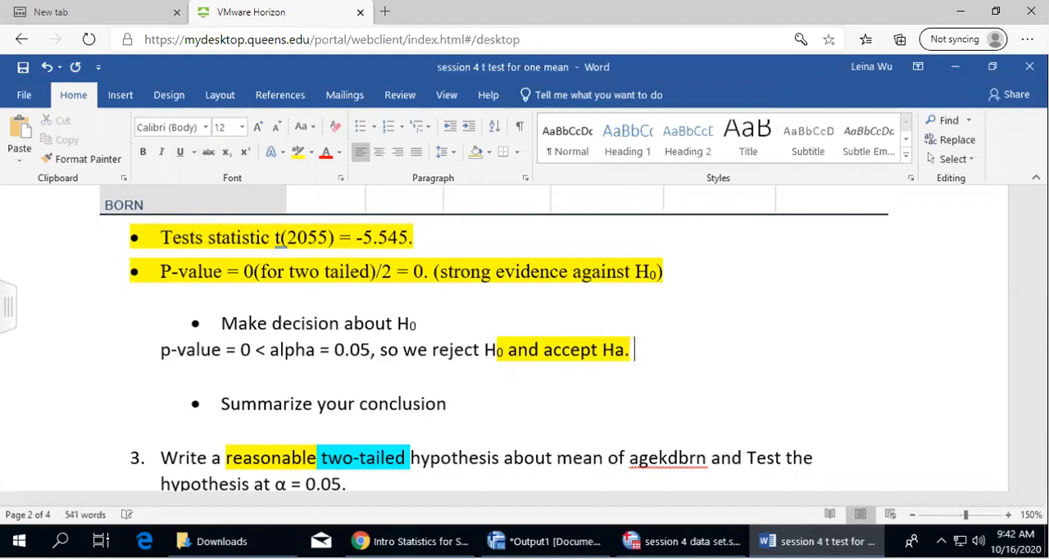
{"action": "left_click_drag", "start_coordinate": [616, 351], "coordinate": [624, 352]}
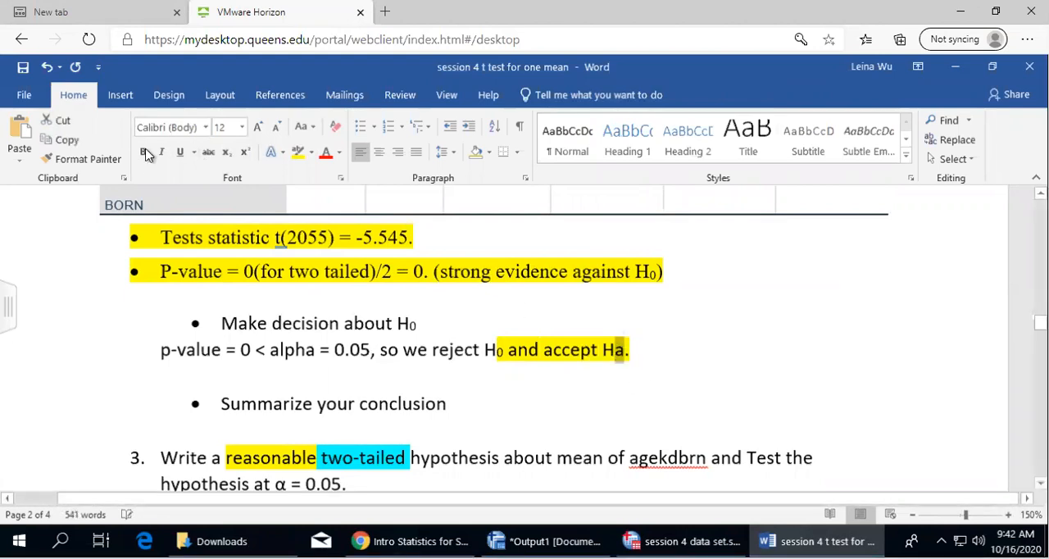
{"action": "left_click", "coordinate": [226, 153]}
{"action": "left_click_drag", "start_coordinate": [656, 349], "coordinate": [149, 339]}
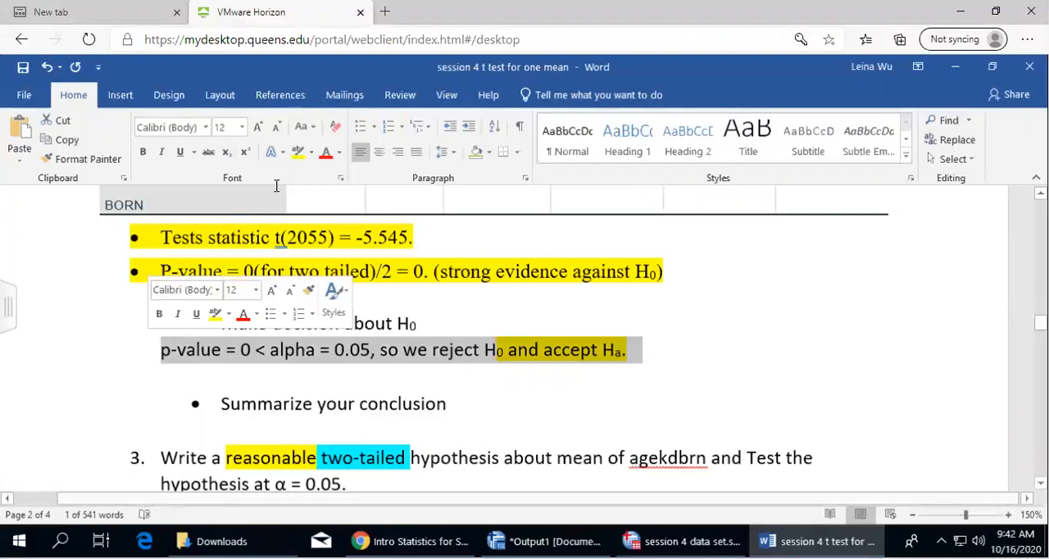
{"action": "left_click", "coordinate": [296, 158]}
Start an unbulleted line under question 2's "Summarize your conclusion" bullet reading "There is sufficient evidence to claim"
{"action": "left_click", "coordinate": [473, 408]}
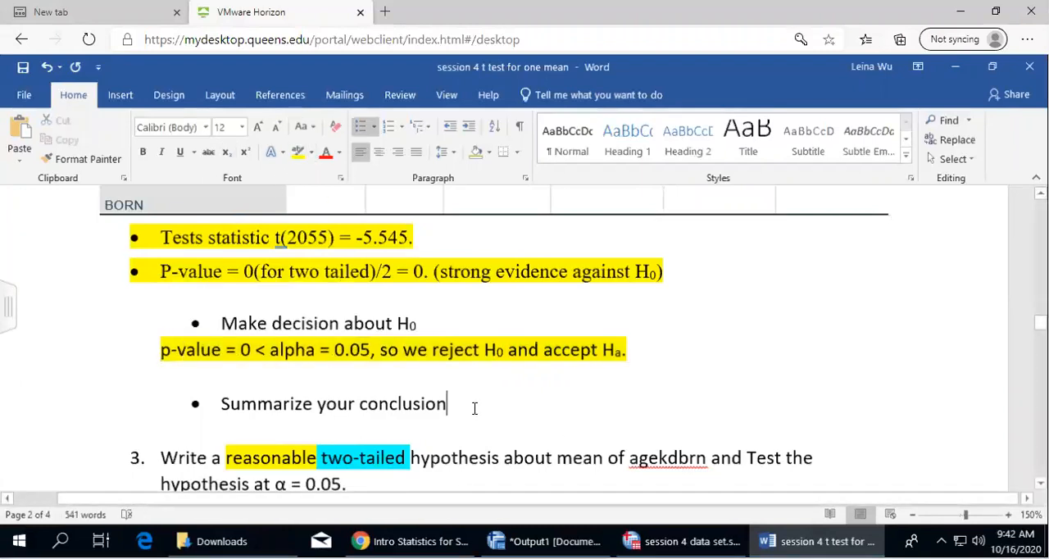
{"action": "key", "text": "Return"}
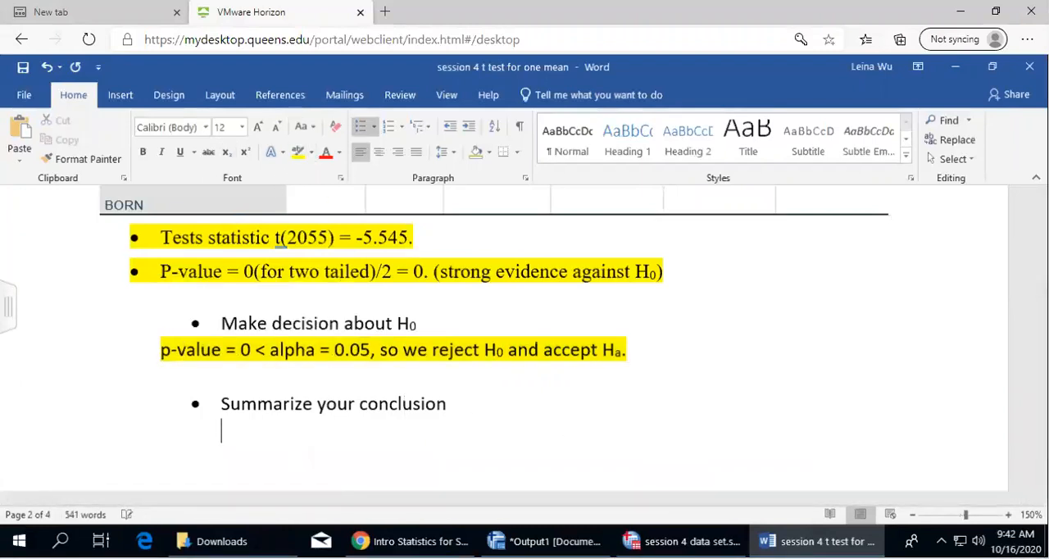
{"action": "key", "text": "Return"}
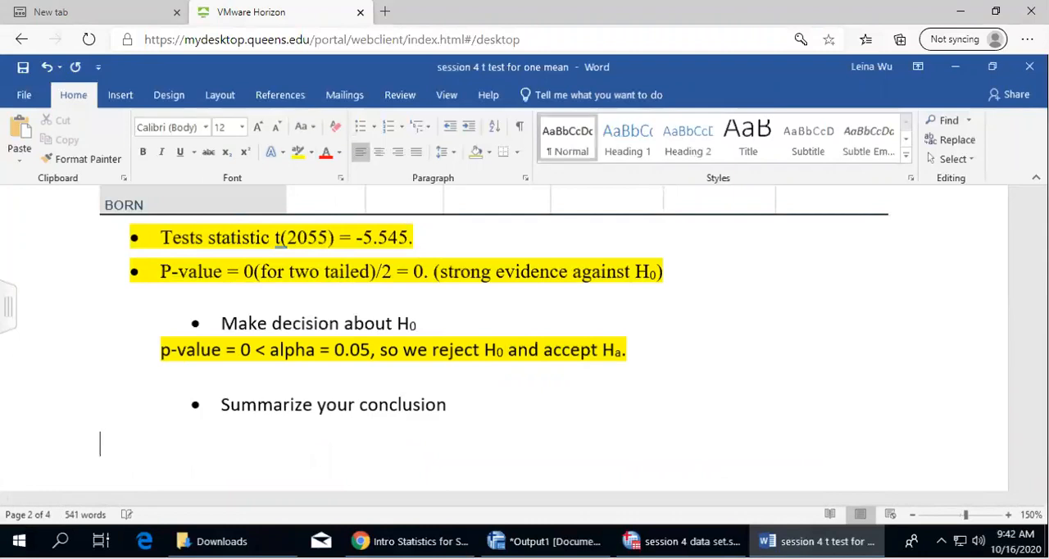
{"action": "type", "text": "There"}
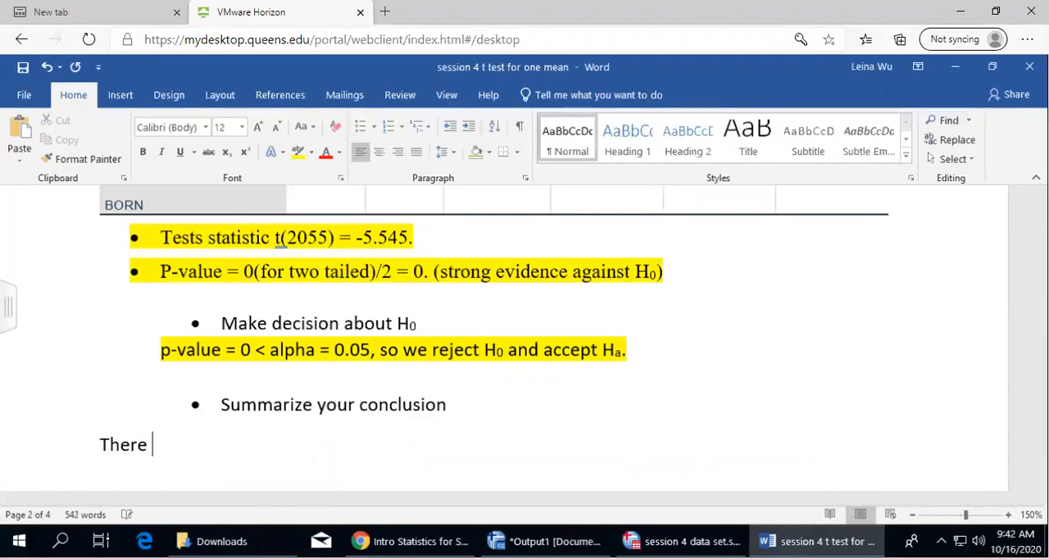
{"action": "type", "text": " is sufficient evidence to cka"}
{"action": "key", "text": "BackSpace"}
{"action": "key", "text": "BackSpace"}
{"action": "type", "text": "laim, tha"}
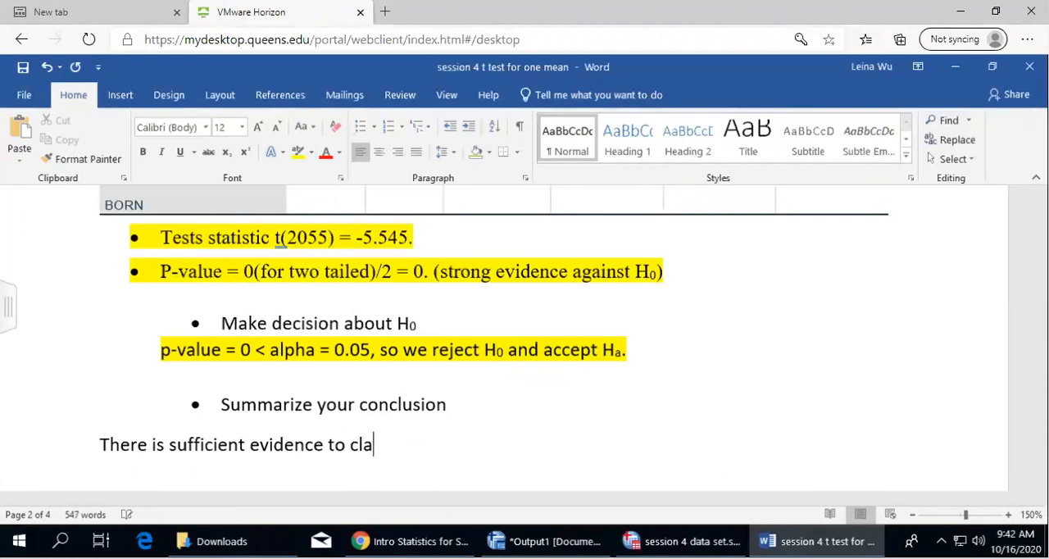
Continue the conclusion line with "that at alph ="
{"action": "key", "text": "BackSpace"}
{"action": "key", "text": "BackSpace"}
{"action": "key", "text": "BackSpace"}
{"action": "key", "text": "BackSpace"}
{"action": "key", "text": "BackSpace"}
{"action": "key", "text": "BackSpace"}
{"action": "type", "text": "ta"}
{"action": "key", "text": "BackSpace"}
{"action": "key", "text": "BackSpace"}
{"action": "key", "text": "BackSpace"}
{"action": "type", "text": "m that at alph ="}
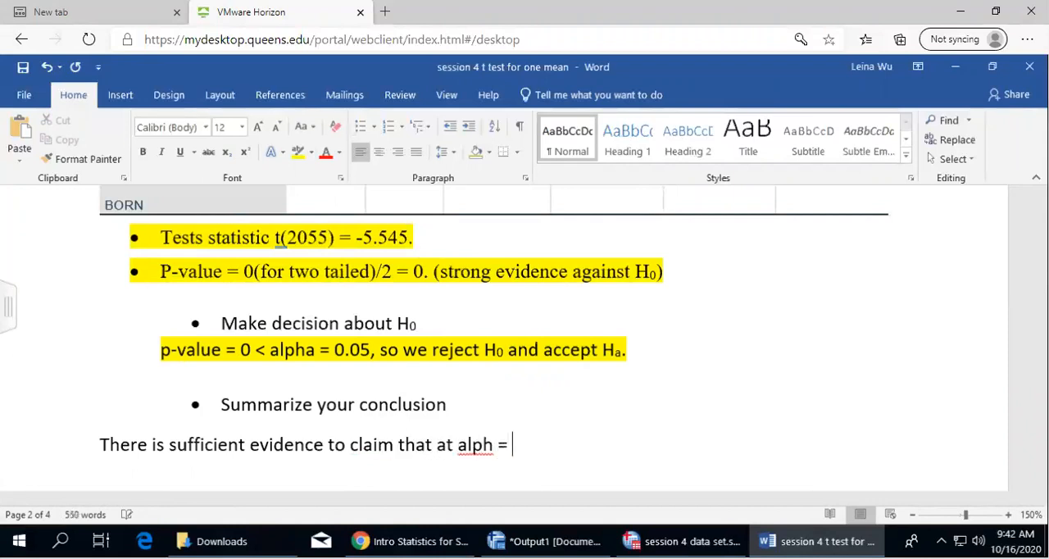
Replace "alph" in the conclusion line with the α symbol and enter 0.05 after the equals sign
{"action": "key", "text": "BackSpace"}
{"action": "key", "text": "BackSpace"}
{"action": "key", "text": "BackSpace"}
{"action": "key", "text": "BackSpace"}
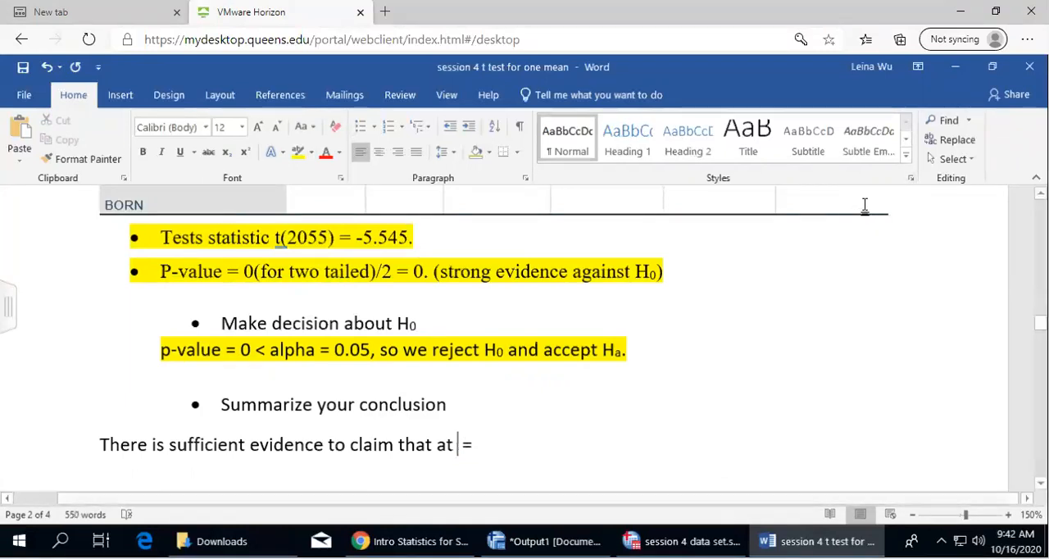
{"action": "left_click", "coordinate": [119, 95]}
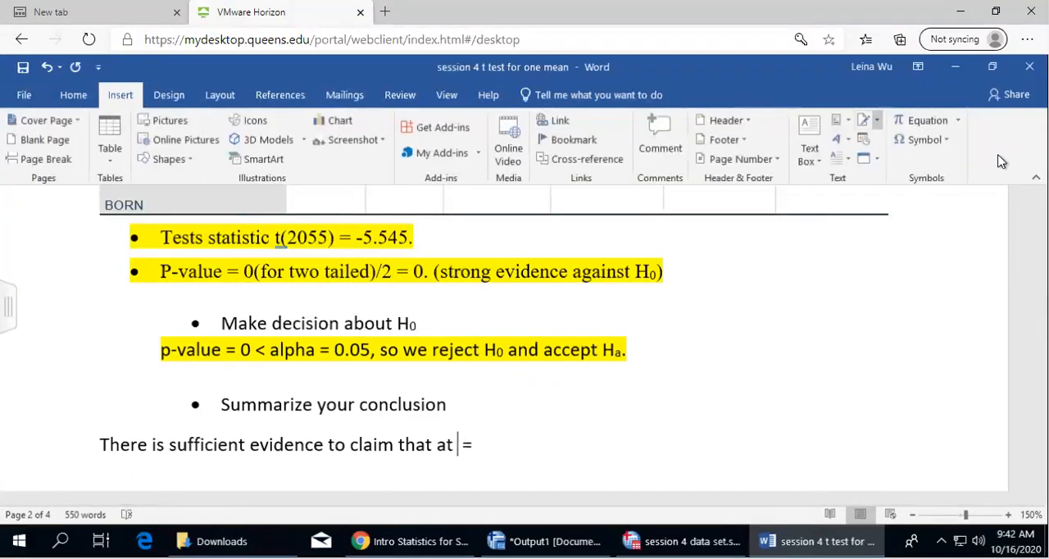
{"action": "left_click", "coordinate": [924, 140]}
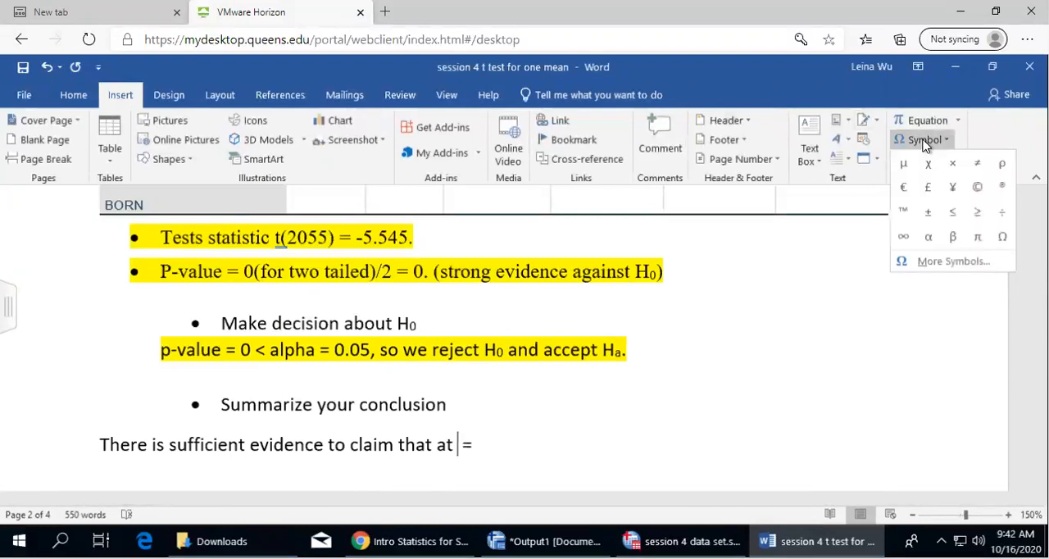
{"action": "left_click", "coordinate": [927, 236]}
{"action": "left_click", "coordinate": [526, 444]}
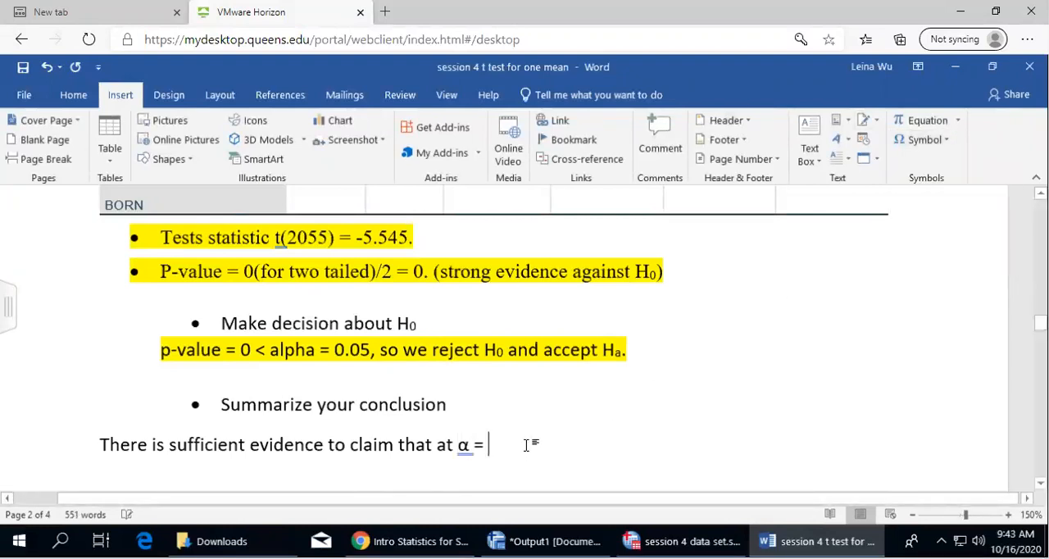
{"action": "type", "text": "0.05"}
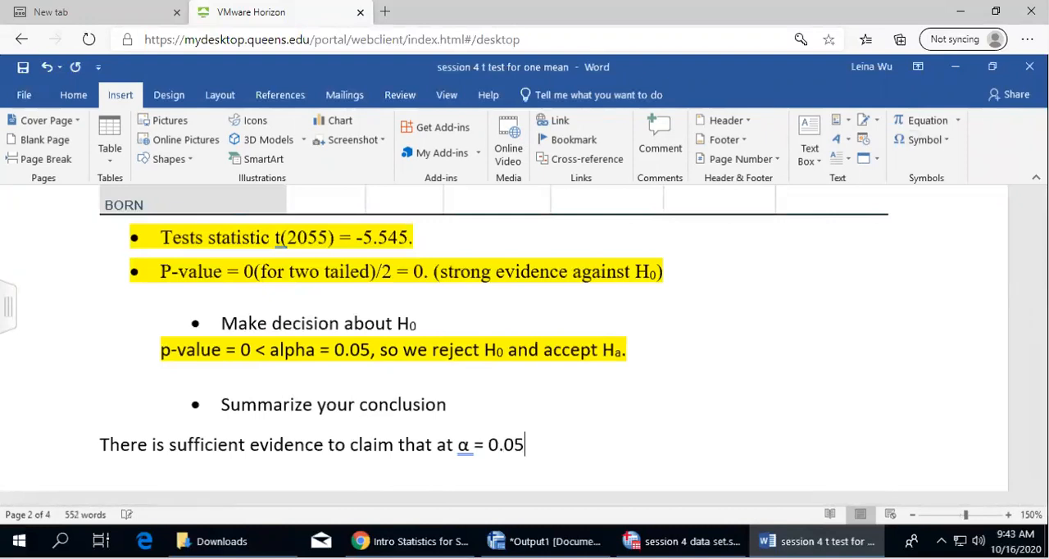
Add a comma before "at α" in the conclusion line and append ", that" after 0.05
{"action": "left_click", "coordinate": [440, 444]}
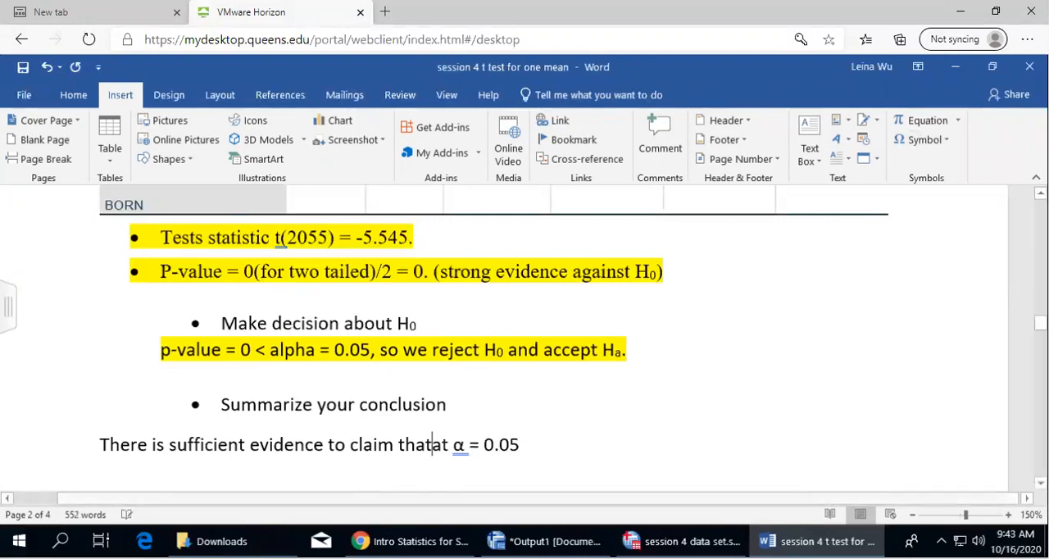
{"action": "type", "text": ","}
{"action": "left_click", "coordinate": [555, 449]}
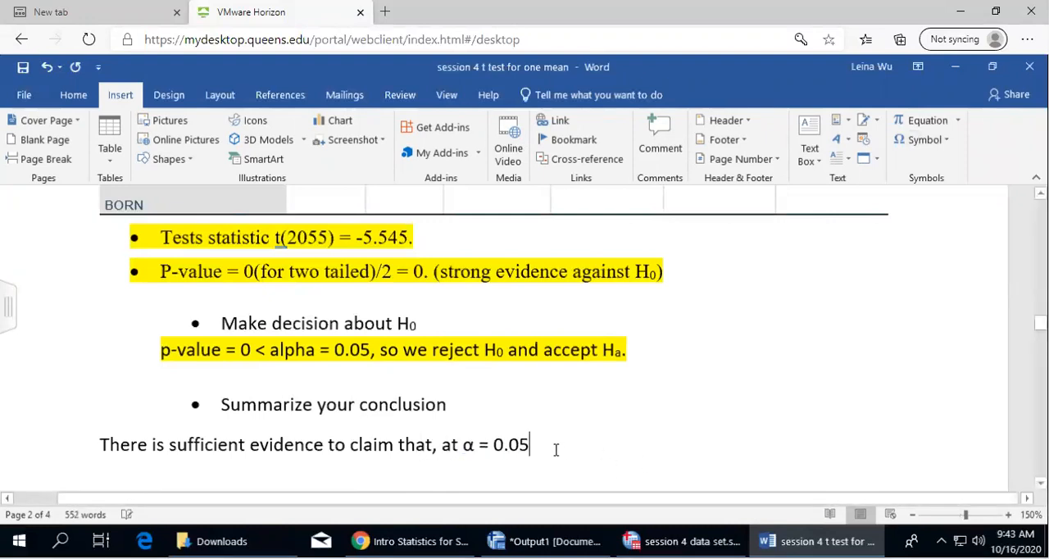
{"action": "type", "text": ", that"}
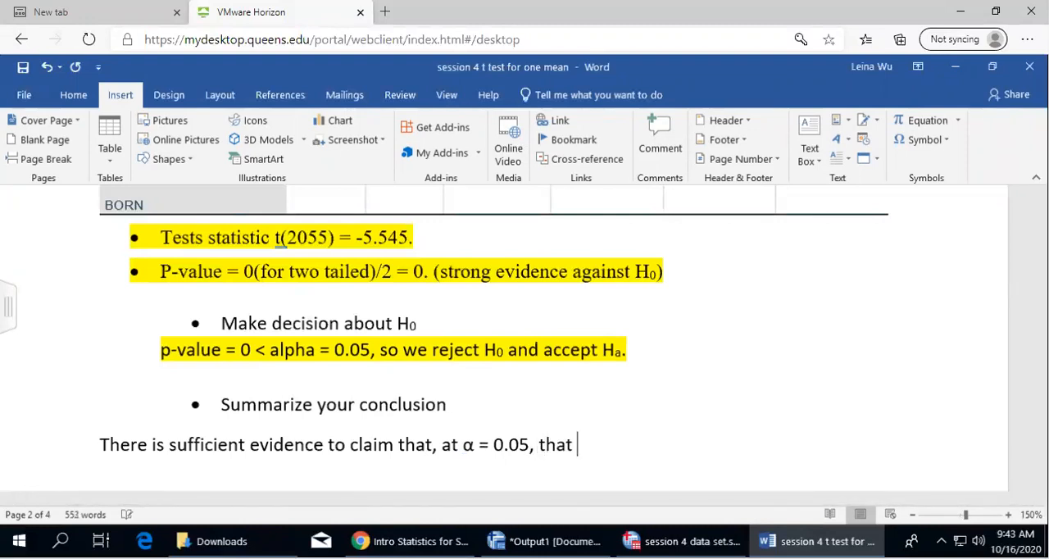
{"action": "left_click_drag", "start_coordinate": [99, 442], "coordinate": [622, 442]}
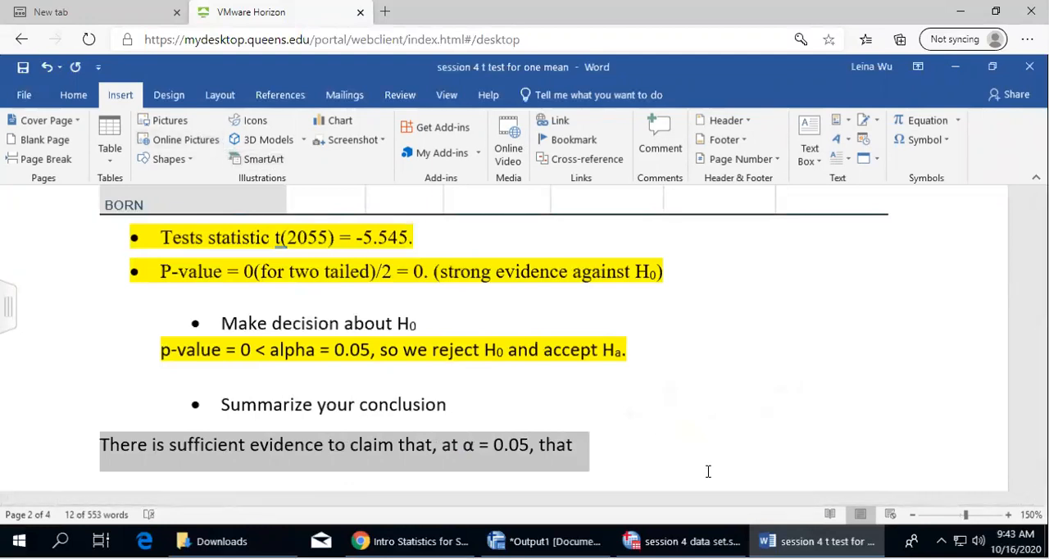
{"action": "left_click", "coordinate": [586, 440]}
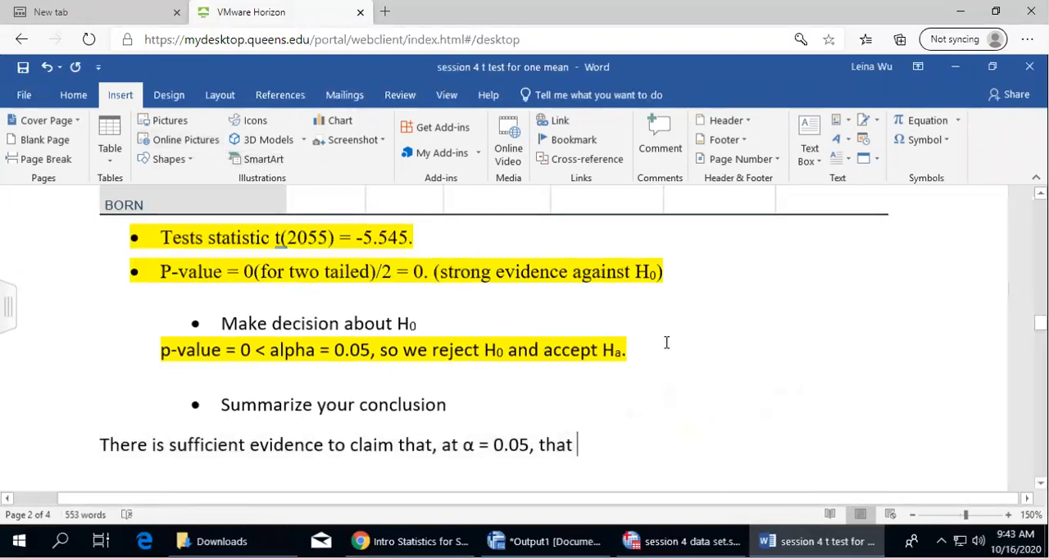
{"action": "scroll", "coordinate": [667, 341], "scroll_direction": "up", "scroll_amount": 10}
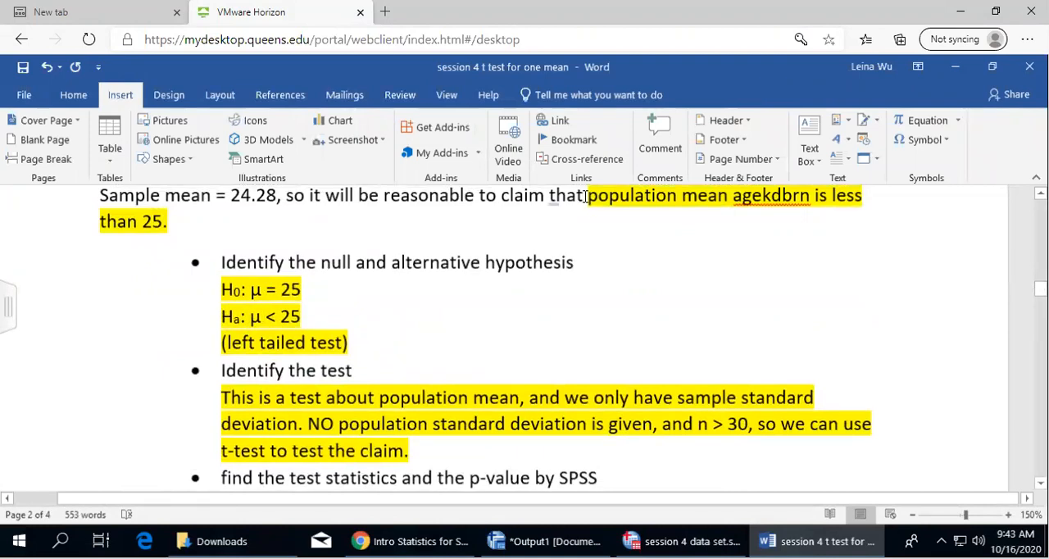
{"action": "left_click_drag", "start_coordinate": [585, 199], "coordinate": [775, 209]}
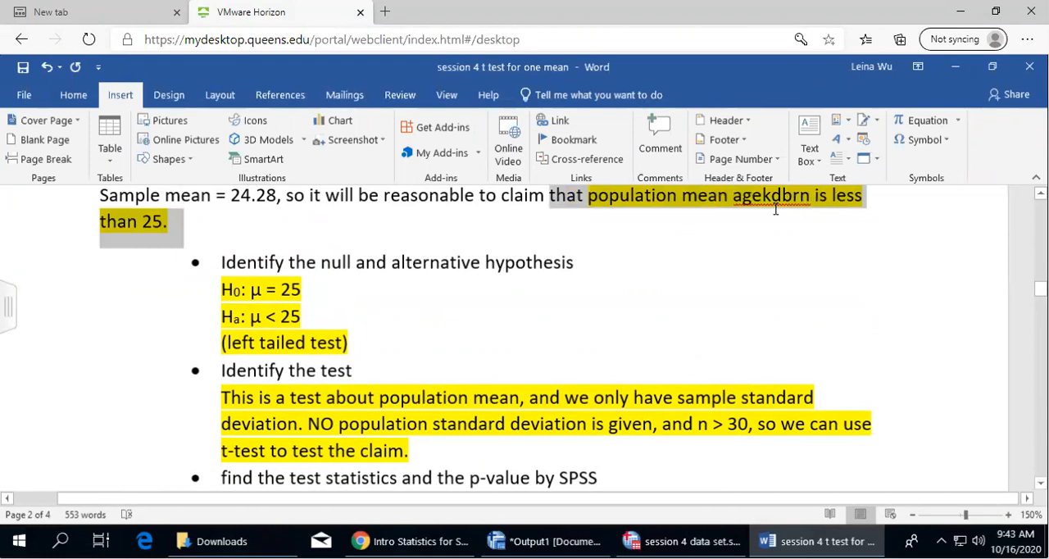
{"action": "right_click", "coordinate": [725, 200]}
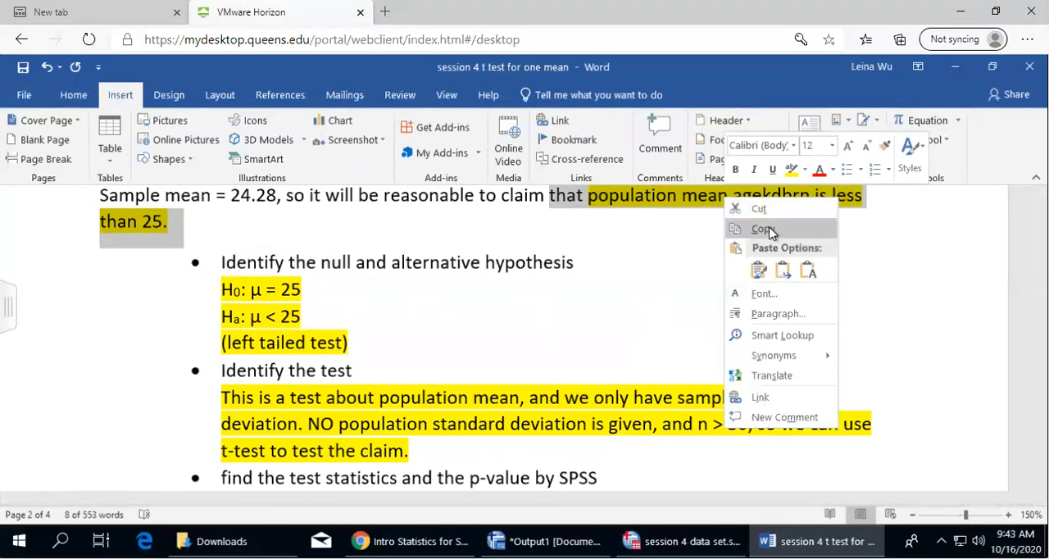
{"action": "left_click", "coordinate": [765, 229]}
{"action": "scroll", "coordinate": [644, 385], "scroll_direction": "down", "scroll_amount": 10}
{"action": "scroll", "coordinate": [647, 385], "scroll_direction": "down", "scroll_amount": 2}
{"action": "scroll", "coordinate": [623, 313], "scroll_direction": "up", "scroll_amount": 2}
{"action": "left_click", "coordinate": [632, 290]}
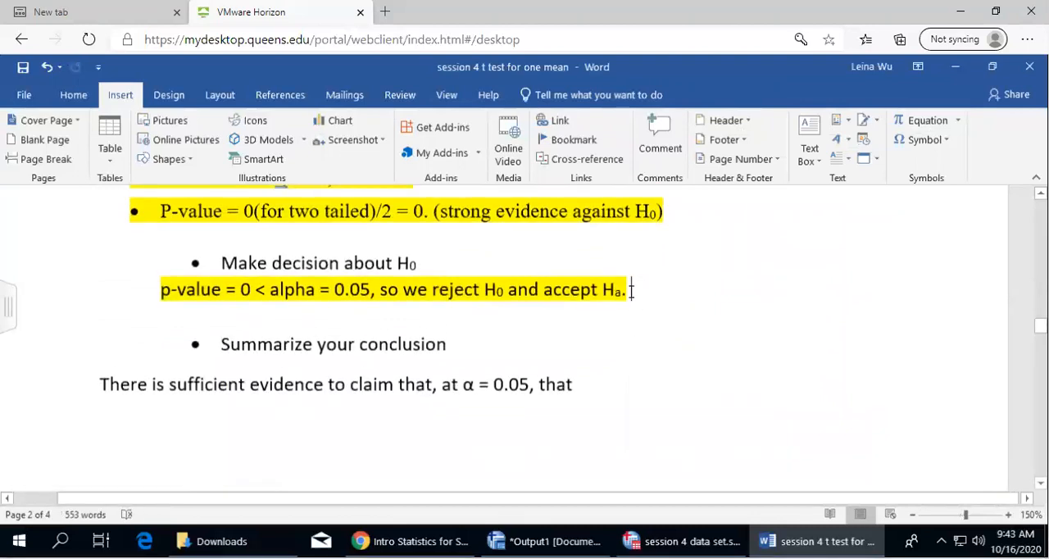
{"action": "left_click", "coordinate": [597, 391]}
{"action": "type", "text": "v"}
{"action": "key", "text": "BackSpace"}
{"action": "scroll", "coordinate": [647, 385], "scroll_direction": "down", "scroll_amount": 5}
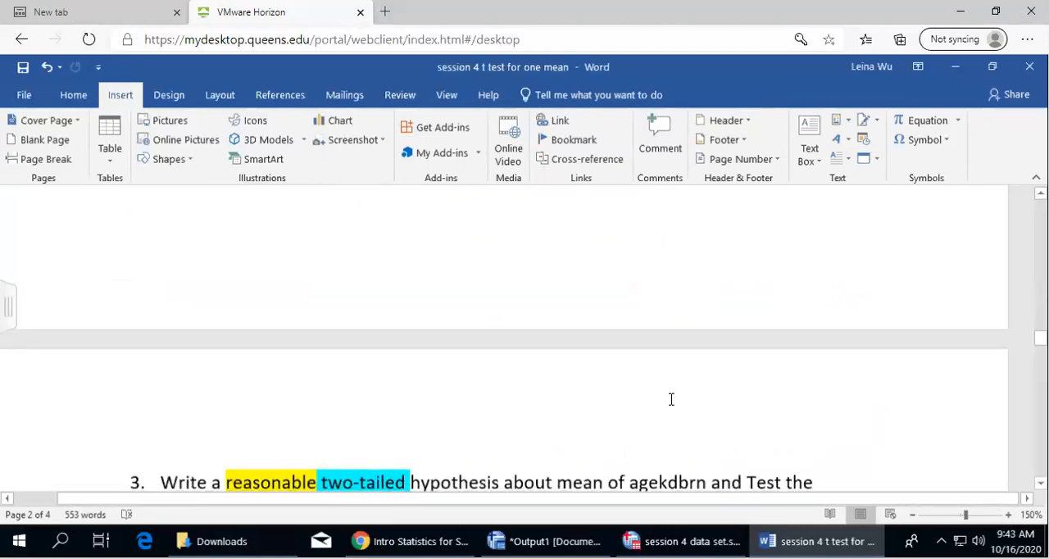
{"action": "scroll", "coordinate": [671, 399], "scroll_direction": "up", "scroll_amount": 5}
Extend the conclusion line with "the population mean age when"
{"action": "type", "text": "the po"}
{"action": "type", "text": "pualtin"}
{"action": "key", "text": "BackSpace"}
{"action": "key", "text": "BackSpace"}
{"action": "key", "text": "BackSpace"}
{"action": "key", "text": "BackSpace"}
{"action": "key", "text": "BackSpace"}
{"action": "type", "text": "lation mean "}
{"action": "type", "text": "age when "}
{"action": "type", "text": "f"}
{"action": "key", "text": "BackSpace"}
Finish the conclusion with "first child born is less than 25. P-value = 0."
{"action": "left_click", "coordinate": [620, 384]}
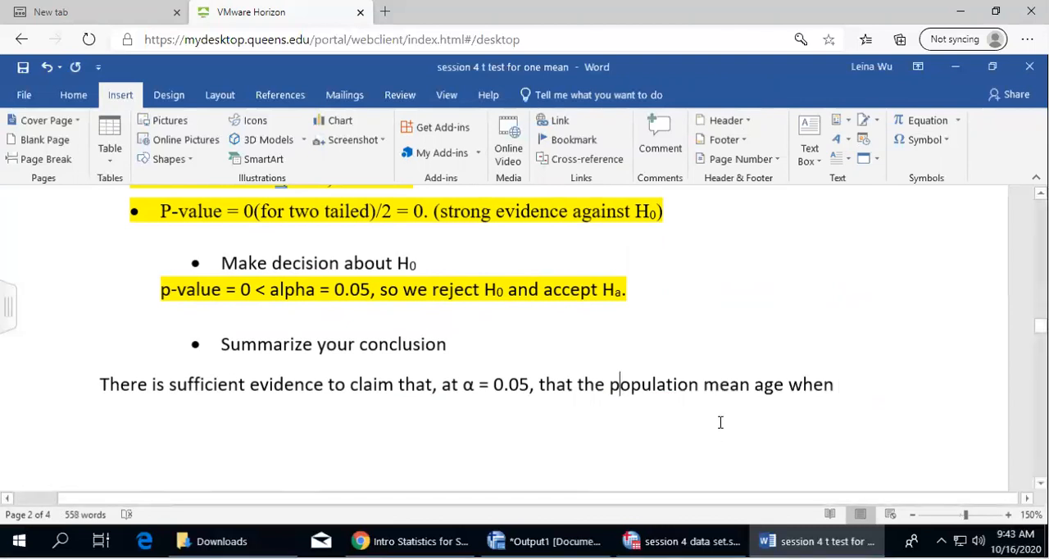
{"action": "left_click", "coordinate": [842, 385]}
{"action": "type", "text": "fi"}
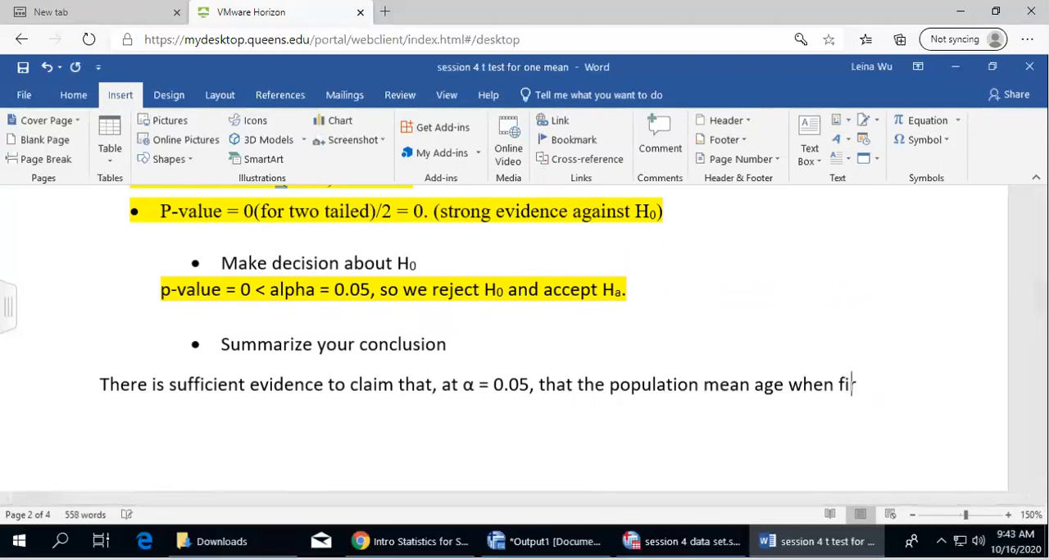
{"action": "type", "text": "rst child born is less tha"}
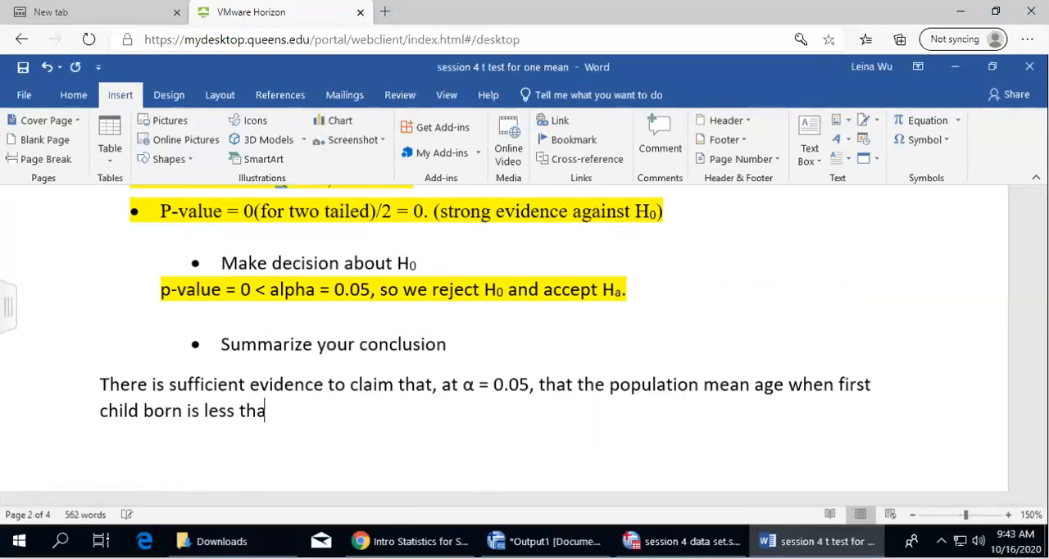
{"action": "type", "text": "n 25. p"}
{"action": "type", "text": "-va;ue"}
{"action": "key", "text": "BackSpace"}
{"action": "key", "text": "BackSpace"}
{"action": "key", "text": "BackSpace"}
{"action": "key", "text": "BackSpace"}
{"action": "type", "text": "alue"}
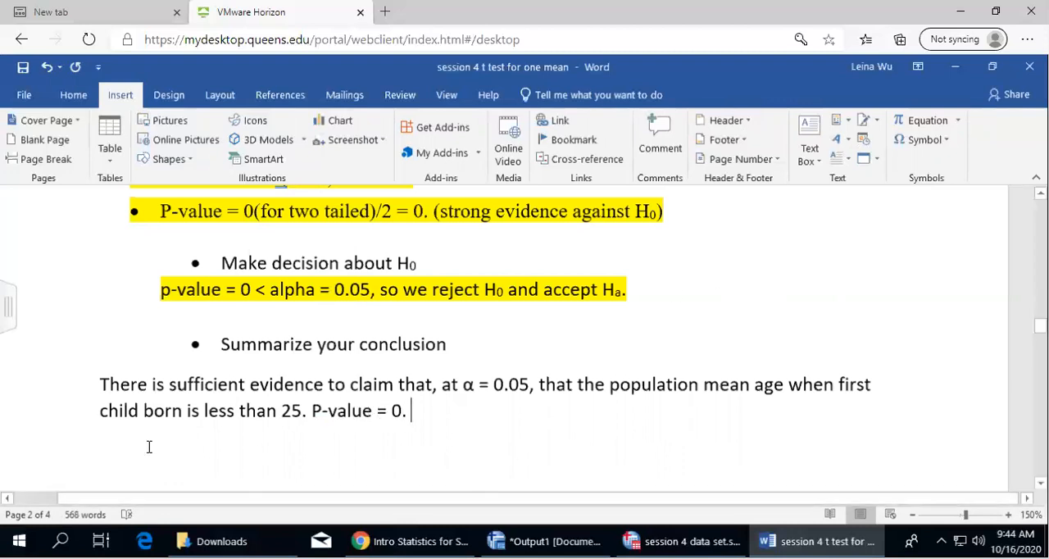
Highlight the whole two-line conclusion in yellow
{"action": "left_click_drag", "start_coordinate": [99, 380], "coordinate": [449, 414]}
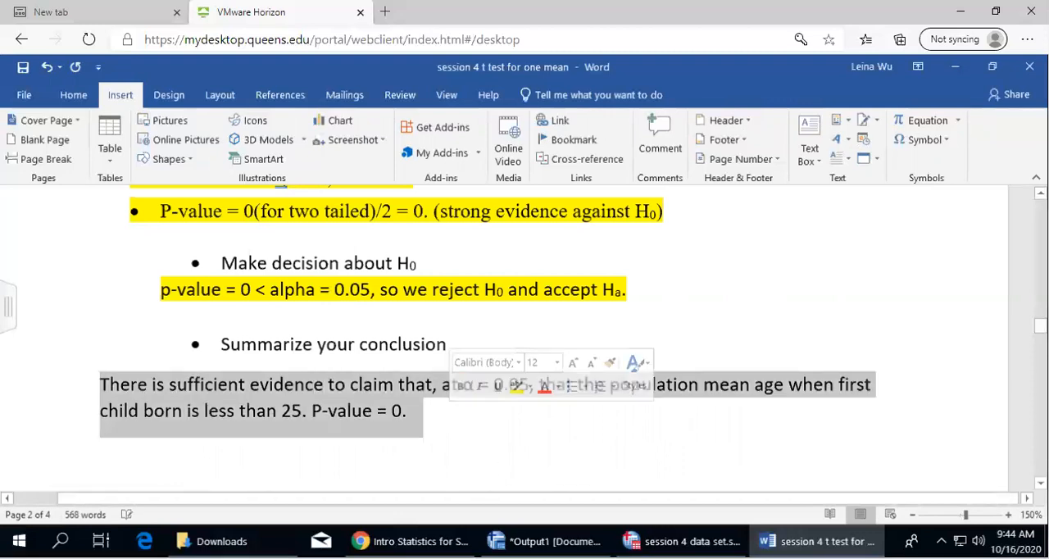
{"action": "left_click", "coordinate": [73, 95]}
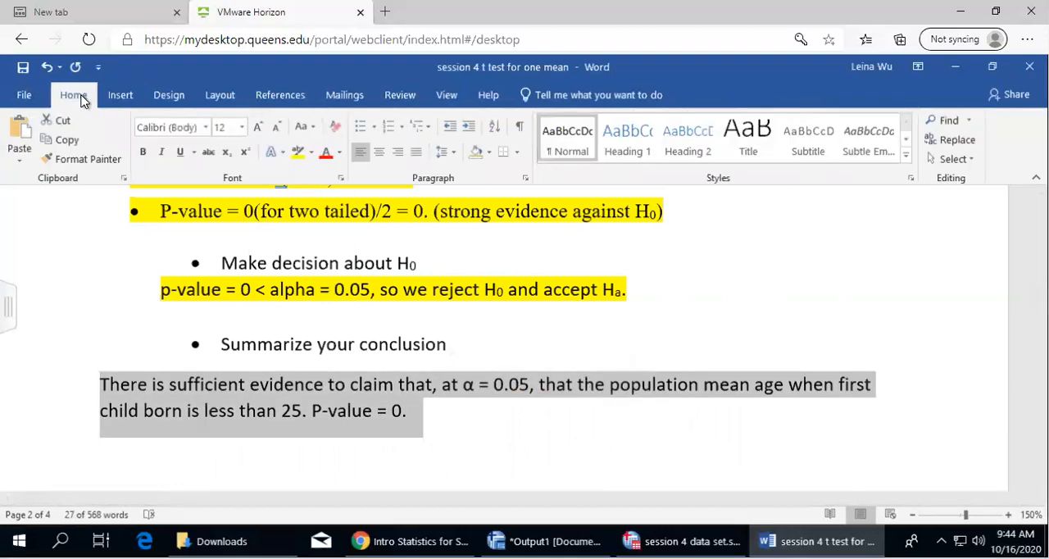
{"action": "left_click", "coordinate": [298, 153]}
{"action": "left_click", "coordinate": [499, 426]}
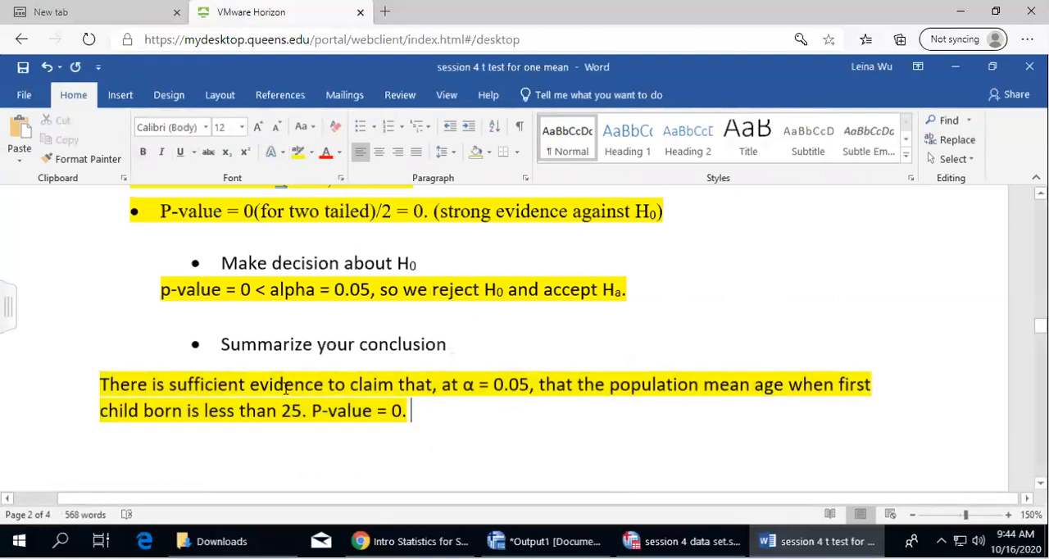
Highlight "sufficient evidence" and "the population mean age when first child born is less than 25" in green within the conclusion
{"action": "left_click_drag", "start_coordinate": [169, 383], "coordinate": [324, 385]}
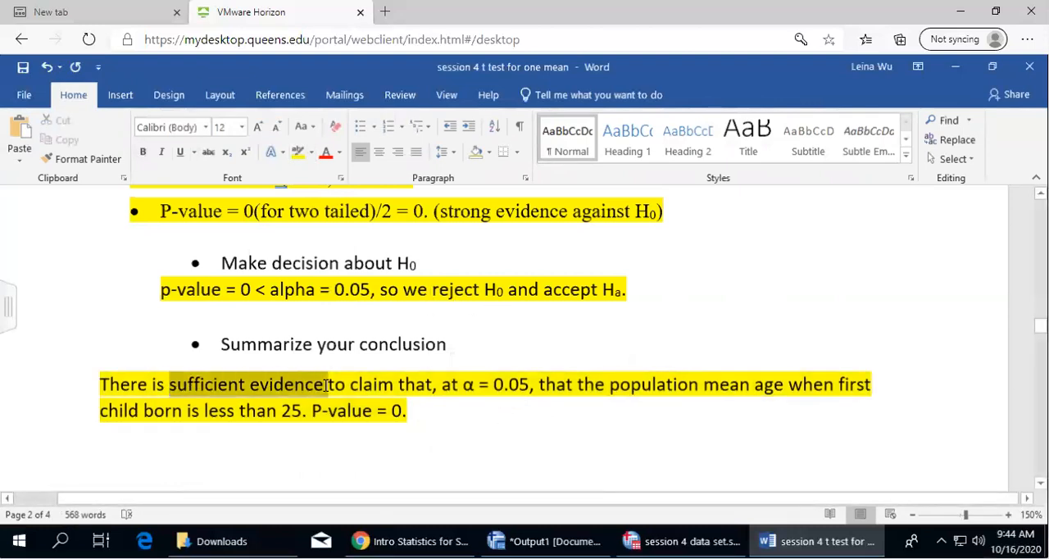
{"action": "left_click", "coordinate": [309, 152]}
{"action": "left_click", "coordinate": [321, 171]}
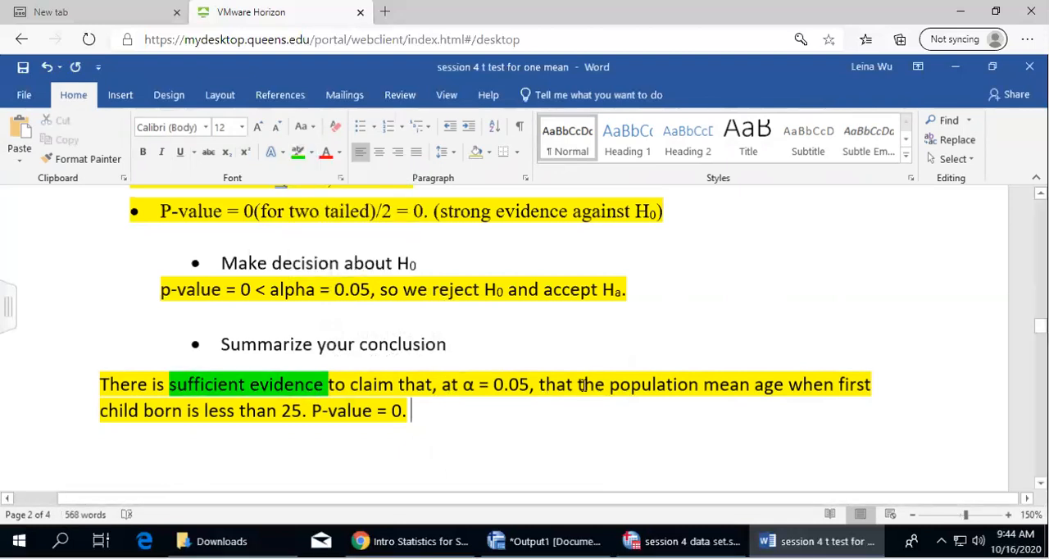
{"action": "left_click_drag", "start_coordinate": [581, 385], "coordinate": [303, 409]}
{"action": "left_click", "coordinate": [298, 153]}
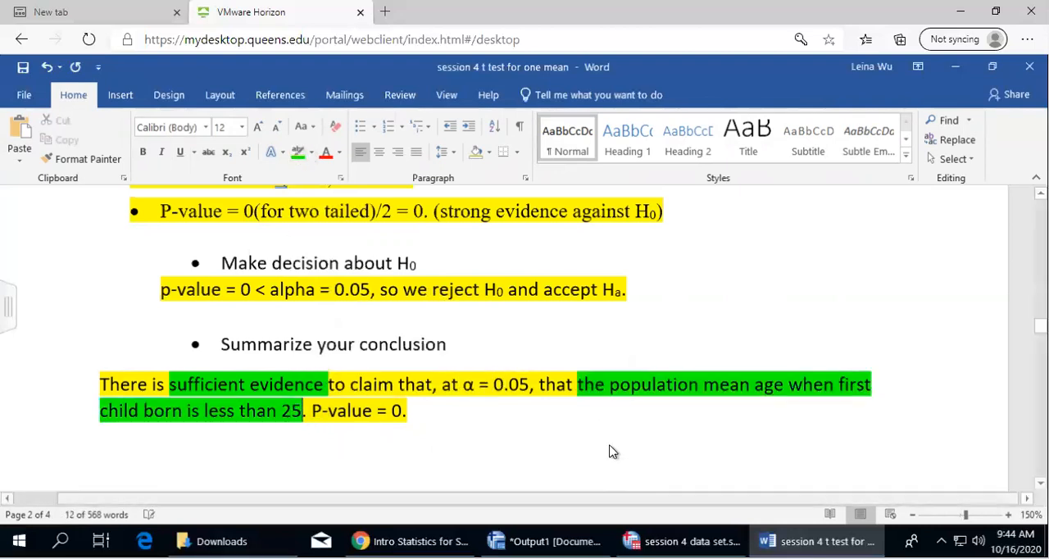
{"action": "left_click", "coordinate": [591, 449]}
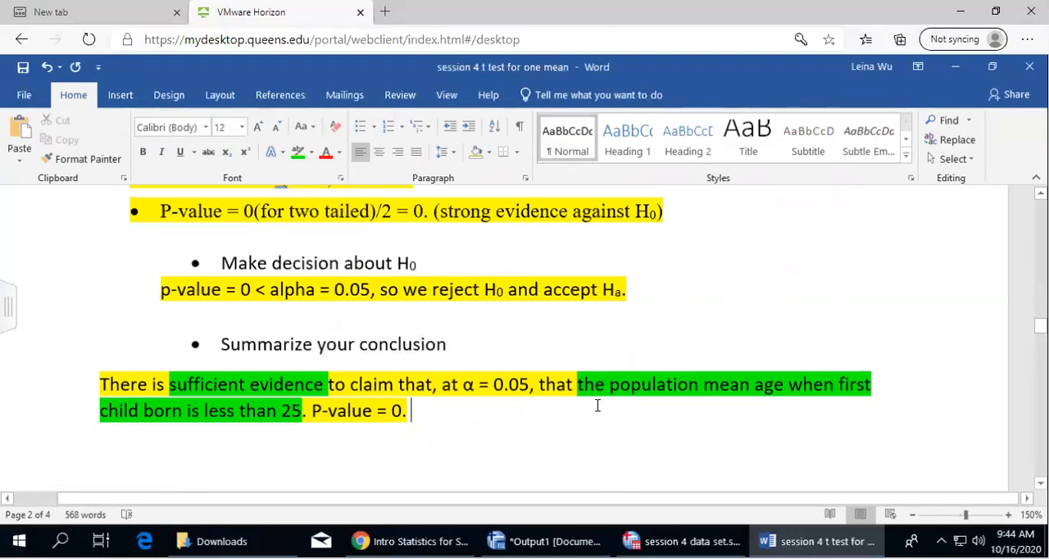
Review question 3's two-tailed hypothesis task and look back at question 2's claim and hypotheses
{"action": "left_click", "coordinate": [573, 268]}
{"action": "scroll", "coordinate": [670, 312], "scroll_direction": "down", "scroll_amount": 10}
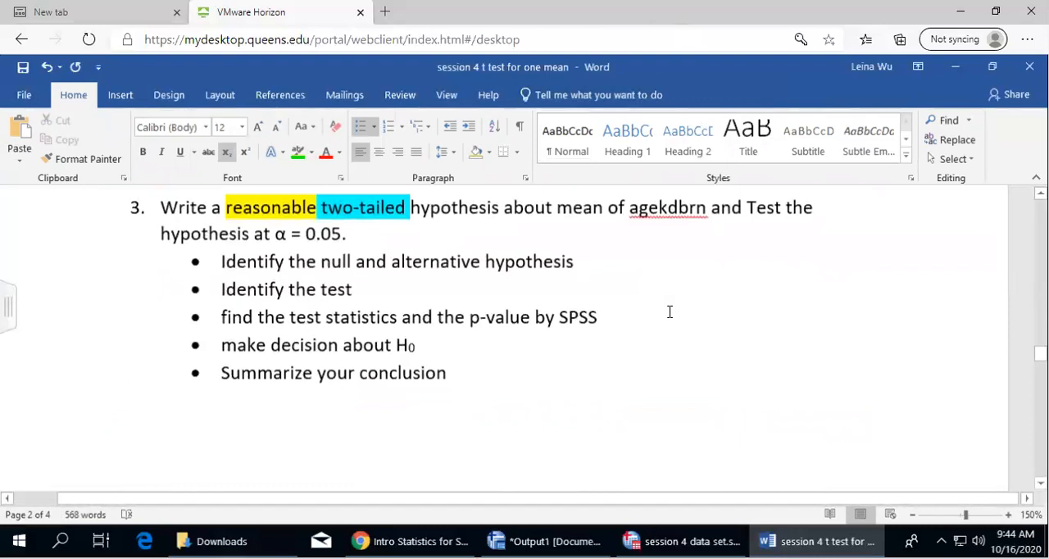
{"action": "scroll", "coordinate": [670, 311], "scroll_direction": "up", "scroll_amount": 2}
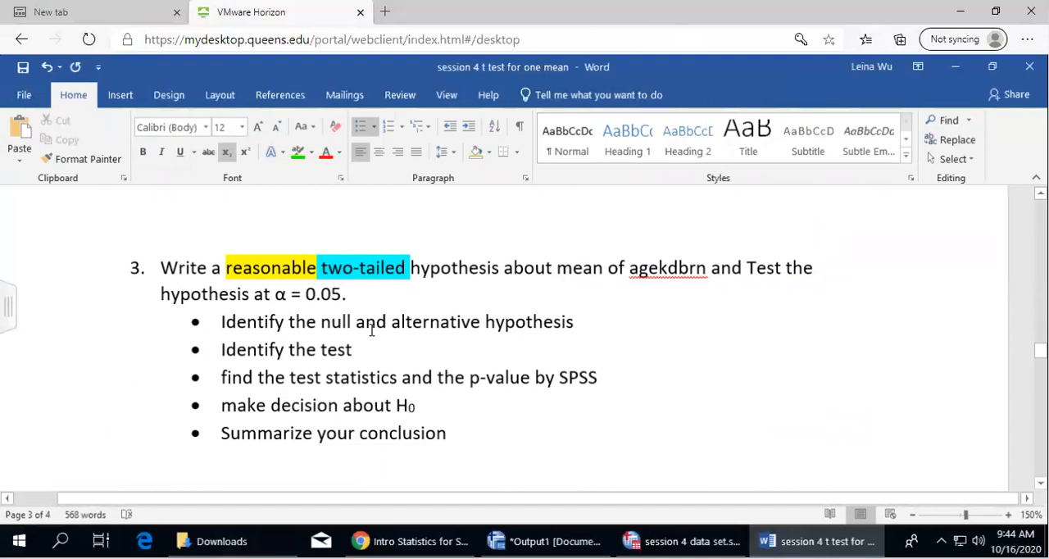
{"action": "scroll", "coordinate": [371, 329], "scroll_direction": "up", "scroll_amount": 20}
{"action": "scroll", "coordinate": [369, 331], "scroll_direction": "up", "scroll_amount": 3}
{"action": "scroll", "coordinate": [330, 323], "scroll_direction": "down", "scroll_amount": 6}
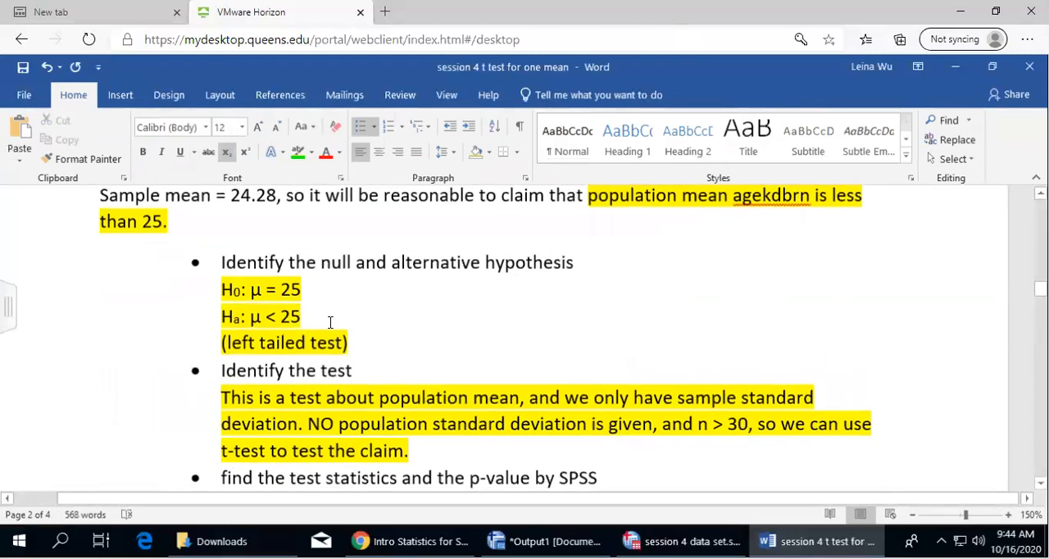
Copy question 2's claim sentence about the sample mean and the population mean agekdbrn
{"action": "scroll", "coordinate": [330, 323], "scroll_direction": "up", "scroll_amount": 3}
{"action": "triple_click", "coordinate": [197, 341]}
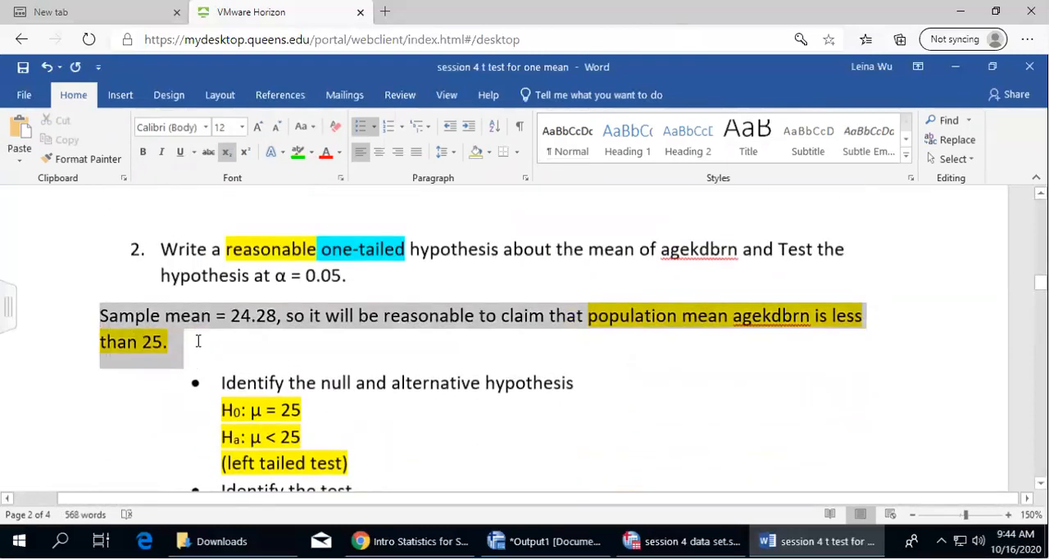
{"action": "right_click", "coordinate": [137, 343]}
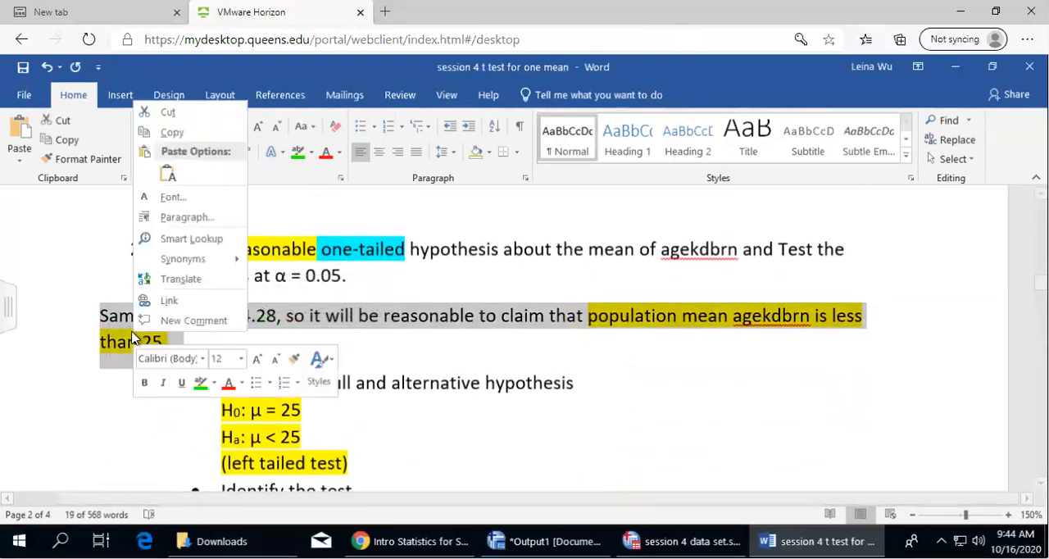
{"action": "left_click", "coordinate": [175, 133]}
Paste the copied claim on a new line below question 3's text and remove its list number
{"action": "scroll", "coordinate": [554, 356], "scroll_direction": "down", "scroll_amount": 15}
{"action": "scroll", "coordinate": [545, 375], "scroll_direction": "down", "scroll_amount": 6}
{"action": "scroll", "coordinate": [492, 376], "scroll_direction": "up", "scroll_amount": 3}
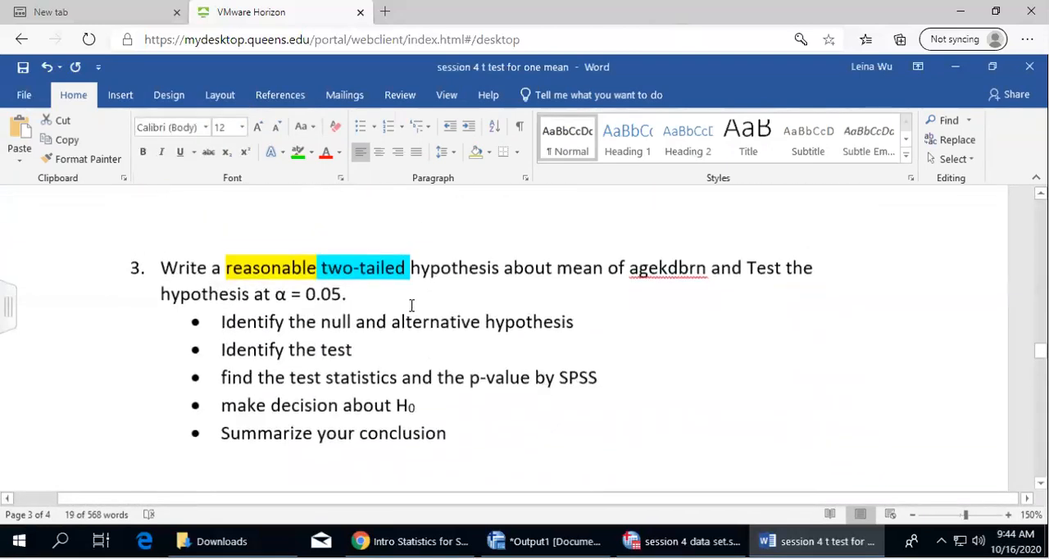
{"action": "left_click", "coordinate": [412, 298]}
{"action": "key", "text": "Return"}
{"action": "key", "text": "BackSpace"}
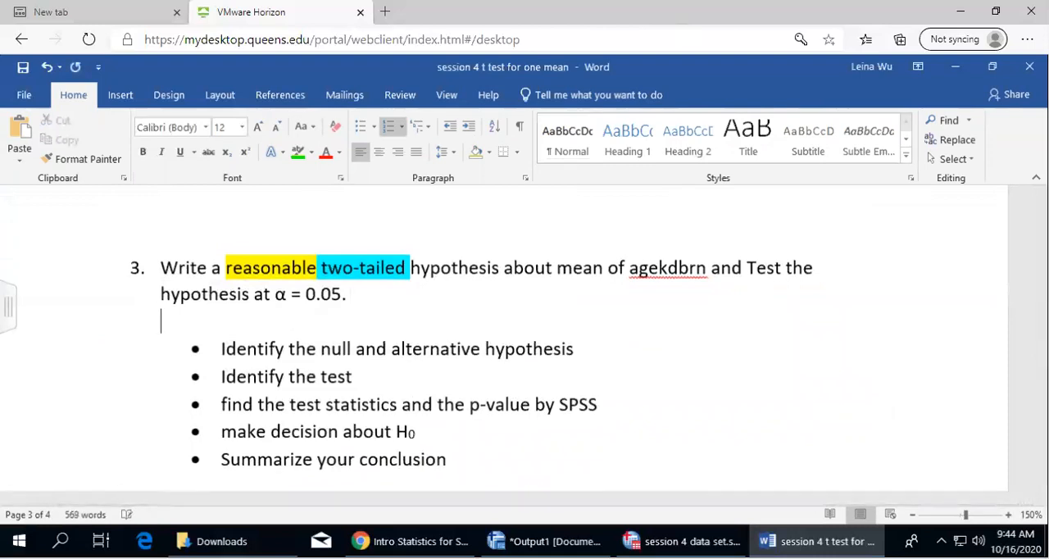
{"action": "key", "text": "ctrl+v"}
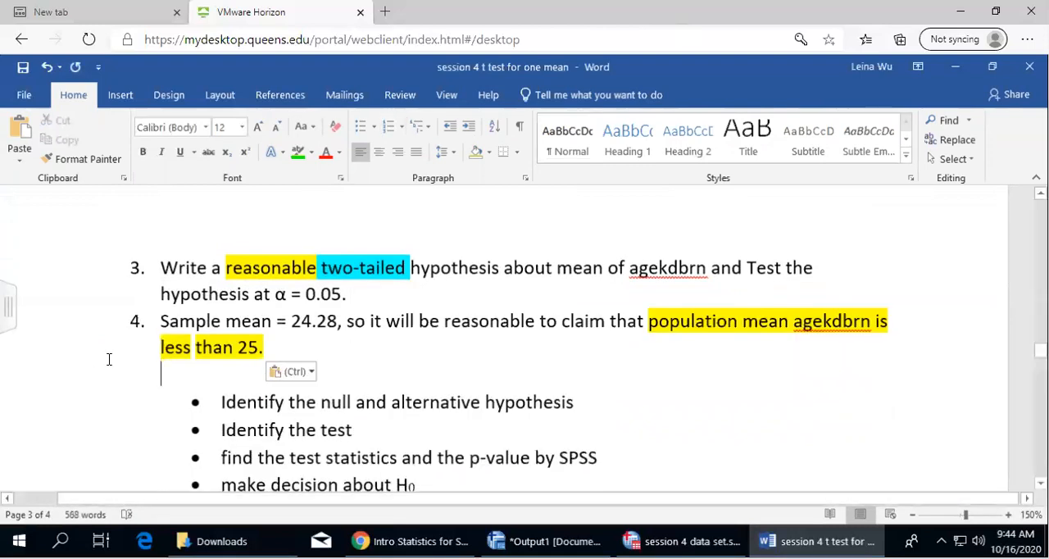
{"action": "left_click", "coordinate": [157, 313]}
{"action": "key", "text": "BackSpace"}
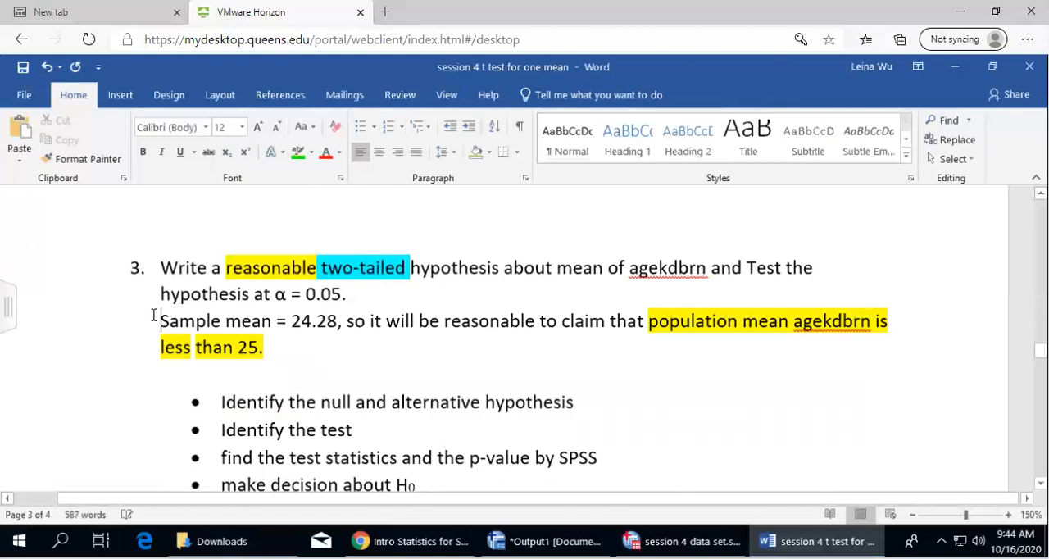
Replace "less than 25" with "24" in question 3's claim
{"action": "left_click_drag", "start_coordinate": [153, 318], "coordinate": [286, 346]}
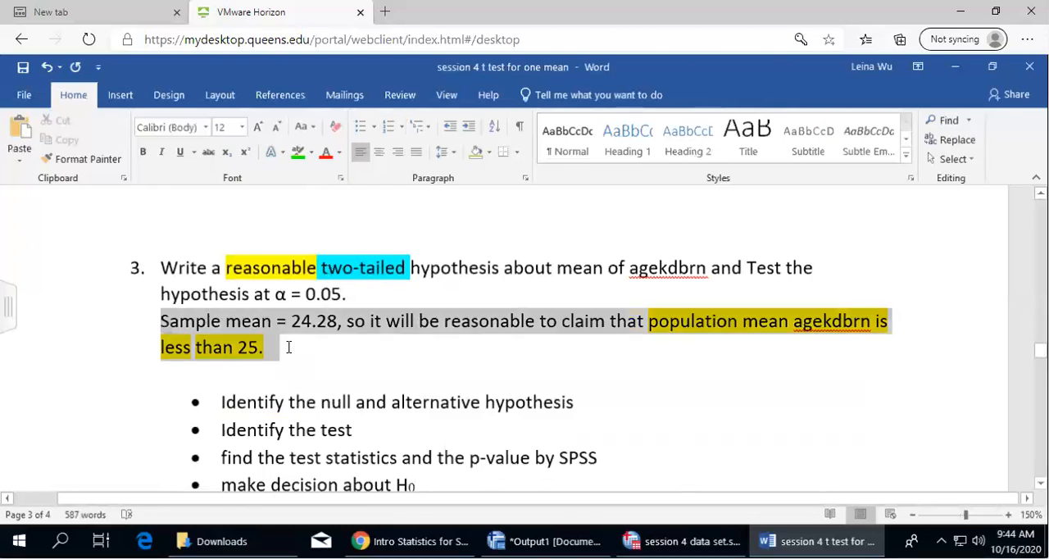
{"action": "left_click", "coordinate": [321, 364]}
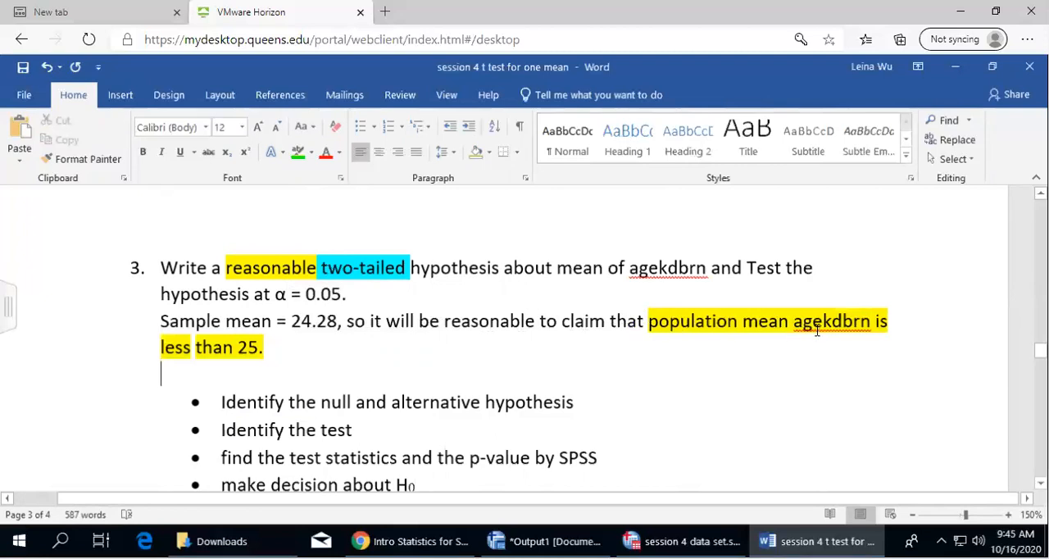
{"action": "left_click_drag", "start_coordinate": [162, 346], "coordinate": [262, 347]}
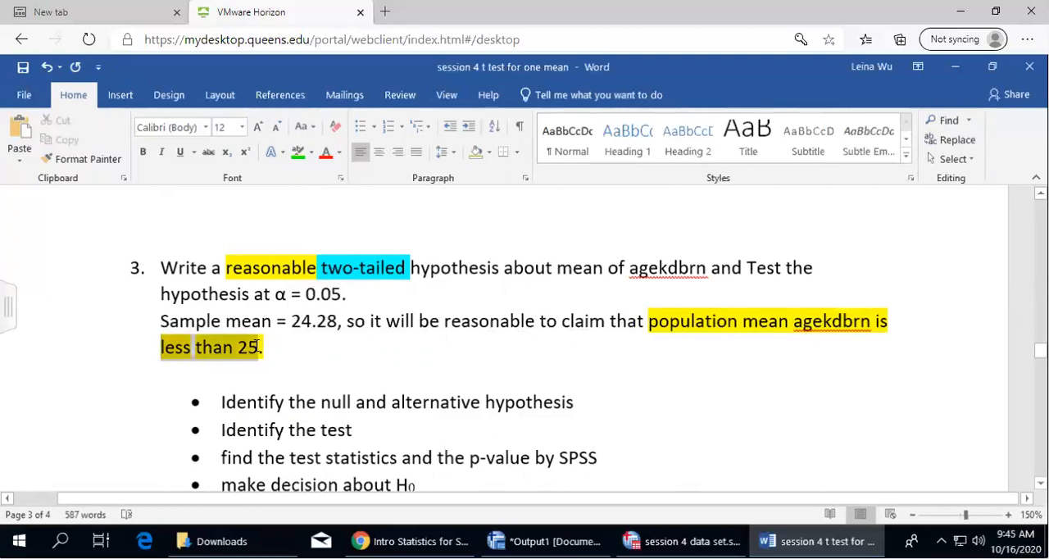
{"action": "type", "text": "24."}
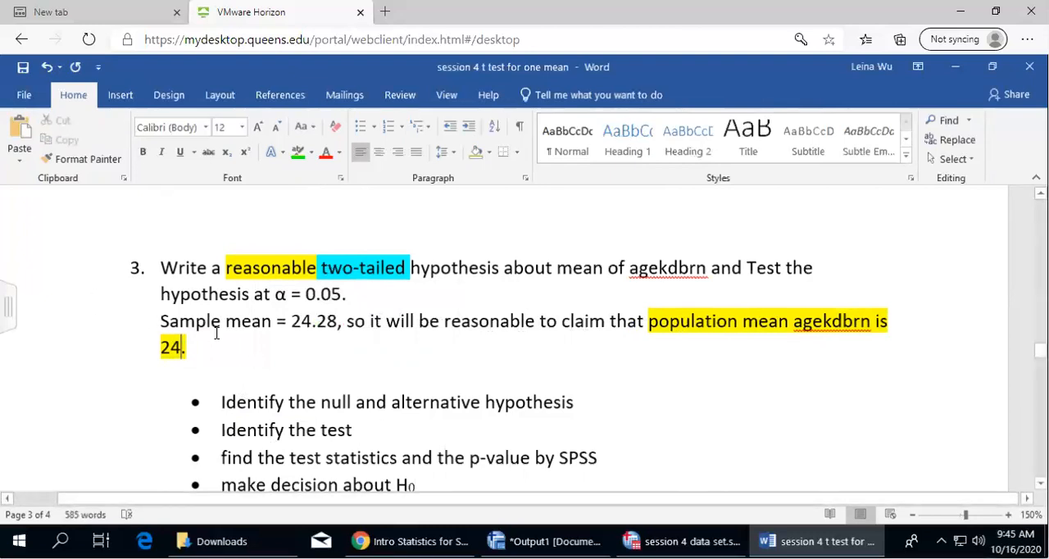
Highlight question 3's whole claim sentence in yellow
{"action": "triple_click", "coordinate": [153, 319]}
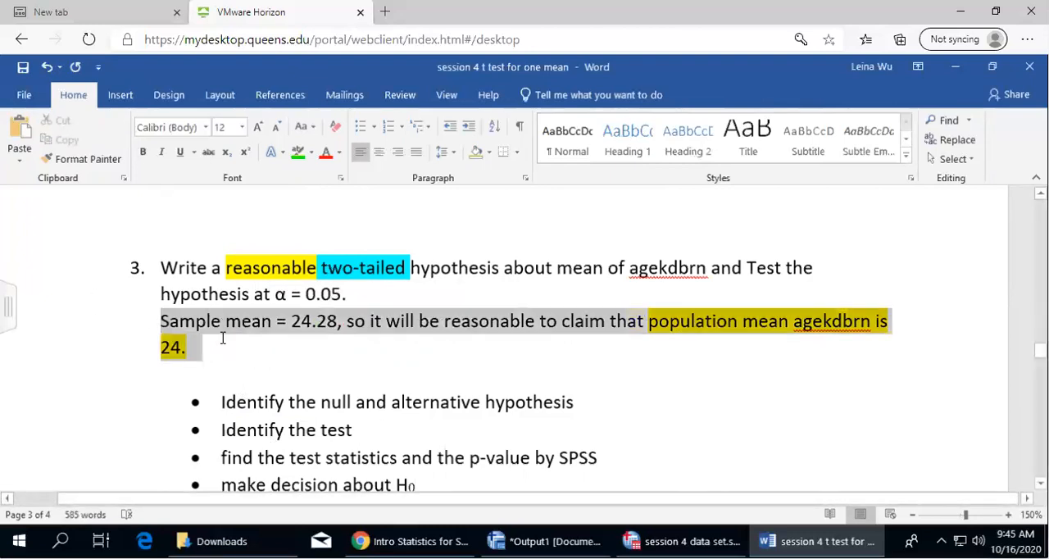
{"action": "left_click", "coordinate": [311, 152]}
{"action": "left_click", "coordinate": [303, 172]}
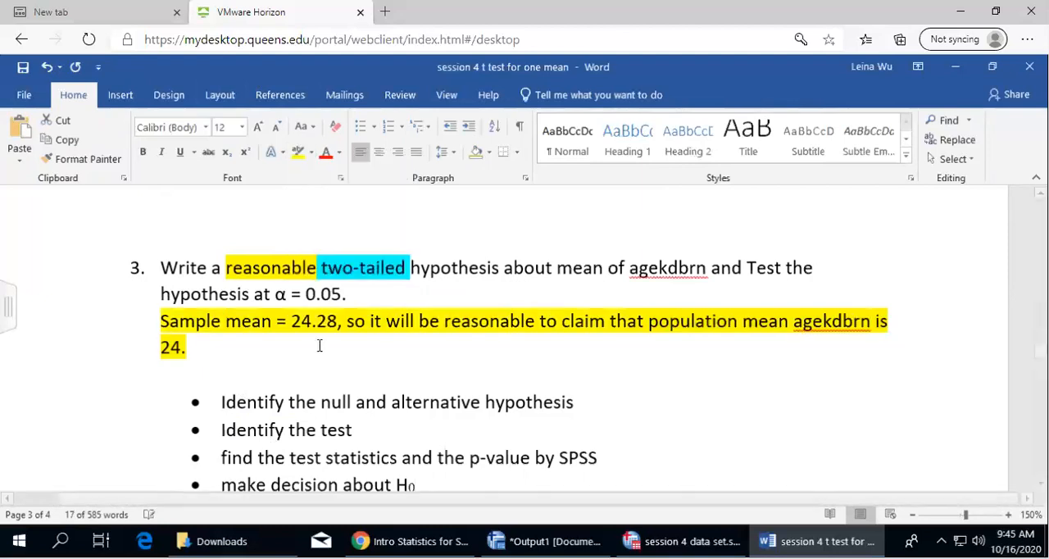
Insert an unnumbered blank line above question 3's claim and delete the empty line below it
{"action": "left_click", "coordinate": [351, 294]}
{"action": "key", "text": "Return"}
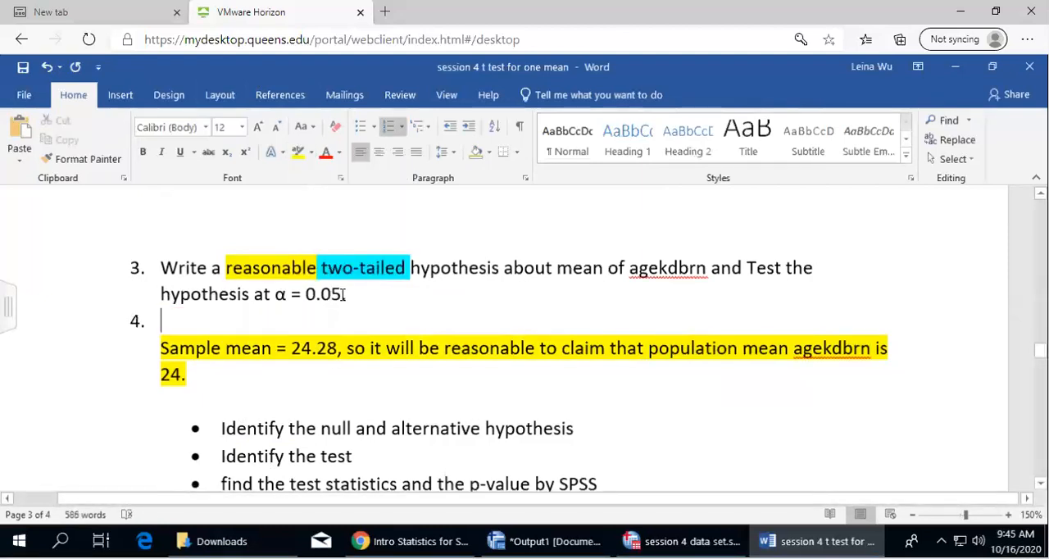
{"action": "key", "text": "BackSpace"}
{"action": "left_click", "coordinate": [282, 377]}
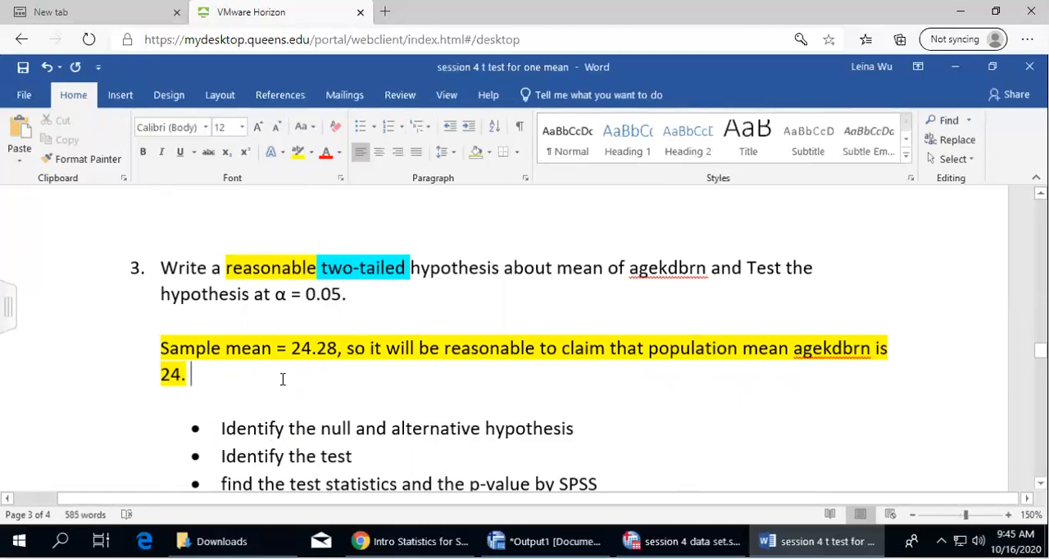
{"action": "scroll", "coordinate": [282, 378], "scroll_direction": "down", "scroll_amount": 3}
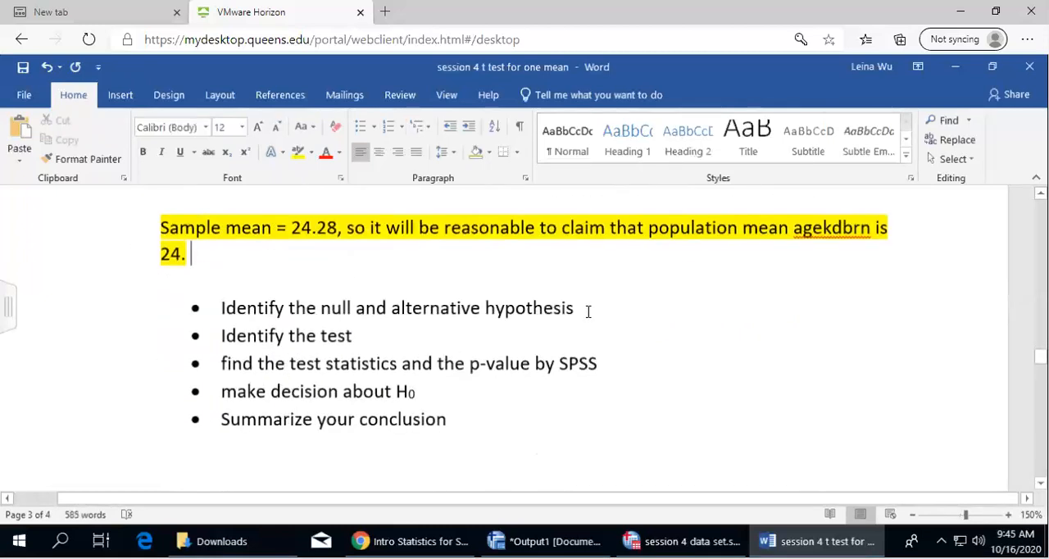
{"action": "left_click", "coordinate": [589, 308]}
{"action": "left_click", "coordinate": [285, 255]}
{"action": "key", "text": "Delete"}
Copy question 2's null and alternative hypotheses together with the "(left tailed test)" line
{"action": "scroll", "coordinate": [355, 343], "scroll_direction": "up", "scroll_amount": 15}
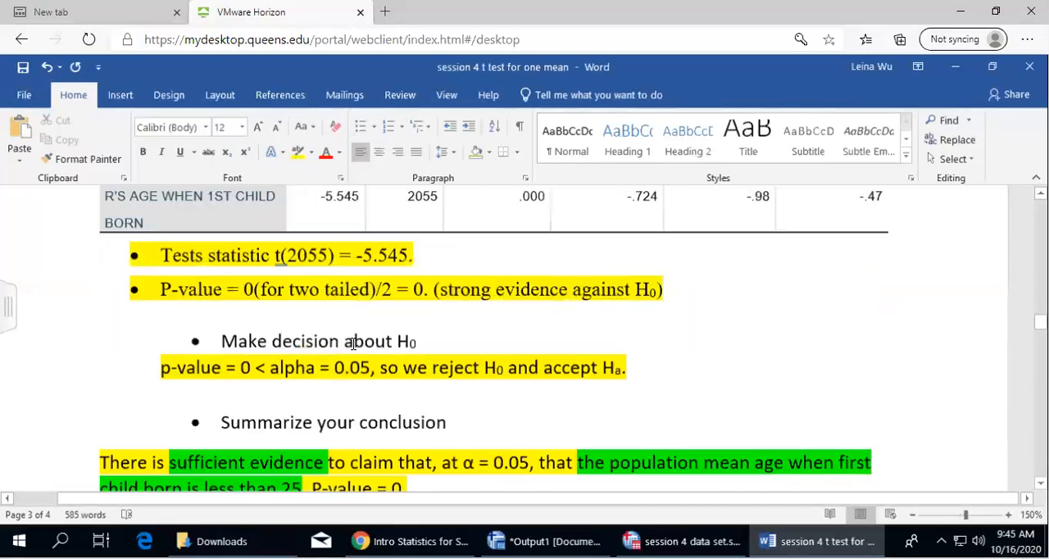
{"action": "scroll", "coordinate": [356, 346], "scroll_direction": "up", "scroll_amount": 3}
{"action": "scroll", "coordinate": [356, 346], "scroll_direction": "down", "scroll_amount": 3}
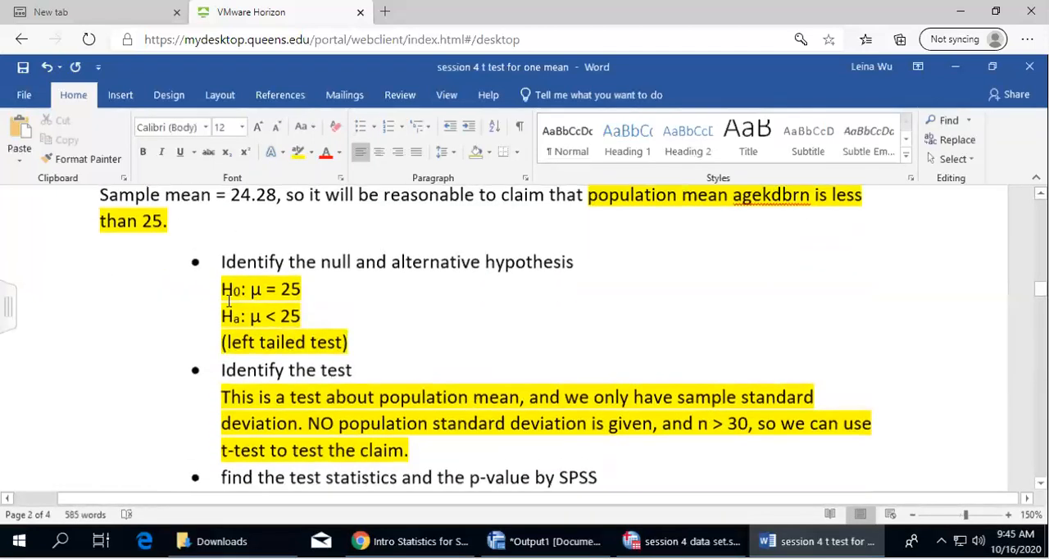
{"action": "left_click_drag", "start_coordinate": [222, 289], "coordinate": [375, 335]}
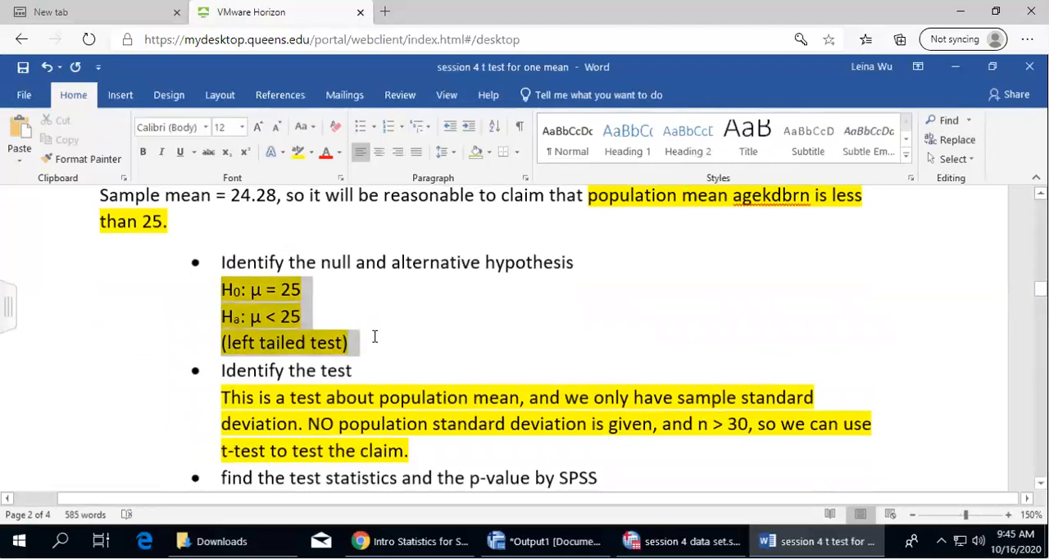
{"action": "right_click", "coordinate": [245, 304]}
{"action": "left_click", "coordinate": [288, 100]}
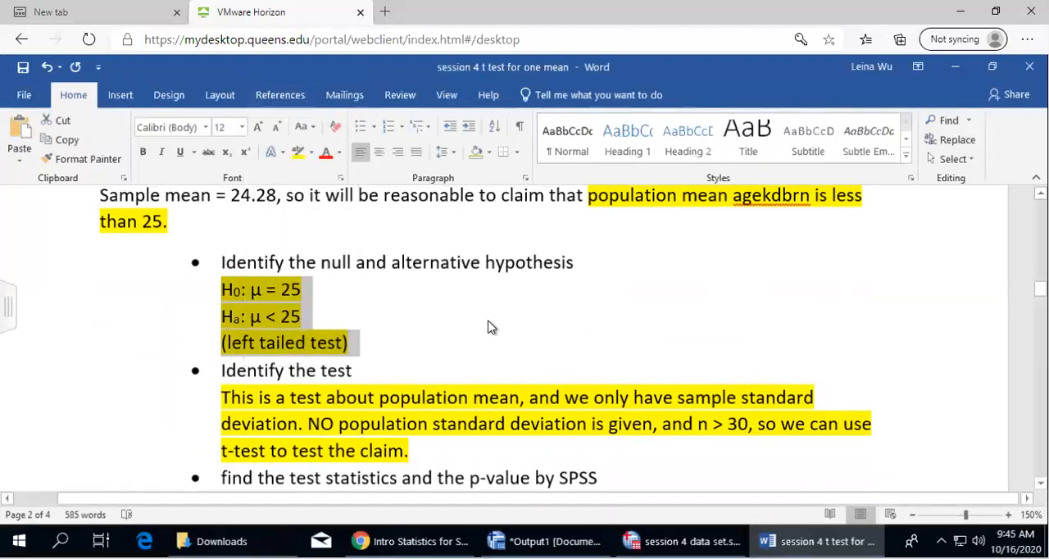
Paste the copied hypothesis lines below question 3's "Identify the null and alternative hypothesis" item
{"action": "scroll", "coordinate": [503, 381], "scroll_direction": "down", "scroll_amount": 15}
{"action": "scroll", "coordinate": [504, 383], "scroll_direction": "down", "scroll_amount": 5}
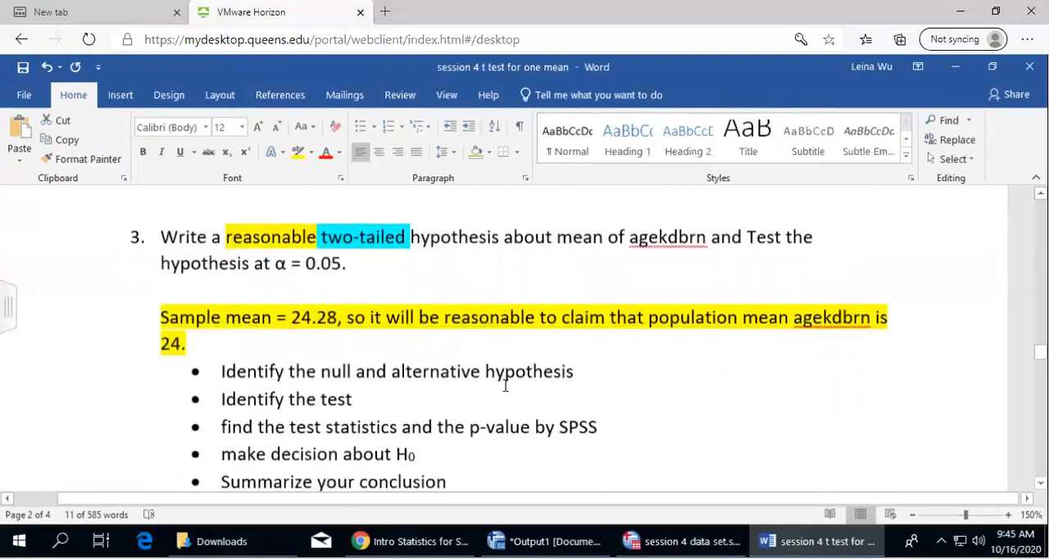
{"action": "scroll", "coordinate": [566, 372], "scroll_direction": "up", "scroll_amount": 1}
{"action": "left_click", "coordinate": [603, 341]}
{"action": "key", "text": "Return"}
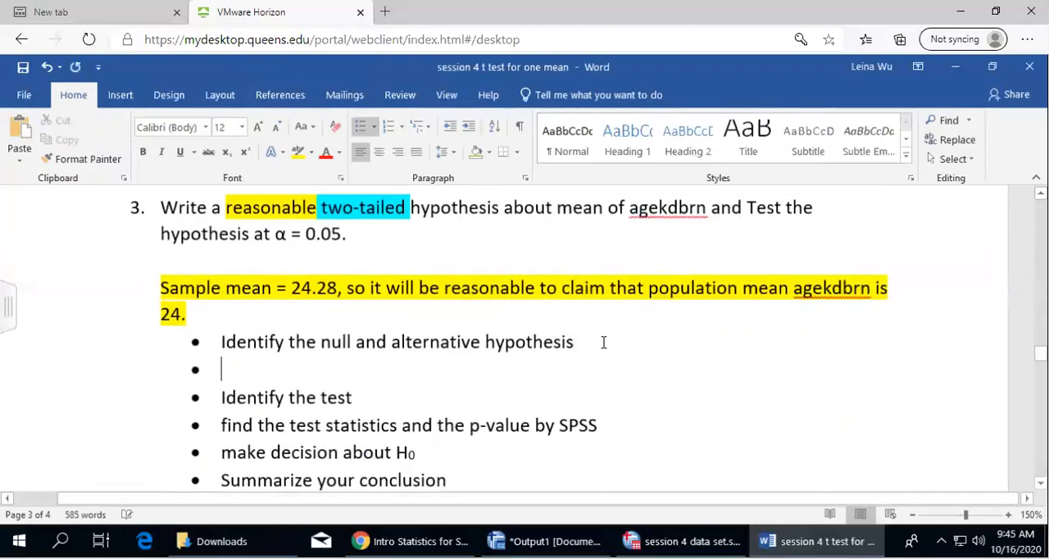
{"action": "key", "text": "ctrl+v"}
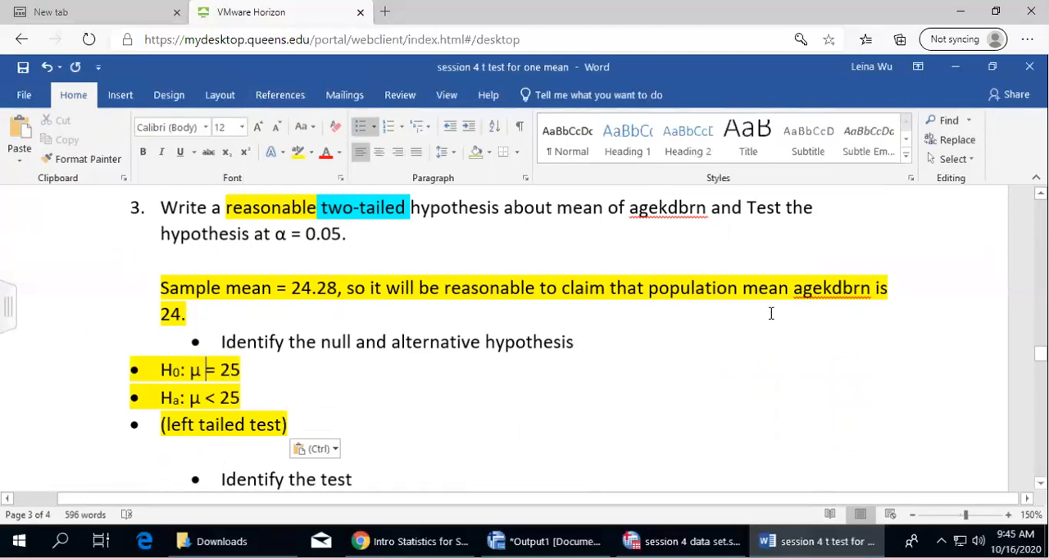
Change the hypothesized mean to 24 in both H0 and Ha of question 3
{"action": "left_click_drag", "start_coordinate": [219, 370], "coordinate": [231, 398]}
{"action": "type", "text": "24"}
{"action": "key", "text": "BackSpace"}
{"action": "type", "text": "4"}
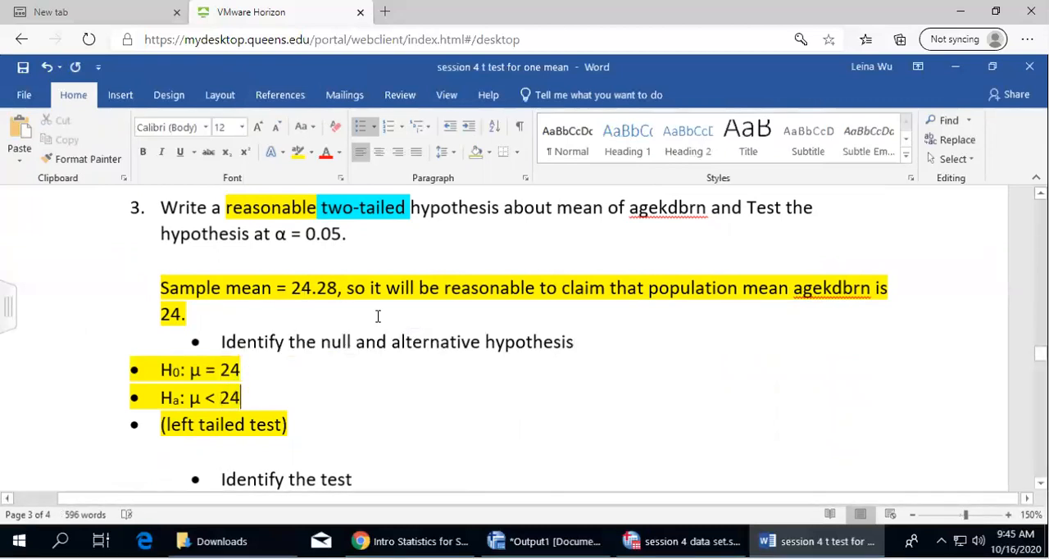
Highlight "claim that population mean agekdbrn is 24." in green within question 3's claim
{"action": "left_click_drag", "start_coordinate": [561, 287], "coordinate": [893, 313]}
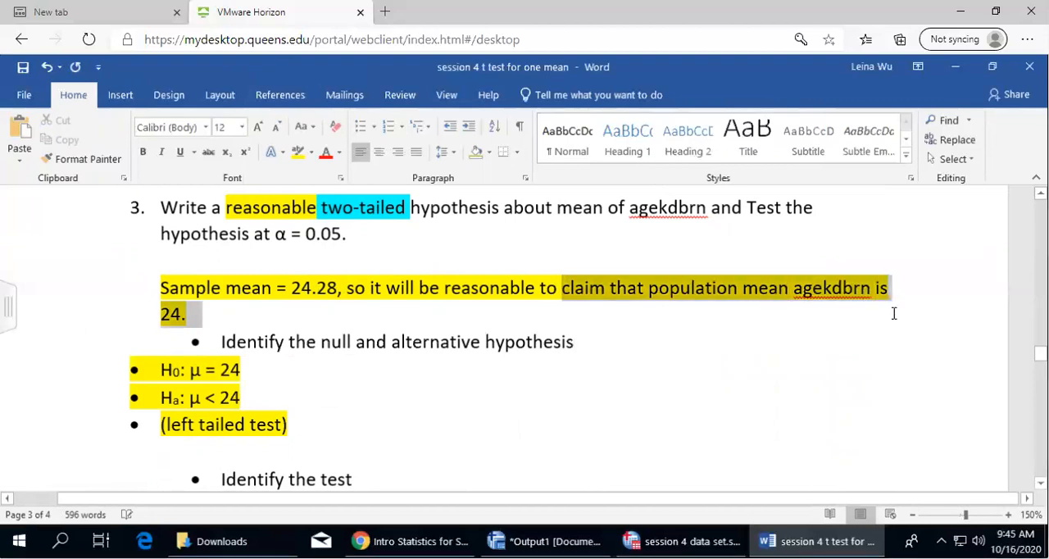
{"action": "left_click", "coordinate": [308, 151]}
{"action": "left_click", "coordinate": [327, 175]}
{"action": "left_click", "coordinate": [699, 375]}
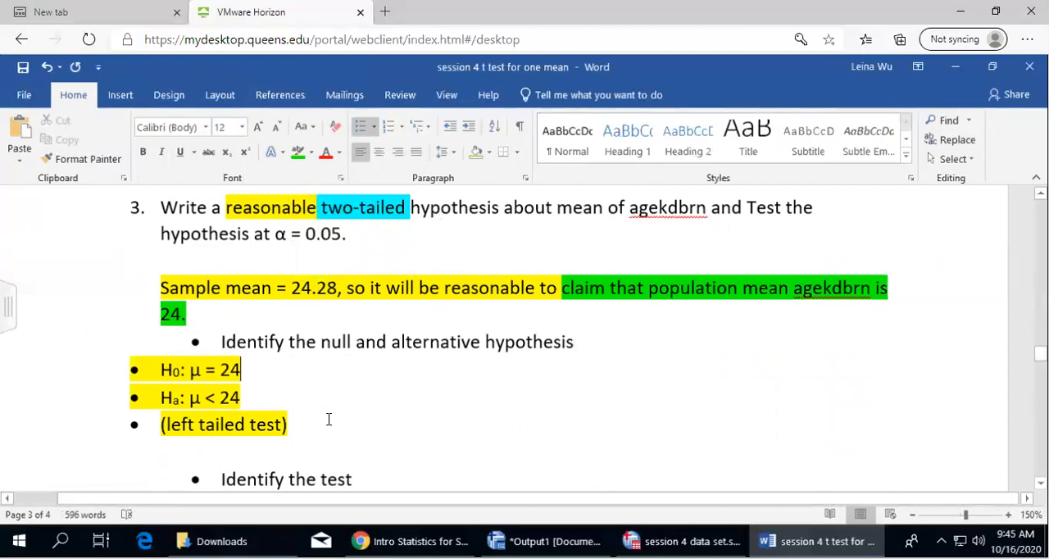
Replace the less-than sign in question 3's Ha with the ≠ symbol
{"action": "double_click", "coordinate": [210, 397]}
{"action": "key", "text": "BackSpace"}
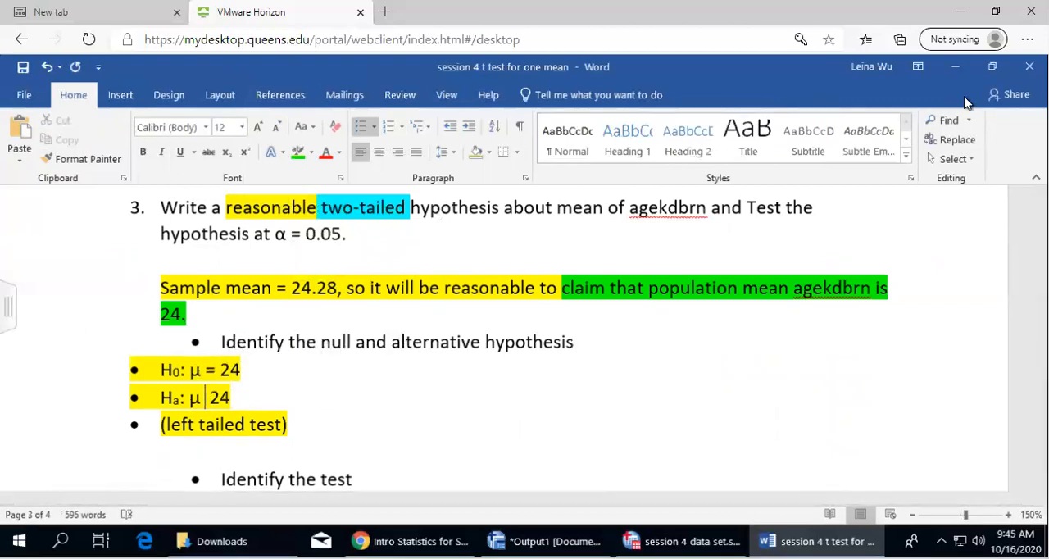
{"action": "left_click", "coordinate": [119, 96]}
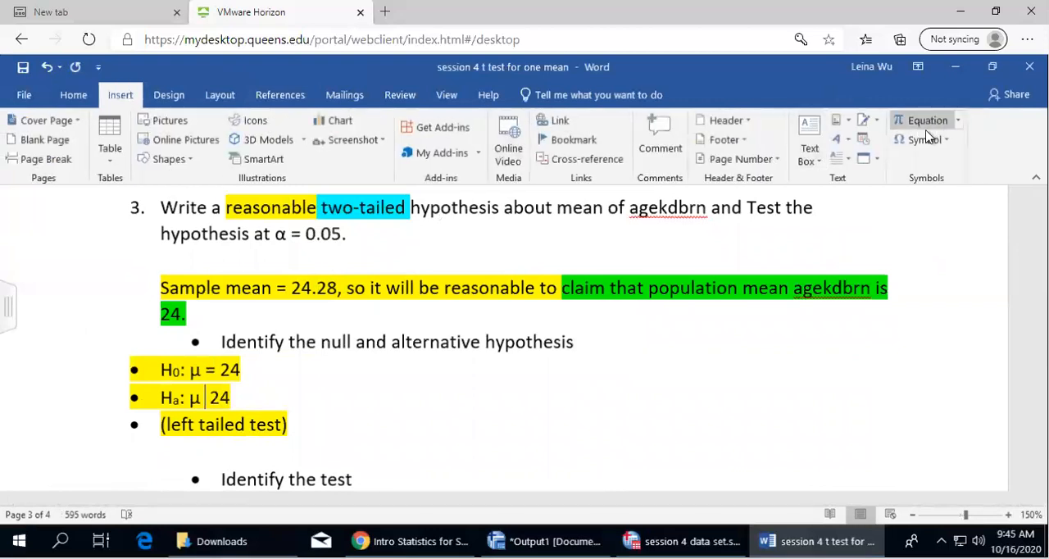
{"action": "left_click", "coordinate": [922, 141]}
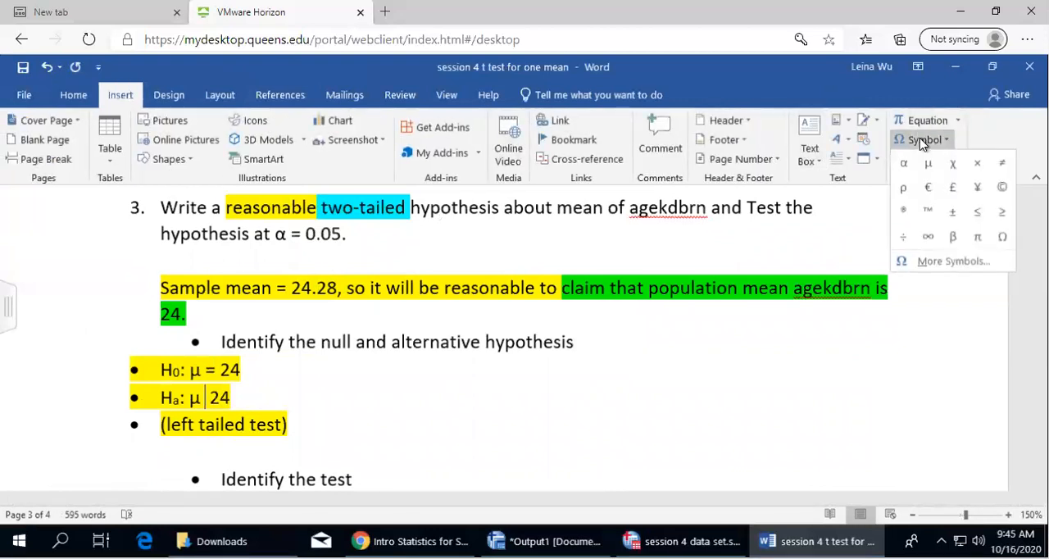
{"action": "left_click", "coordinate": [1002, 162]}
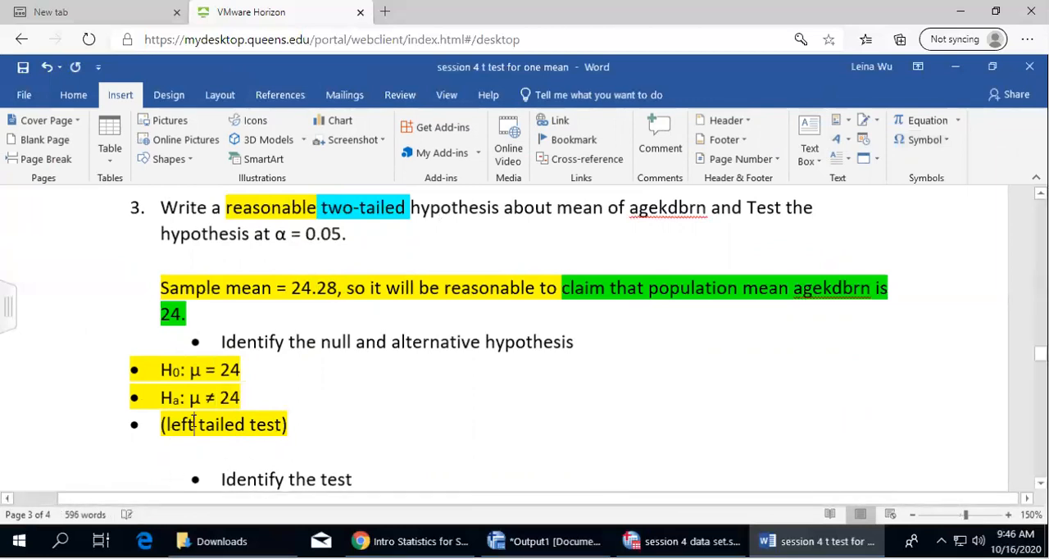
Change "left" to "two" so question 3's note reads "(two tailed test)"
{"action": "key", "text": "BackSpace"}
{"action": "key", "text": "BackSpace"}
{"action": "key", "text": "BackSpace"}
{"action": "key", "text": "BackSpace"}
{"action": "type", "text": "tow"}
{"action": "key", "text": "BackSpace"}
{"action": "key", "text": "BackSpace"}
{"action": "type", "text": "wo"}
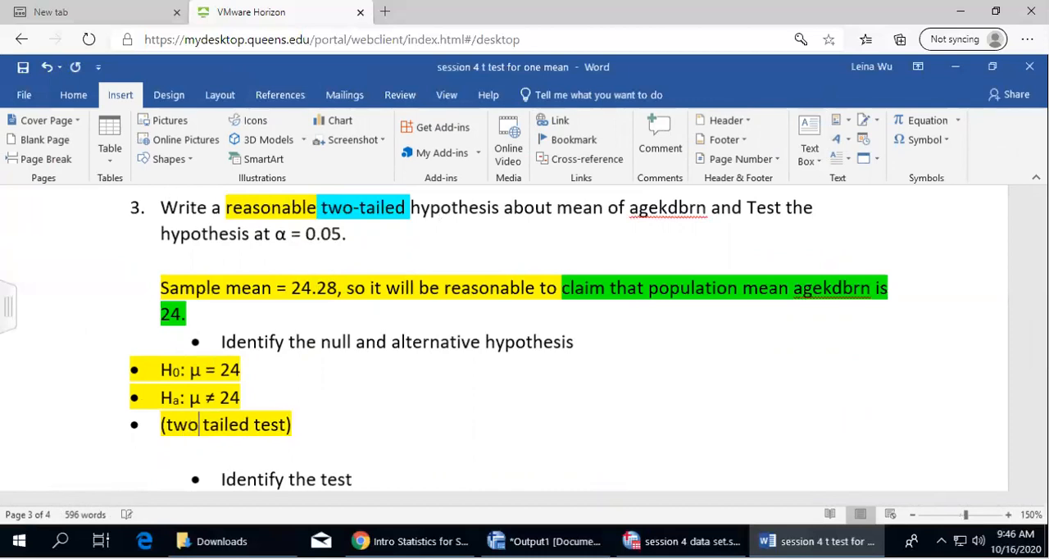
Copy question 2's highlighted explanation of why a t-test is used, under "Identify the test"
{"action": "scroll", "coordinate": [391, 371], "scroll_direction": "down", "scroll_amount": 3}
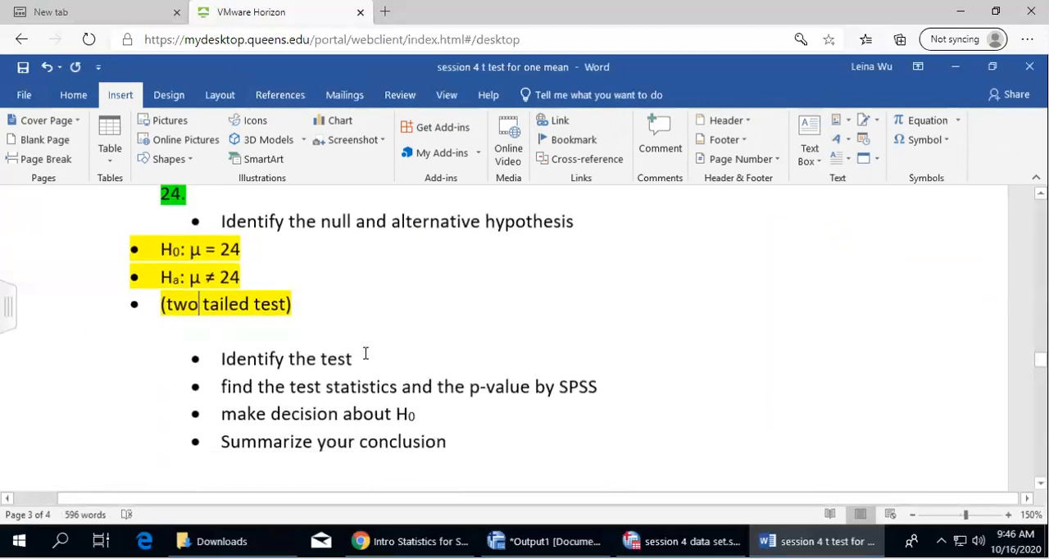
{"action": "left_click", "coordinate": [156, 304]}
{"action": "scroll", "coordinate": [457, 376], "scroll_direction": "up", "scroll_amount": 15}
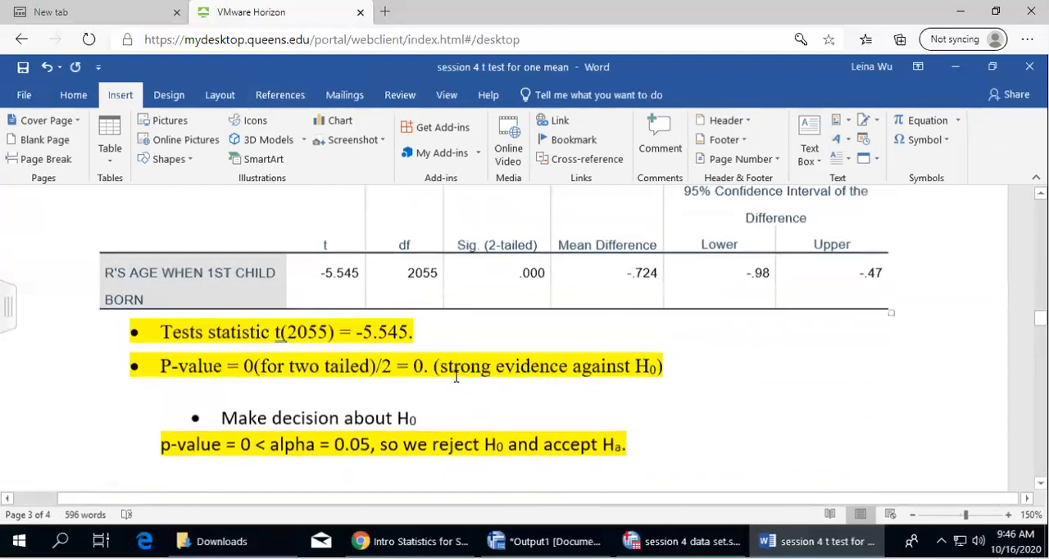
{"action": "scroll", "coordinate": [457, 375], "scroll_direction": "down", "scroll_amount": 2}
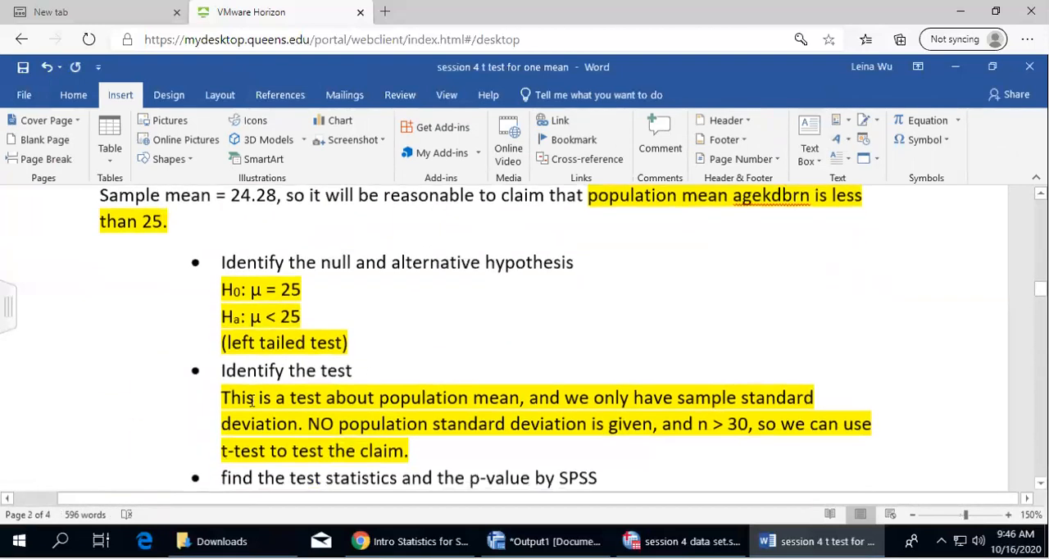
{"action": "left_click_drag", "start_coordinate": [222, 397], "coordinate": [468, 440]}
{"action": "key", "text": "ctrl+c"}
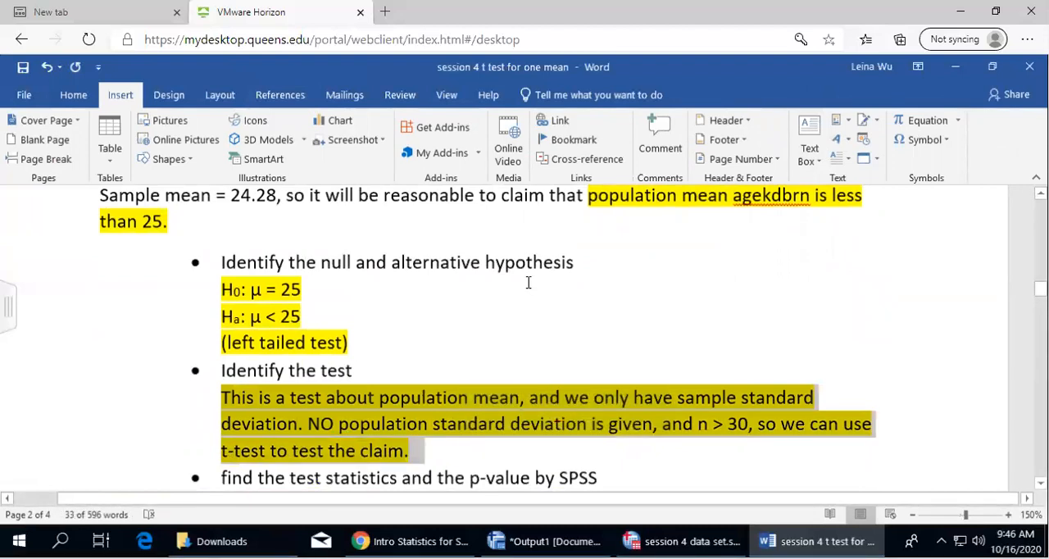
Paste the t-test explanation without a bullet below "Identify the test" in question 3
{"action": "scroll", "coordinate": [513, 340], "scroll_direction": "down", "scroll_amount": 12}
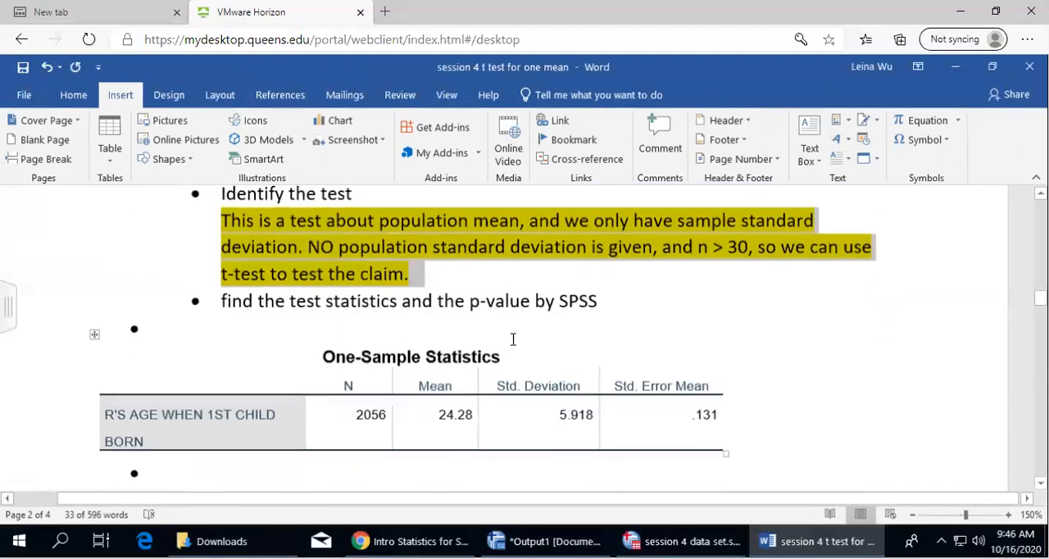
{"action": "scroll", "coordinate": [513, 339], "scroll_direction": "down", "scroll_amount": 15}
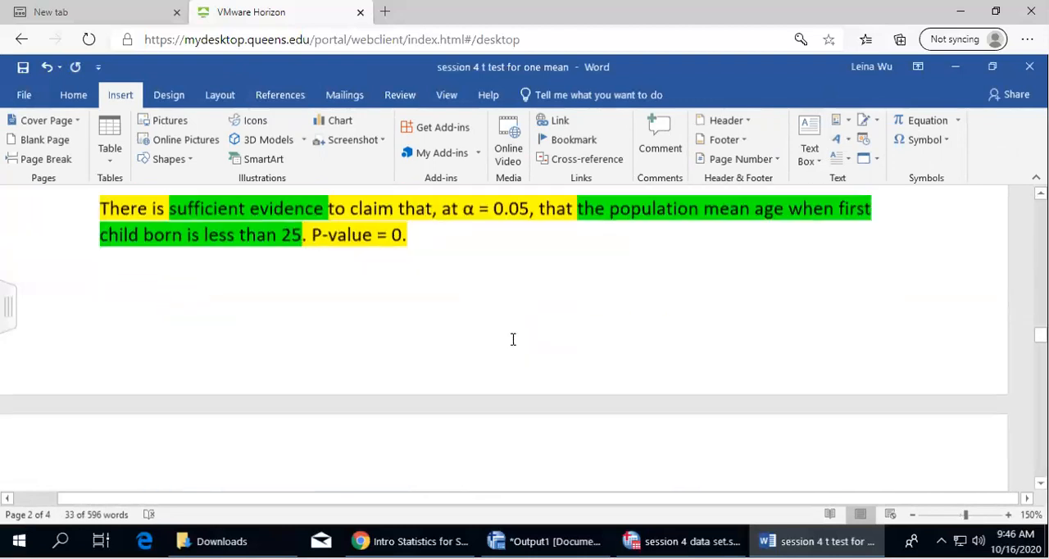
{"action": "scroll", "coordinate": [421, 363], "scroll_direction": "down", "scroll_amount": 1}
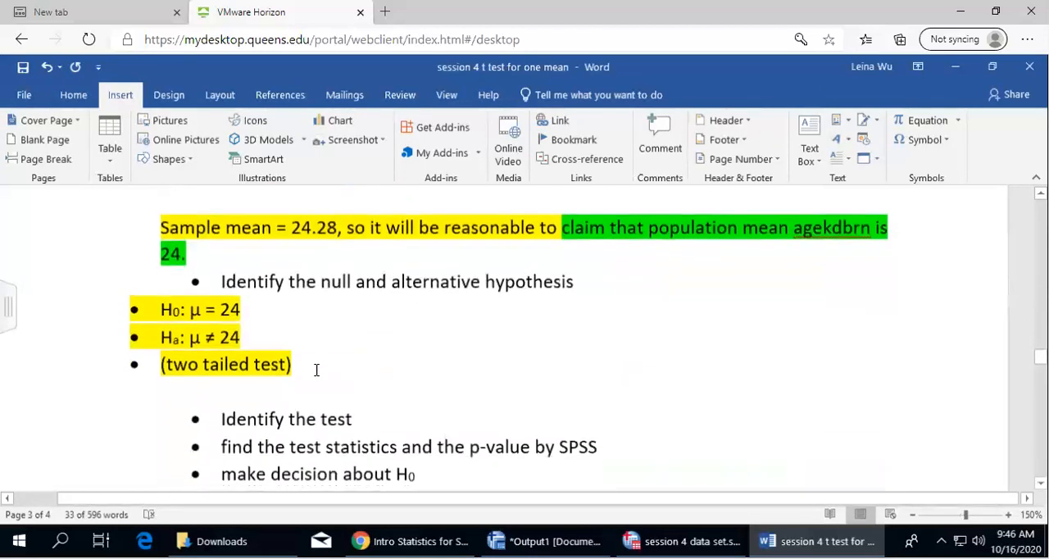
{"action": "left_click", "coordinate": [382, 419]}
{"action": "key", "text": "Return"}
{"action": "key", "text": "BackSpace"}
{"action": "key", "text": "ctrl+v"}
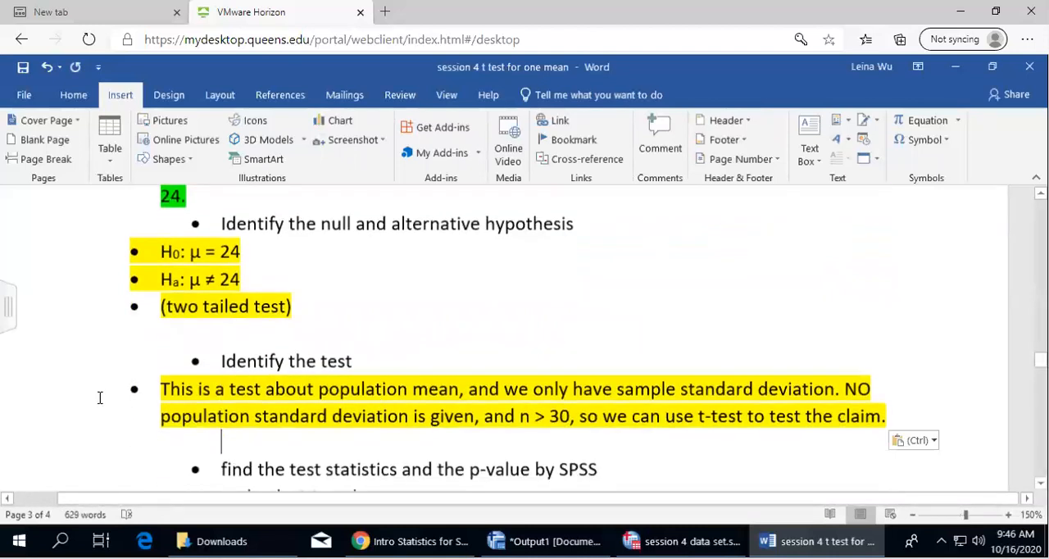
{"action": "key", "text": "BackSpace"}
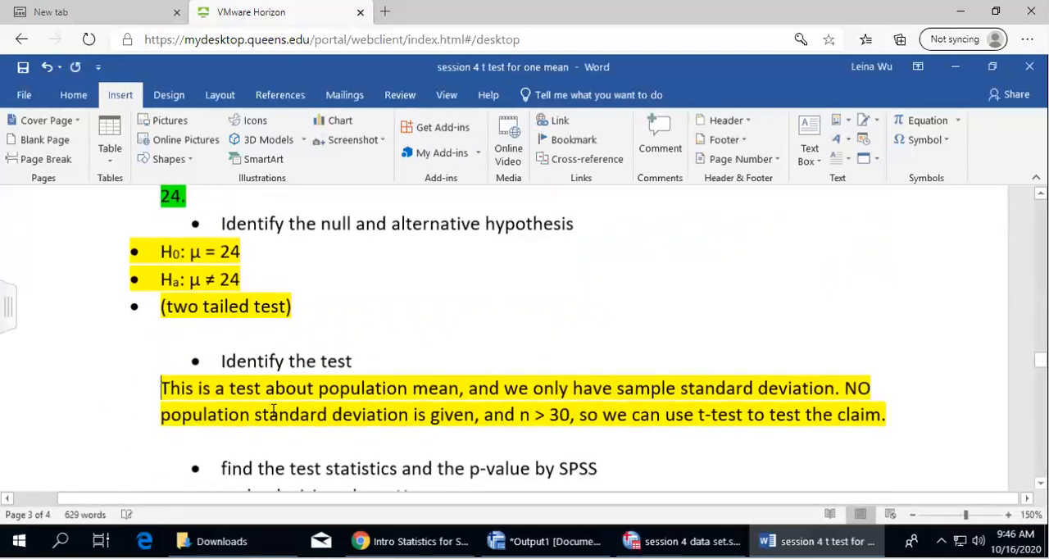
Add a blank unbulleted line below question 3's "find the test statistics and the p-value by SPSS"
{"action": "scroll", "coordinate": [661, 355], "scroll_direction": "down", "scroll_amount": 3}
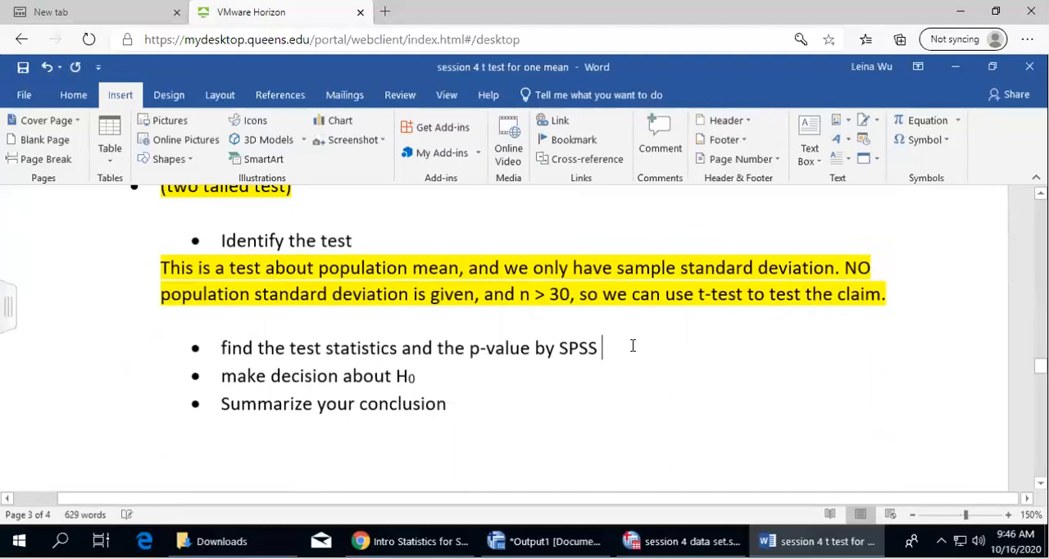
{"action": "key", "text": "Return"}
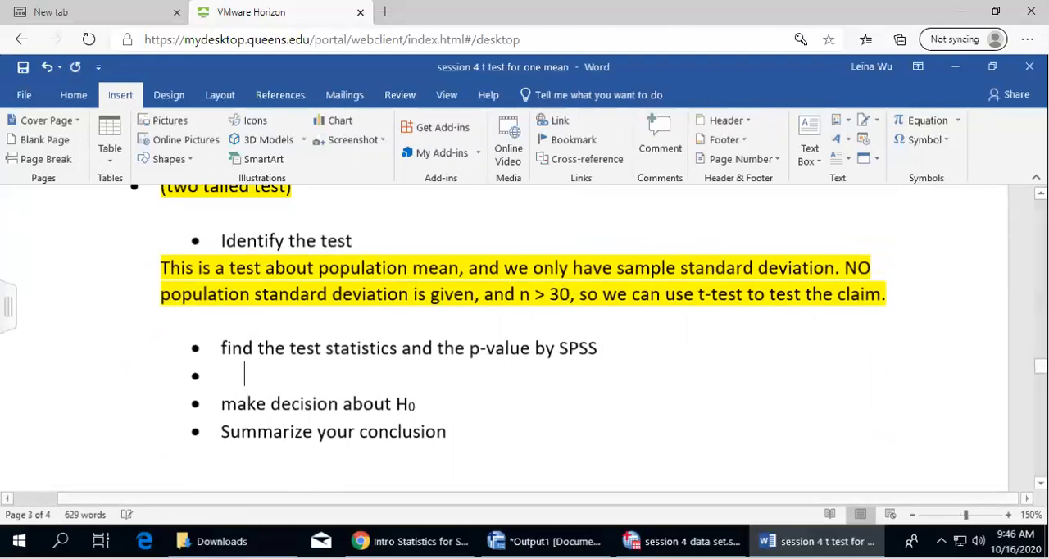
{"action": "key", "text": "BackSpace"}
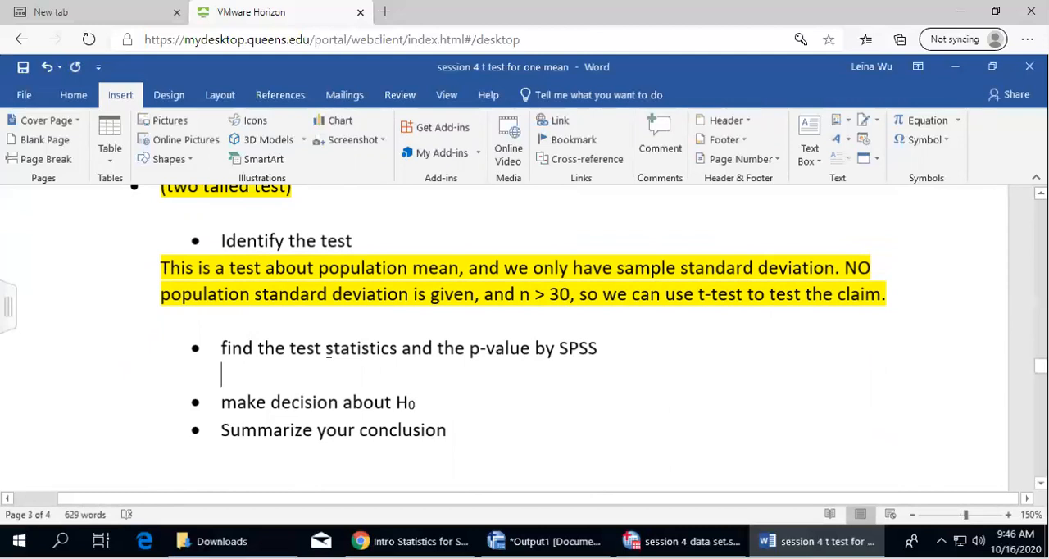
Append "(hypothesized value = 24)" to question 3's Ha line
{"action": "scroll", "coordinate": [328, 351], "scroll_direction": "up", "scroll_amount": 5}
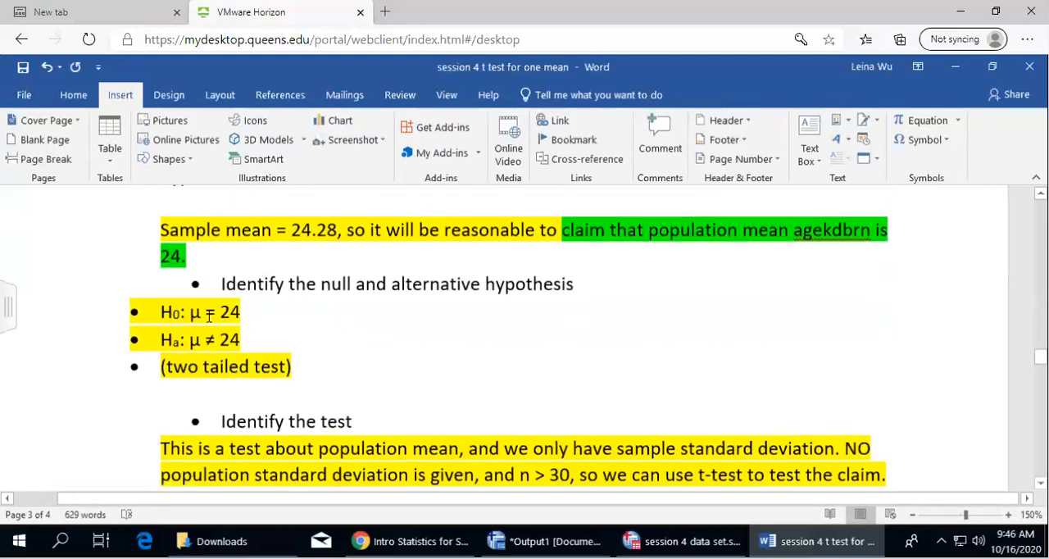
{"action": "left_click", "coordinate": [258, 334]}
{"action": "type", "text": "(hypothesi"}
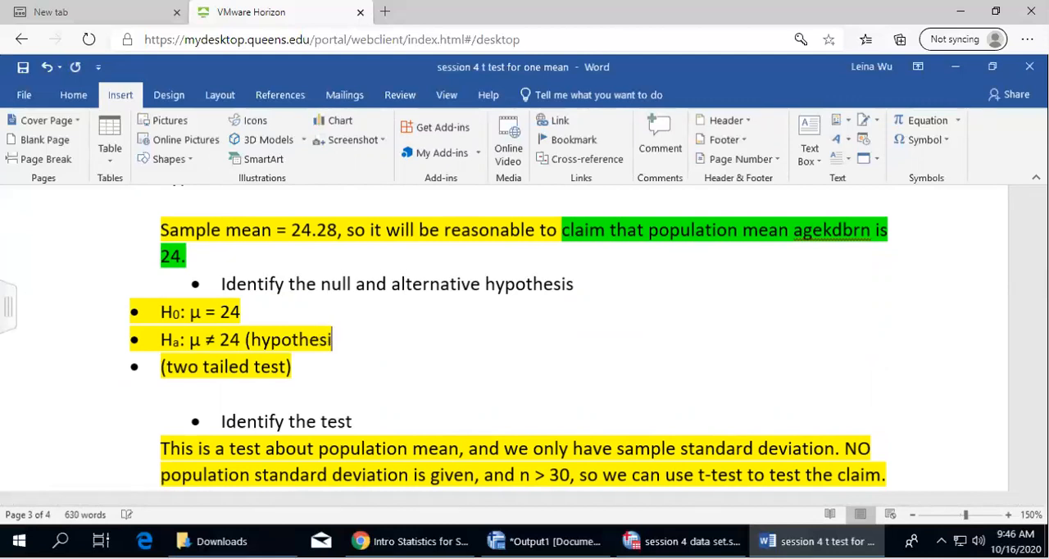
{"action": "type", "text": "zed value = 24)"}
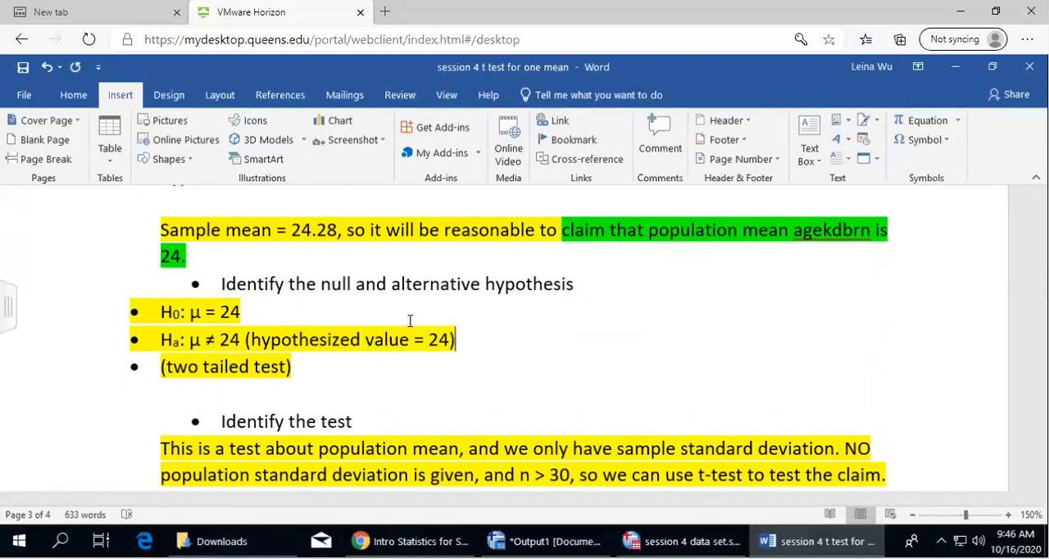
Switch to the SPSS data set and run a One-Sample T Test on agekdbrn with test value 24
{"action": "scroll", "coordinate": [418, 324], "scroll_direction": "down", "scroll_amount": 5}
{"action": "left_click", "coordinate": [684, 541]}
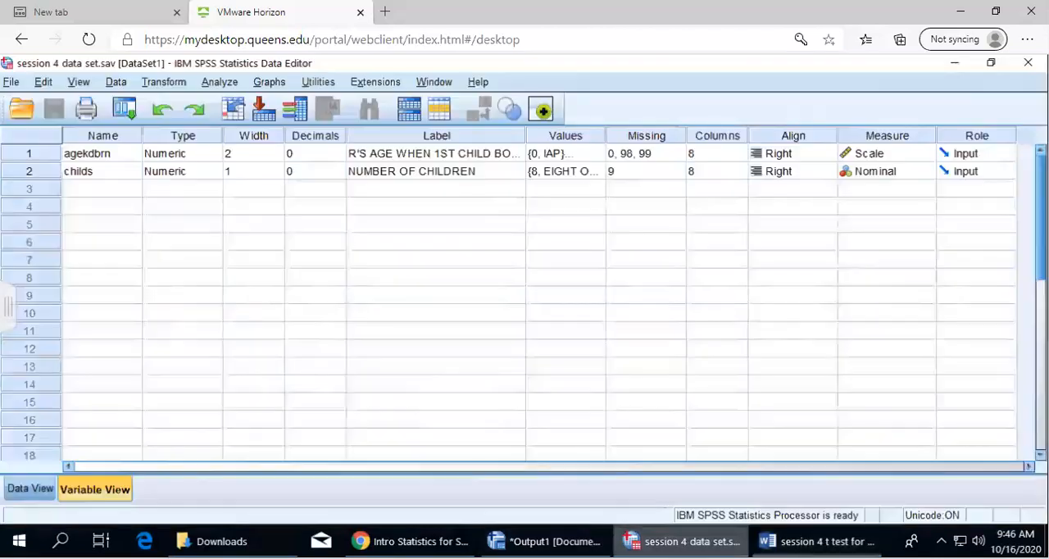
{"action": "left_click", "coordinate": [218, 83]}
{"action": "mouse_move", "coordinate": [272, 185]}
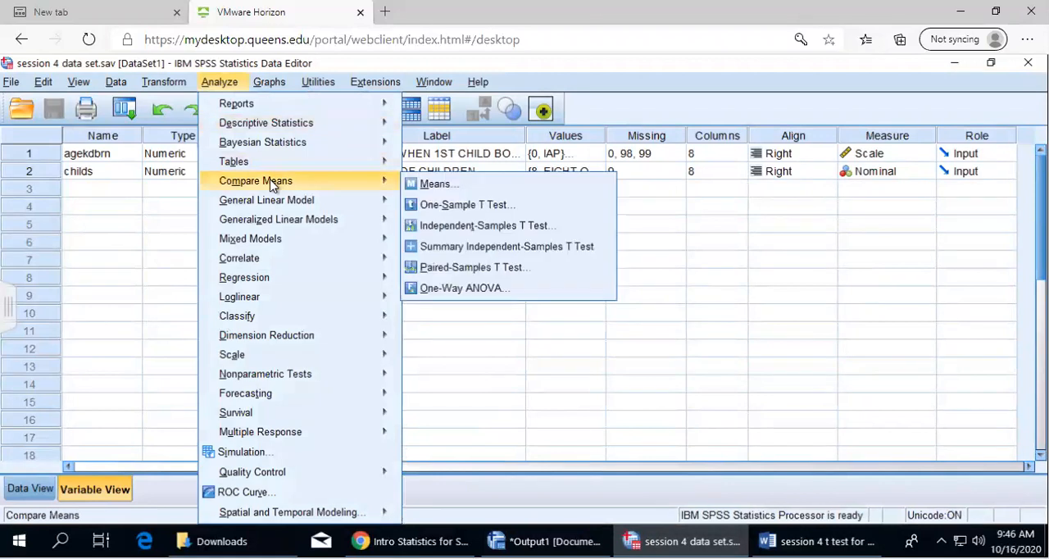
{"action": "left_click", "coordinate": [489, 205]}
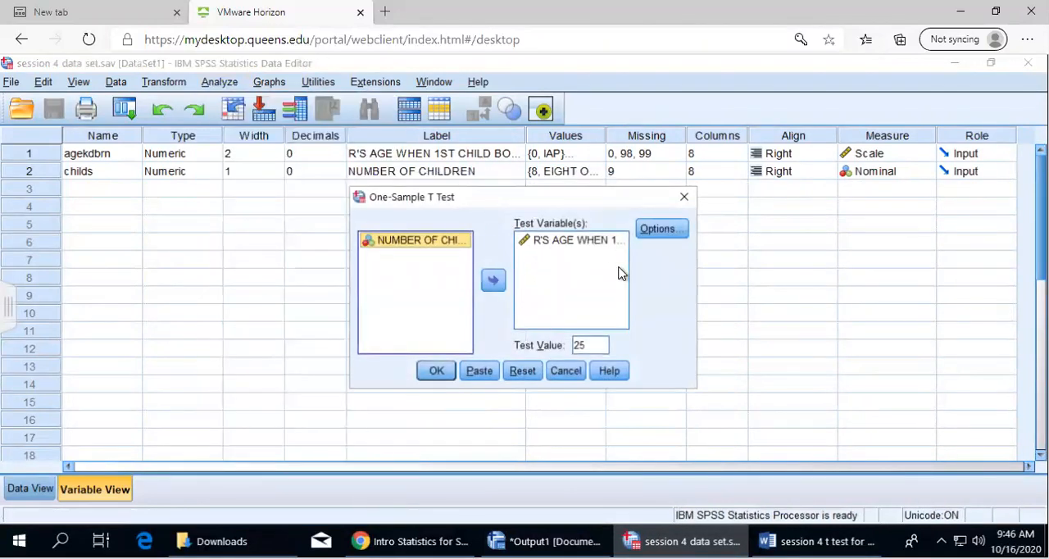
{"action": "double_click", "coordinate": [583, 344]}
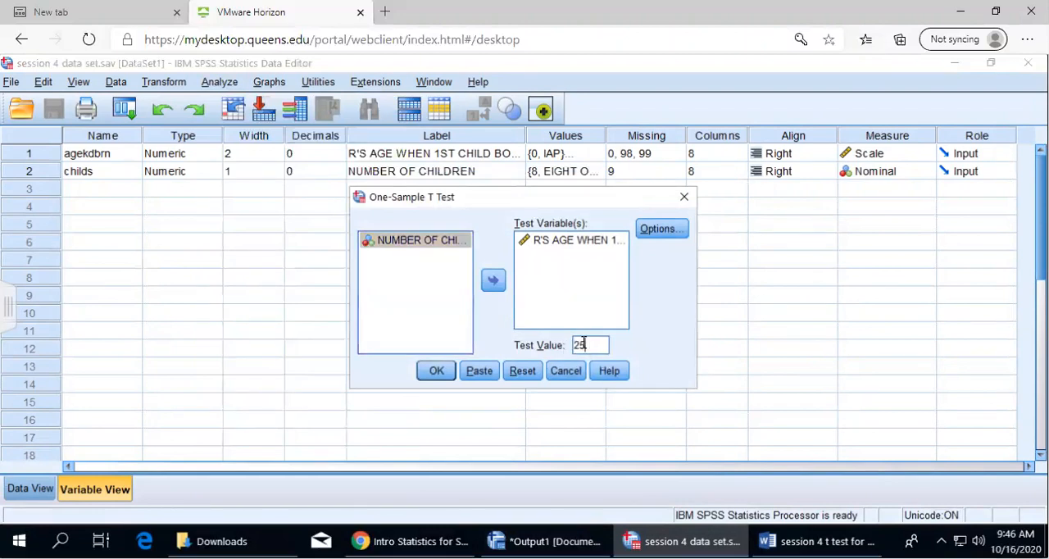
{"action": "type", "text": "2"}
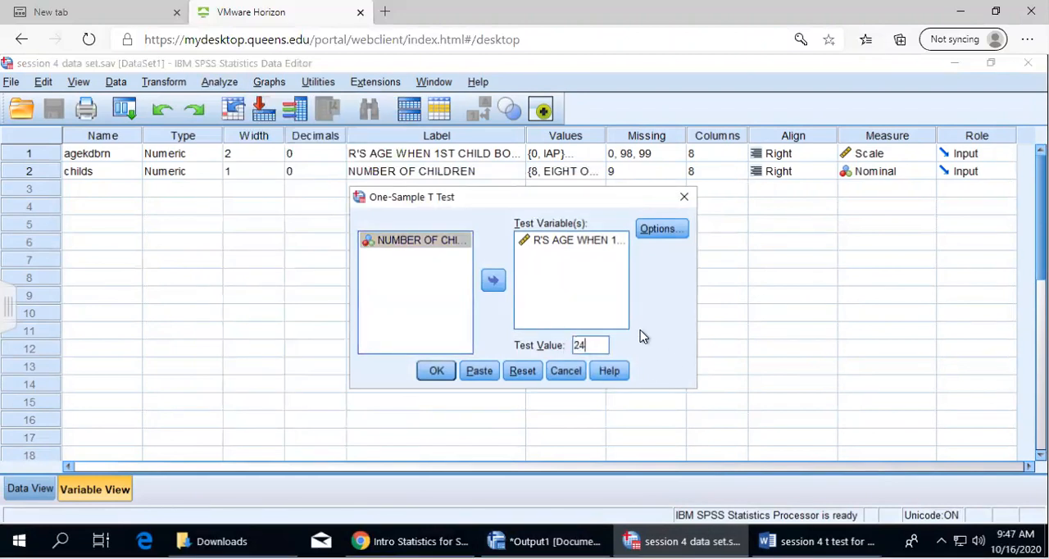
{"action": "left_click", "coordinate": [435, 373]}
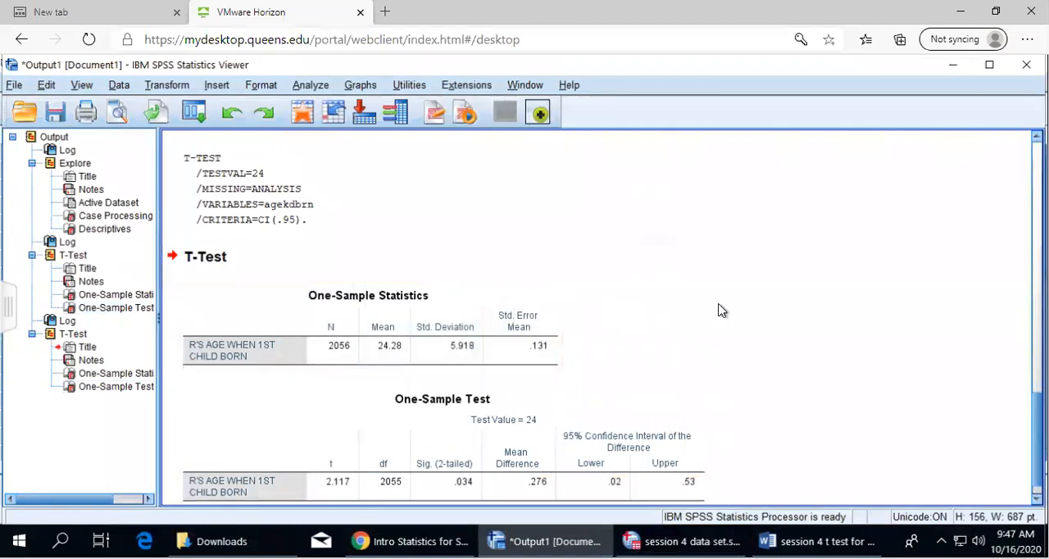
Copy the One-Sample Test table for test value 24 from the SPSS output
{"action": "left_click", "coordinate": [452, 421]}
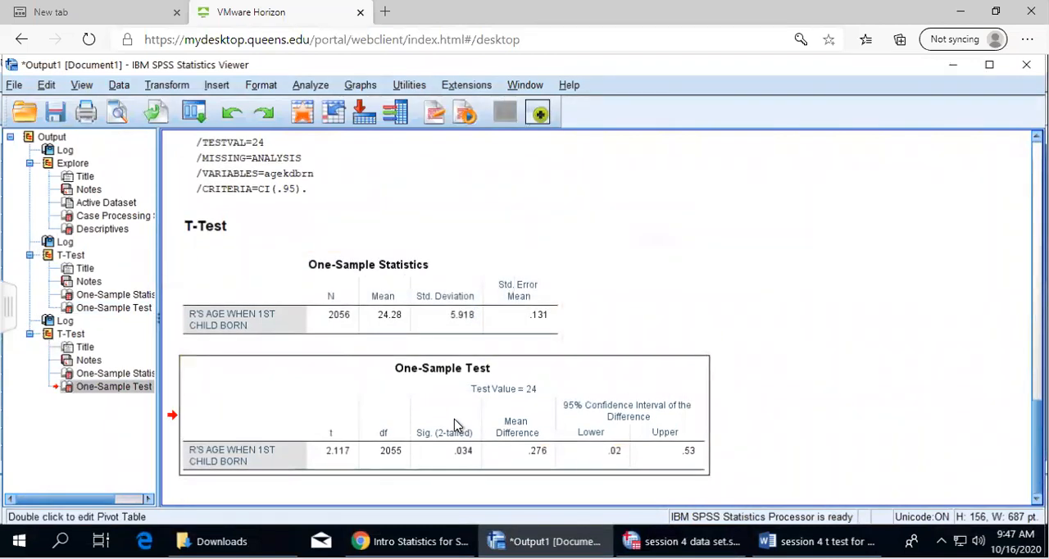
{"action": "right_click", "coordinate": [449, 423]}
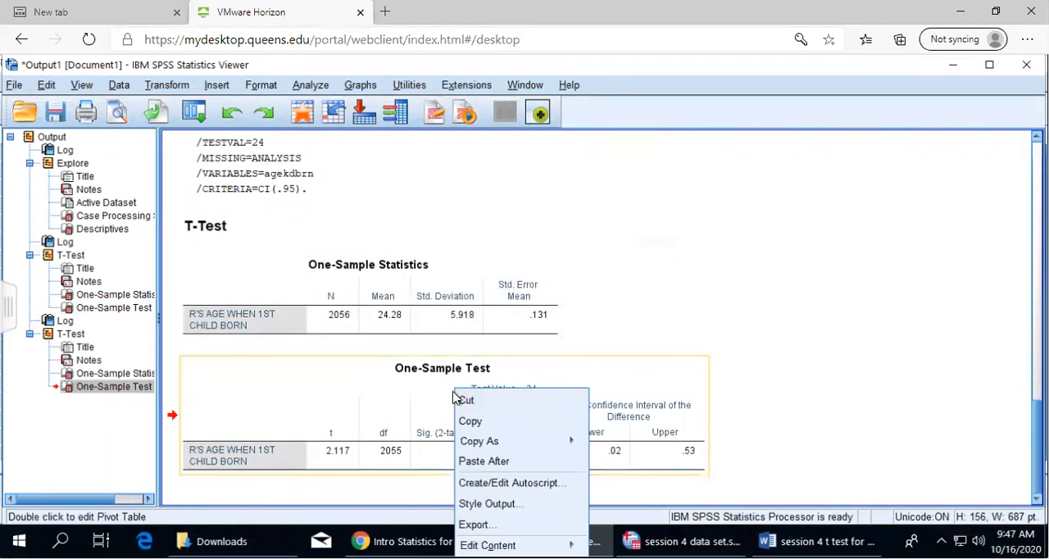
{"action": "left_click", "coordinate": [510, 423]}
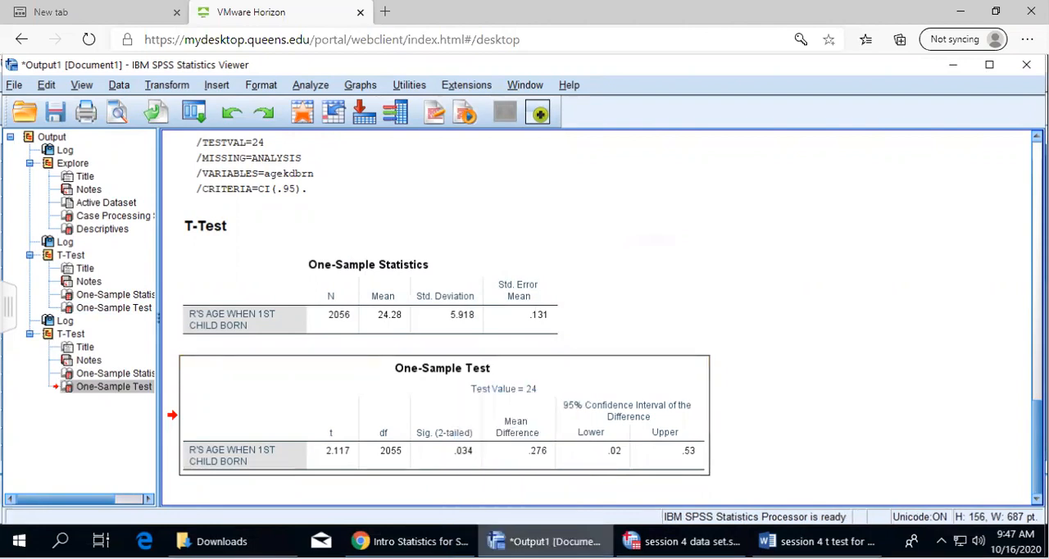
Return to the Word worksheet and paste the table on a new unbulleted line below question 3's "find the test statistics and the p-value by SPSS"
{"action": "left_click", "coordinate": [820, 540]}
{"action": "scroll", "coordinate": [235, 260], "scroll_direction": "down", "scroll_amount": 4}
{"action": "scroll", "coordinate": [215, 282], "scroll_direction": "up", "scroll_amount": 1}
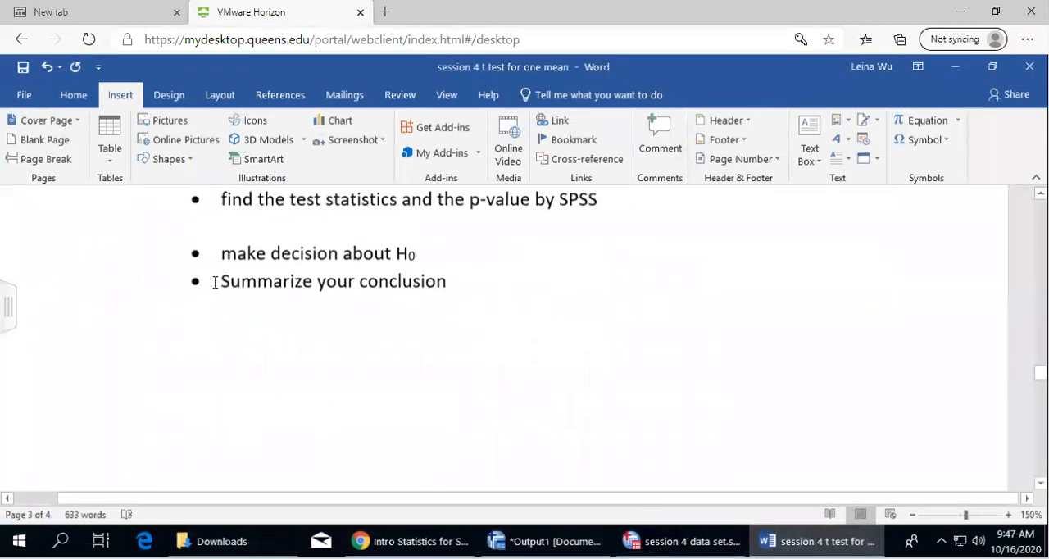
{"action": "scroll", "coordinate": [215, 282], "scroll_direction": "up", "scroll_amount": 2}
{"action": "left_click", "coordinate": [196, 308]}
{"action": "left_click", "coordinate": [622, 281]}
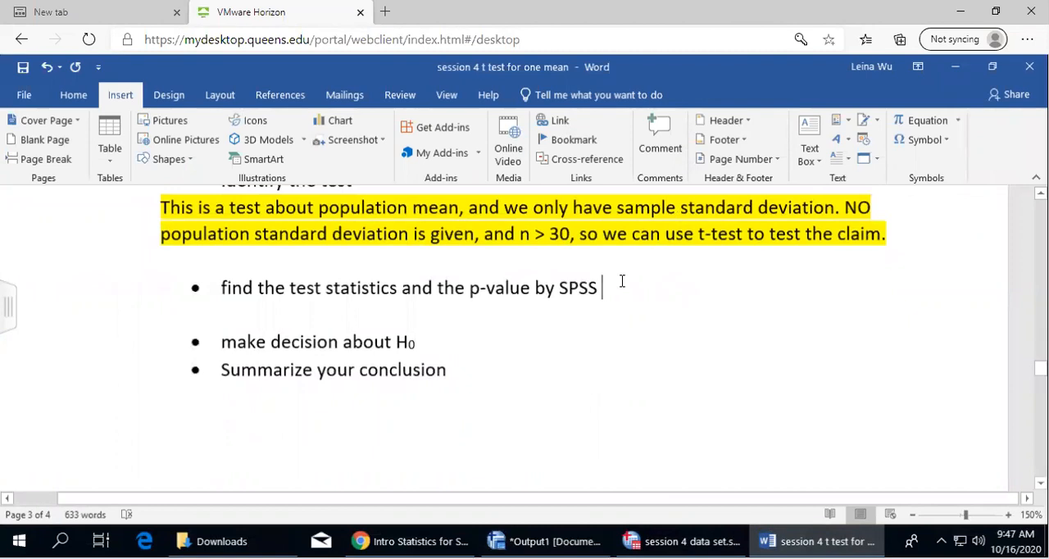
{"action": "key", "text": "Return"}
{"action": "key", "text": "BackSpace"}
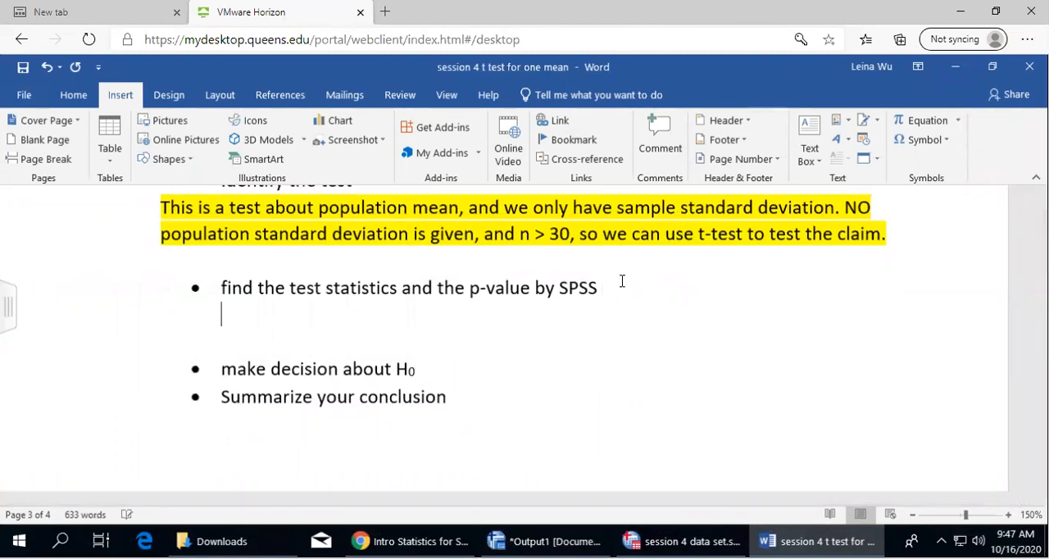
{"action": "key", "text": "ctrl+v"}
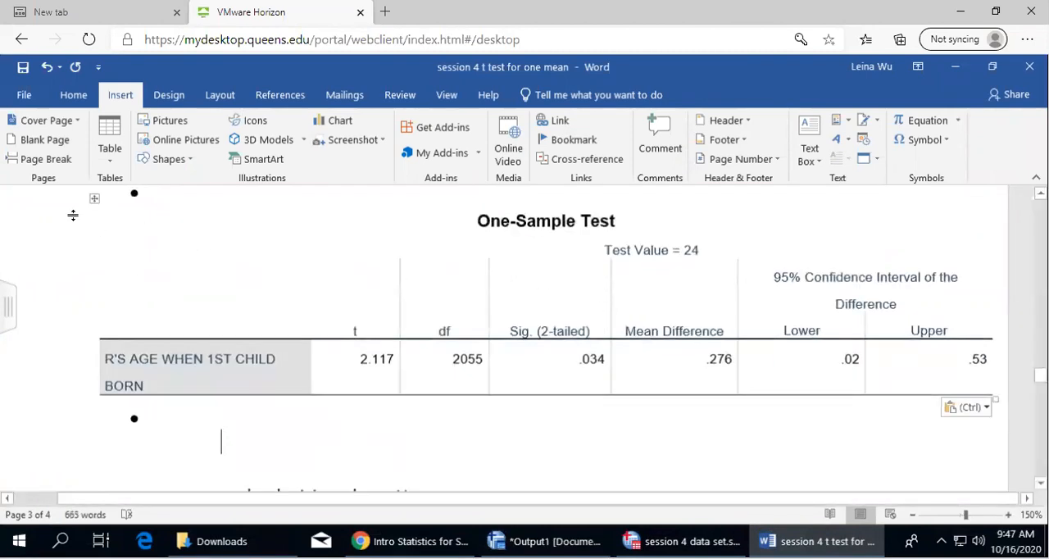
AutoFit question 3's One-Sample Test table to the window and remove the empty bullet beneath it
{"action": "left_click", "coordinate": [94, 198]}
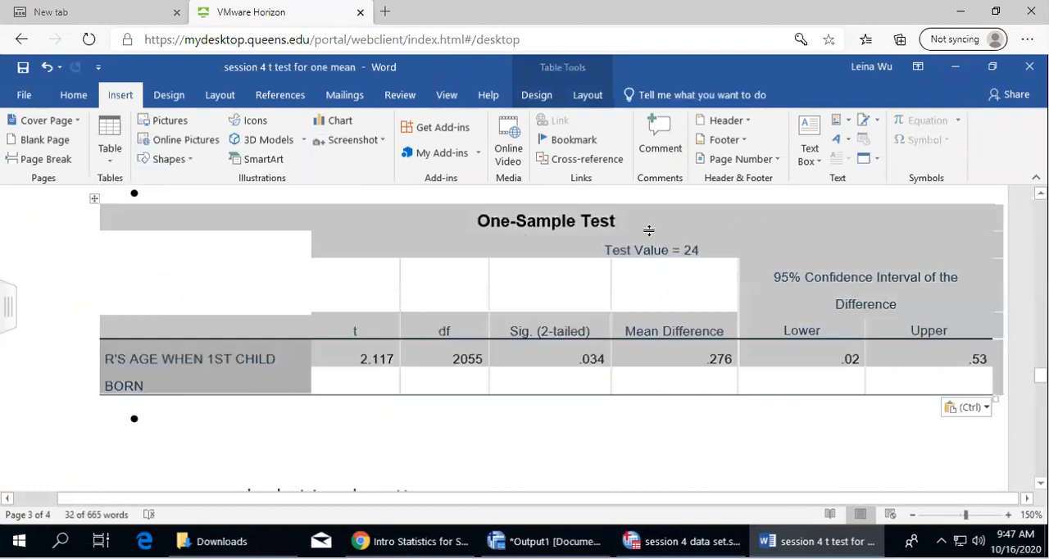
{"action": "right_click", "coordinate": [709, 230]}
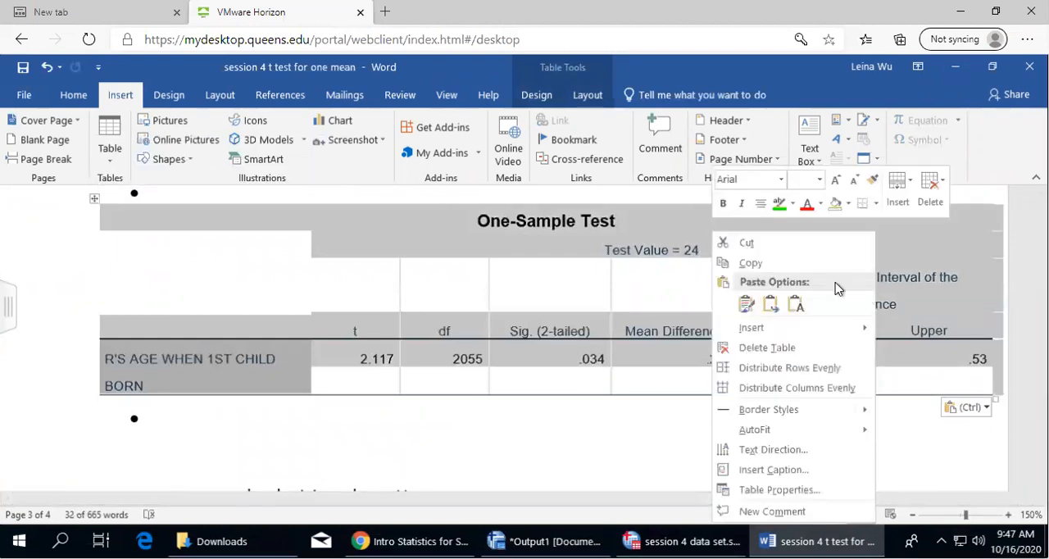
{"action": "mouse_move", "coordinate": [817, 436]}
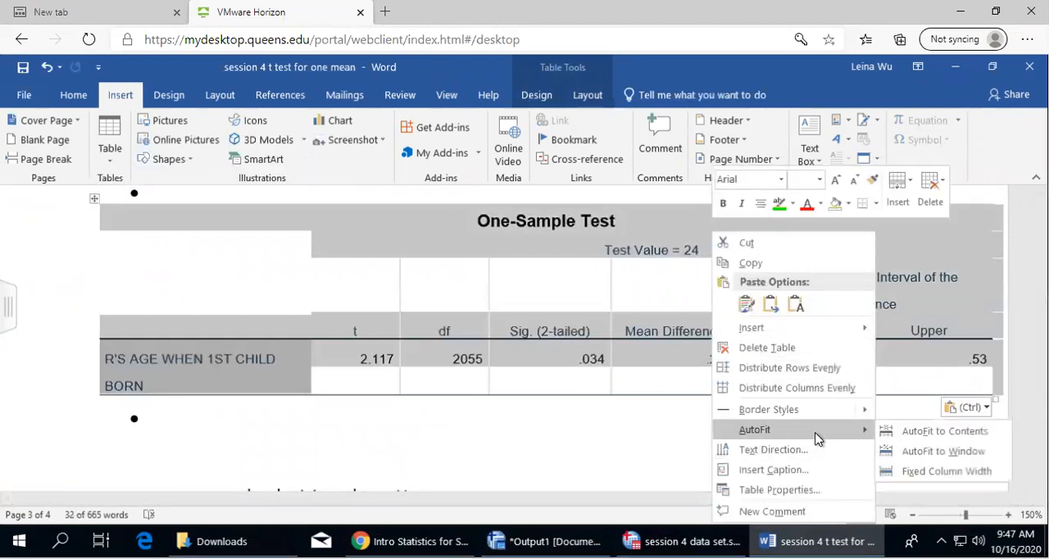
{"action": "left_click", "coordinate": [924, 450]}
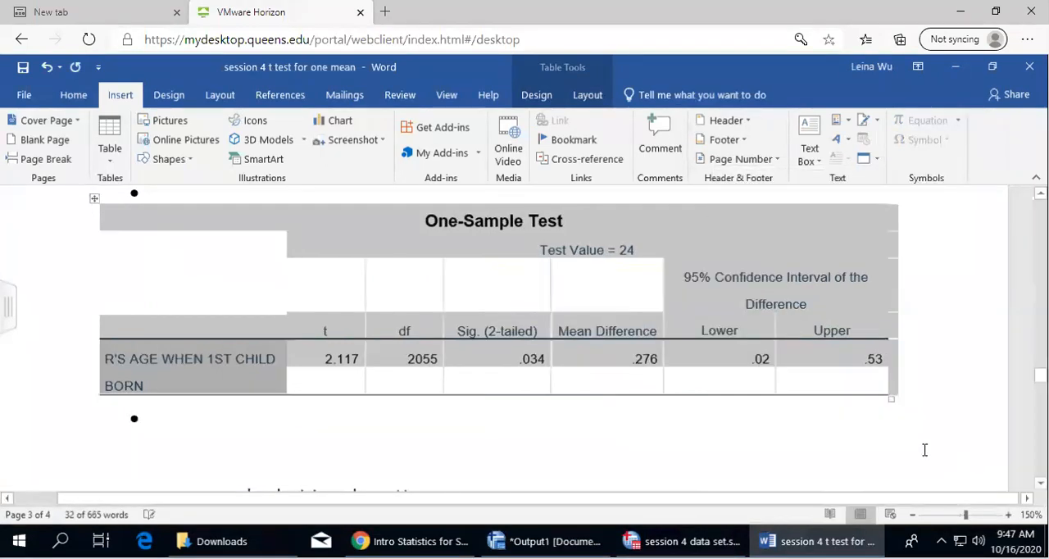
{"action": "left_click", "coordinate": [175, 440]}
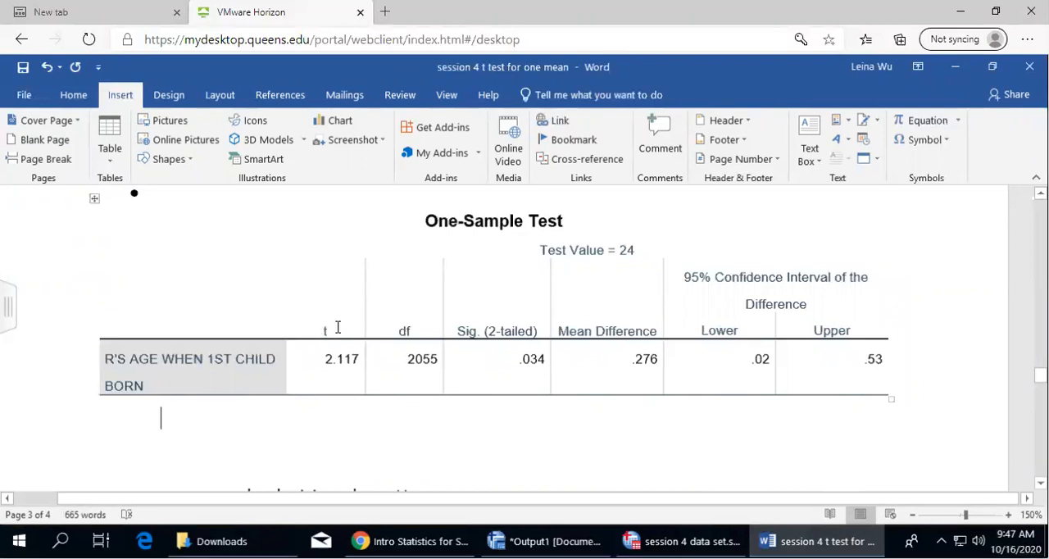
Highlight the t, df and Sig. (2-tailed) headings and their values in yellow in question 3's One-Sample Test table
{"action": "left_click_drag", "start_coordinate": [333, 328], "coordinate": [438, 372]}
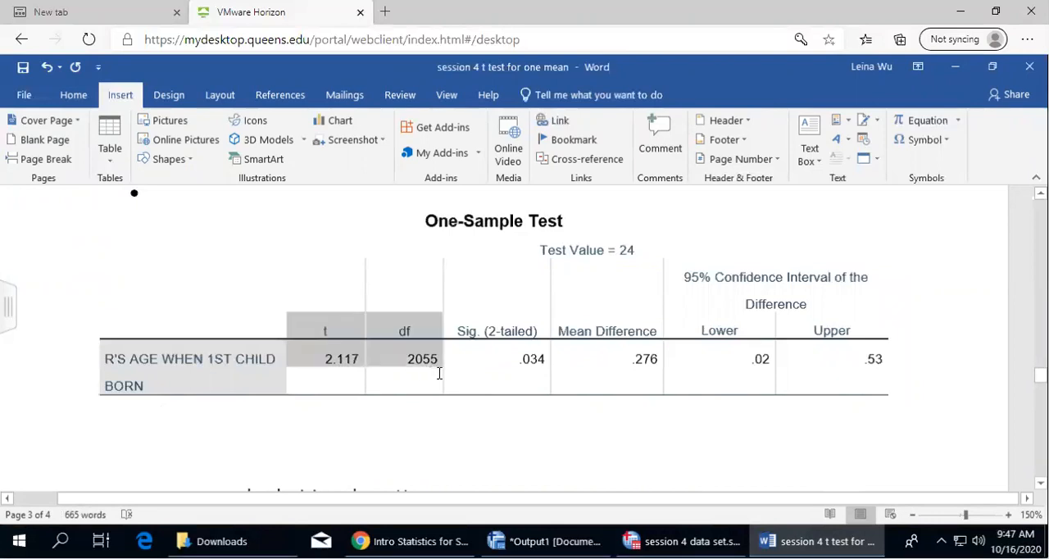
{"action": "left_click", "coordinate": [73, 95]}
{"action": "left_click", "coordinate": [311, 153]}
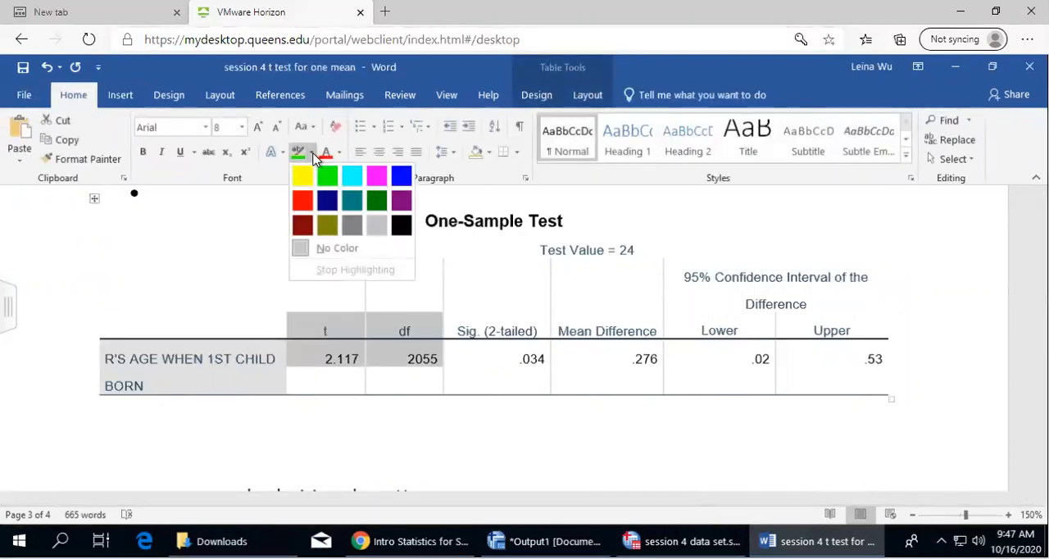
{"action": "left_click", "coordinate": [301, 175]}
{"action": "left_click", "coordinate": [387, 477]}
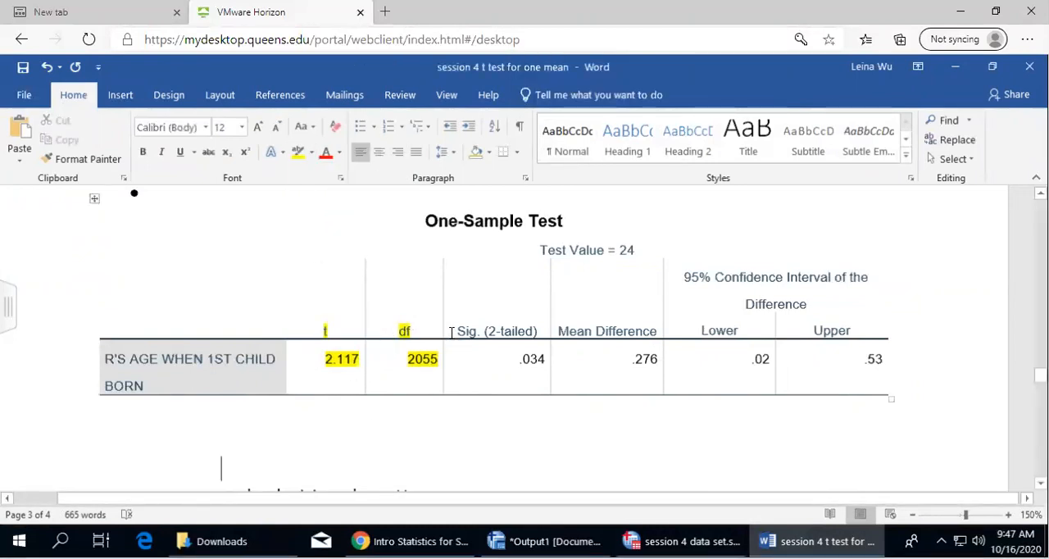
{"action": "left_click_drag", "start_coordinate": [451, 329], "coordinate": [542, 363]}
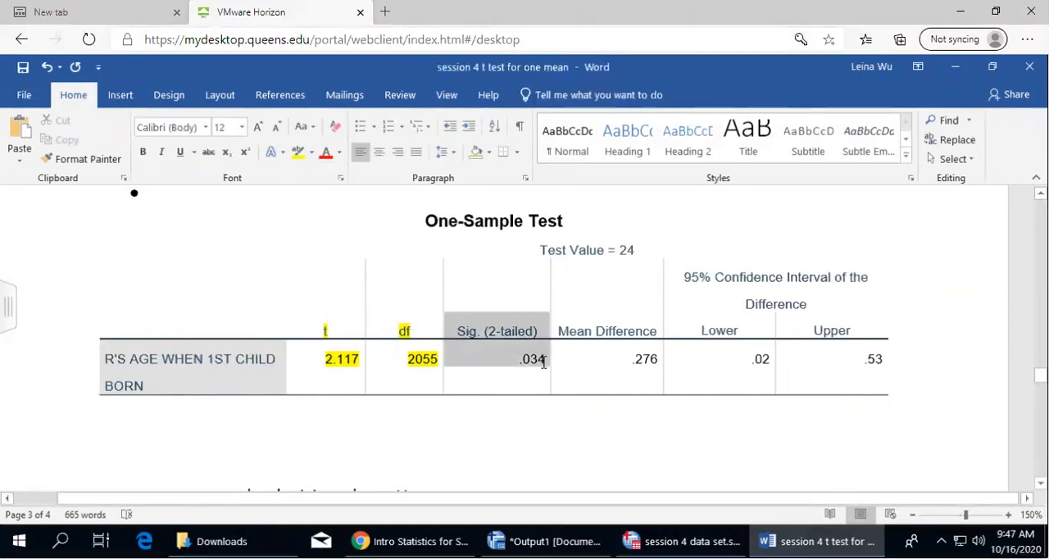
{"action": "left_click", "coordinate": [298, 154]}
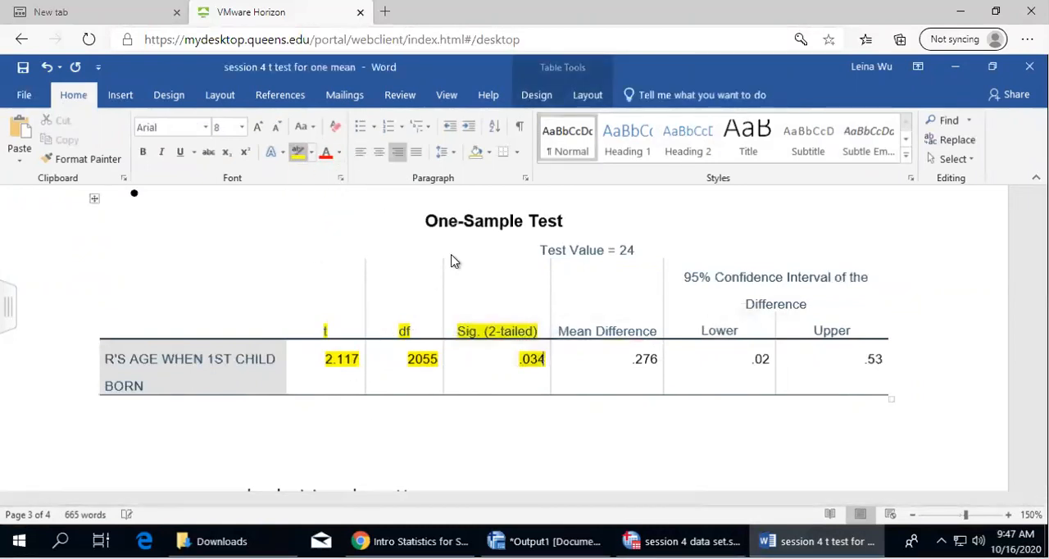
{"action": "left_click", "coordinate": [318, 423]}
{"action": "scroll", "coordinate": [320, 420], "scroll_direction": "down", "scroll_amount": 1}
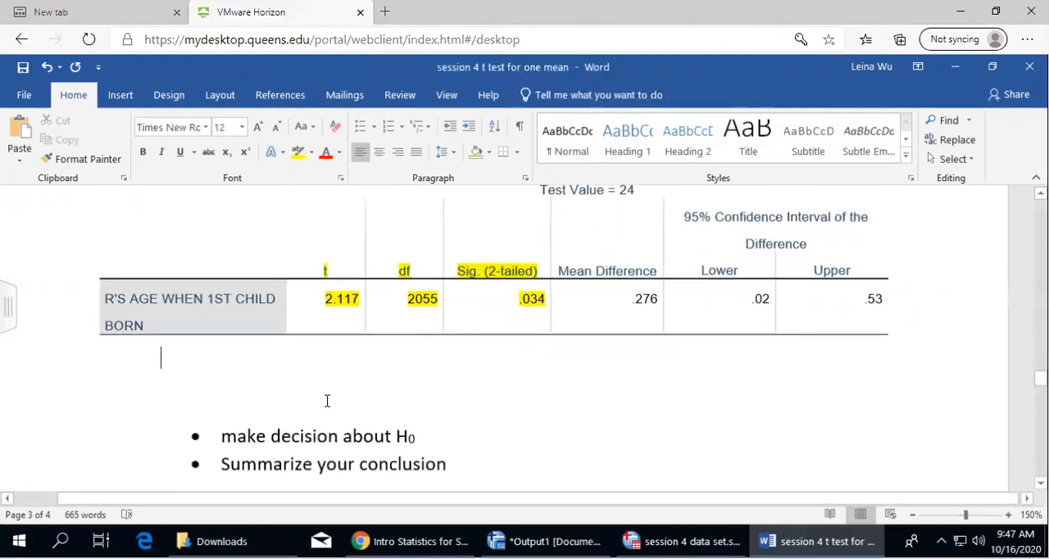
{"action": "type", "text": "Test sta"}
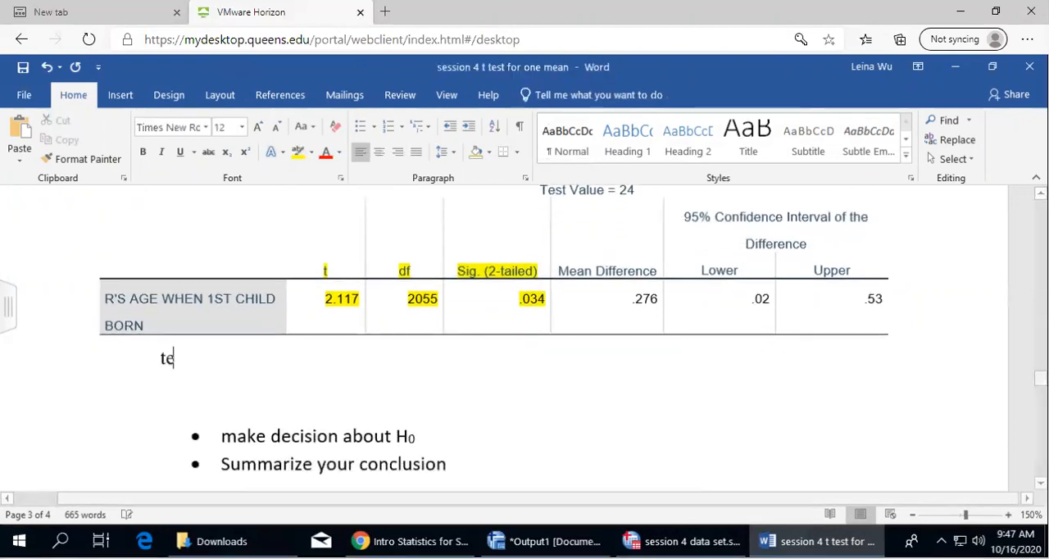
{"action": "type", "text": "tistic"}
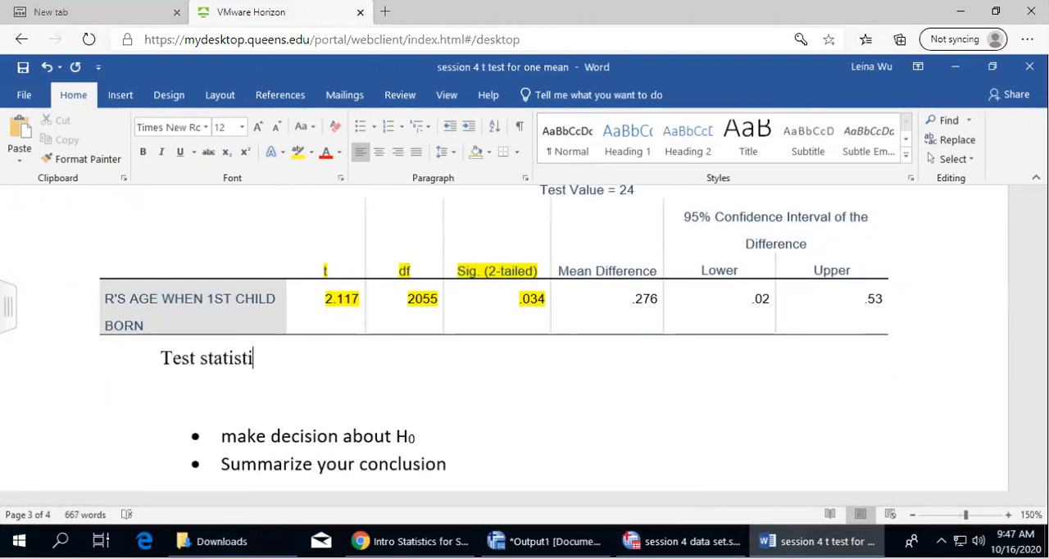
Copy question 2's highlighted test statistic and P-value bullets and paste them below question 3's table, replacing the partial "Test statisti" text
{"action": "scroll", "coordinate": [323, 385], "scroll_direction": "down", "scroll_amount": 15}
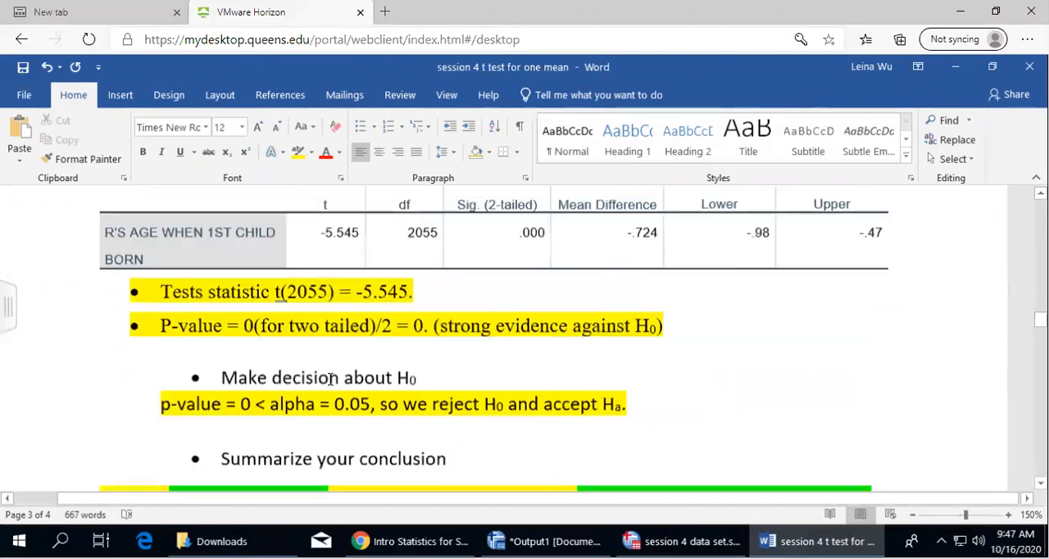
{"action": "scroll", "coordinate": [331, 378], "scroll_direction": "up", "scroll_amount": 1}
{"action": "left_click_drag", "start_coordinate": [158, 357], "coordinate": [671, 397]}
{"action": "key", "text": "ctrl+c"}
{"action": "scroll", "coordinate": [623, 439], "scroll_direction": "down", "scroll_amount": 12}
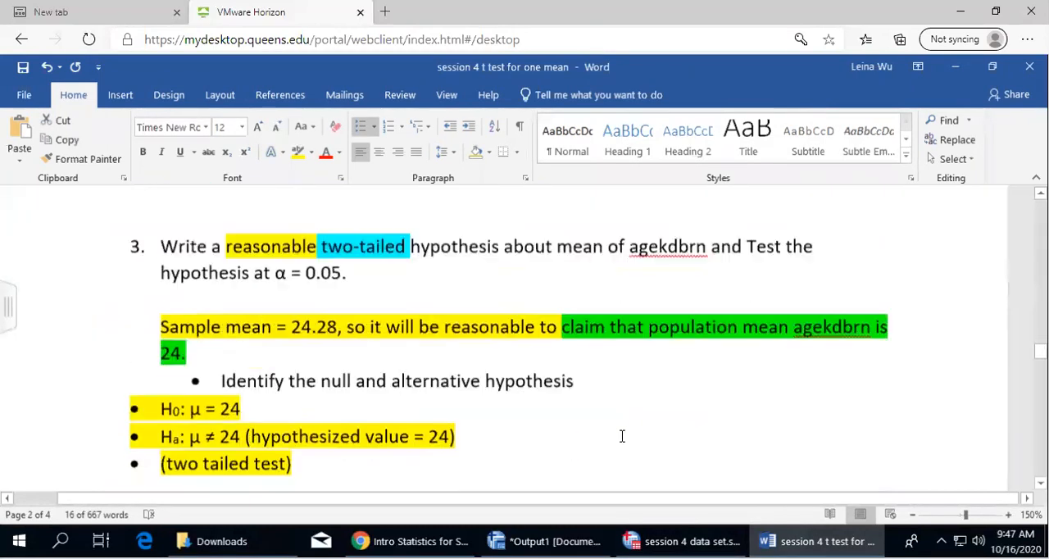
{"action": "left_click_drag", "start_coordinate": [246, 358], "coordinate": [131, 363]}
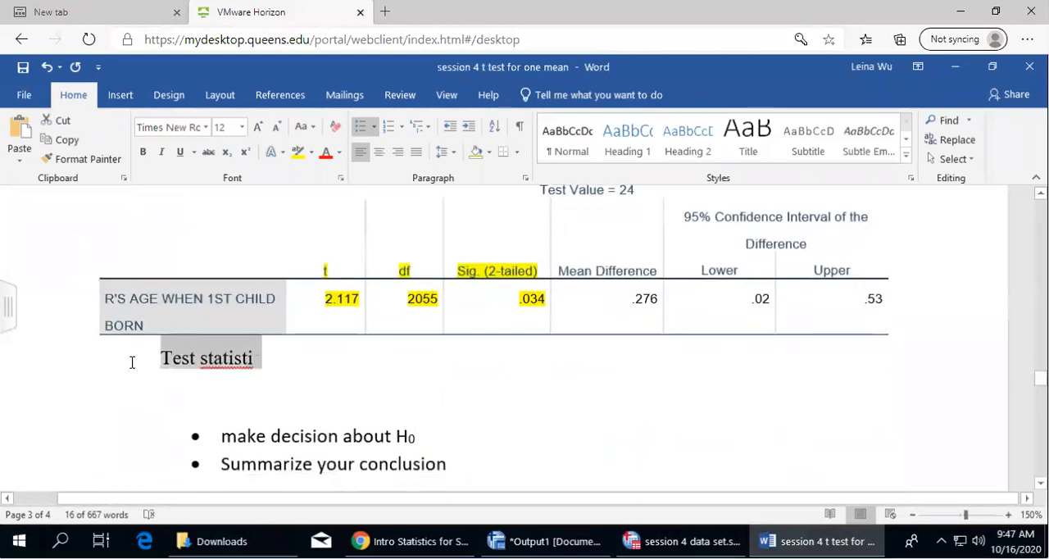
{"action": "key", "text": "ctrl+v"}
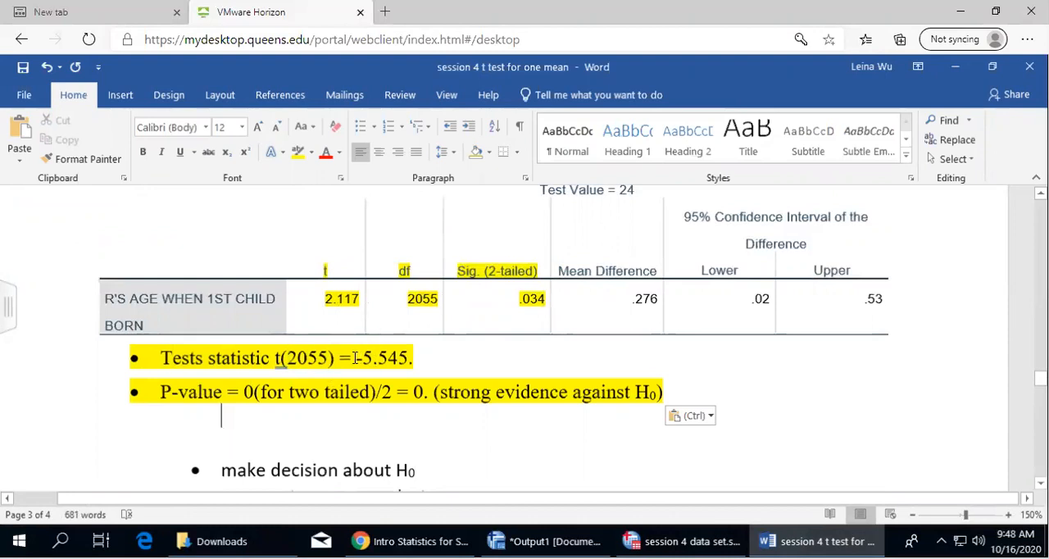
Set the t(2055) value in question 3's test statistic bullet to 2.117
{"action": "left_click_drag", "start_coordinate": [355, 358], "coordinate": [410, 358]}
{"action": "type", "text": "2"}
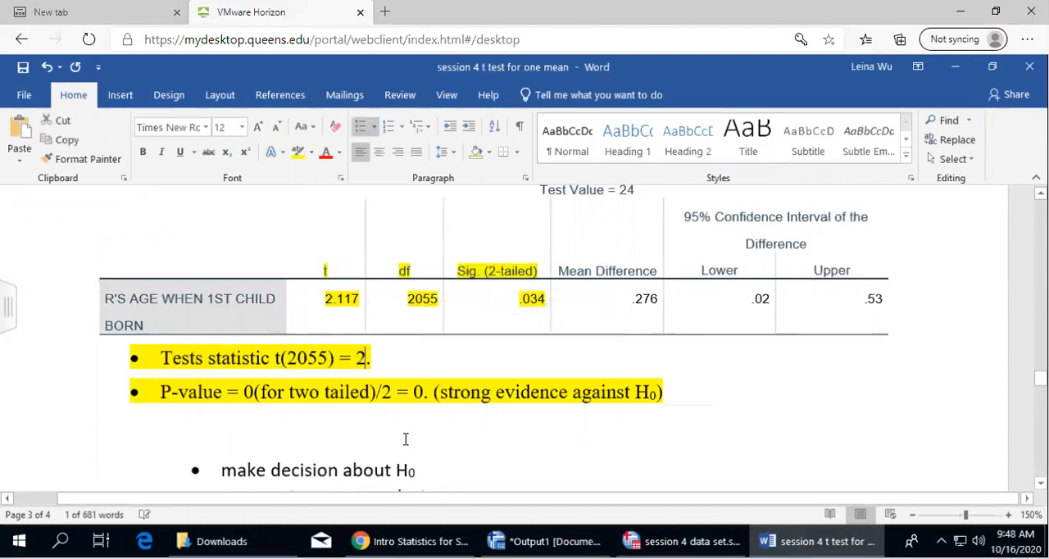
{"action": "type", "text": ".117."}
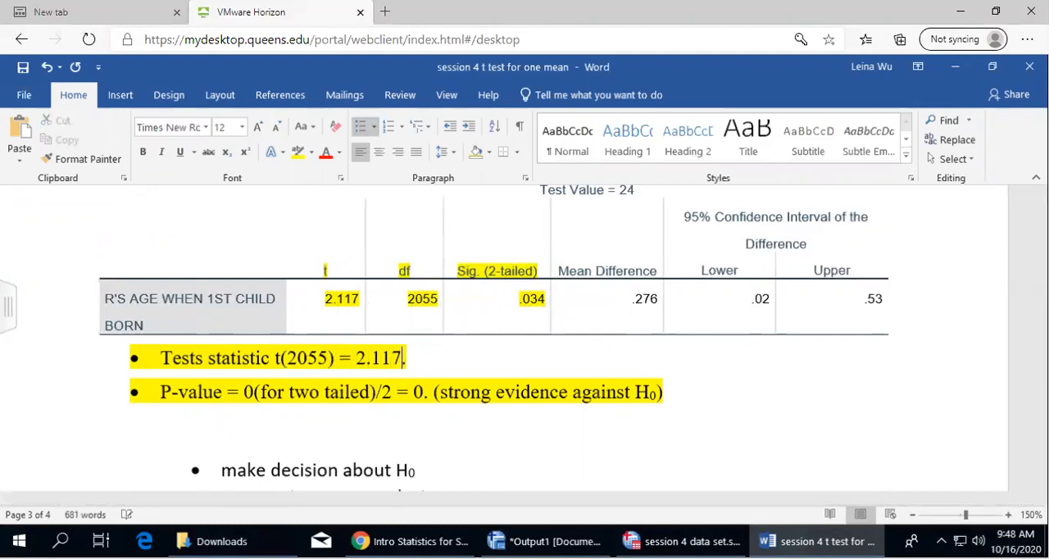
Highlight "Test Value = 24" in yellow in question 3's One-Sample Test table
{"action": "scroll", "coordinate": [537, 328], "scroll_direction": "up", "scroll_amount": 3}
{"action": "left_click_drag", "start_coordinate": [538, 312], "coordinate": [648, 310]}
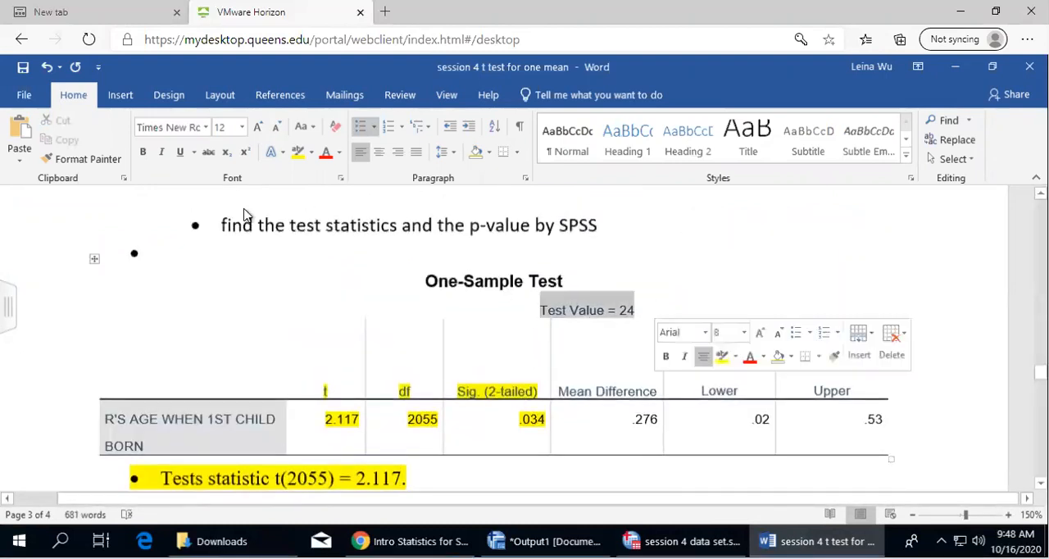
{"action": "left_click", "coordinate": [298, 153]}
{"action": "scroll", "coordinate": [605, 203], "scroll_direction": "down", "scroll_amount": 4}
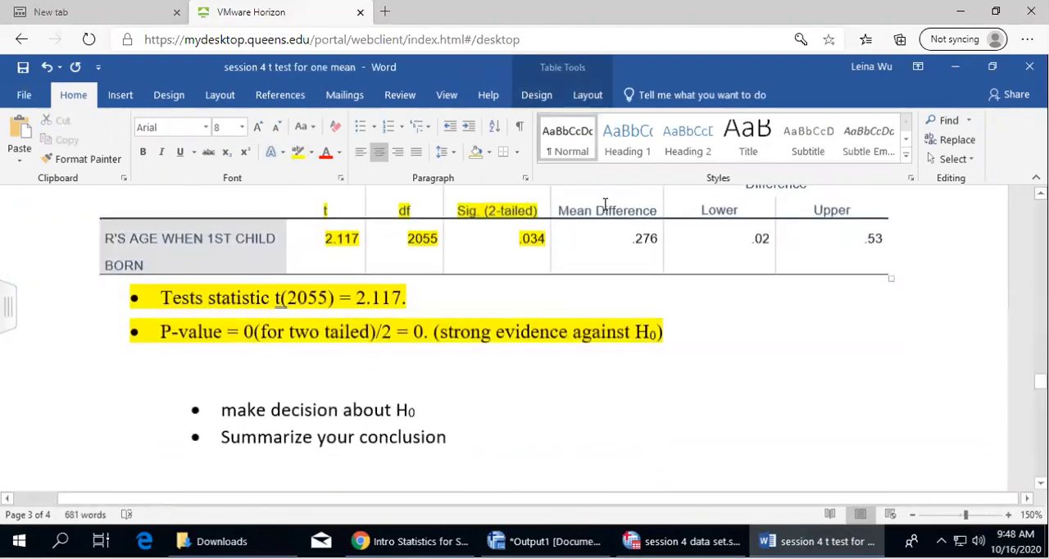
{"action": "scroll", "coordinate": [508, 360], "scroll_direction": "up", "scroll_amount": 4}
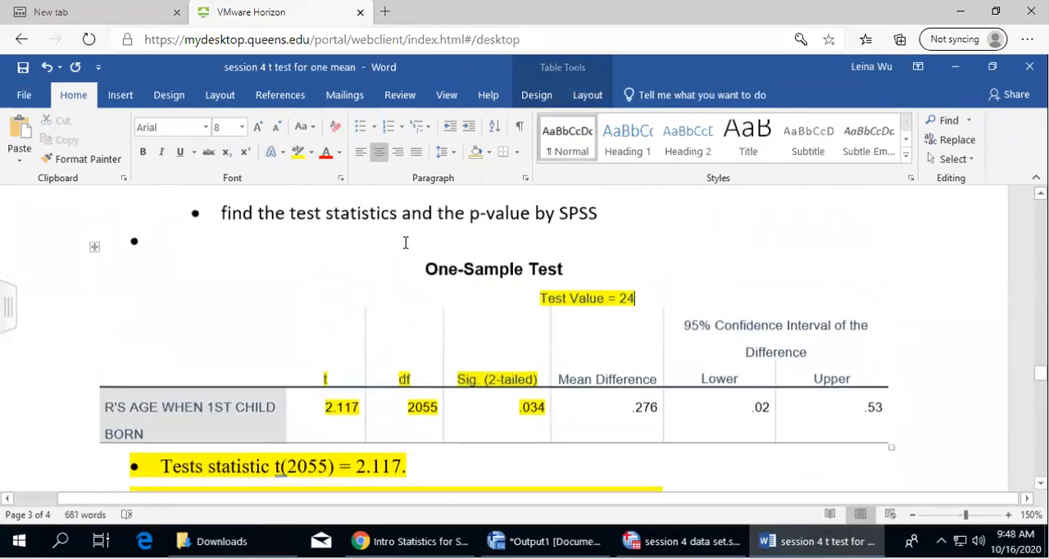
Edit question 3's P-value bullet to read "P-value = 0.034(for two tailed test)", removing the division by 2 and the evidence remark
{"action": "scroll", "coordinate": [521, 390], "scroll_direction": "down", "scroll_amount": 4}
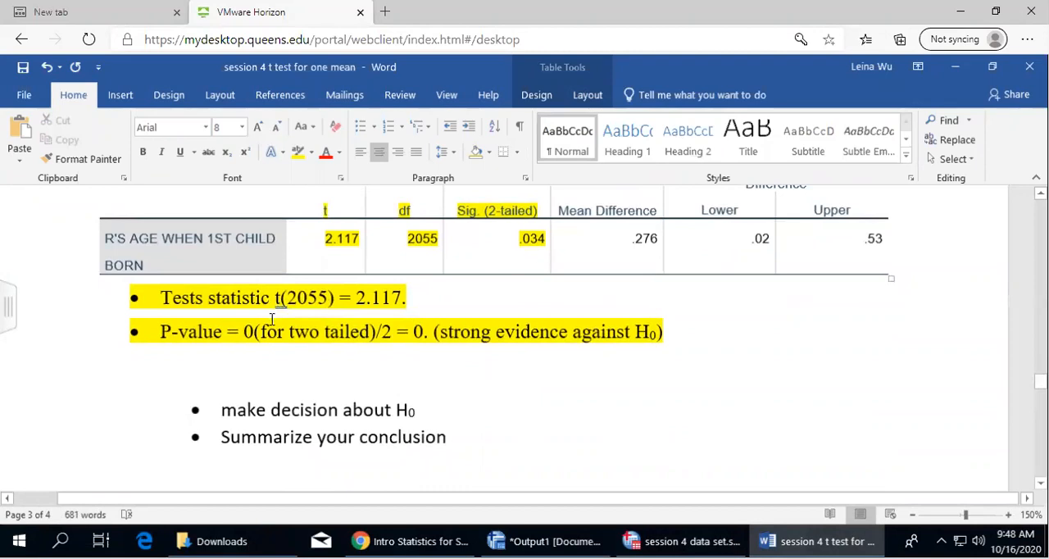
{"action": "left_click", "coordinate": [255, 331]}
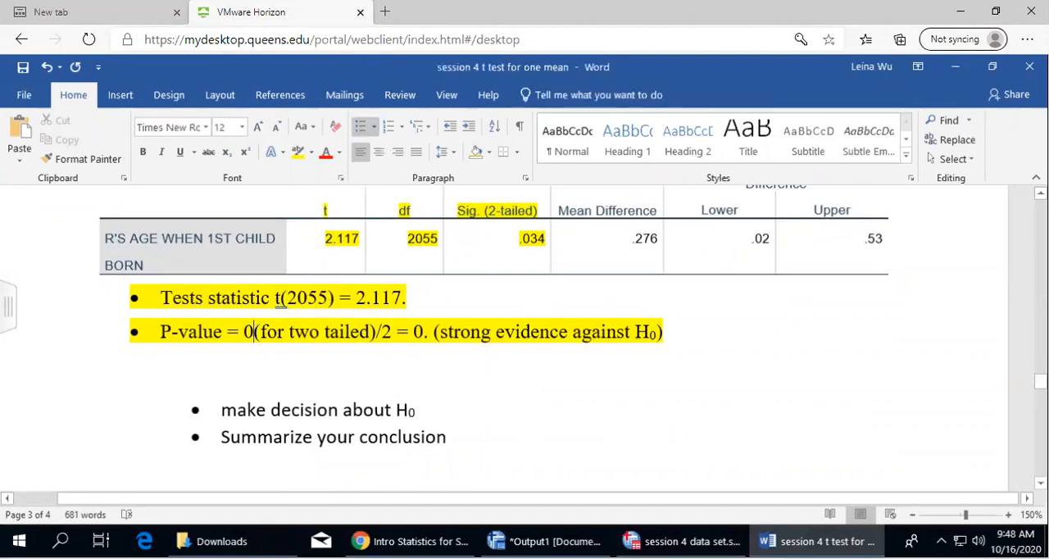
{"action": "type", "text": ".034"}
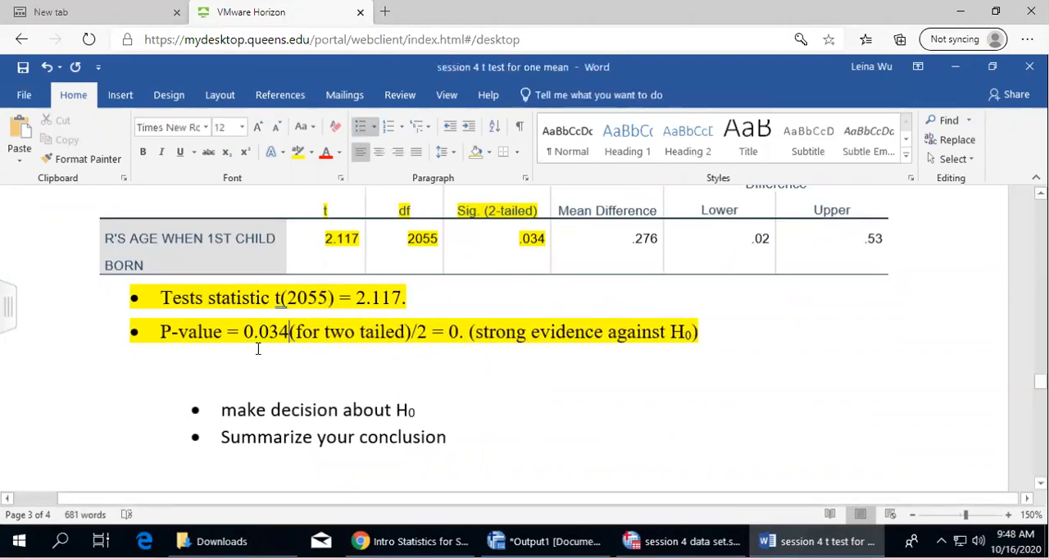
{"action": "left_click_drag", "start_coordinate": [417, 331], "coordinate": [768, 331]}
{"action": "key", "text": "BackSpace"}
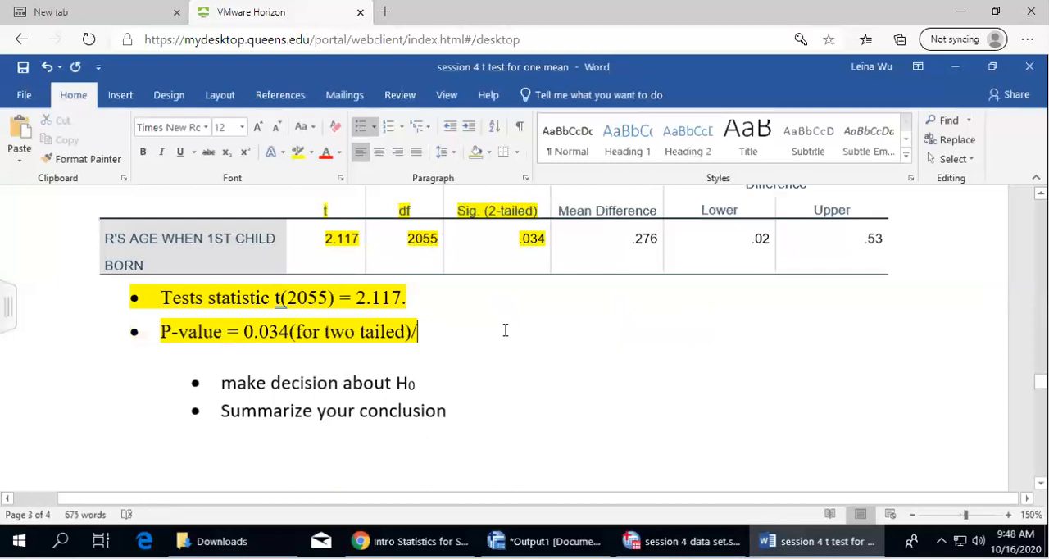
{"action": "key", "text": "BackSpace"}
{"action": "left_click", "coordinate": [459, 355]}
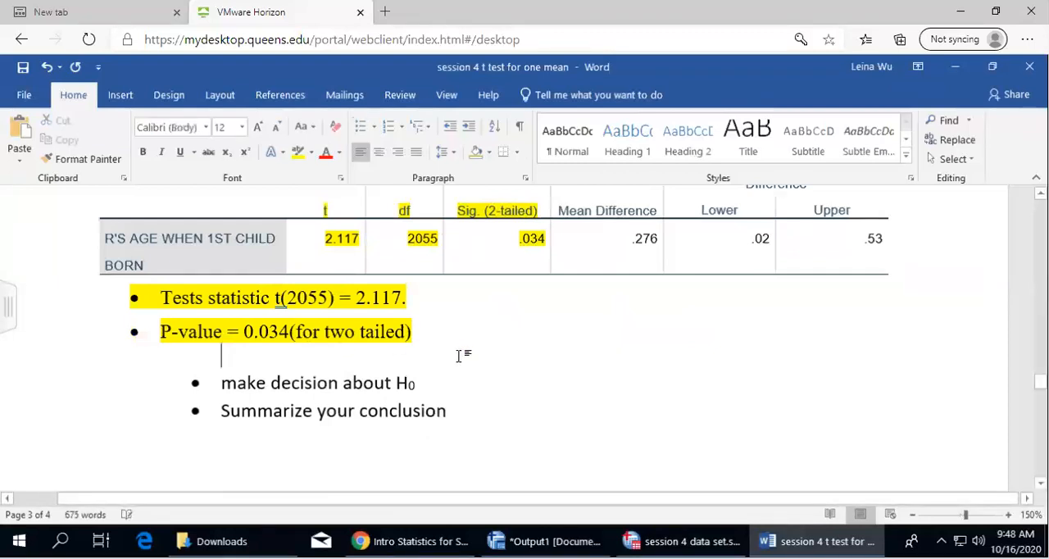
{"action": "left_click", "coordinate": [408, 331]}
{"action": "type", "text": "test"}
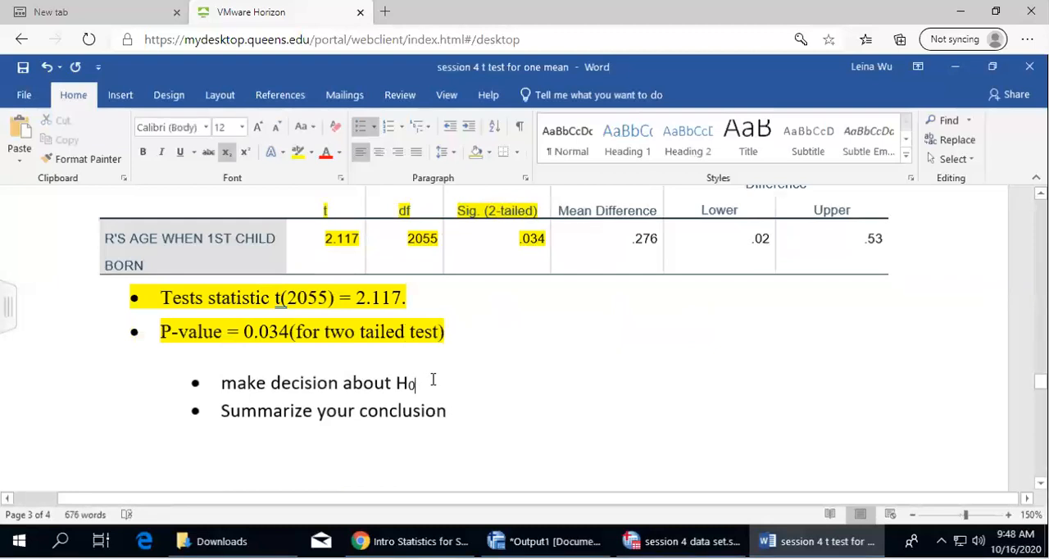
Add an unbulleted line at the page margin below question 3's "make decision about H0" reading "p-value = 0.034"
{"action": "key", "text": "Return"}
{"action": "key", "text": "BackSpace"}
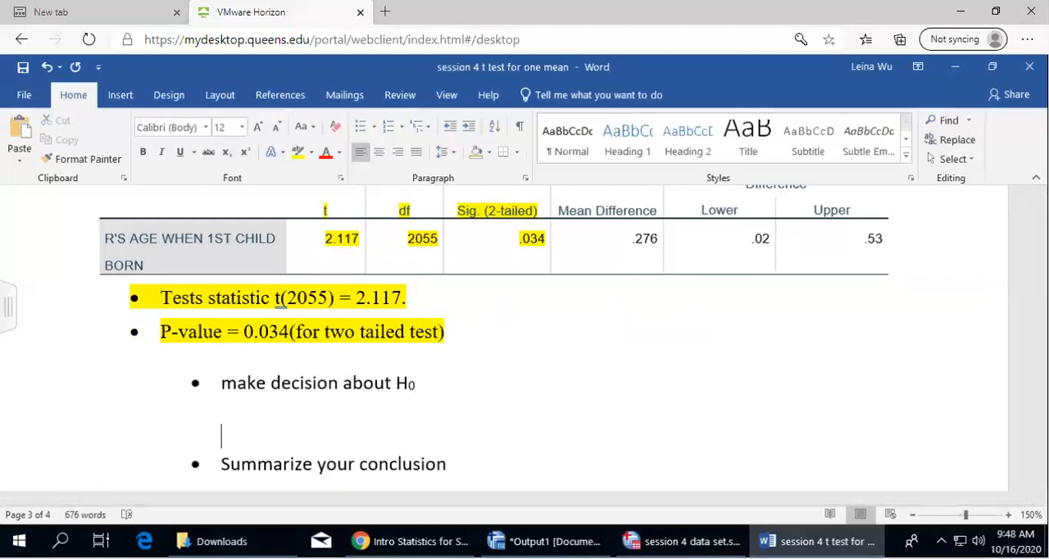
{"action": "key", "text": "BackSpace"}
{"action": "type", "text": "p-value"}
{"action": "key", "text": "BackSpace"}
{"action": "key", "text": "BackSpace"}
{"action": "key", "text": "BackSpace"}
{"action": "key", "text": "BackSpace"}
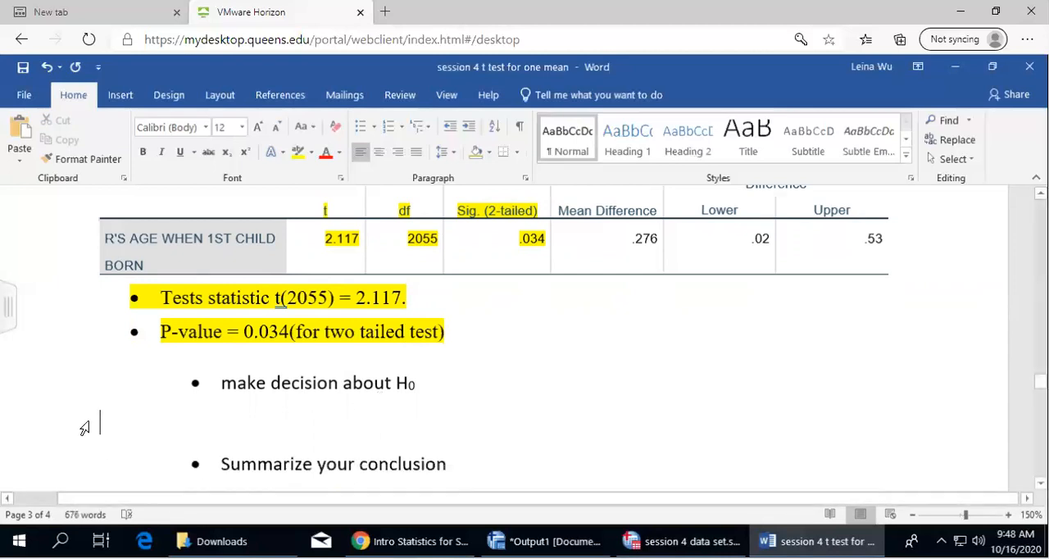
{"action": "type", "text": "p-value = 0/0"}
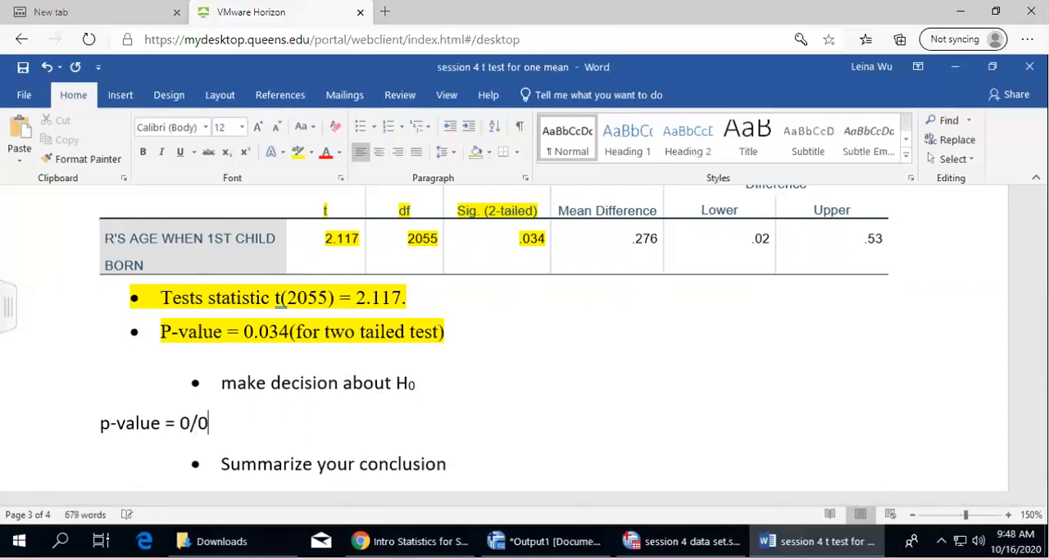
{"action": "key", "text": "BackSpace"}
{"action": "key", "text": "BackSpace"}
{"action": "key", "text": "BackSpace"}
{"action": "key", "text": "BackSpace"}
{"action": "type", "text": "034"}
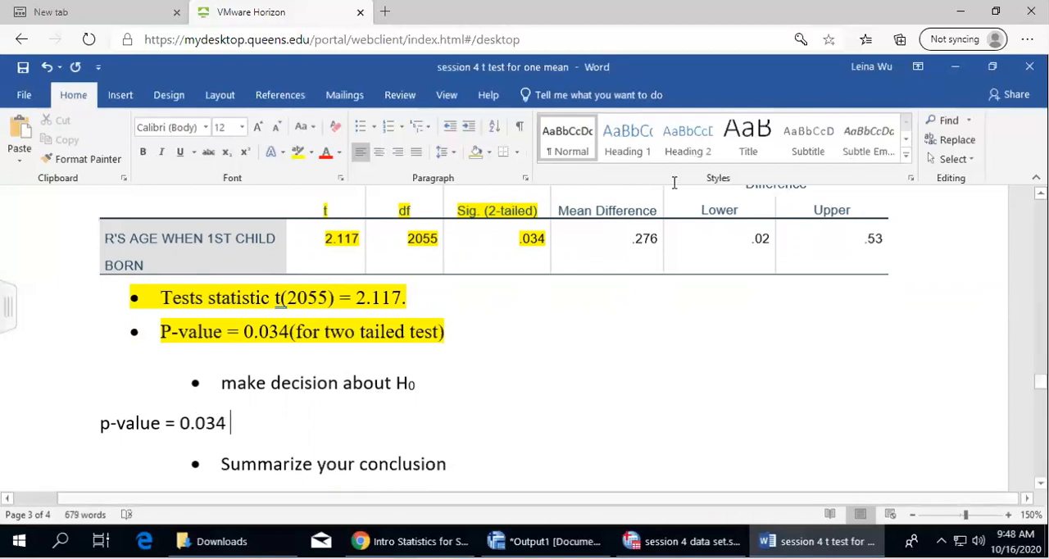
Extend the decision line with the alpha symbol and a less-than comparison to read "p-value = 0.034< α=0.05"
{"action": "left_click", "coordinate": [121, 95]}
{"action": "left_click", "coordinate": [926, 141]}
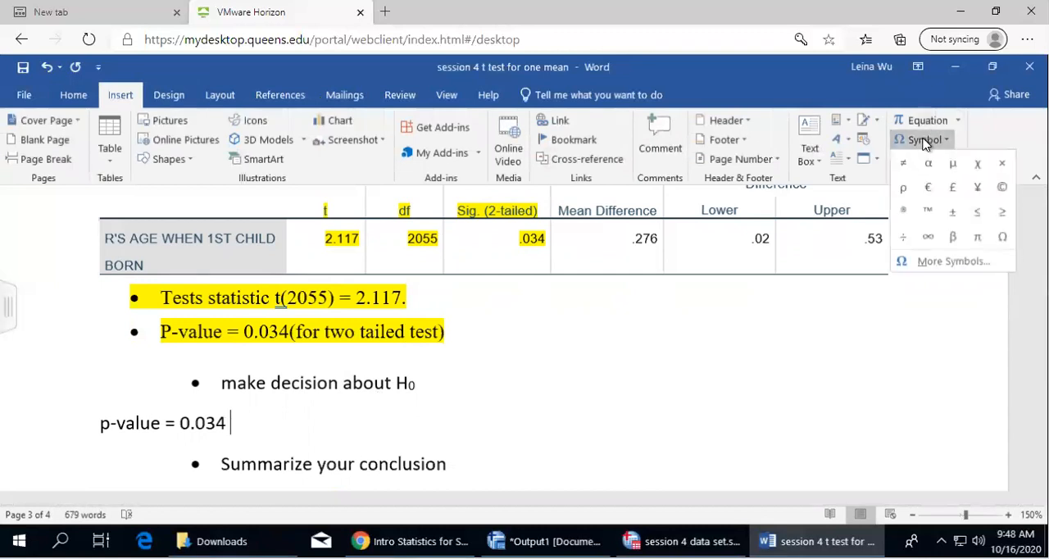
{"action": "left_click", "coordinate": [924, 210]}
{"action": "type", "text": "="}
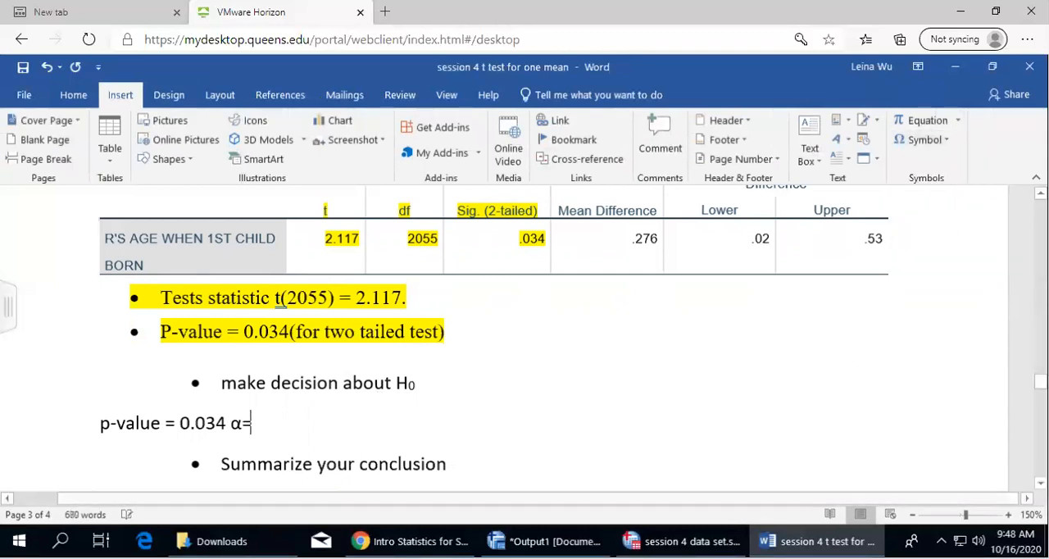
{"action": "type", "text": "0.05"}
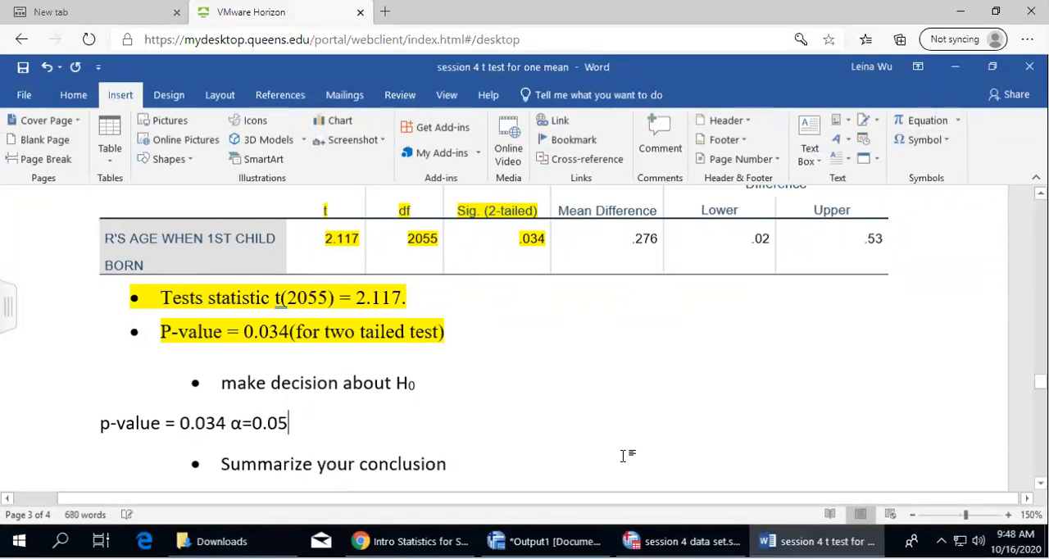
{"action": "left_click", "coordinate": [232, 423]}
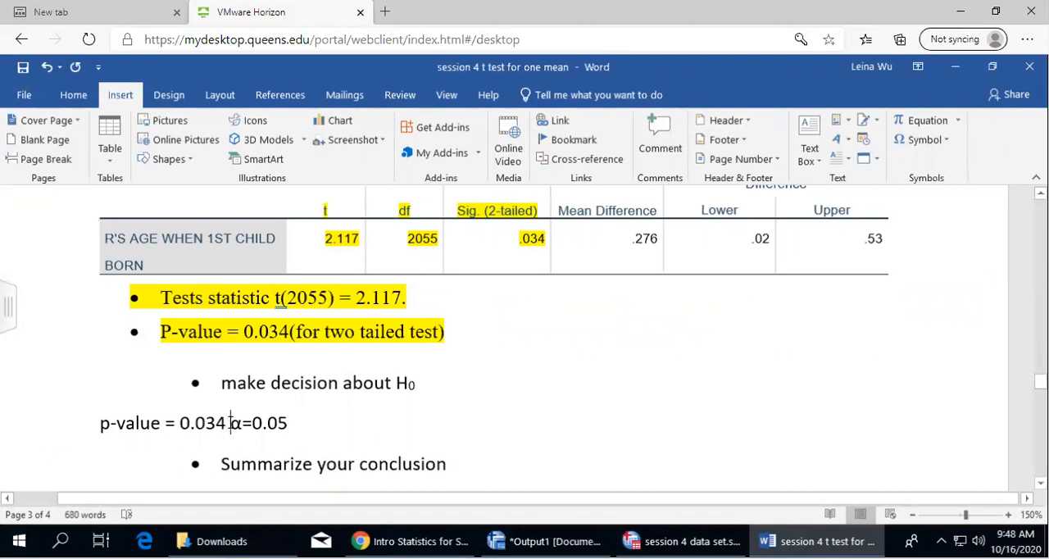
{"action": "key", "text": "BackSpace"}
{"action": "type", "text": "< "}
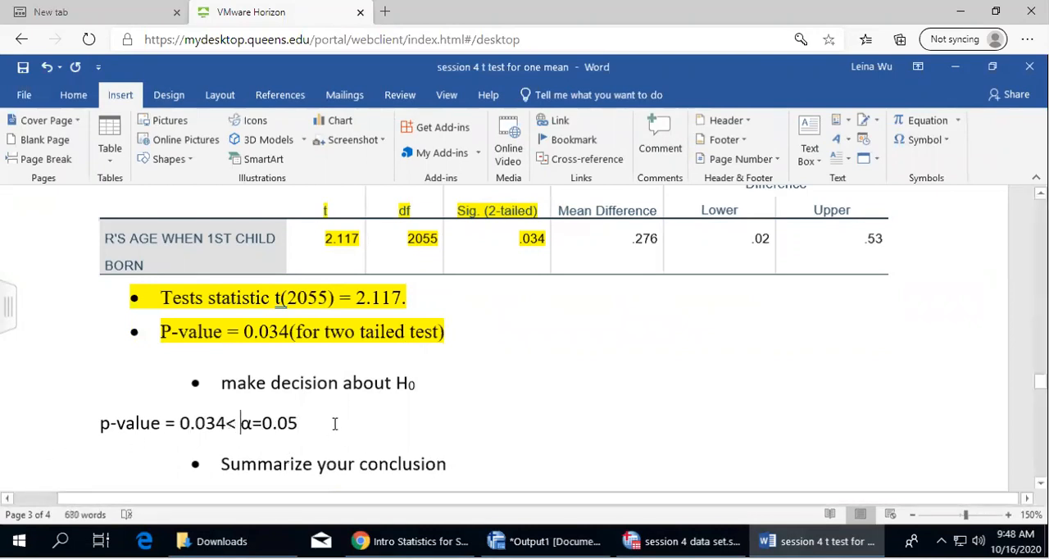
{"action": "type", "text": ", there fore"}
Continue question 3's decision line with ", therefore we reject H0" and format the 0 as subscript
{"action": "key", "text": "BackSpace"}
{"action": "key", "text": "BackSpace"}
{"action": "key", "text": "BackSpace"}
{"action": "key", "text": "BackSpace"}
{"action": "key", "text": "BackSpace"}
{"action": "type", "text": "fore we "}
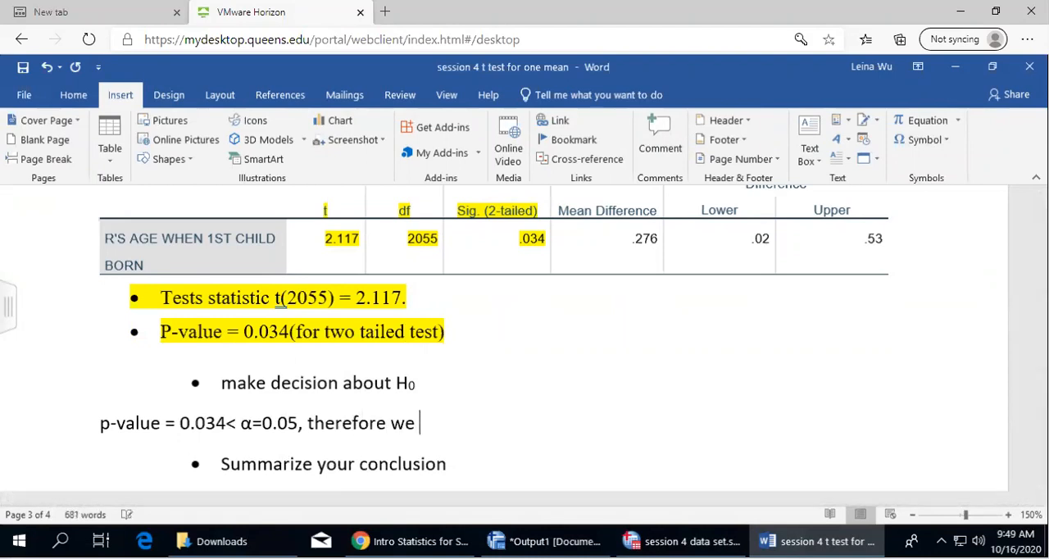
{"action": "type", "text": "reject H0"}
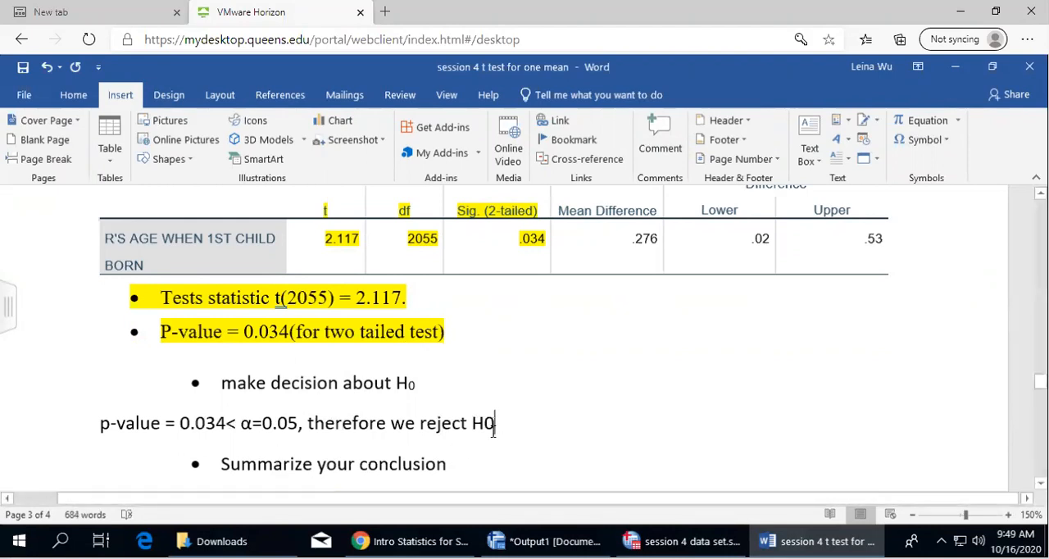
{"action": "left_click_drag", "start_coordinate": [496, 429], "coordinate": [486, 429]}
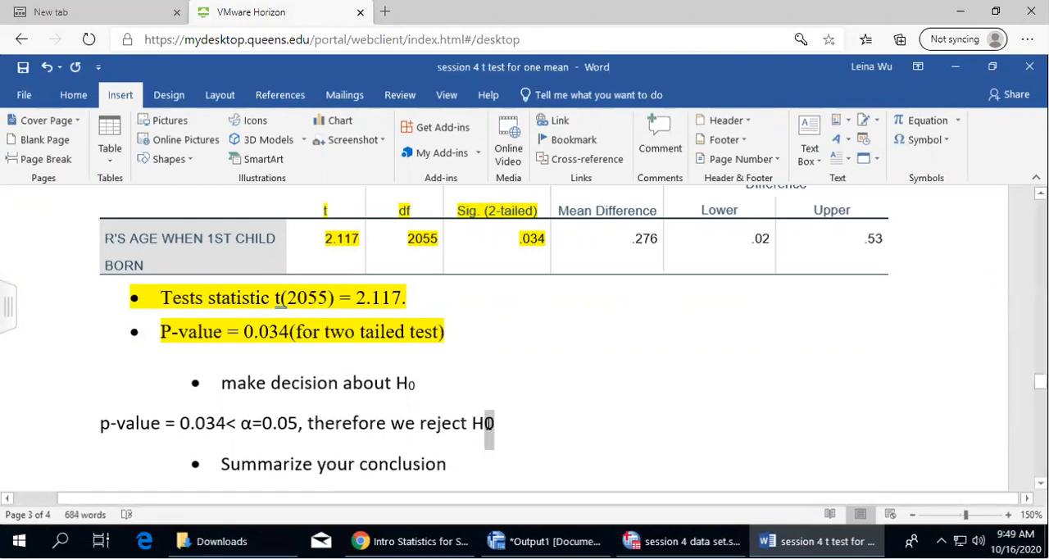
{"action": "left_click", "coordinate": [79, 97]}
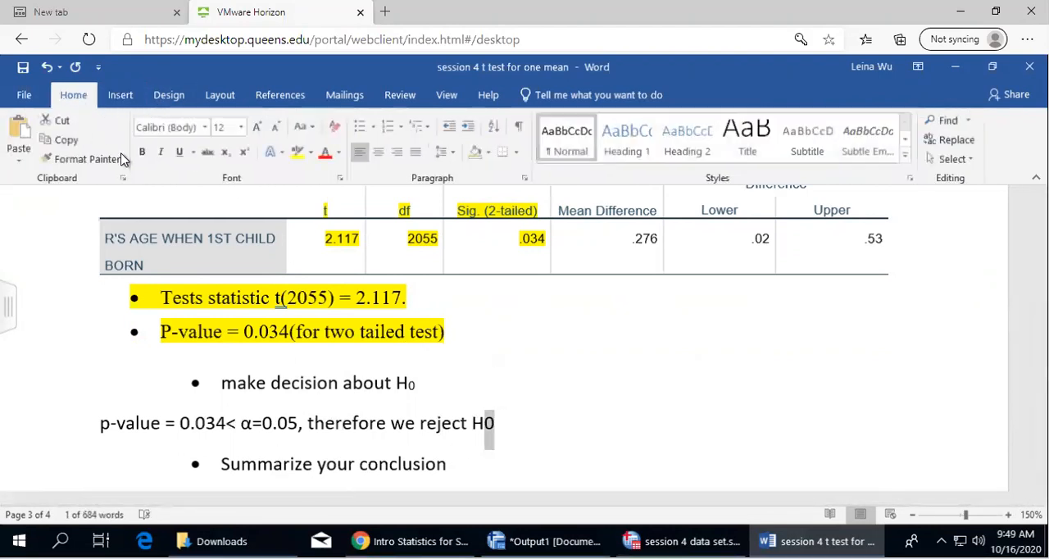
{"action": "left_click", "coordinate": [227, 153]}
{"action": "left_click", "coordinate": [536, 423]}
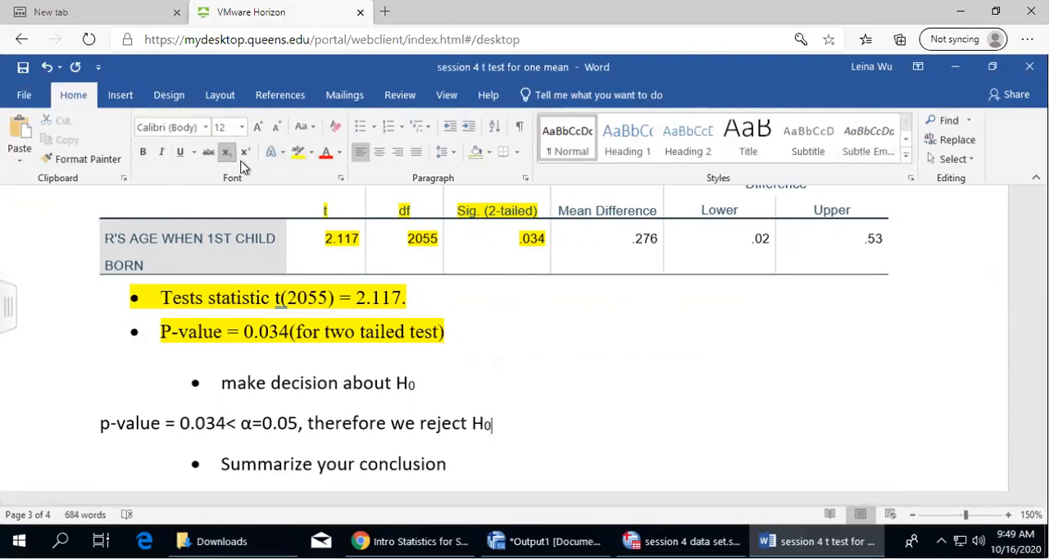
Complete the decision line with "and accept Ha" and format the final a as subscript
{"action": "type", "text": "and ac"}
{"action": "key", "text": "BackSpace"}
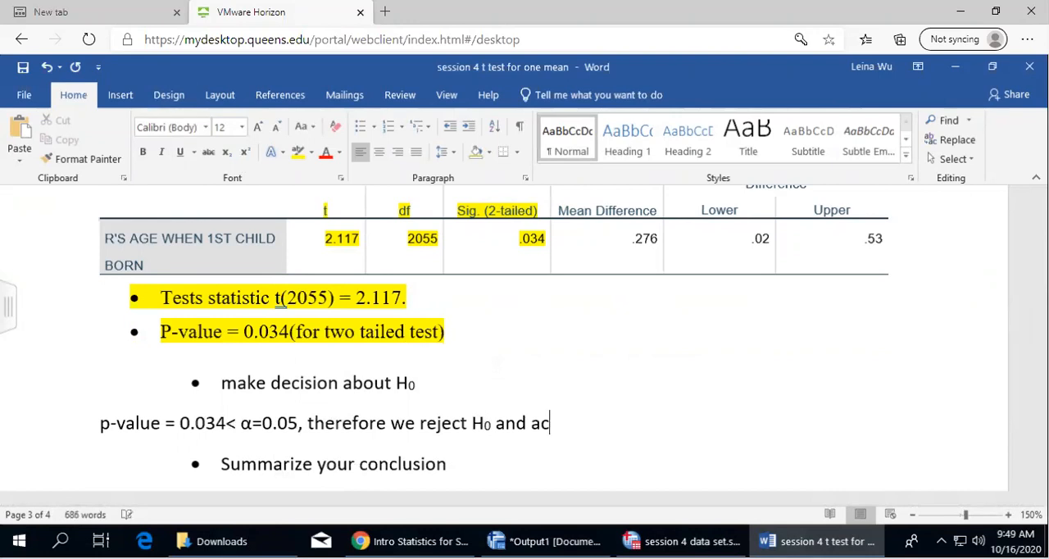
{"action": "type", "text": "cept Ha"}
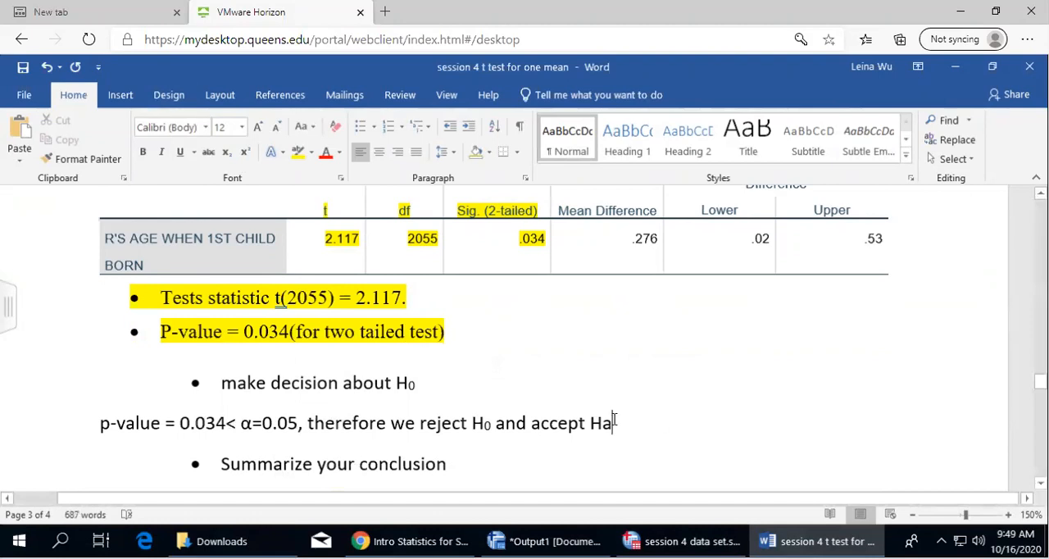
{"action": "key", "text": "shift+Left"}
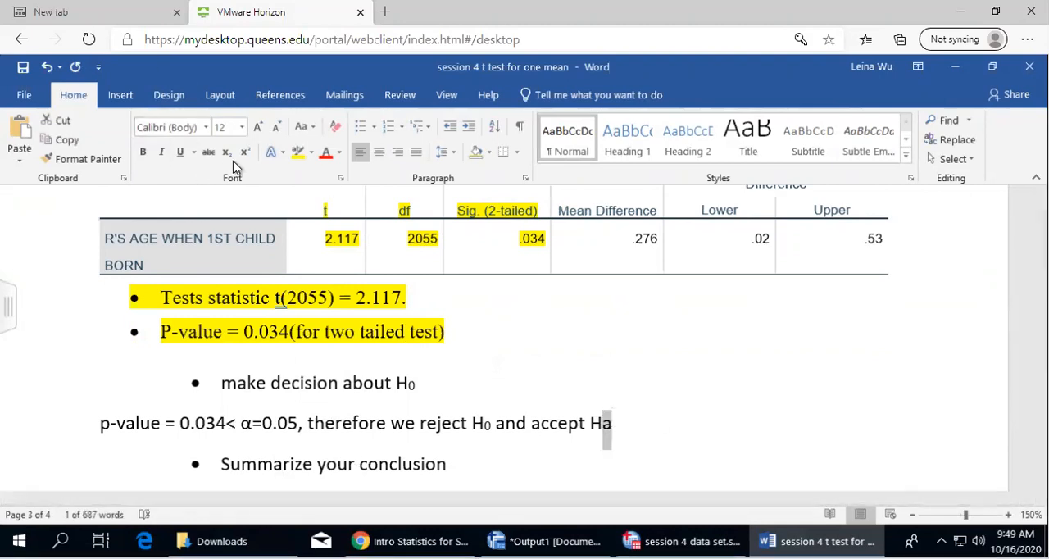
{"action": "left_click", "coordinate": [226, 152]}
{"action": "left_click", "coordinate": [644, 419]}
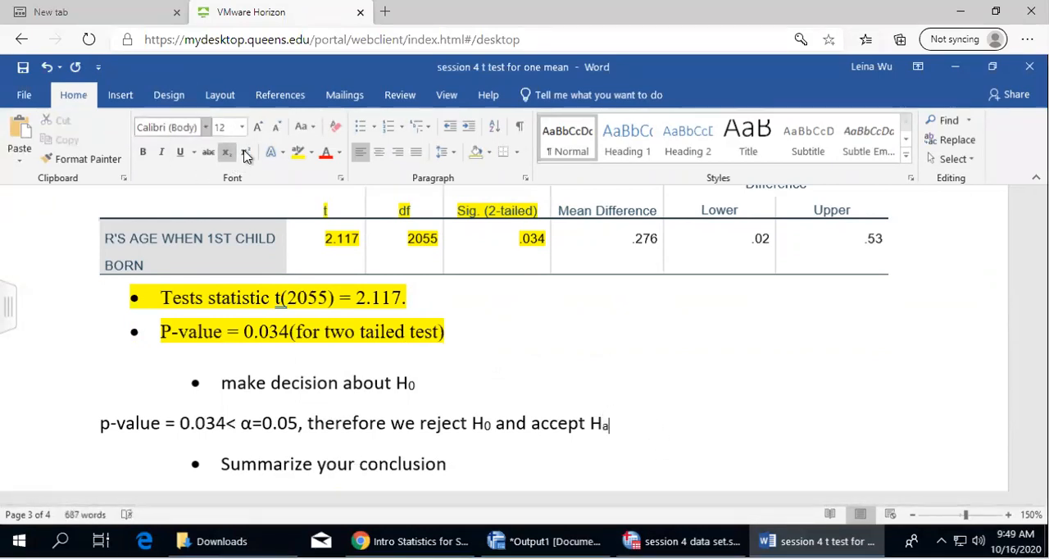
Highlight question 3's entire decision line in yellow
{"action": "left_click_drag", "start_coordinate": [99, 423], "coordinate": [631, 424]}
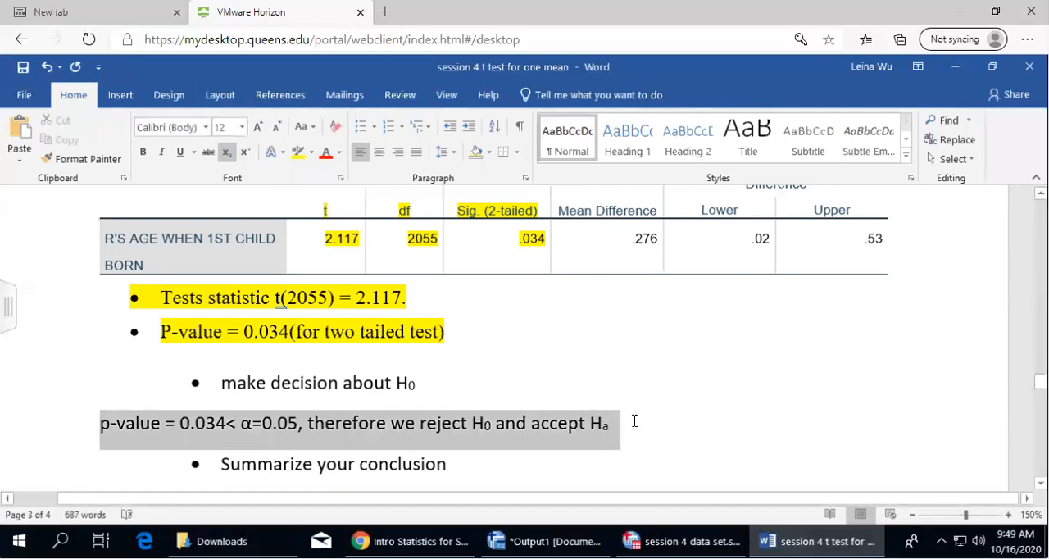
{"action": "left_click", "coordinate": [300, 153]}
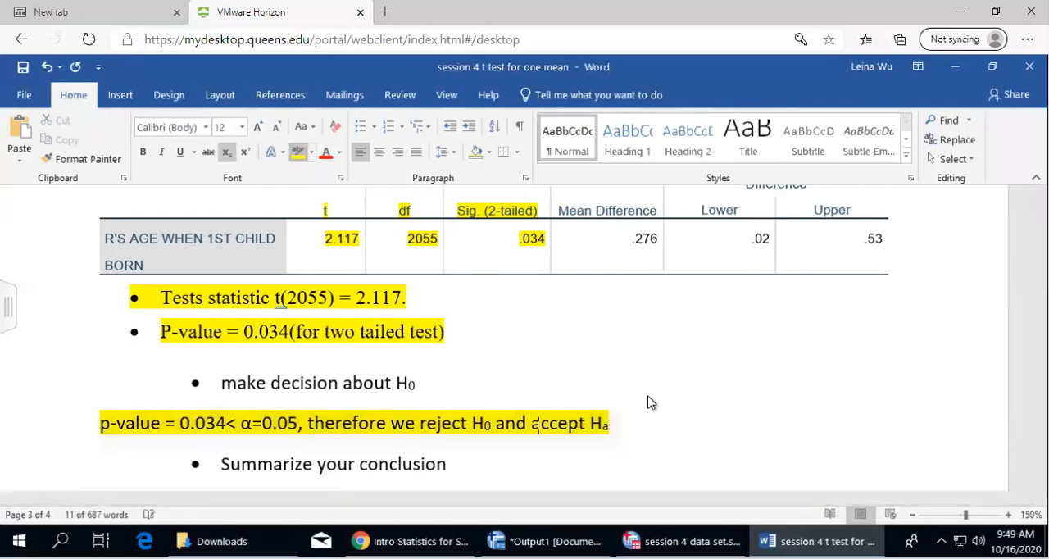
{"action": "left_click", "coordinate": [646, 414]}
Add an empty unbulleted line below question 3's "Summarize your conclusion" bullet
{"action": "scroll", "coordinate": [597, 440], "scroll_direction": "down", "scroll_amount": 3}
{"action": "left_click", "coordinate": [490, 348]}
{"action": "key", "text": "Return"}
{"action": "key", "text": "BackSpace"}
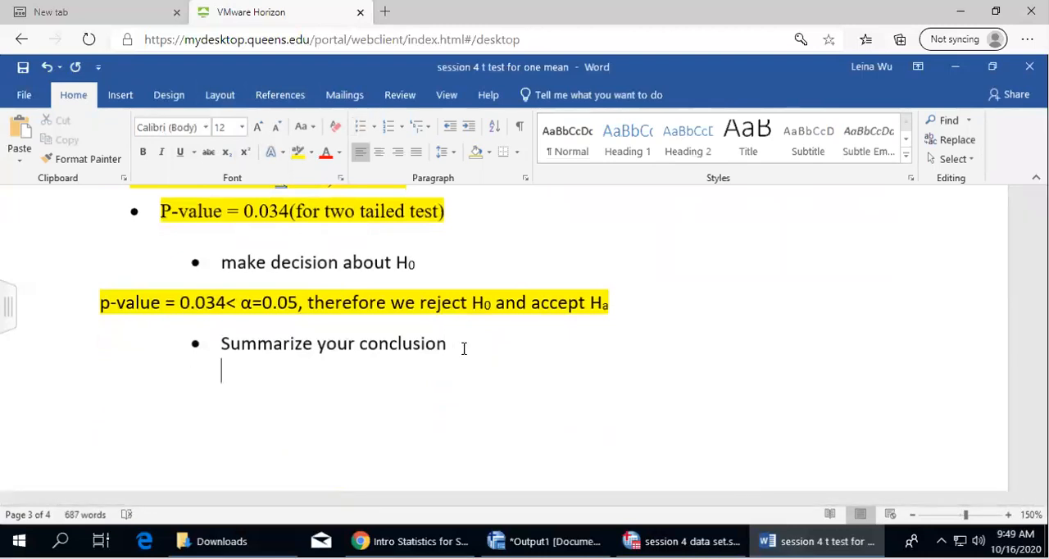
Copy question 2's highlighted conclusion sentence and paste it under question 3's "Summarize your conclusion"
{"action": "scroll", "coordinate": [503, 358], "scroll_direction": "up", "scroll_amount": 10}
{"action": "scroll", "coordinate": [504, 357], "scroll_direction": "down", "scroll_amount": 4}
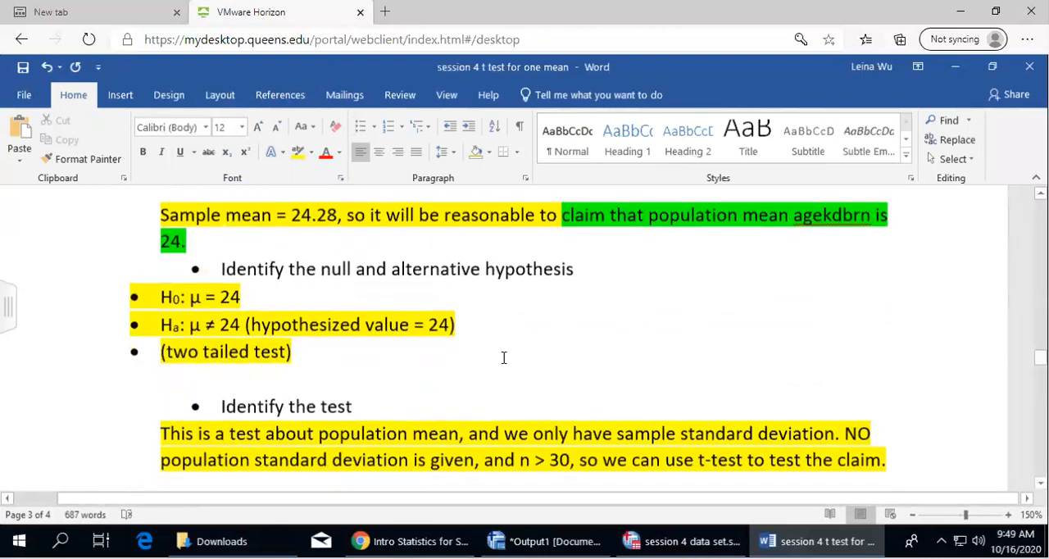
{"action": "scroll", "coordinate": [504, 357], "scroll_direction": "down", "scroll_amount": 1}
{"action": "scroll", "coordinate": [245, 367], "scroll_direction": "up", "scroll_amount": 8}
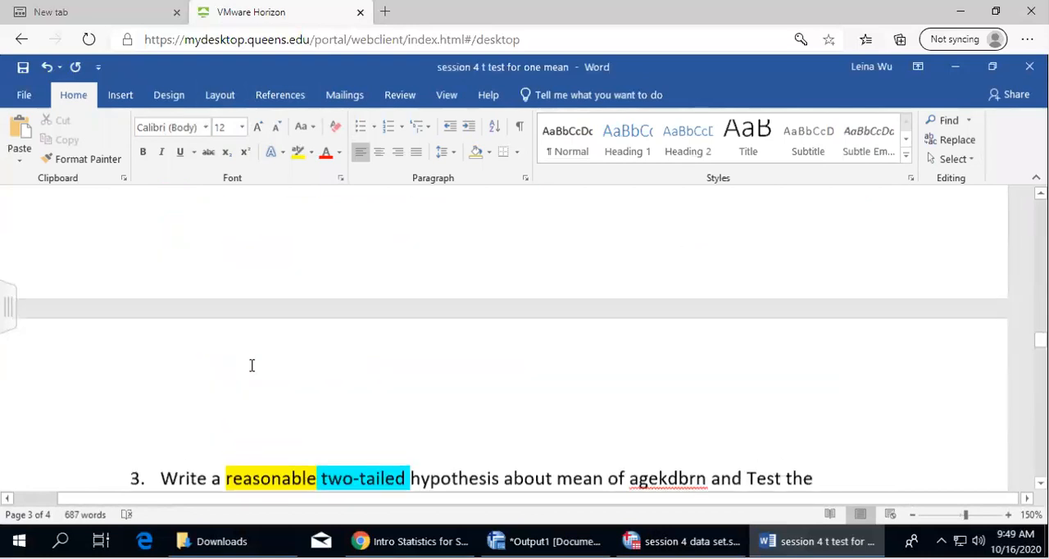
{"action": "left_click_drag", "start_coordinate": [100, 259], "coordinate": [459, 282]}
{"action": "key", "text": "ctrl+c"}
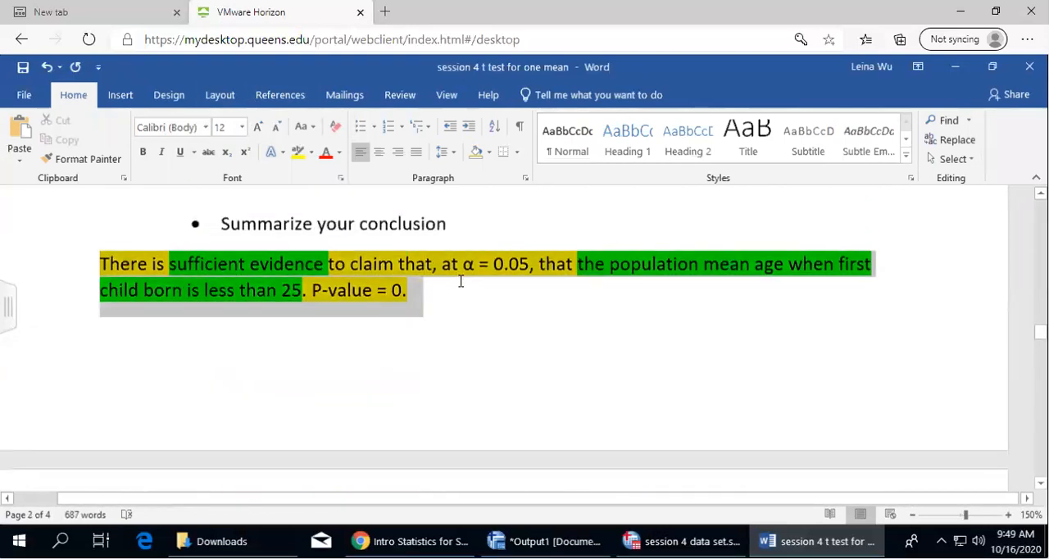
{"action": "scroll", "coordinate": [422, 359], "scroll_direction": "down", "scroll_amount": 10}
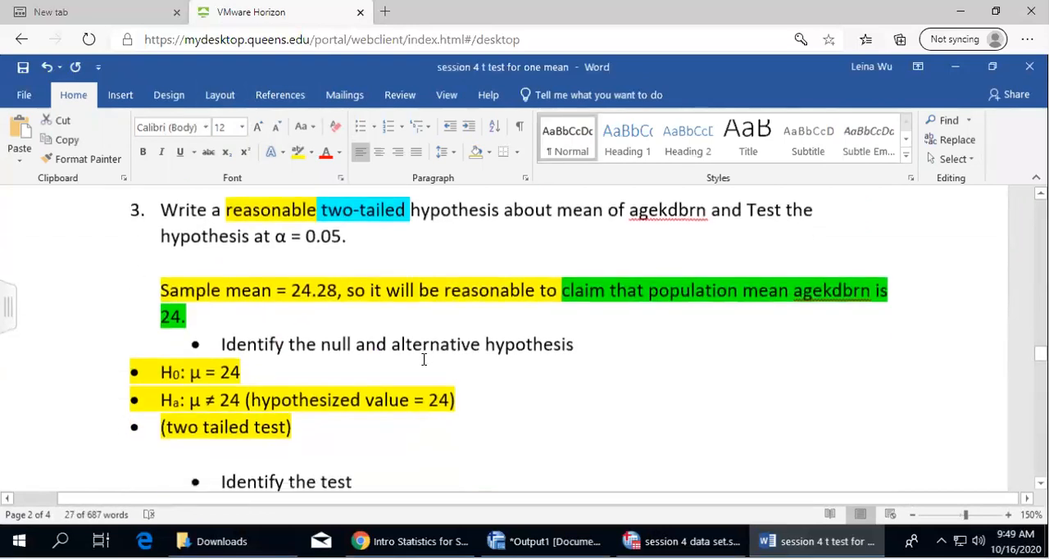
{"action": "scroll", "coordinate": [424, 361], "scroll_direction": "down", "scroll_amount": 3}
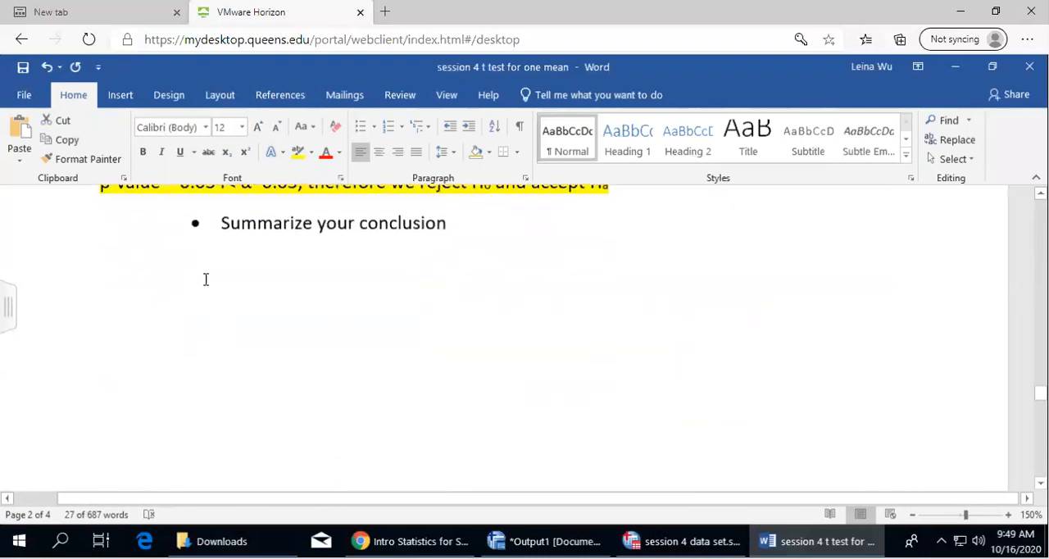
{"action": "left_click", "coordinate": [150, 262]}
{"action": "key", "text": "ctrl+v"}
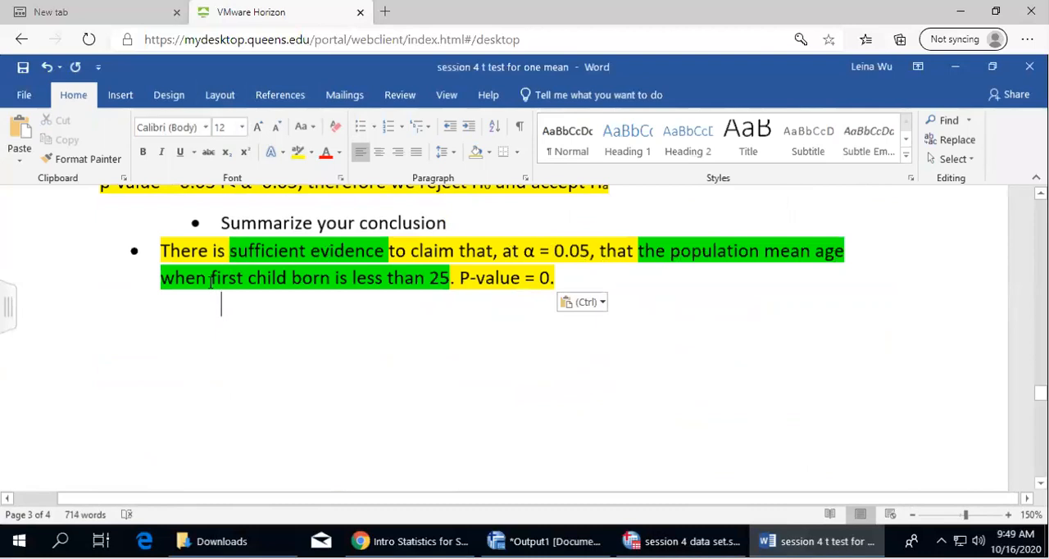
Check question 3's alternative hypothesis and replace "less than 25" in the pasted conclusion with "not 24"
{"action": "scroll", "coordinate": [302, 334], "scroll_direction": "up", "scroll_amount": 10}
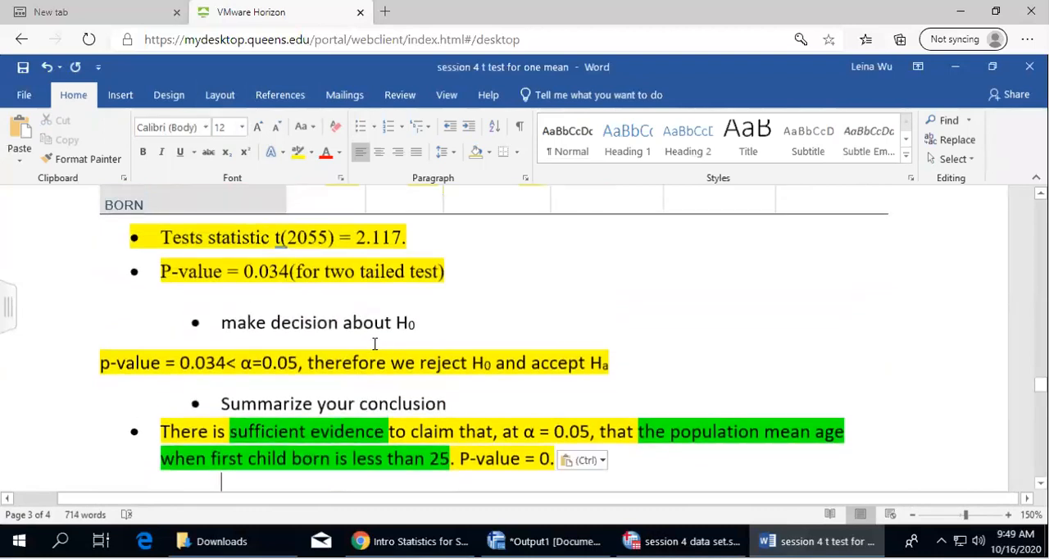
{"action": "scroll", "coordinate": [385, 352], "scroll_direction": "up", "scroll_amount": 5}
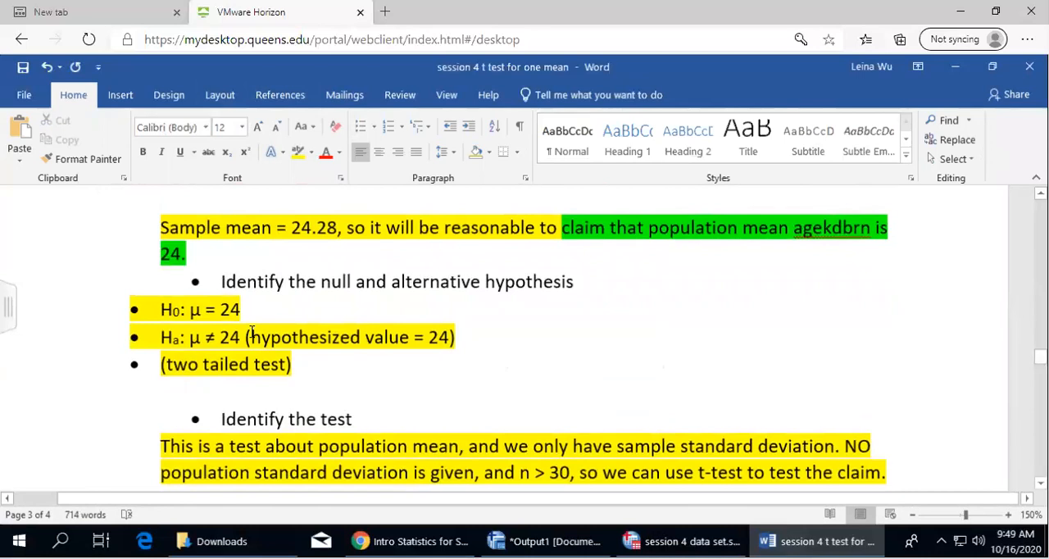
{"action": "left_click_drag", "start_coordinate": [159, 337], "coordinate": [497, 336]}
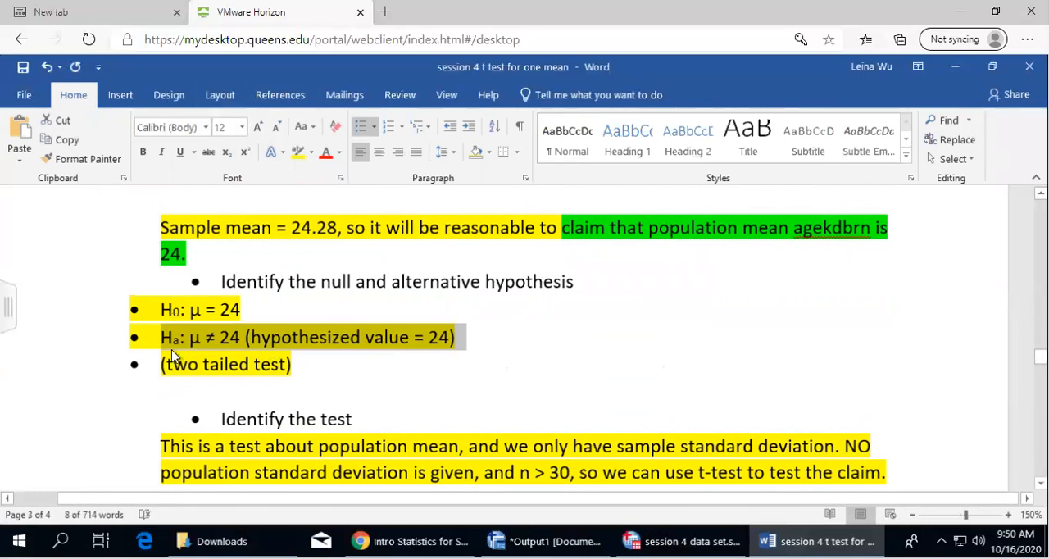
{"action": "key", "text": "ctrl+End"}
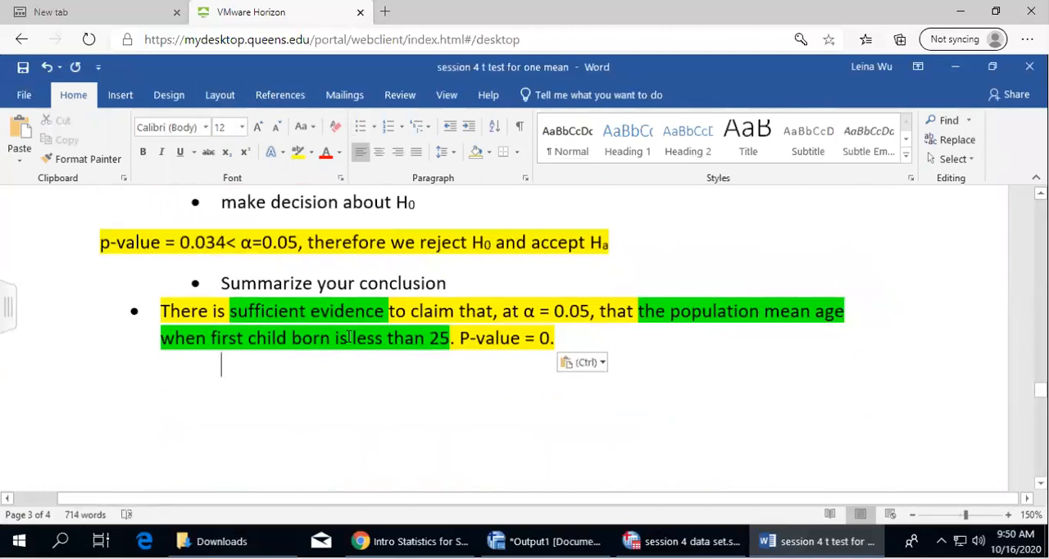
{"action": "left_click_drag", "start_coordinate": [354, 338], "coordinate": [451, 339]}
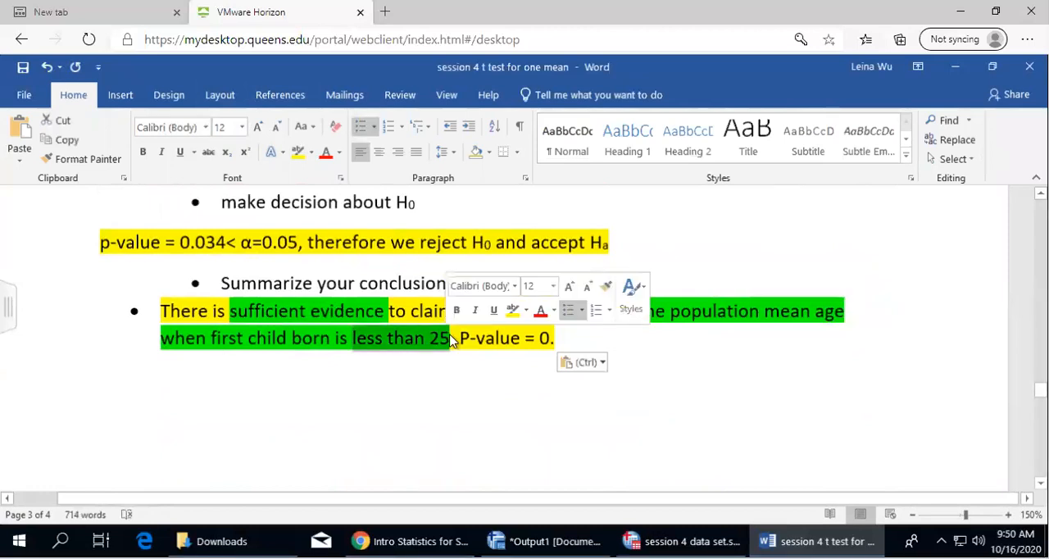
{"action": "type", "text": "not 24"}
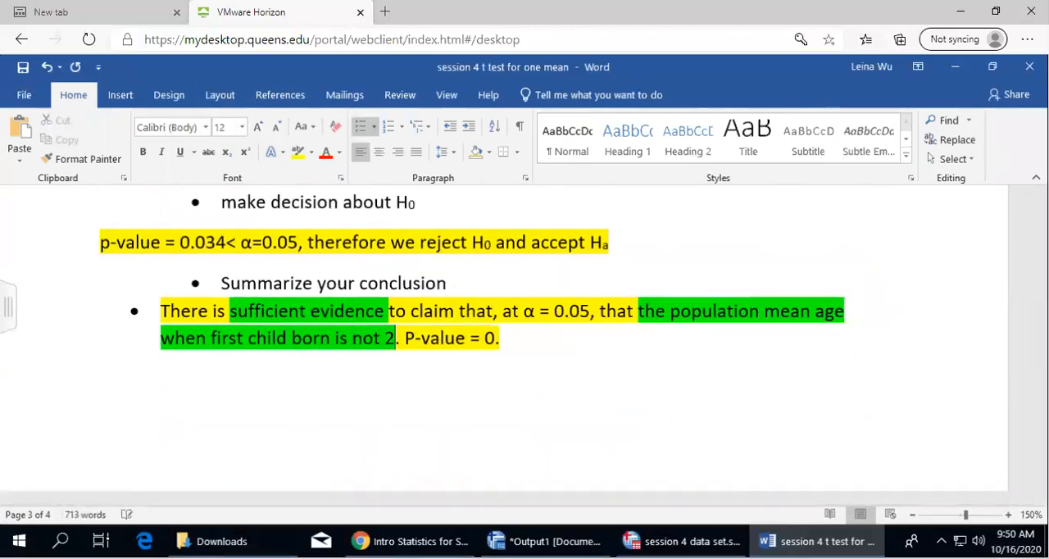
Change the P-value at the end of question 3's conclusion to 0.034
{"action": "left_click", "coordinate": [503, 335]}
{"action": "scroll", "coordinate": [378, 287], "scroll_direction": "up", "scroll_amount": 1}
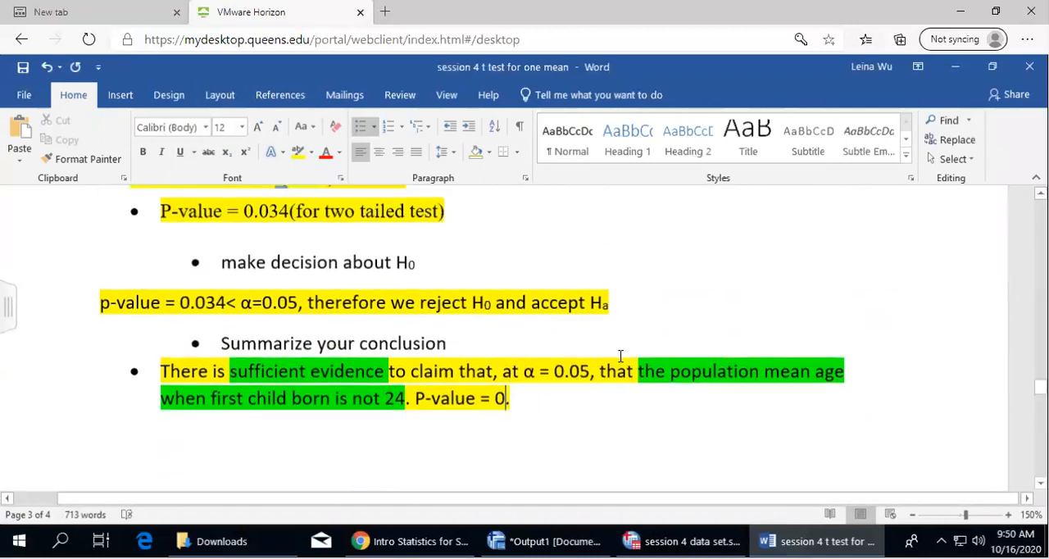
{"action": "type", "text": ".02."}
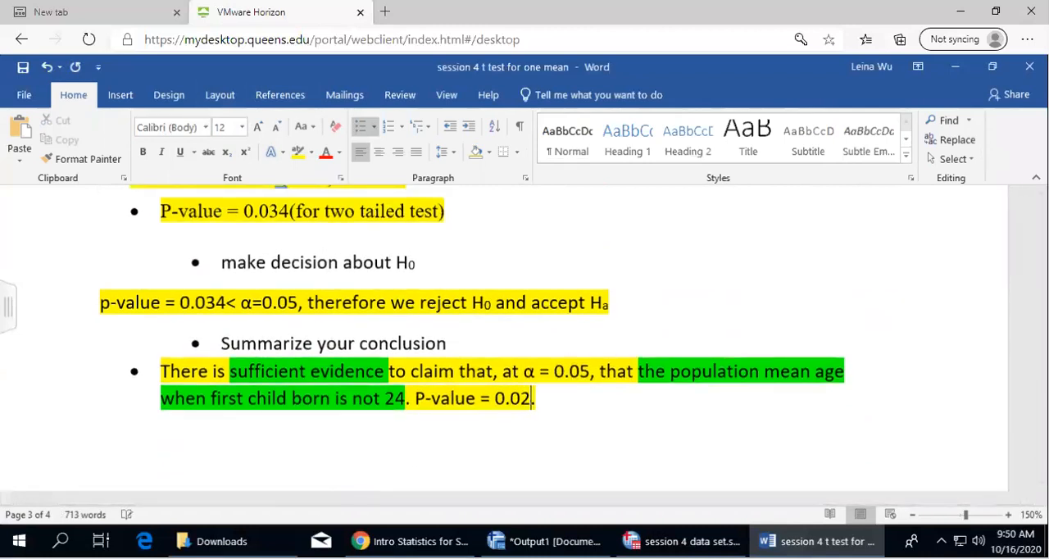
{"action": "key", "text": "BackSpace"}
{"action": "type", "text": "34"}
{"action": "key", "text": "End"}
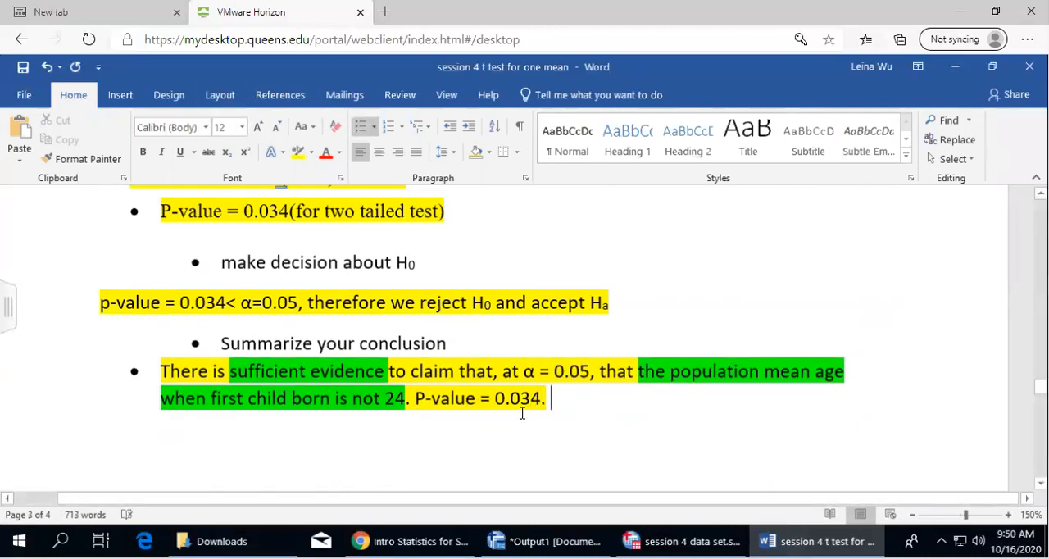
Review question 3's two-tailed hypotheses against the Sig. (2-tailed) column of its One-Sample Test table and the P-value bullet
{"action": "scroll", "coordinate": [472, 401], "scroll_direction": "up", "scroll_amount": 3}
{"action": "scroll", "coordinate": [470, 430], "scroll_direction": "down", "scroll_amount": 3}
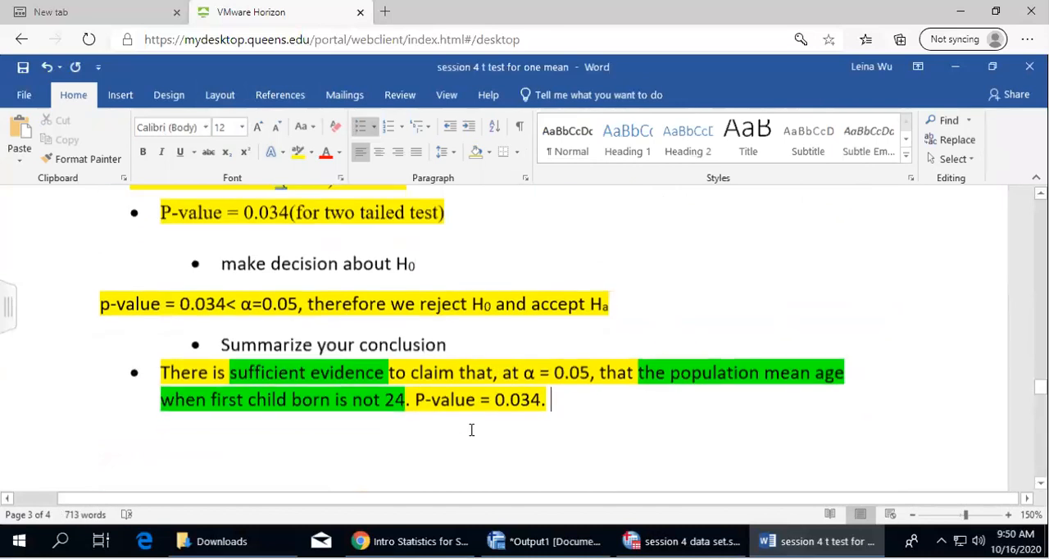
{"action": "scroll", "coordinate": [470, 429], "scroll_direction": "up", "scroll_amount": 15}
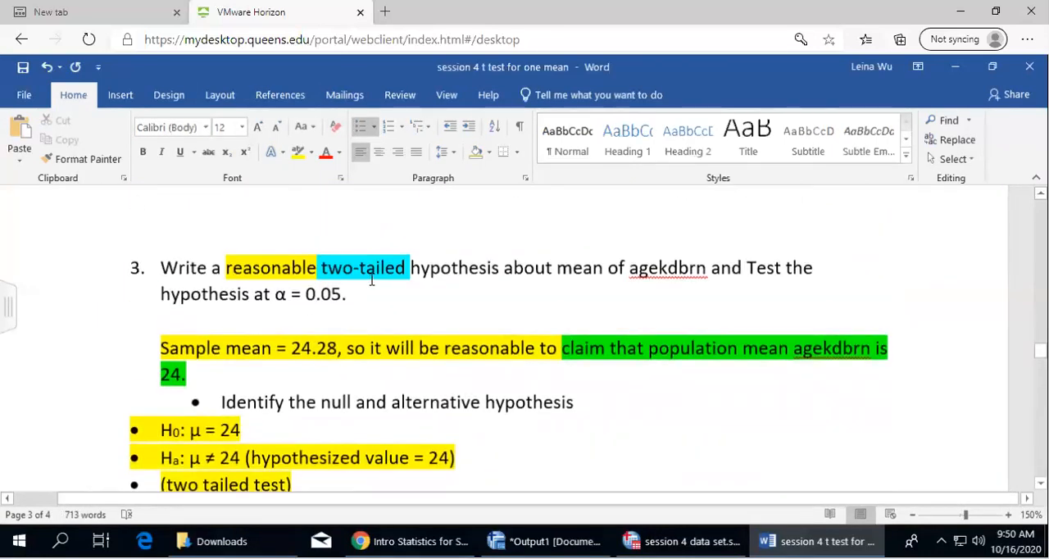
{"action": "scroll", "coordinate": [494, 394], "scroll_direction": "down", "scroll_amount": 10}
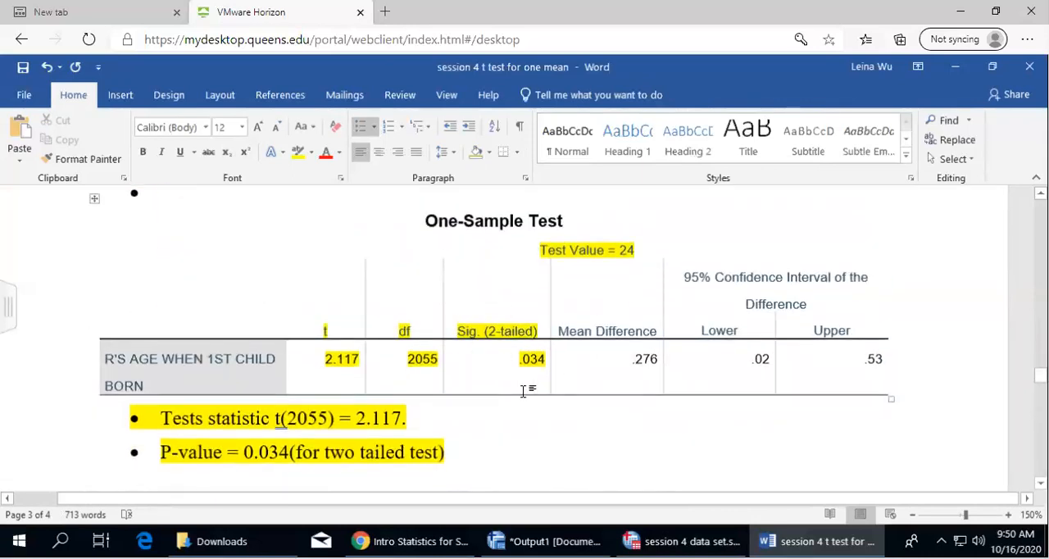
{"action": "scroll", "coordinate": [523, 391], "scroll_direction": "up", "scroll_amount": 5}
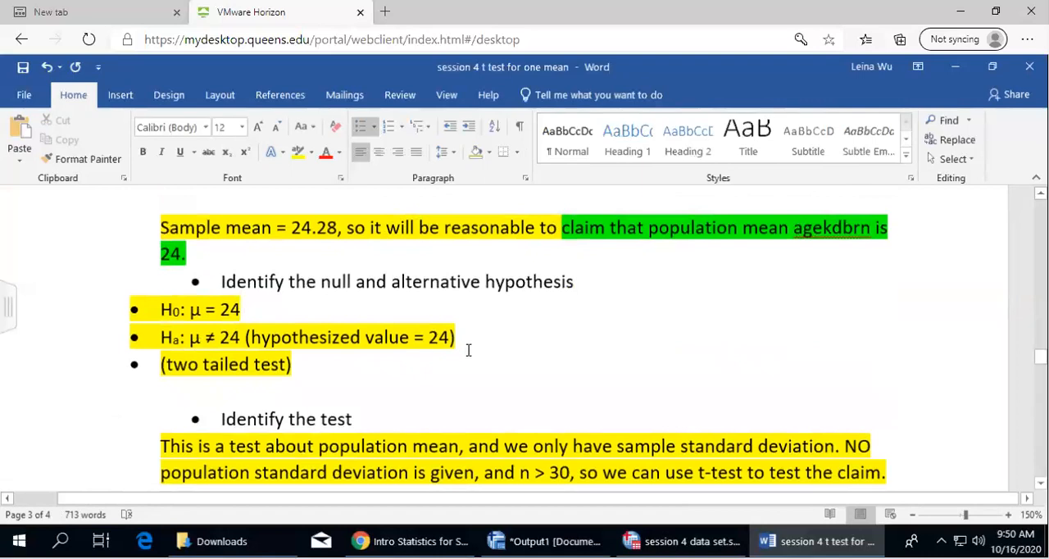
{"action": "scroll", "coordinate": [468, 350], "scroll_direction": "down", "scroll_amount": 8}
{"action": "scroll", "coordinate": [480, 314], "scroll_direction": "up", "scroll_amount": 1}
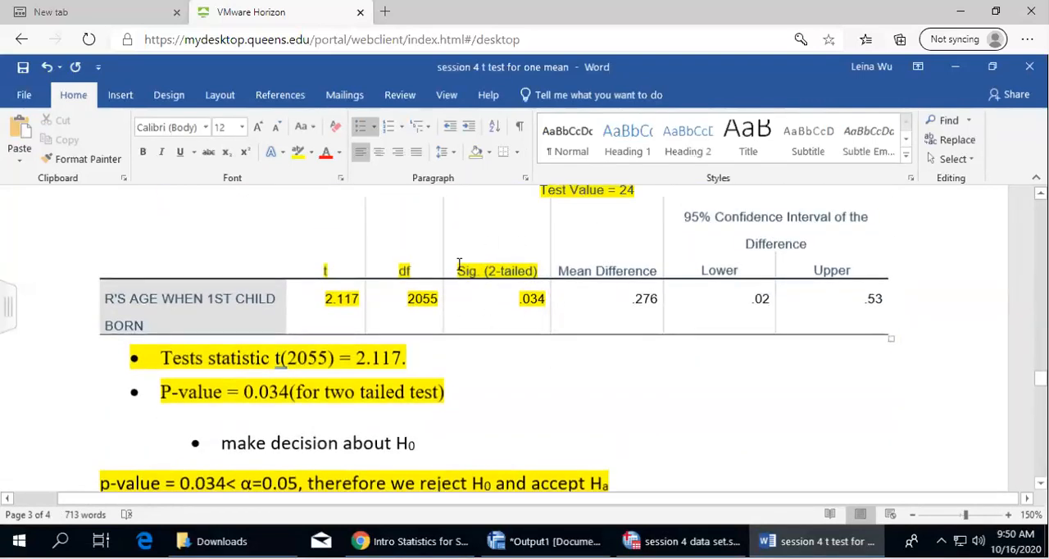
{"action": "left_click_drag", "start_coordinate": [547, 270], "coordinate": [457, 269]}
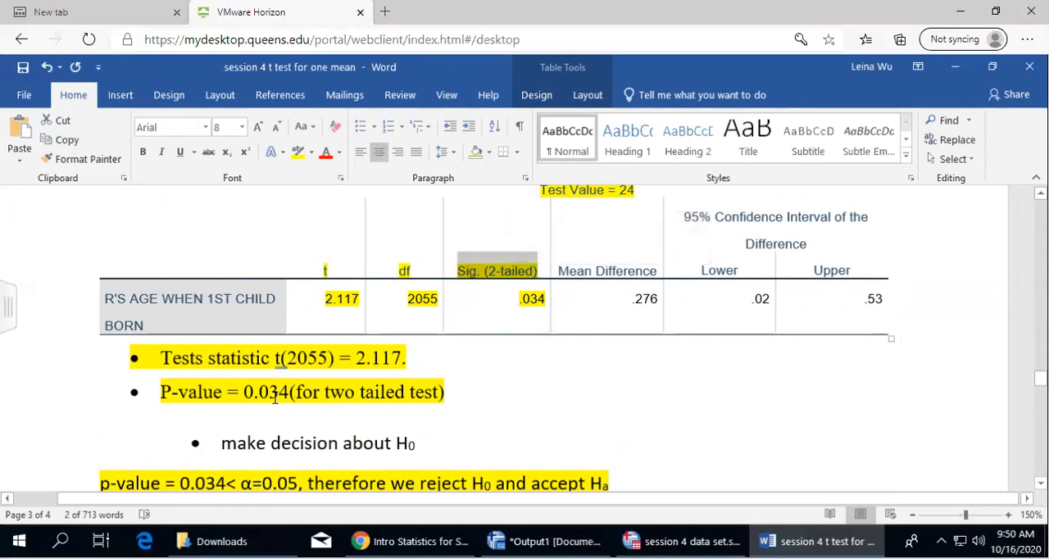
Compare with question 2's One-Sample Test table, halved P-value, H0 decision and conclusion
{"action": "scroll", "coordinate": [515, 388], "scroll_direction": "up", "scroll_amount": 15}
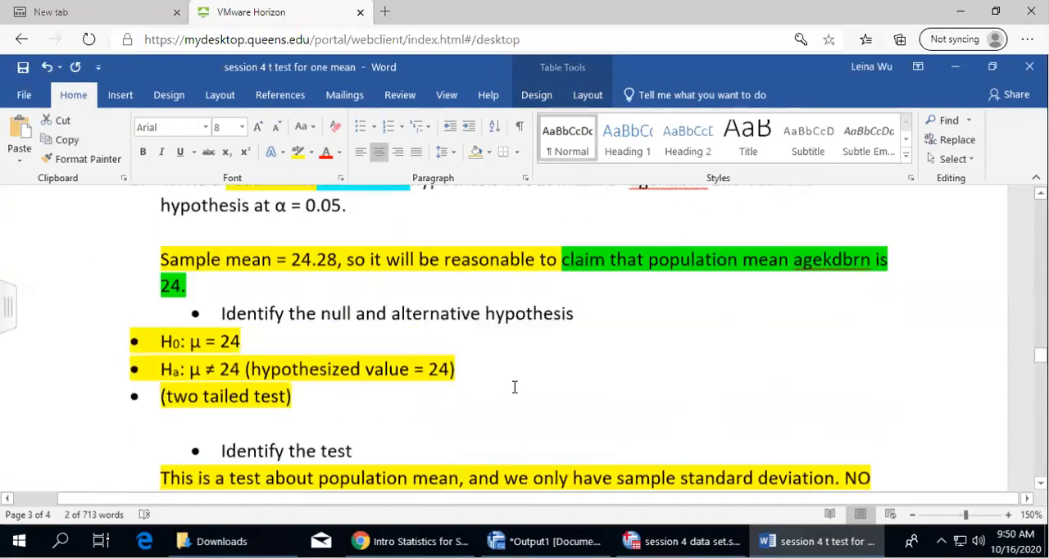
{"action": "scroll", "coordinate": [514, 387], "scroll_direction": "up", "scroll_amount": 3}
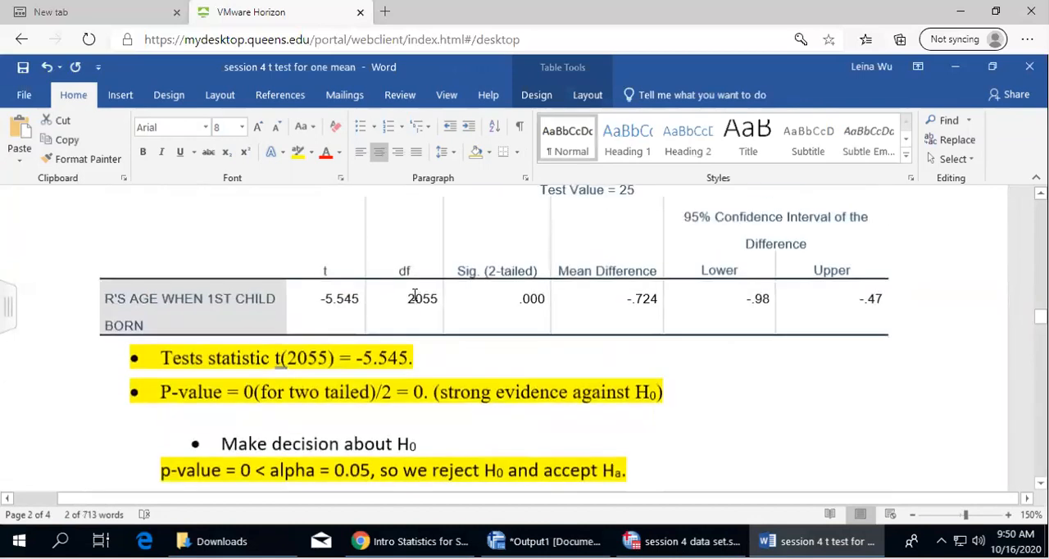
{"action": "scroll", "coordinate": [494, 258], "scroll_direction": "up", "scroll_amount": 3}
{"action": "scroll", "coordinate": [471, 353], "scroll_direction": "down", "scroll_amount": 6}
{"action": "scroll", "coordinate": [489, 361], "scroll_direction": "up", "scroll_amount": 3}
{"action": "scroll", "coordinate": [324, 470], "scroll_direction": "down", "scroll_amount": 5}
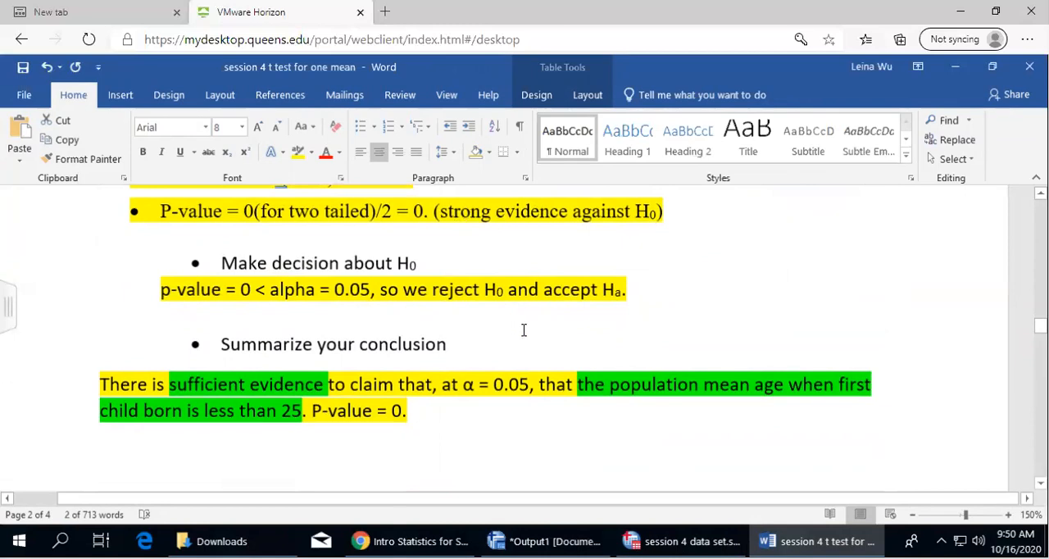
Return to the end of question 3's conclusion and read on through the SPSS assignment 4 instructions and questions
{"action": "scroll", "coordinate": [524, 329], "scroll_direction": "down", "scroll_amount": 20}
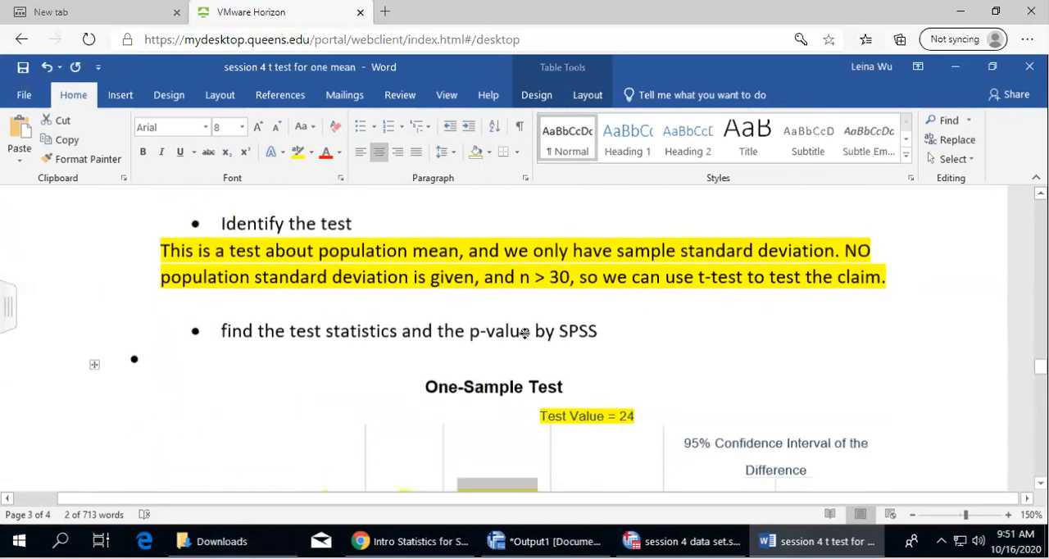
{"action": "scroll", "coordinate": [523, 331], "scroll_direction": "down", "scroll_amount": 10}
{"action": "left_click", "coordinate": [601, 394]}
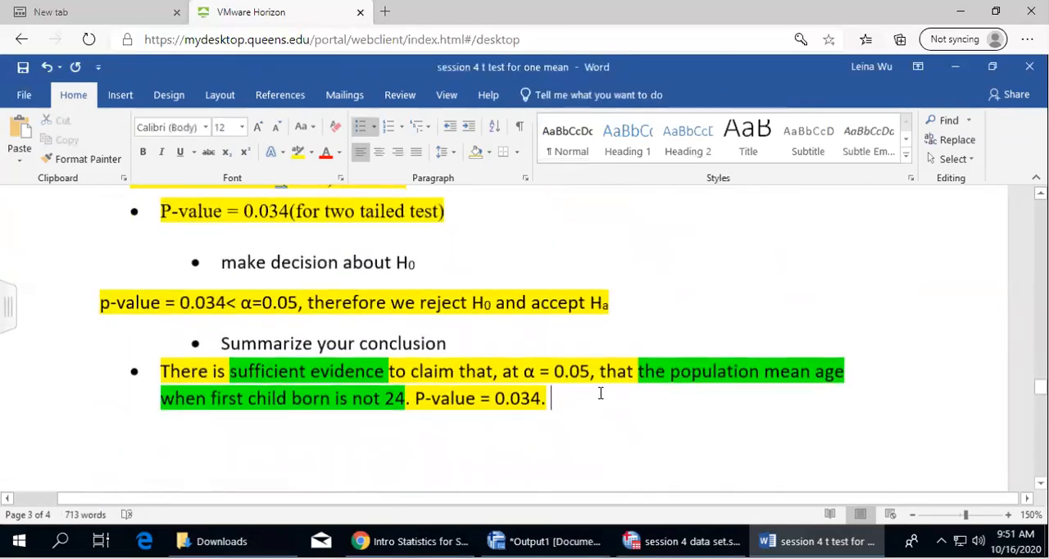
{"action": "scroll", "coordinate": [600, 393], "scroll_direction": "down", "scroll_amount": 10}
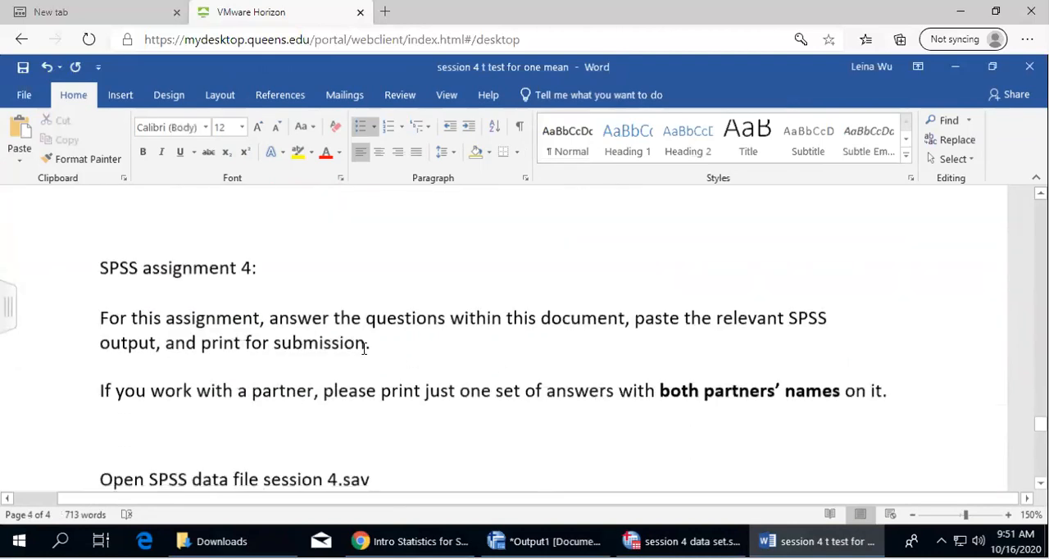
{"action": "scroll", "coordinate": [403, 354], "scroll_direction": "down", "scroll_amount": 8}
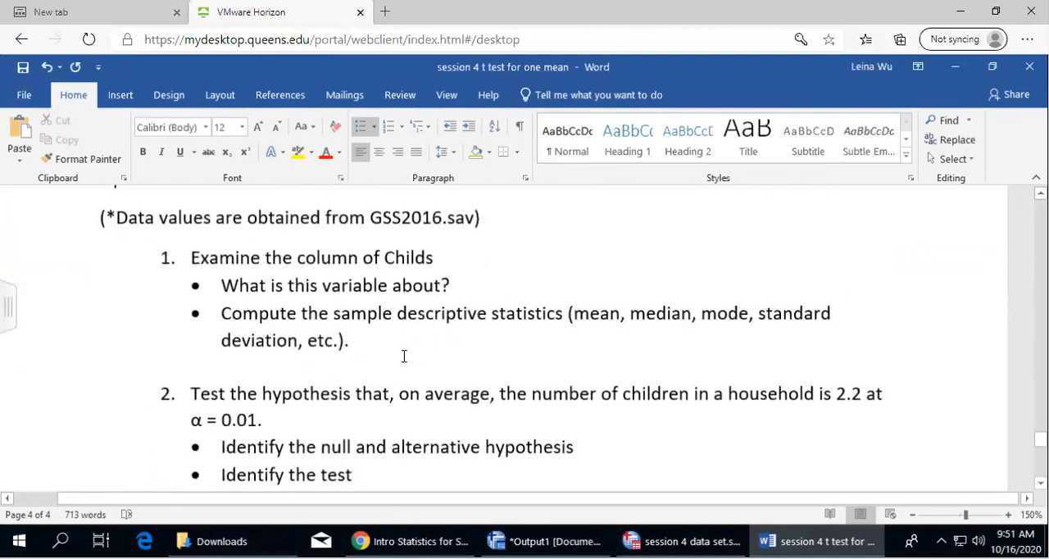